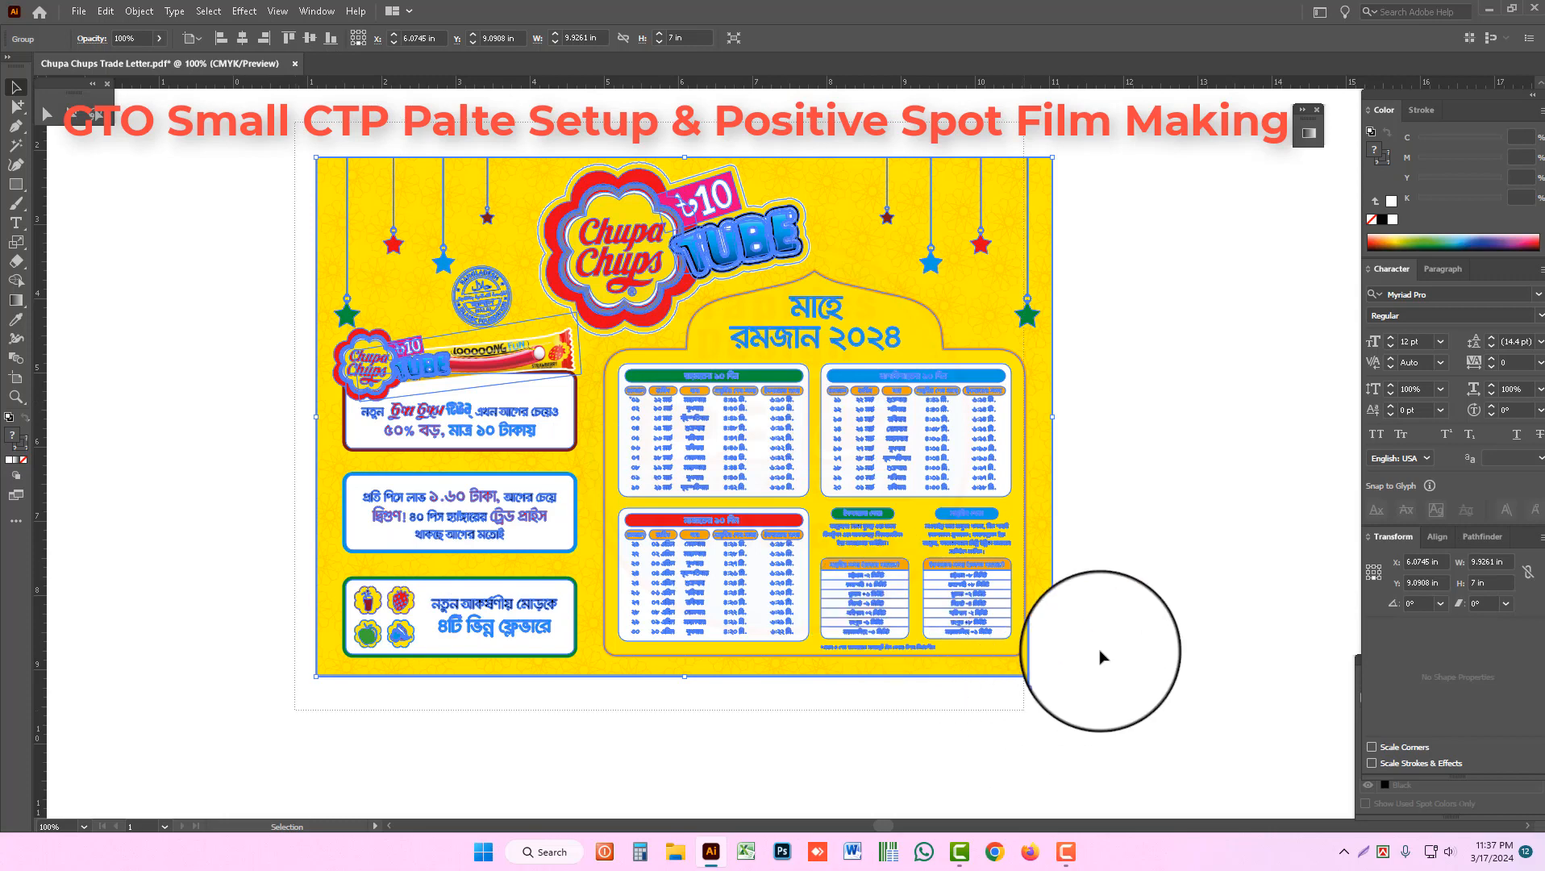
click(1068, 641)
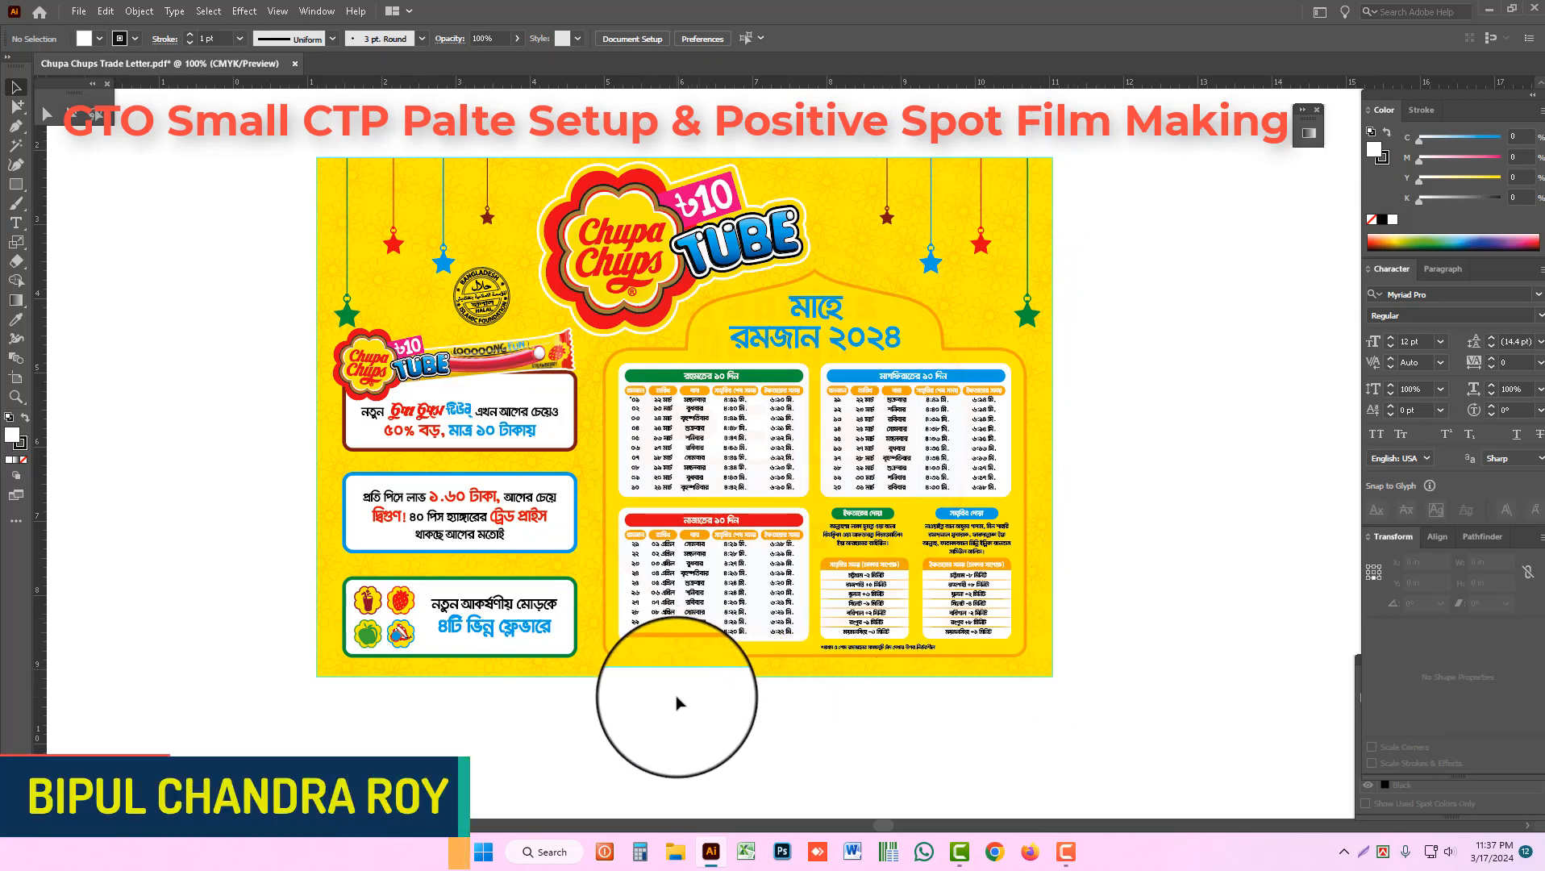
key(ctrl+a)
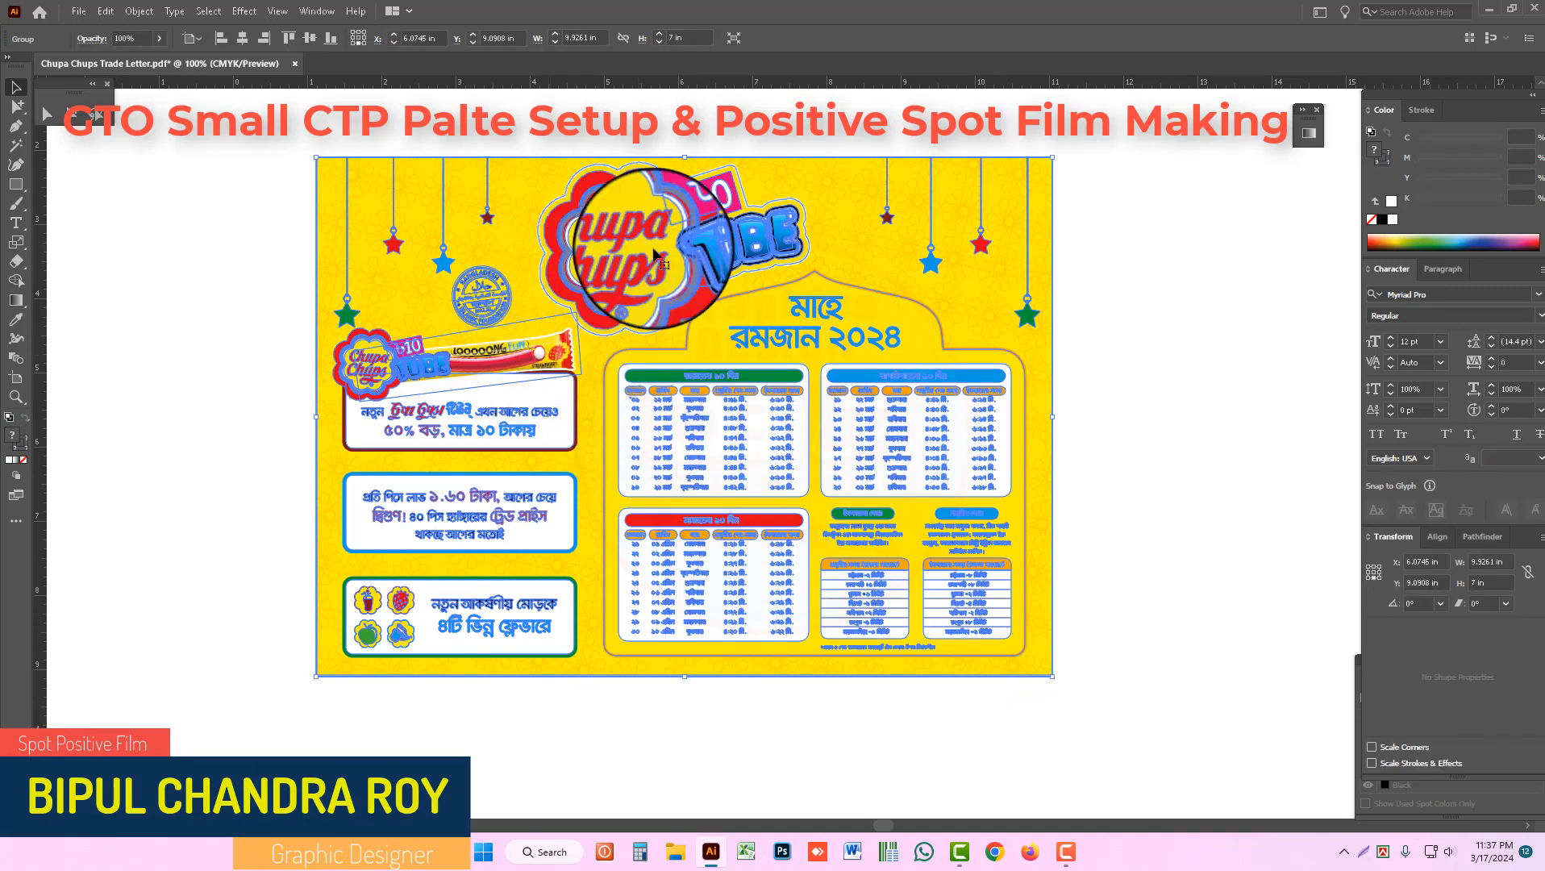
click(724, 132)
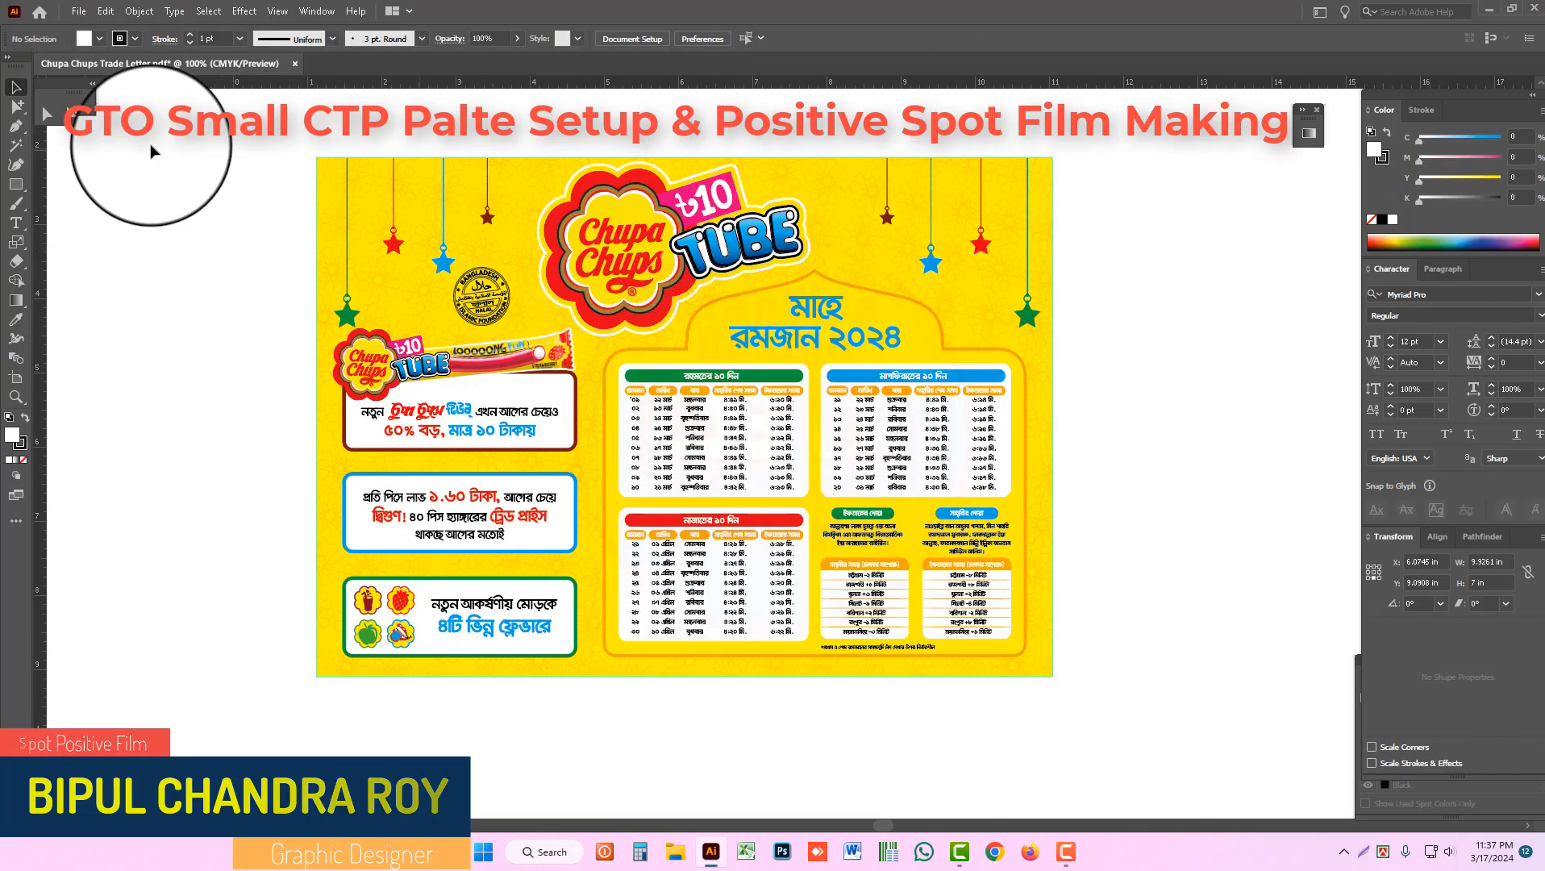
Step: Set a smaller keyboard increment in the general preferences for nudging the artwork's edges with the Direct Selection tool
click(17, 106)
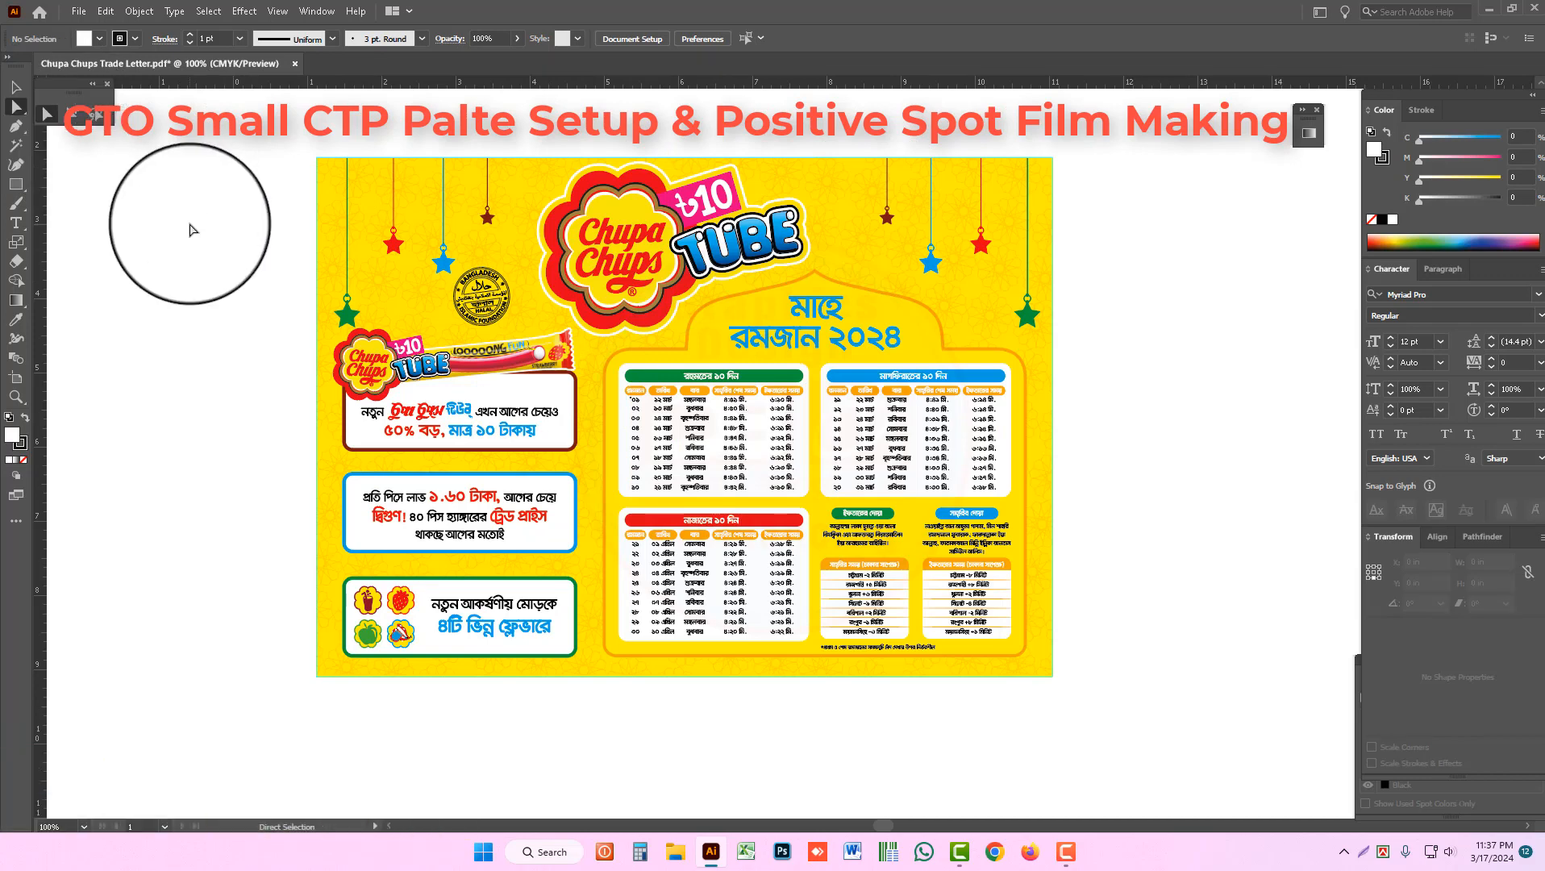
key(ctrl+k)
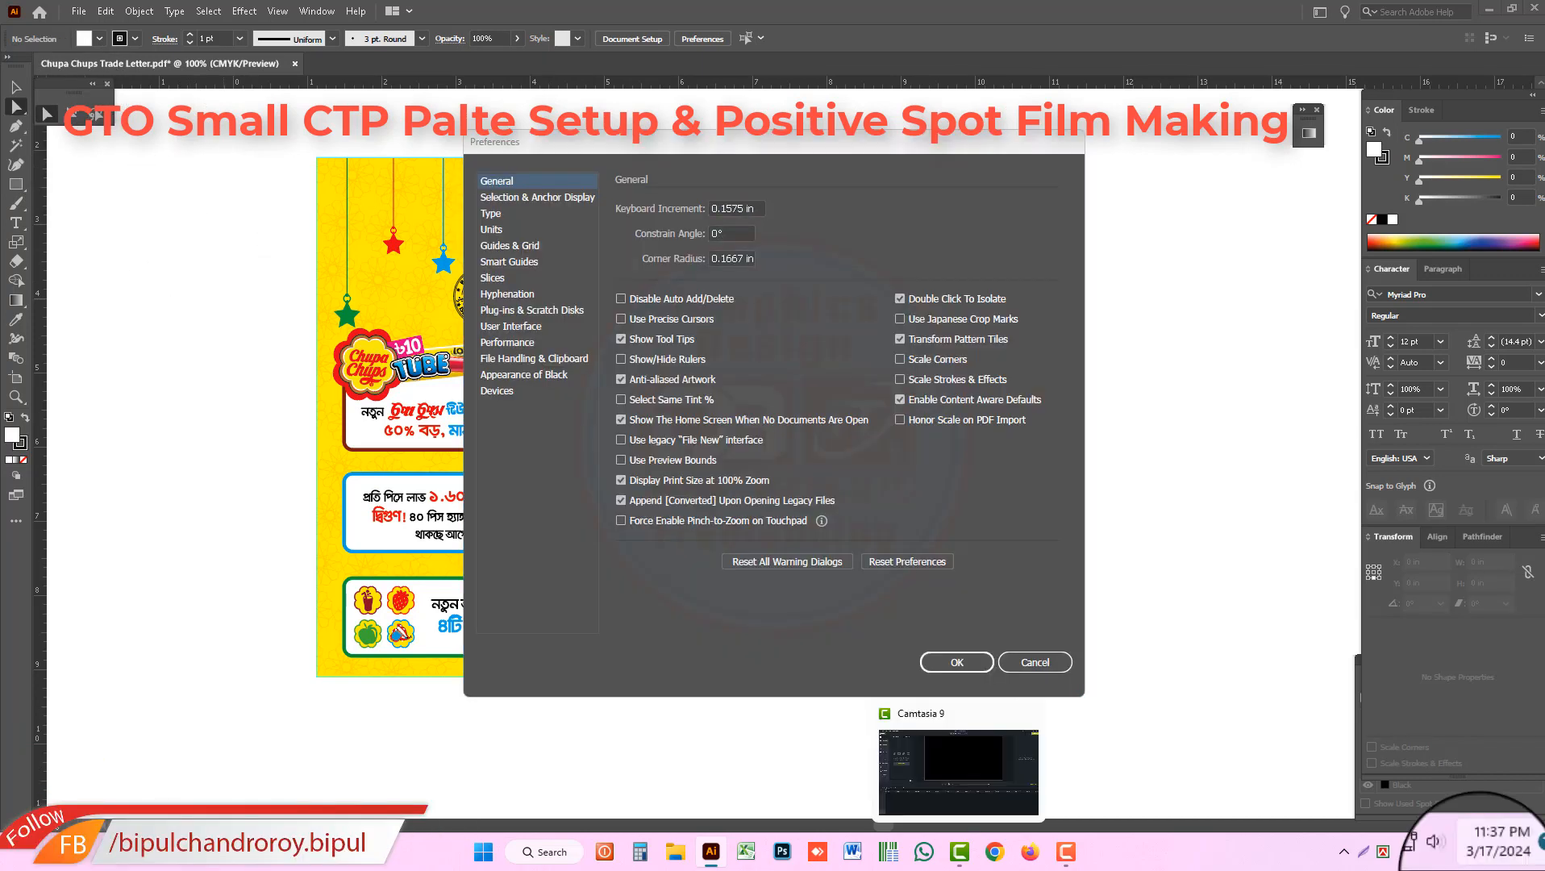
drag(759, 207, 669, 199)
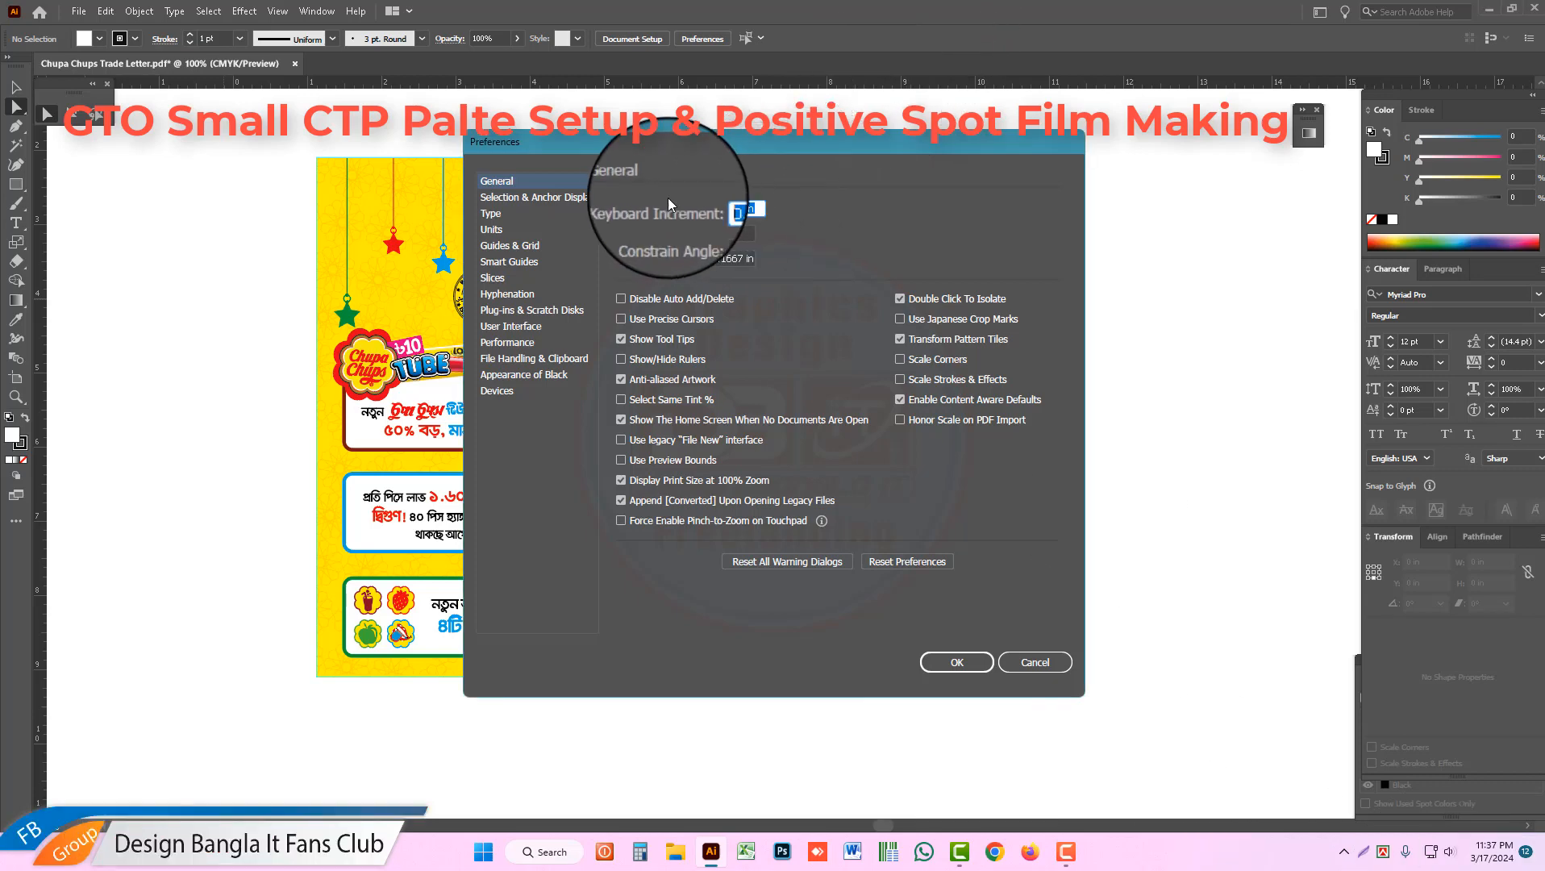
key(BackSpace)
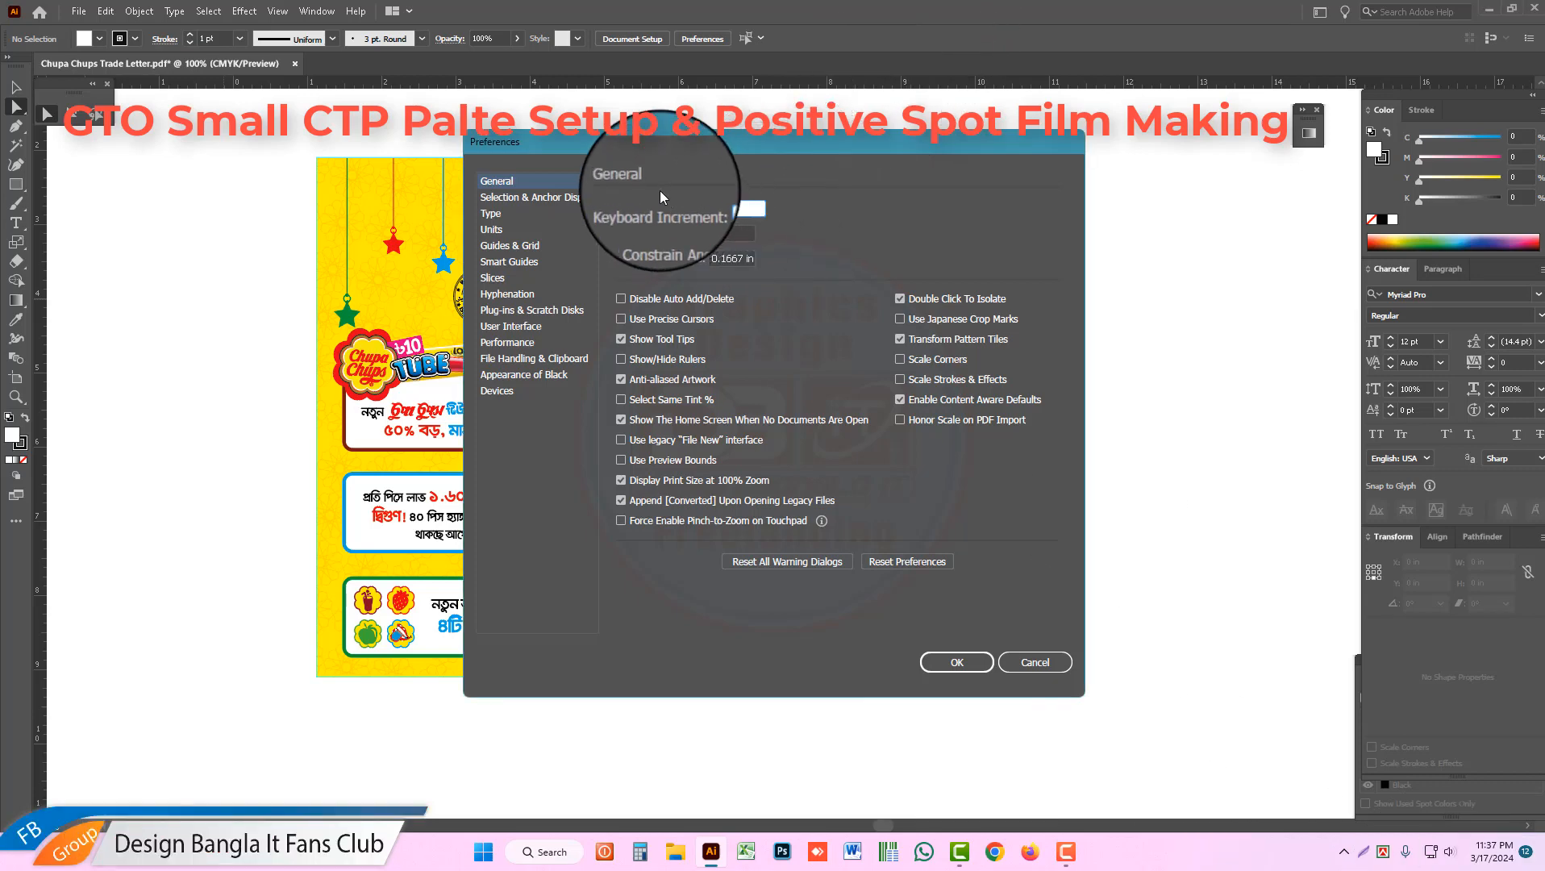
key(Return)
right_click(595, 128)
click(636, 308)
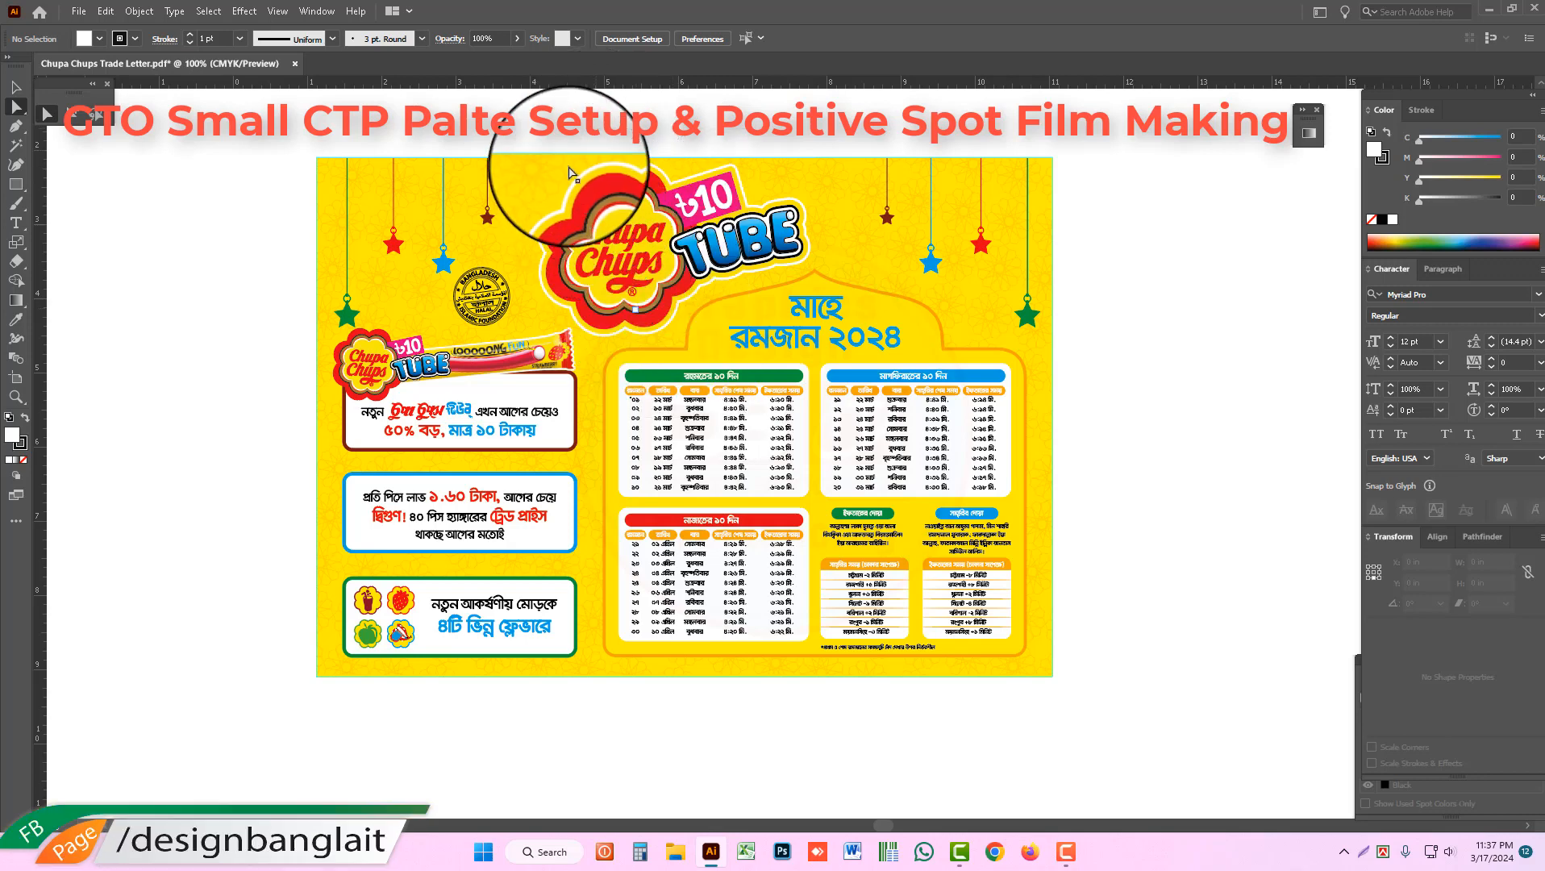
click(526, 160)
drag(525, 161, 525, 155)
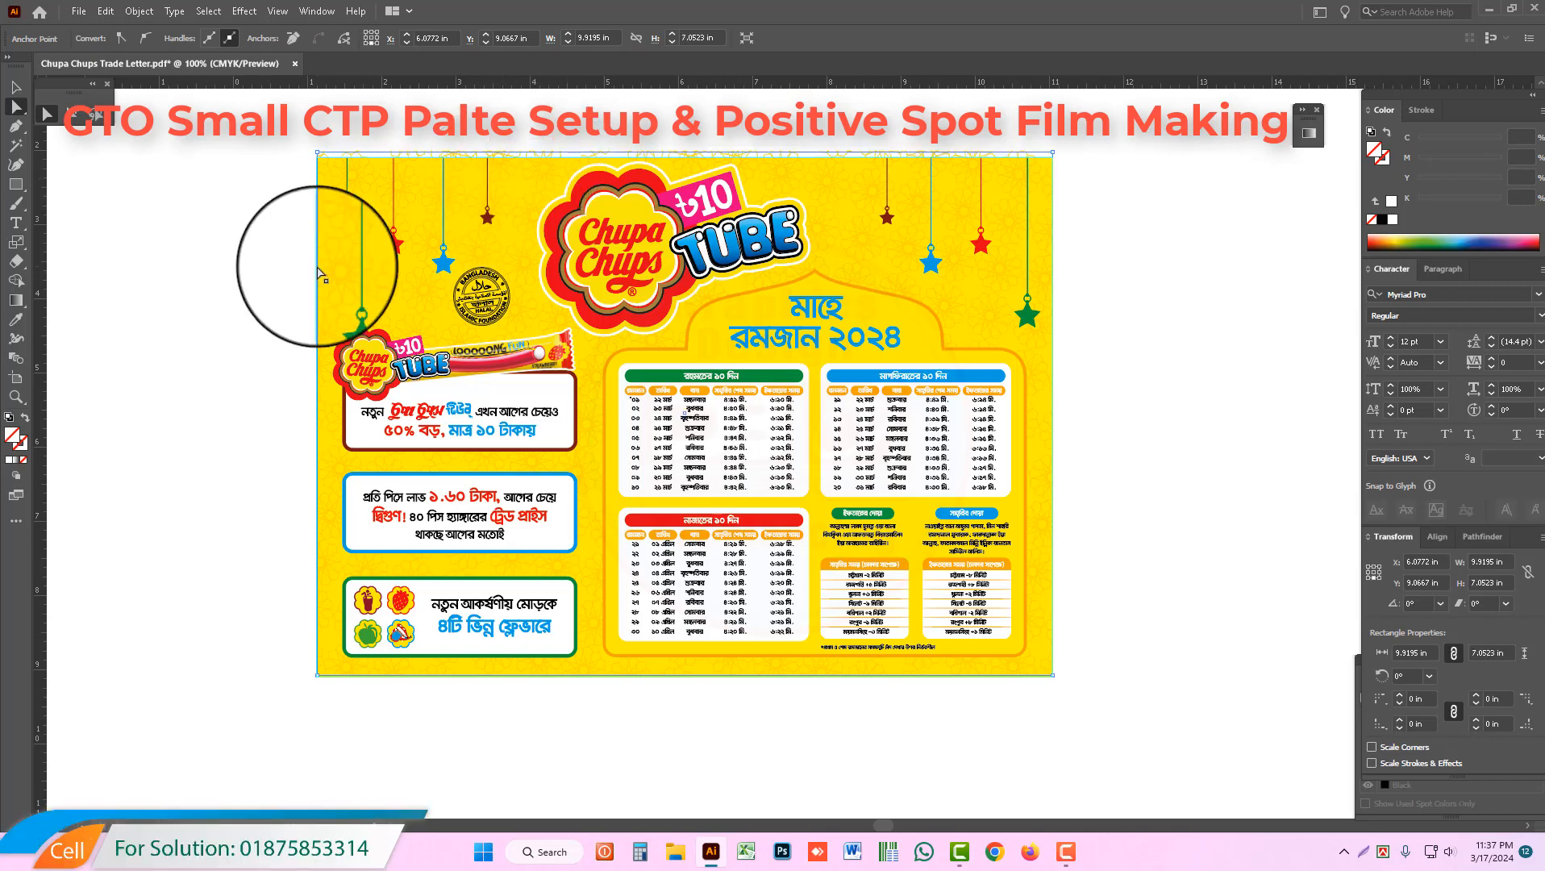
key(ctrl+z)
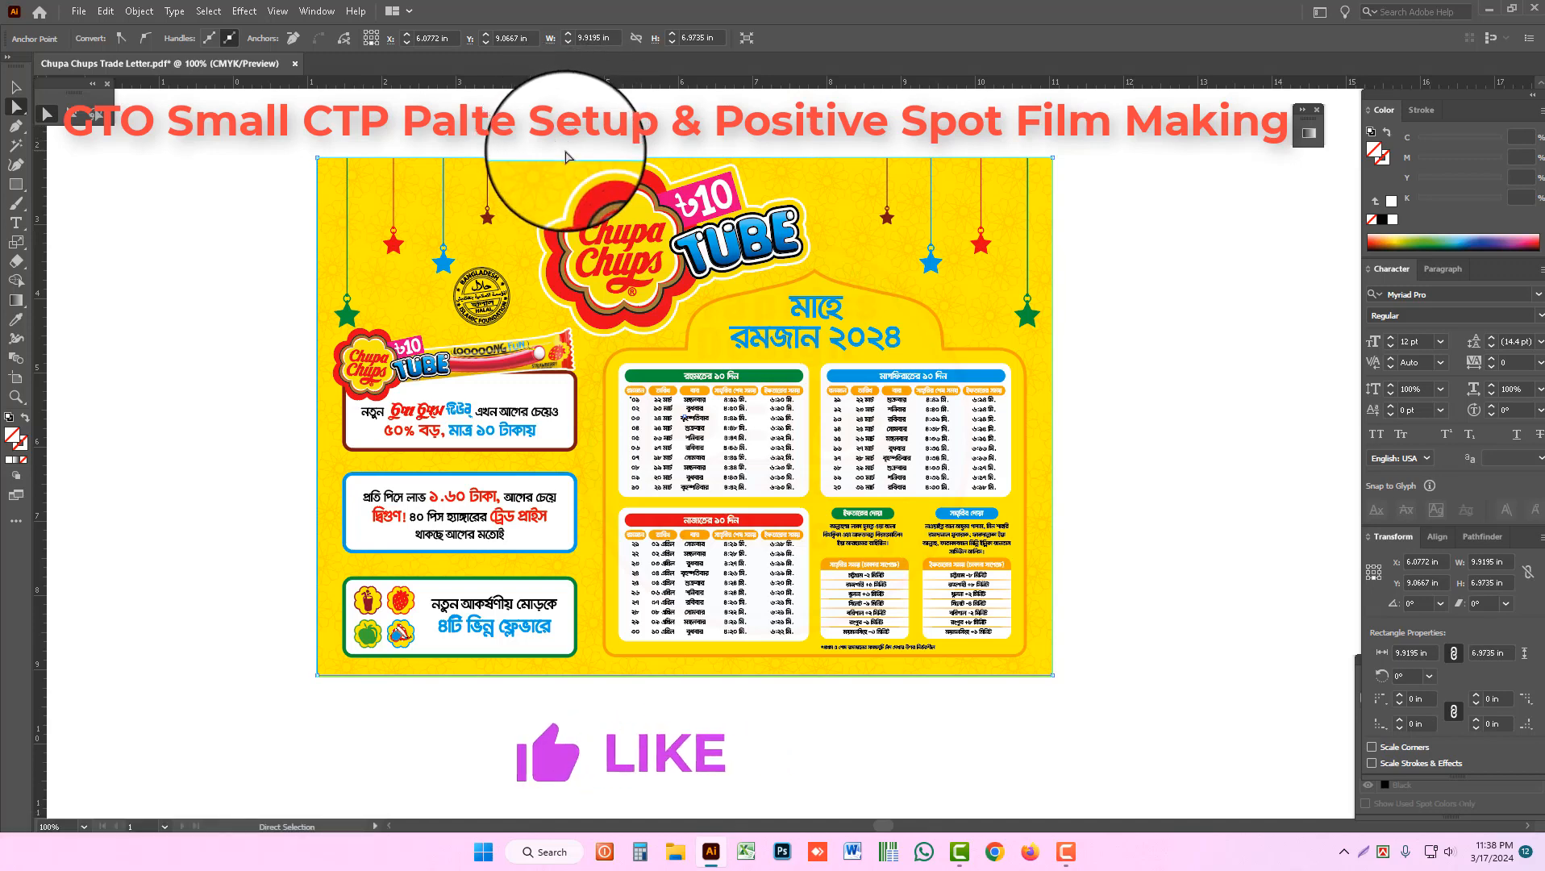
drag(566, 151, 572, 167)
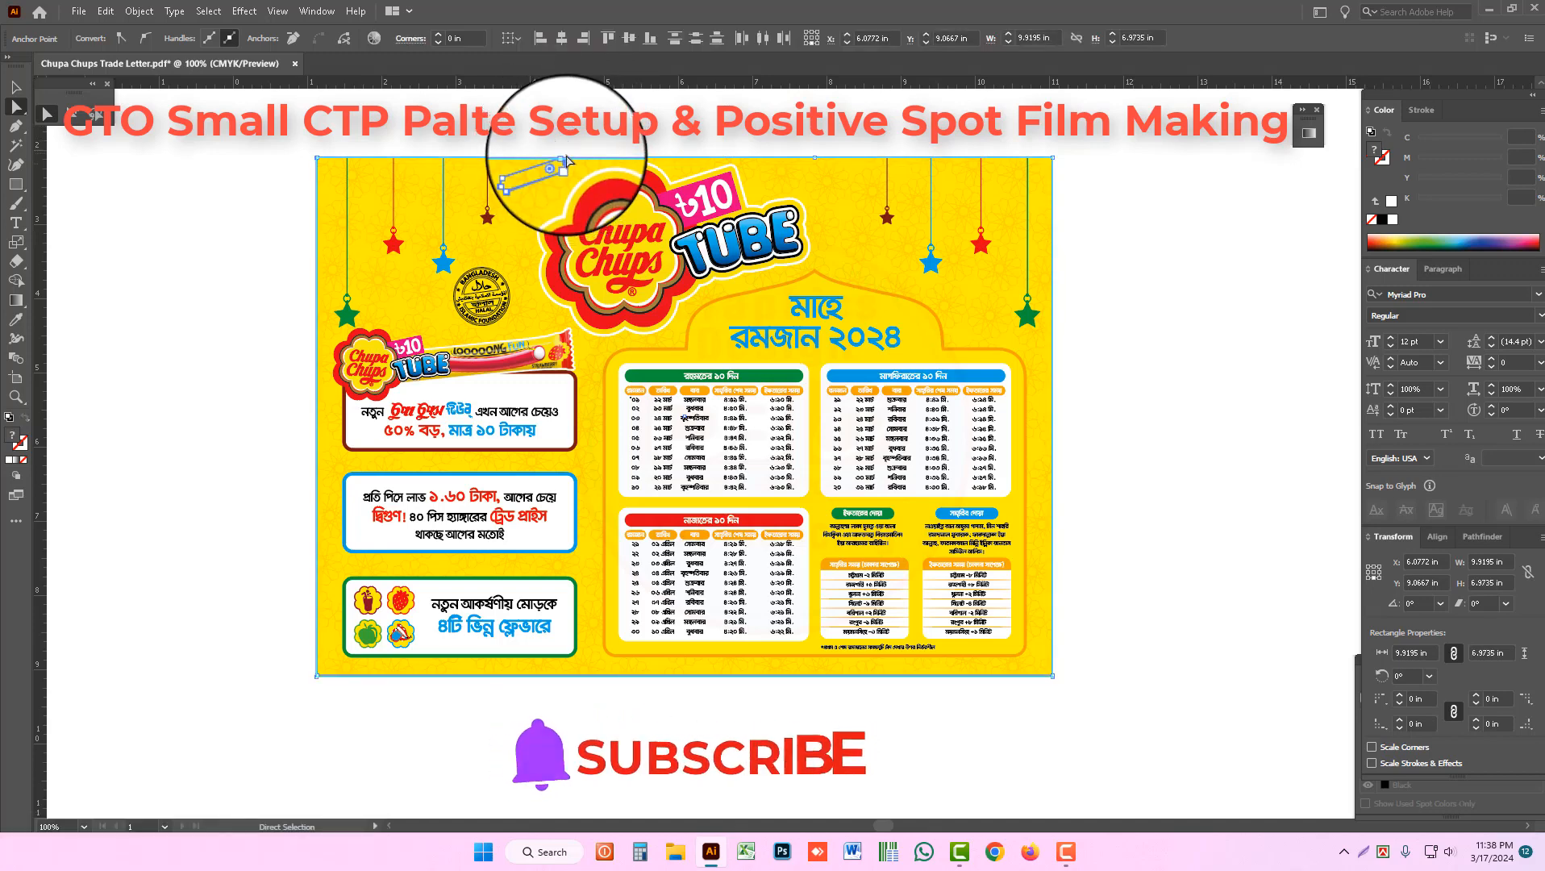
click(584, 146)
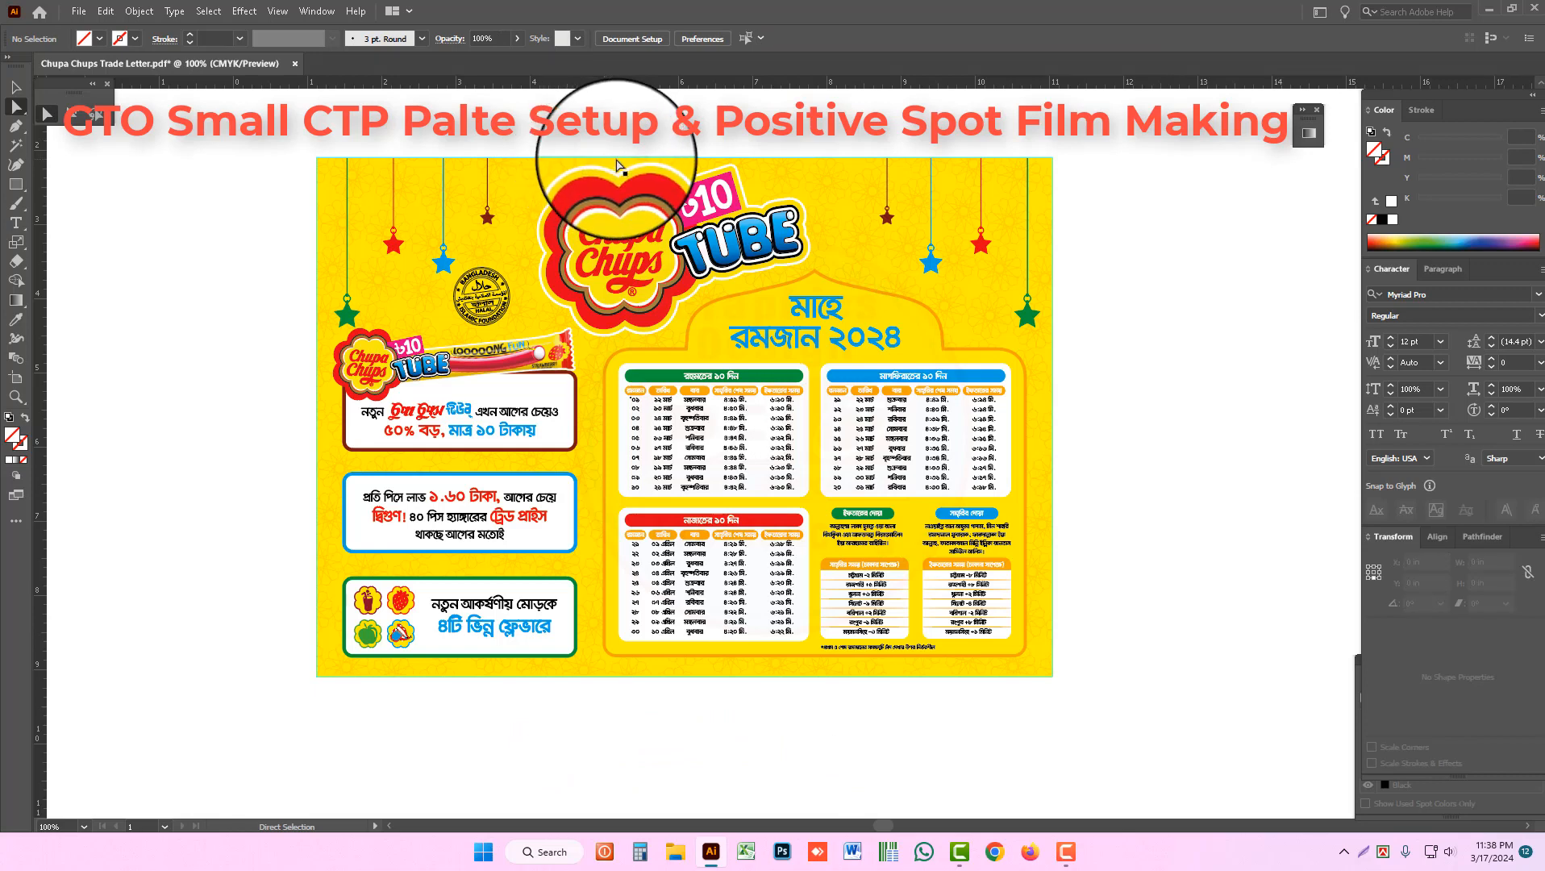
Step: Extend the pattern clipping frame's top and right edges outward to a size of 9.9983 by 7.0523 in
click(616, 164)
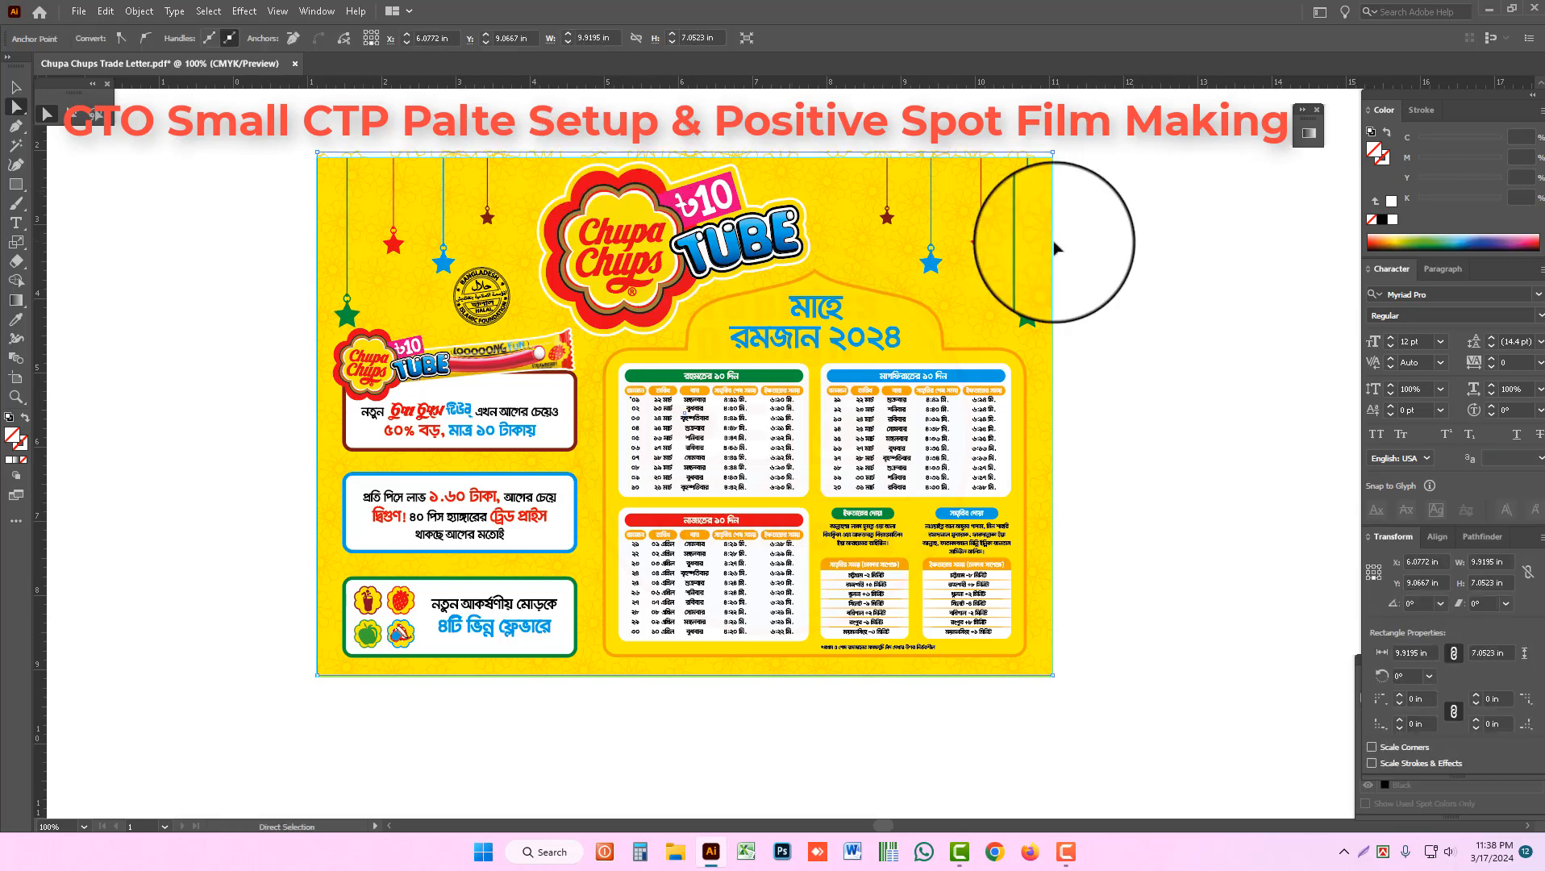
drag(1054, 242, 1055, 242)
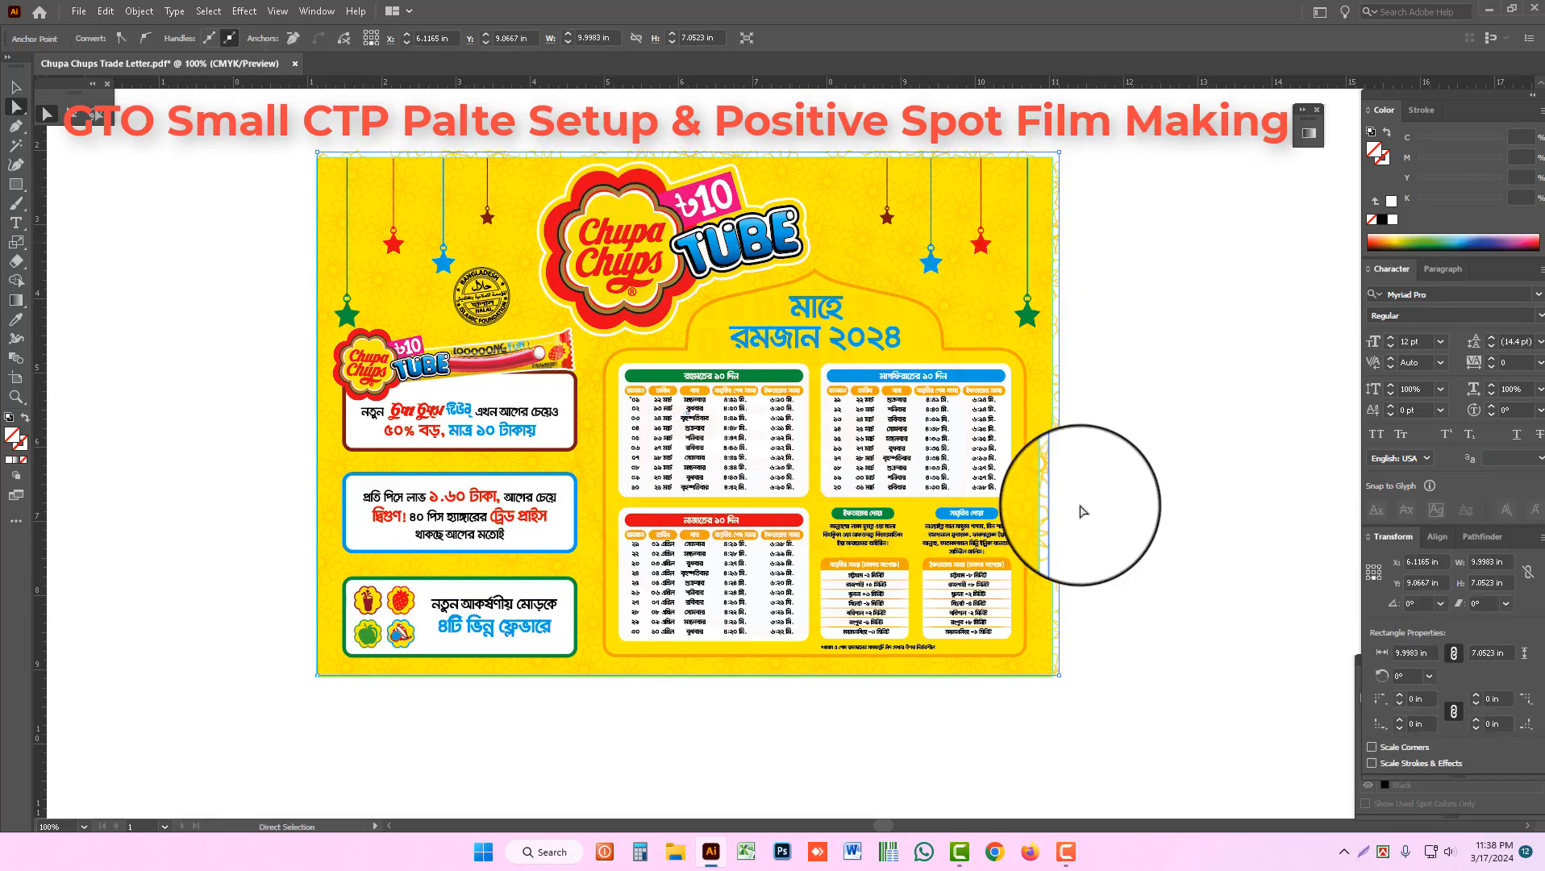
Step: Extend the yellow background's bottom edge down to a height of 7.0787 in and its left edge one increment outward
click(994, 678)
key(Right)
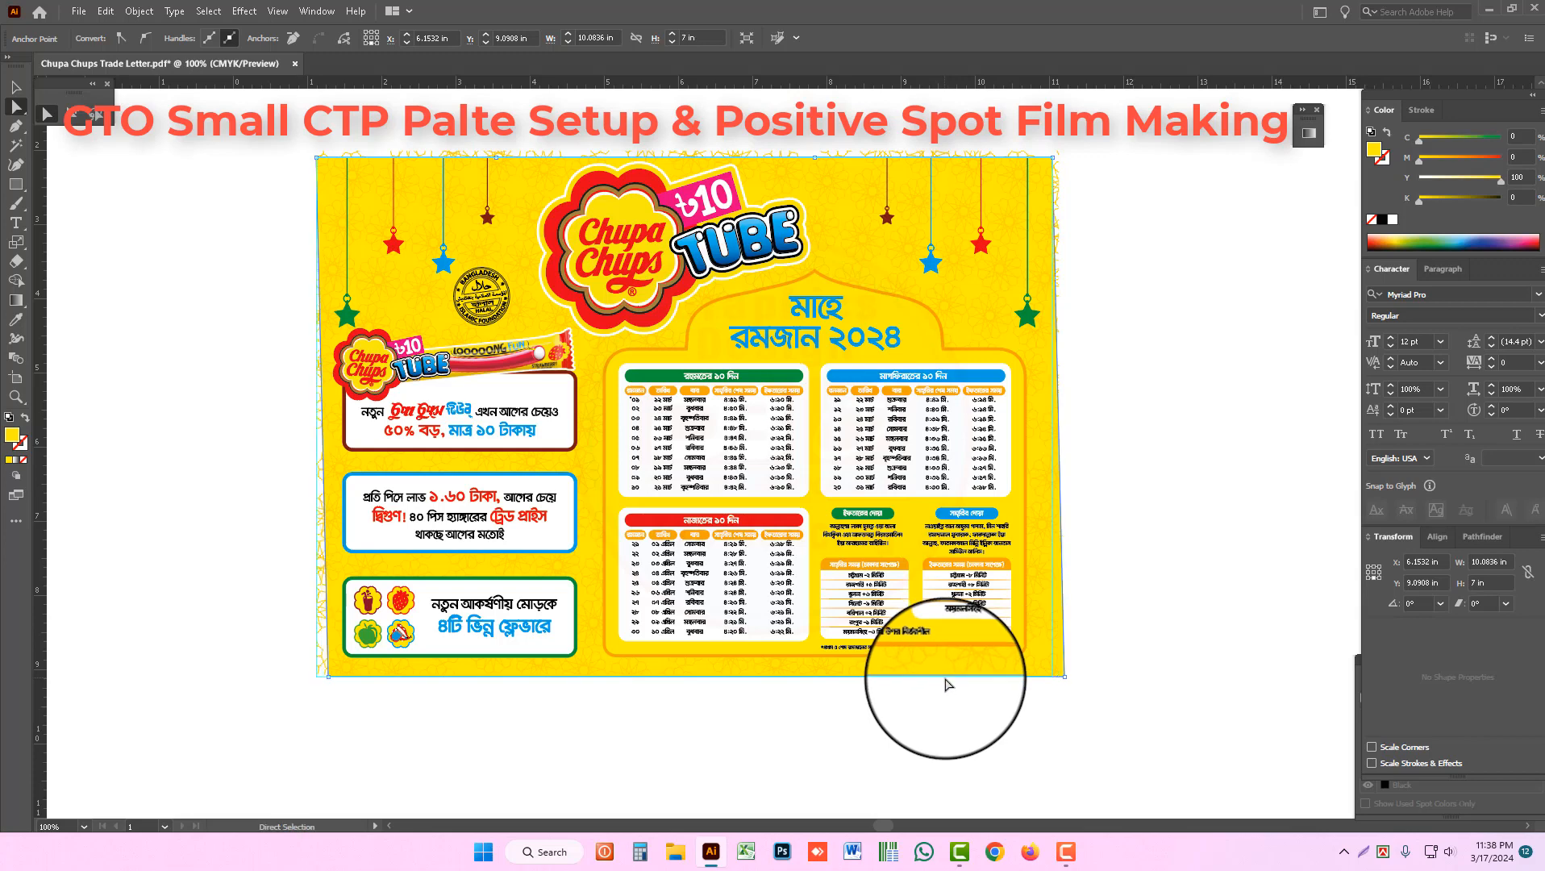
key(ctrl+z)
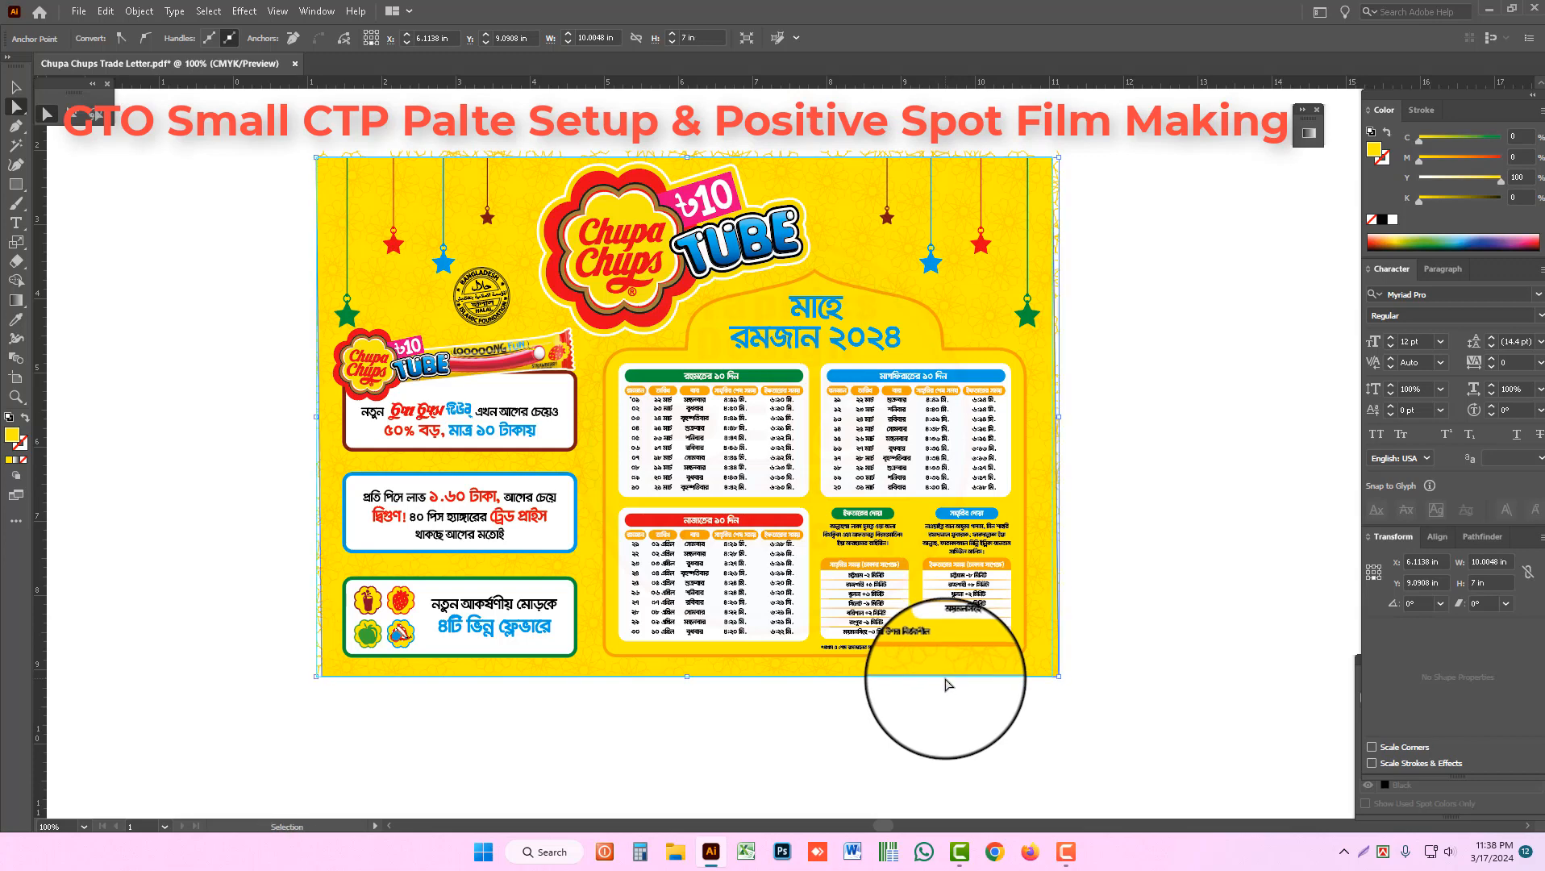
key(Left)
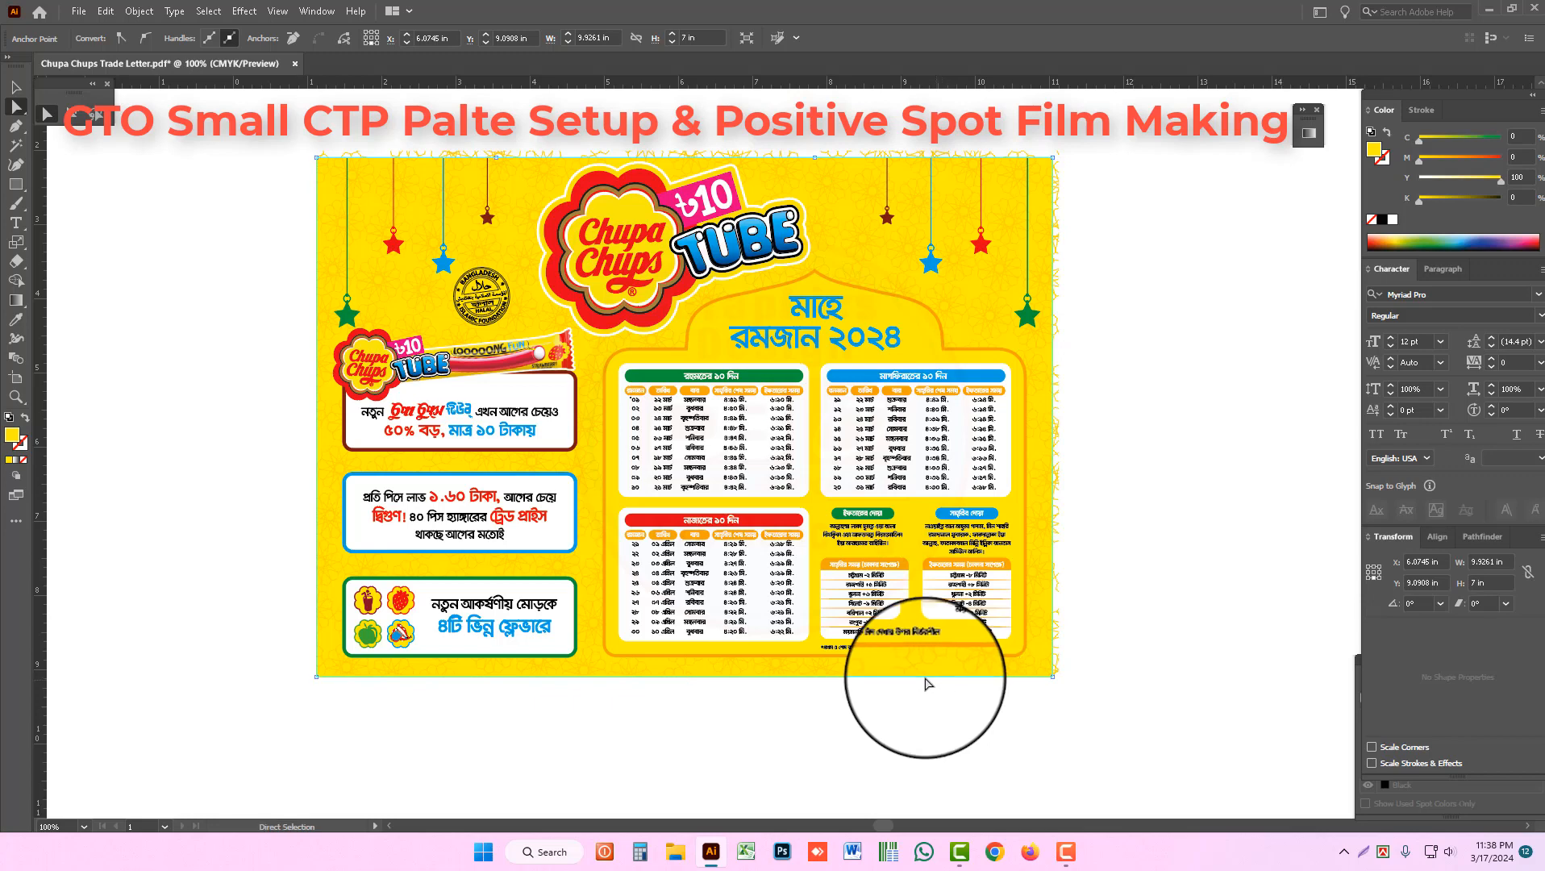
key(Down)
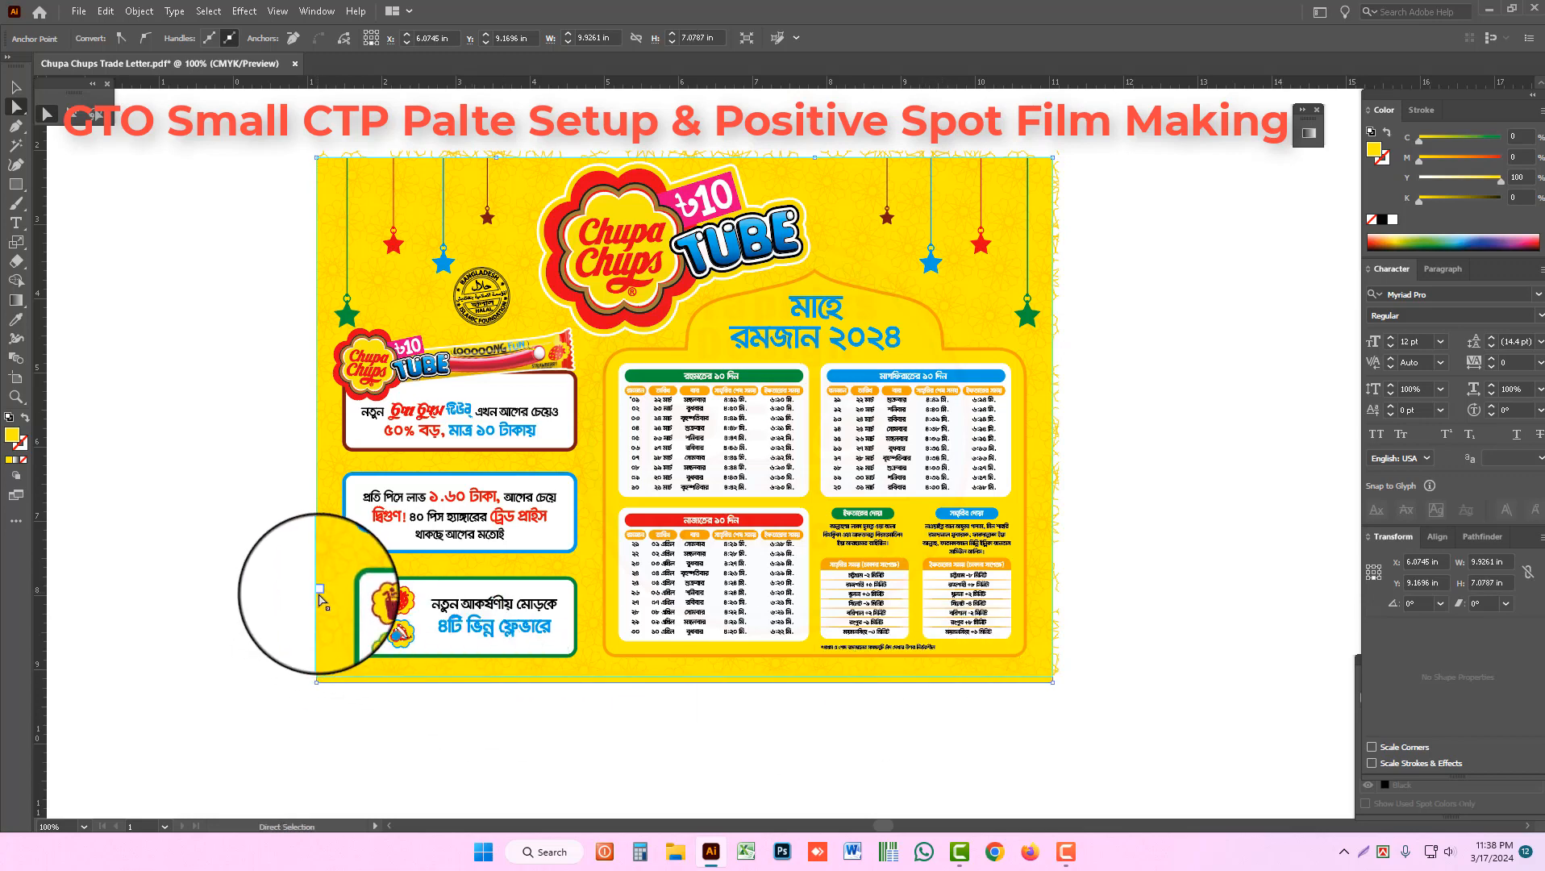
click(282, 528)
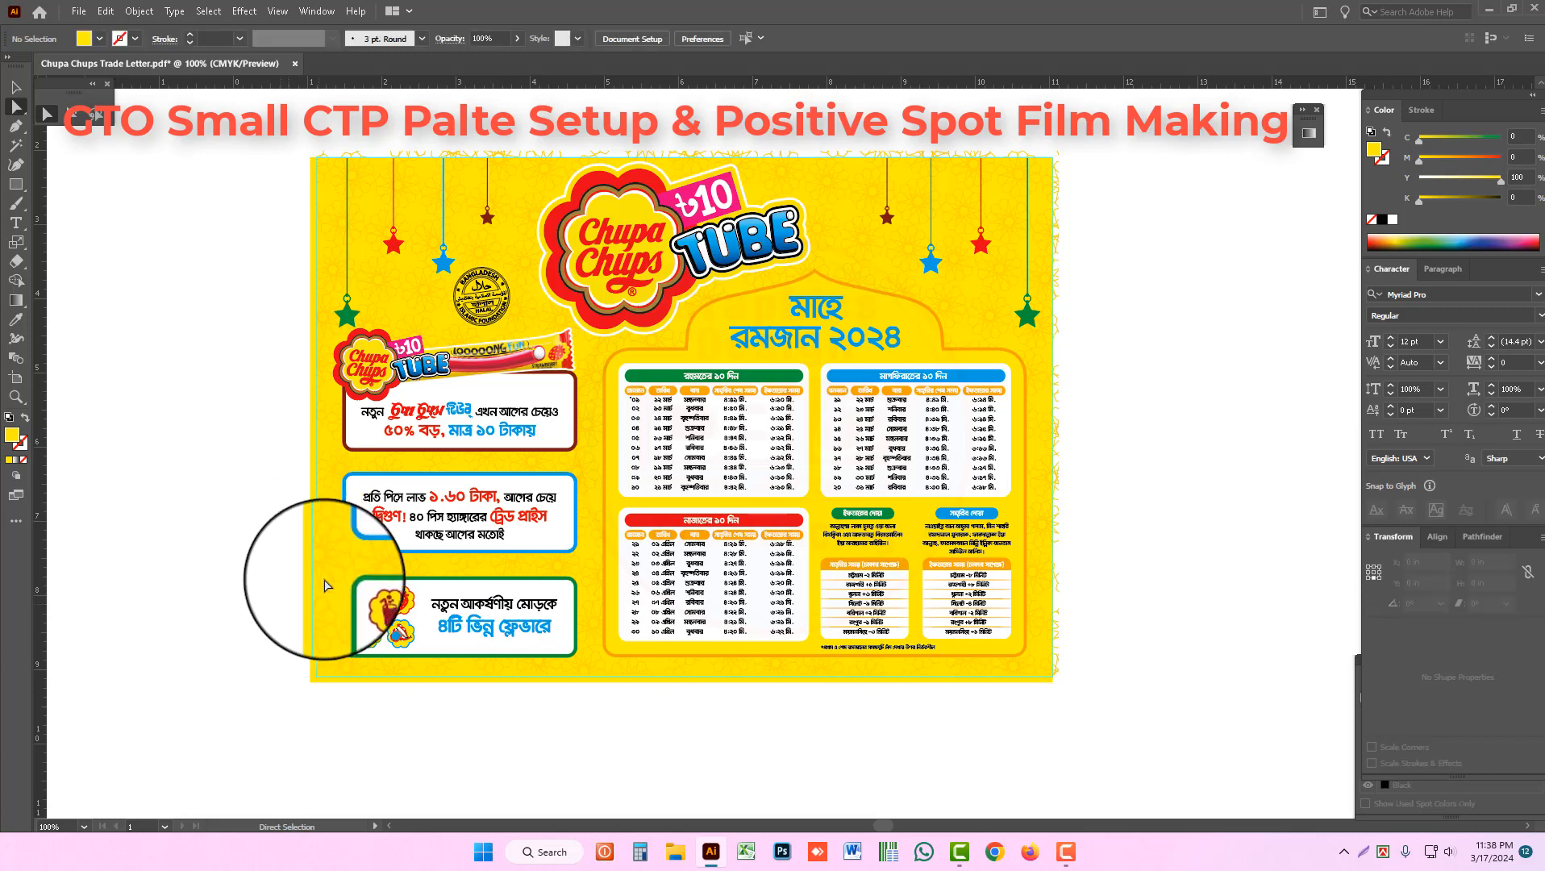
Step: Extend the pattern clipping frame's bottom and left edges outward to a size of 10.077 by 7.131 in
key(ctrl+equal)
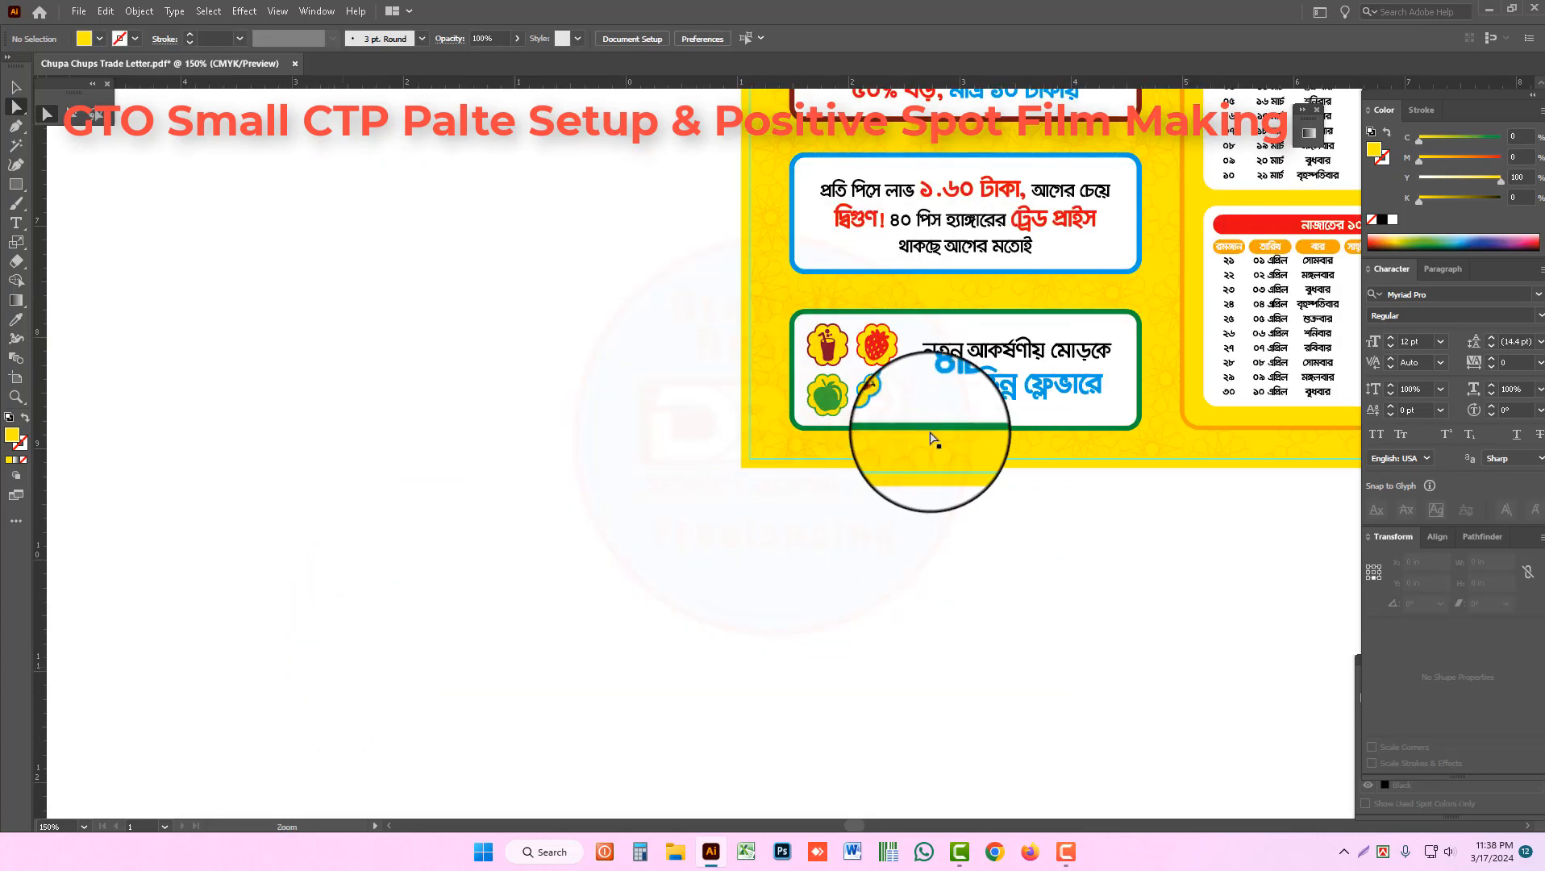
click(811, 462)
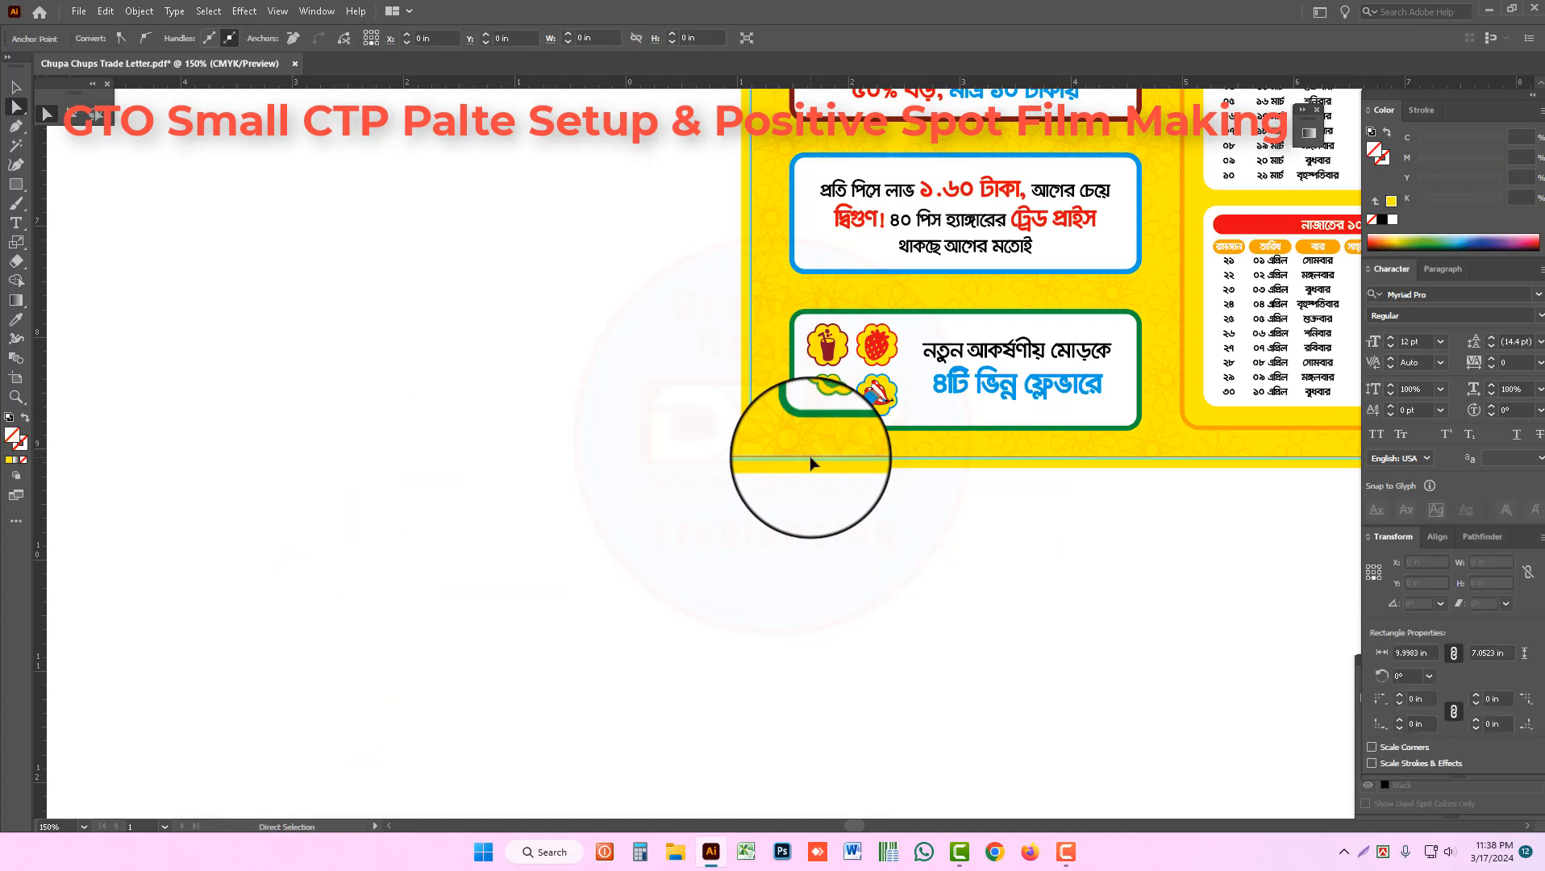
key(Down)
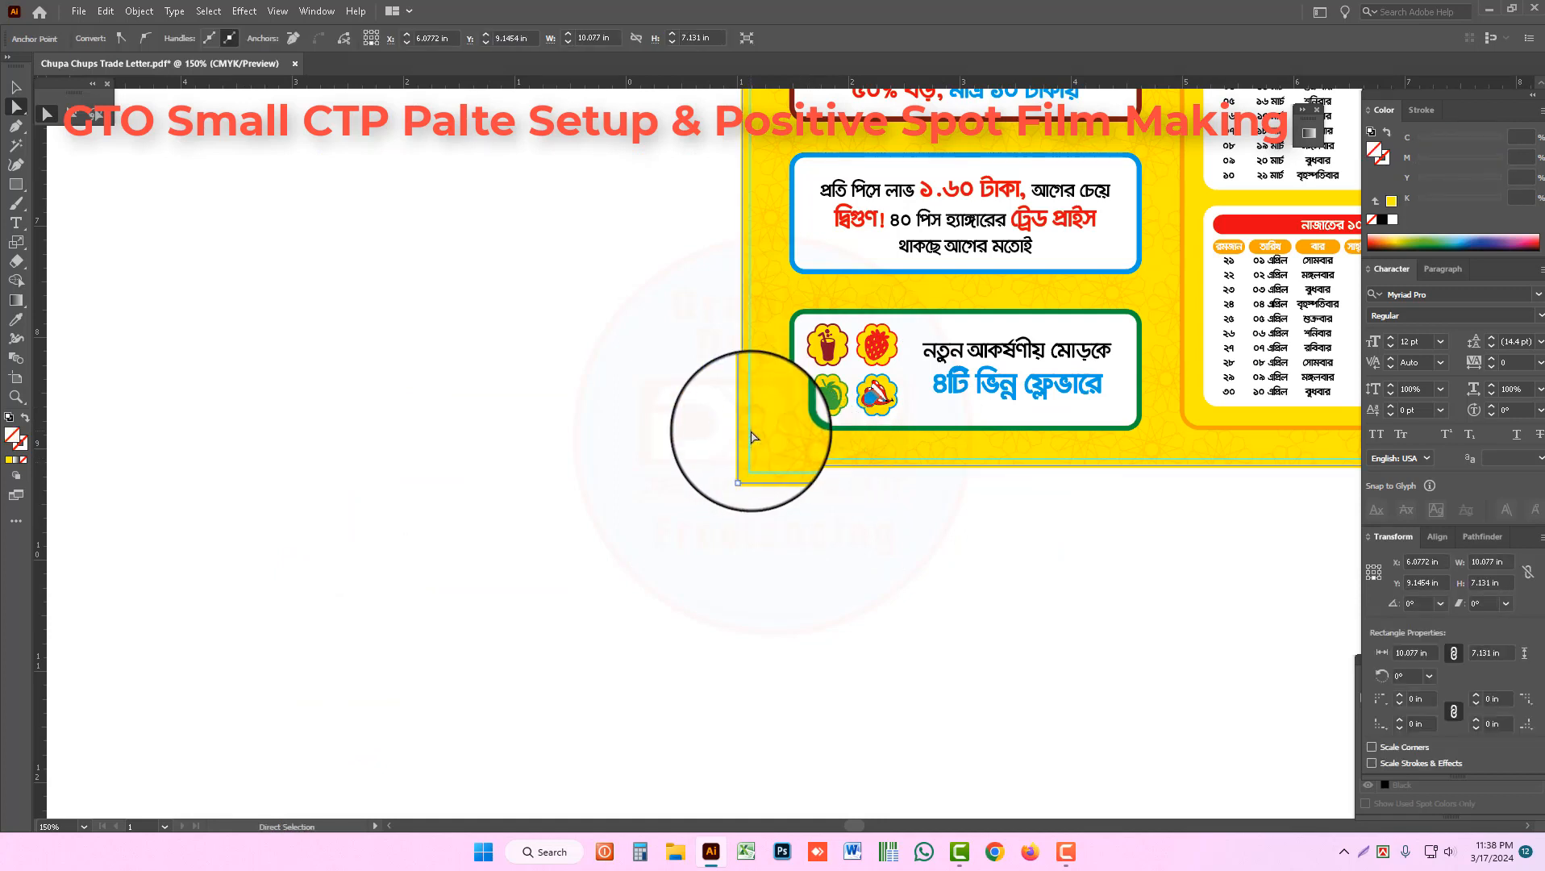
Step: Extend the yellow background's right edge outward to a width of 10.0836 in
ctrl+alt+click(1136, 374)
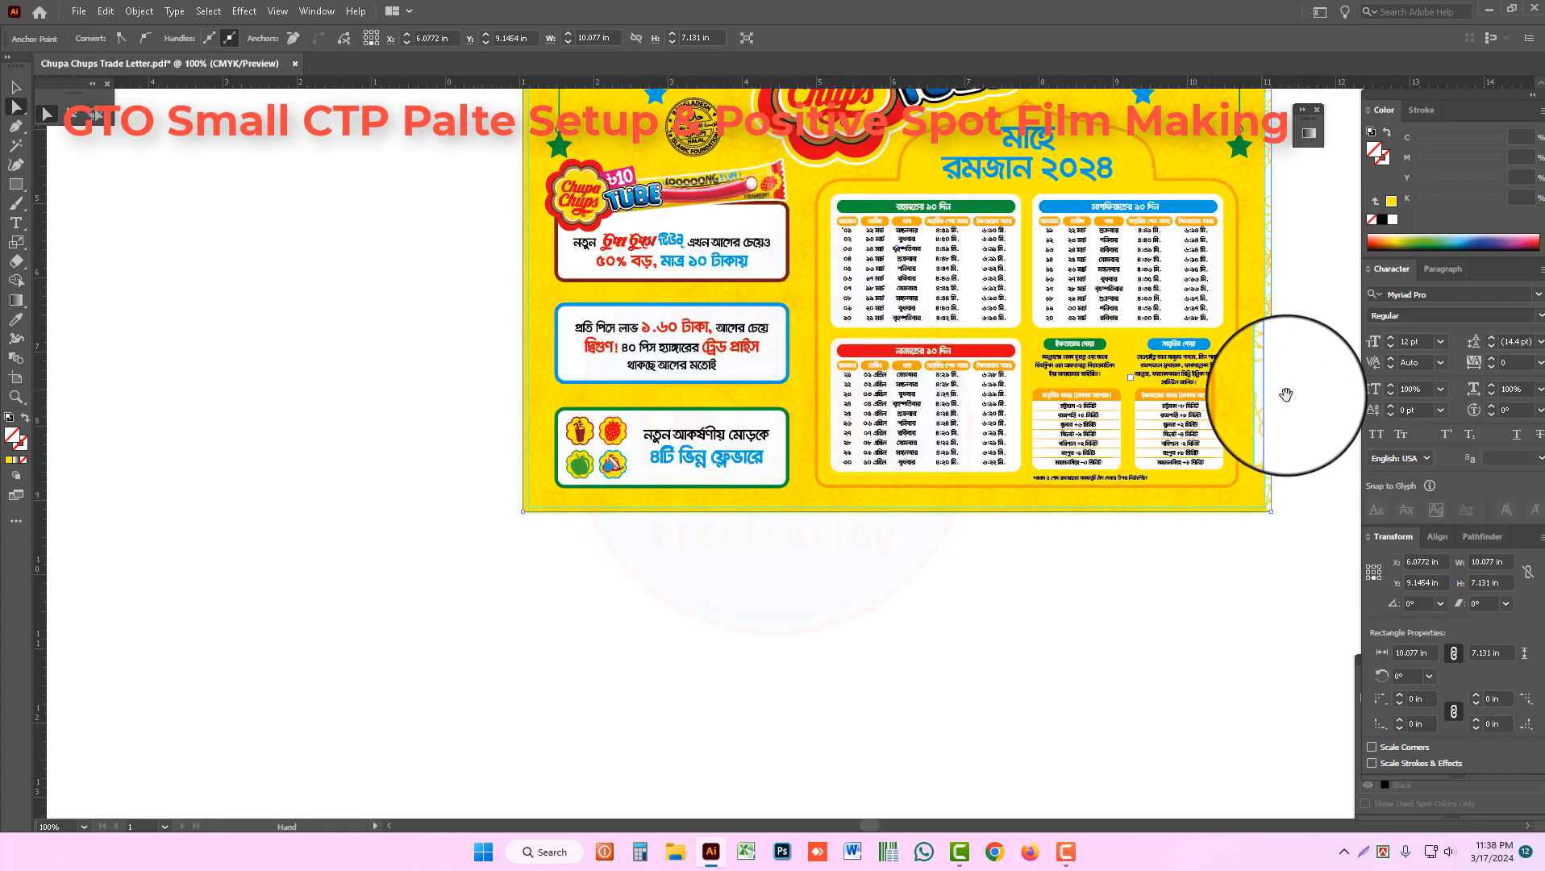
drag(1288, 390, 1162, 452)
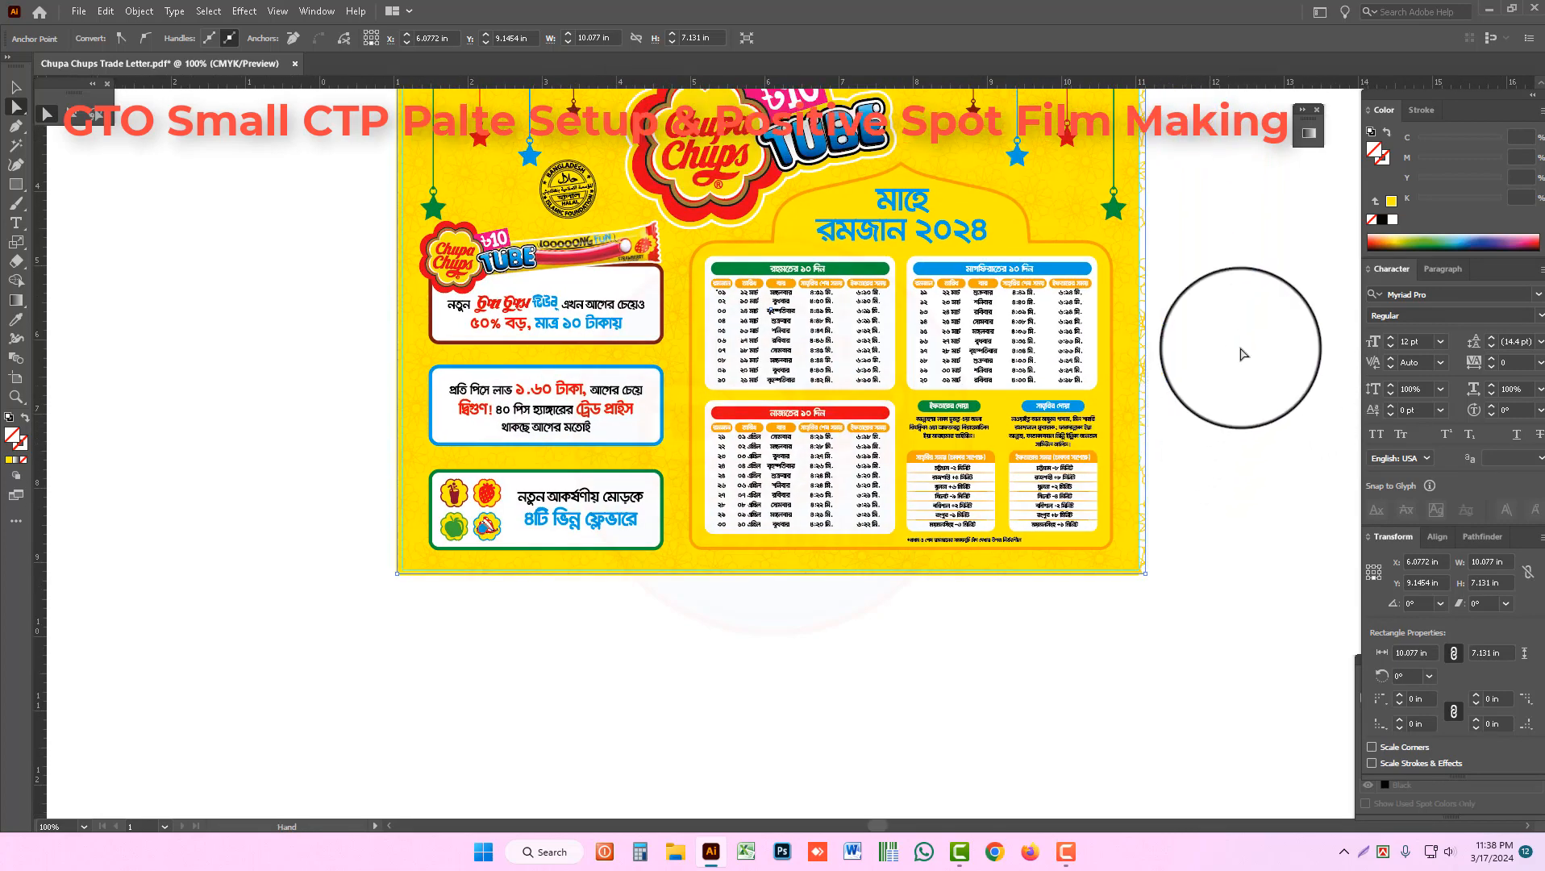
click(1214, 456)
click(1141, 498)
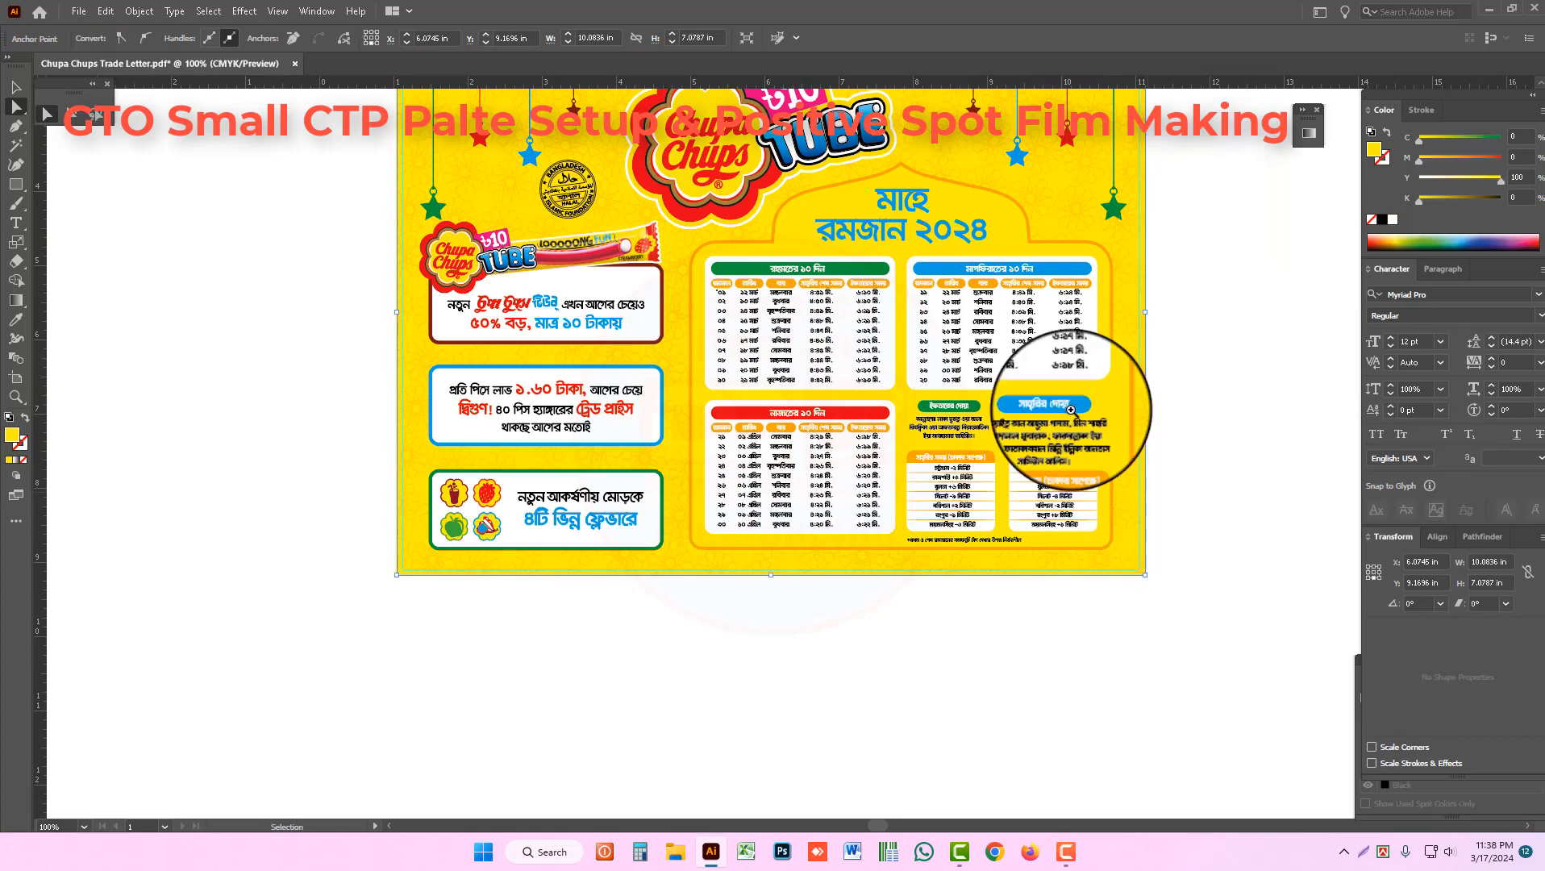
Step: Try to extend the yellow background's top edge upward to a height of 7.1518 in
drag(971, 372, 983, 436)
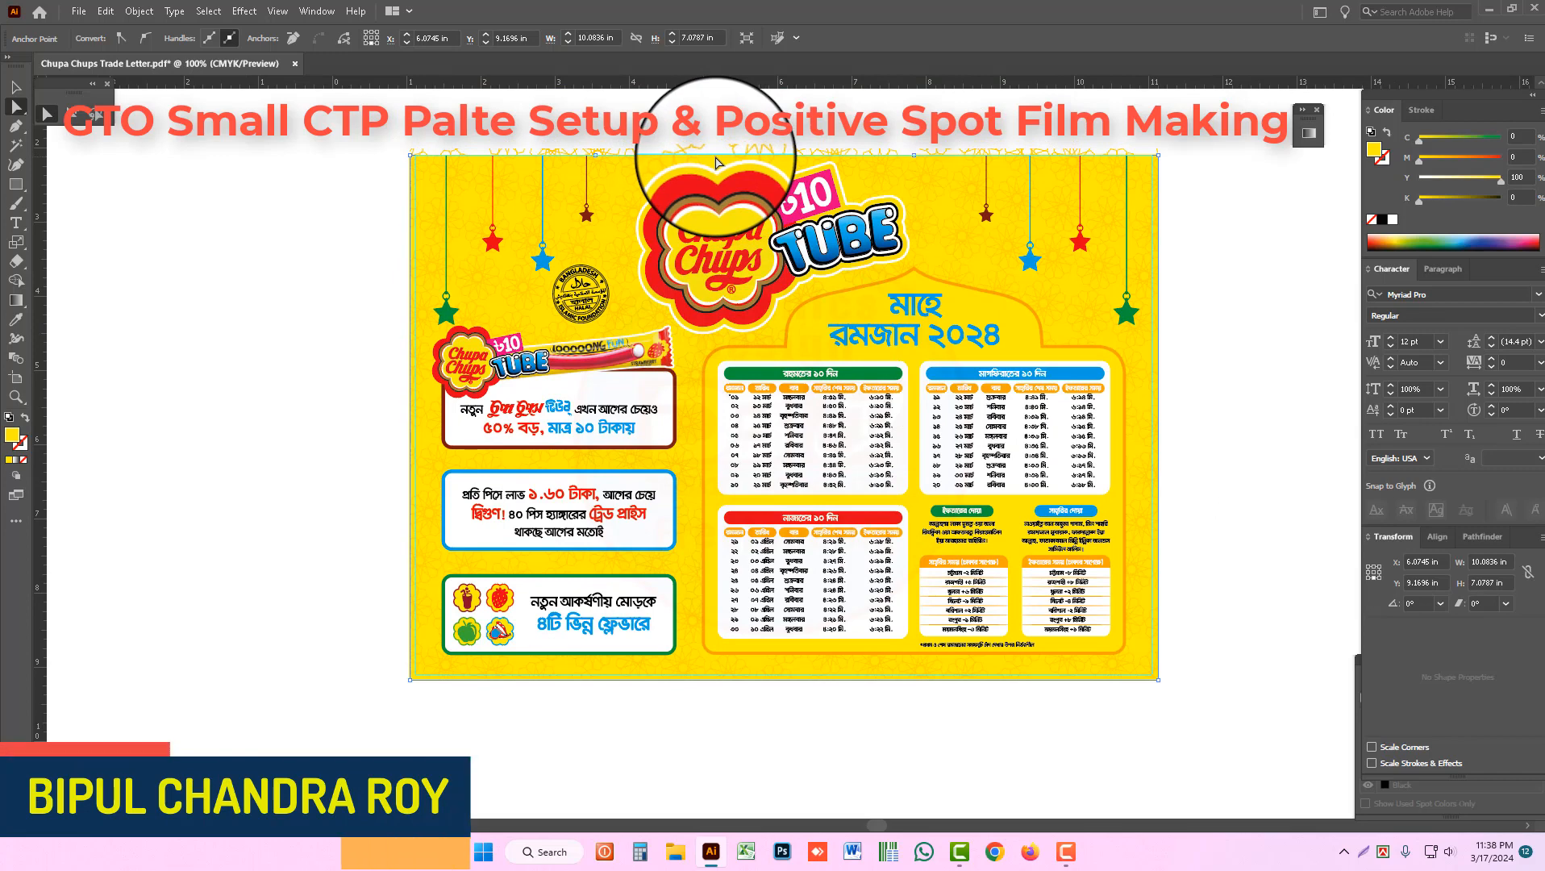
drag(715, 155, 715, 149)
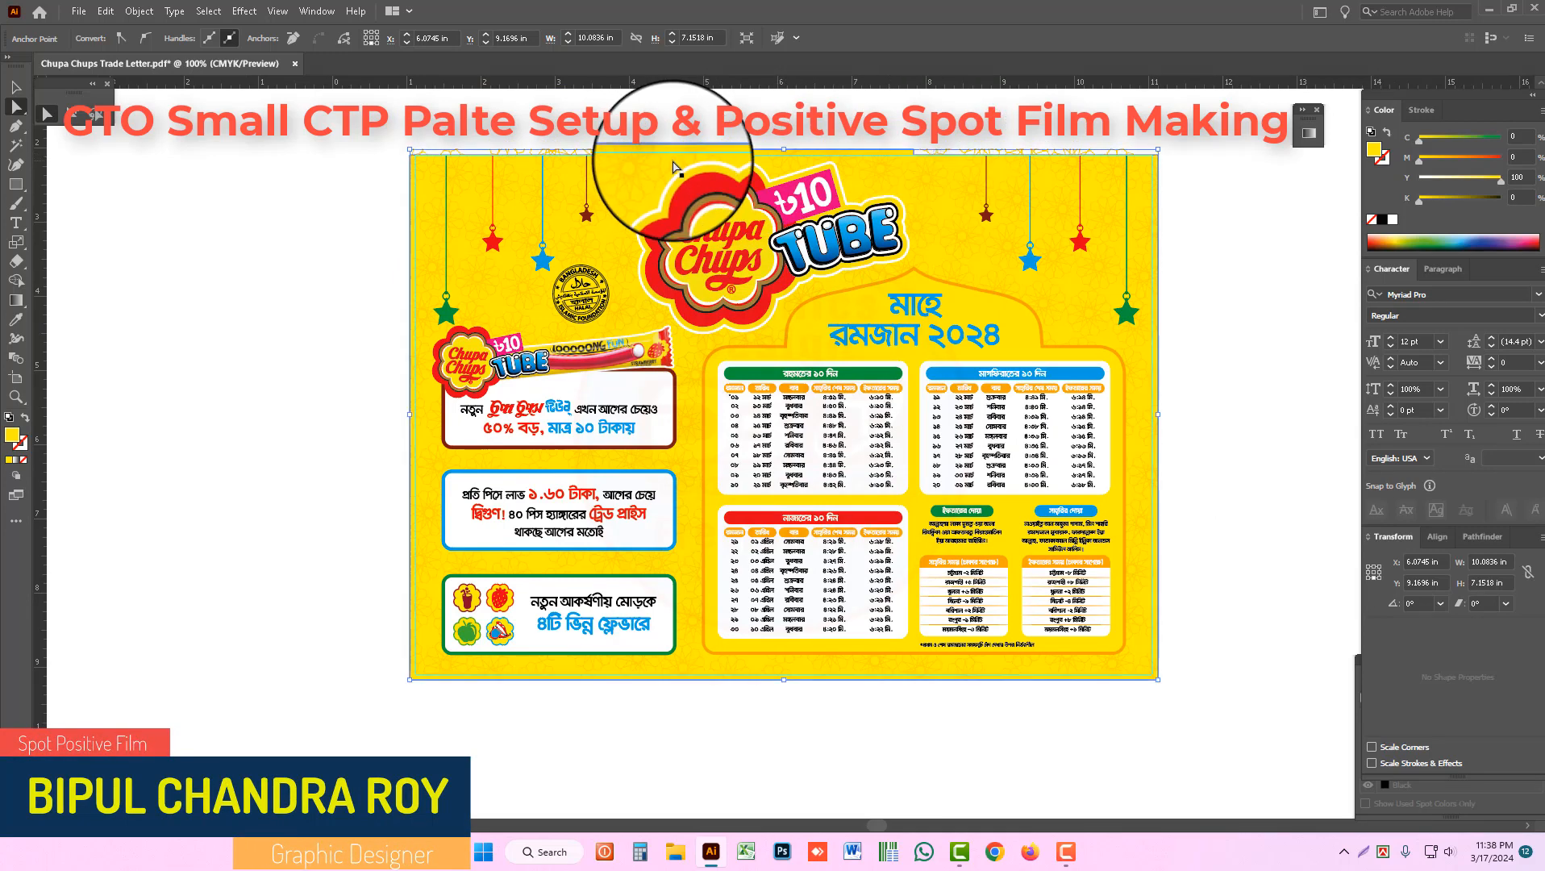
key(ctrl+z)
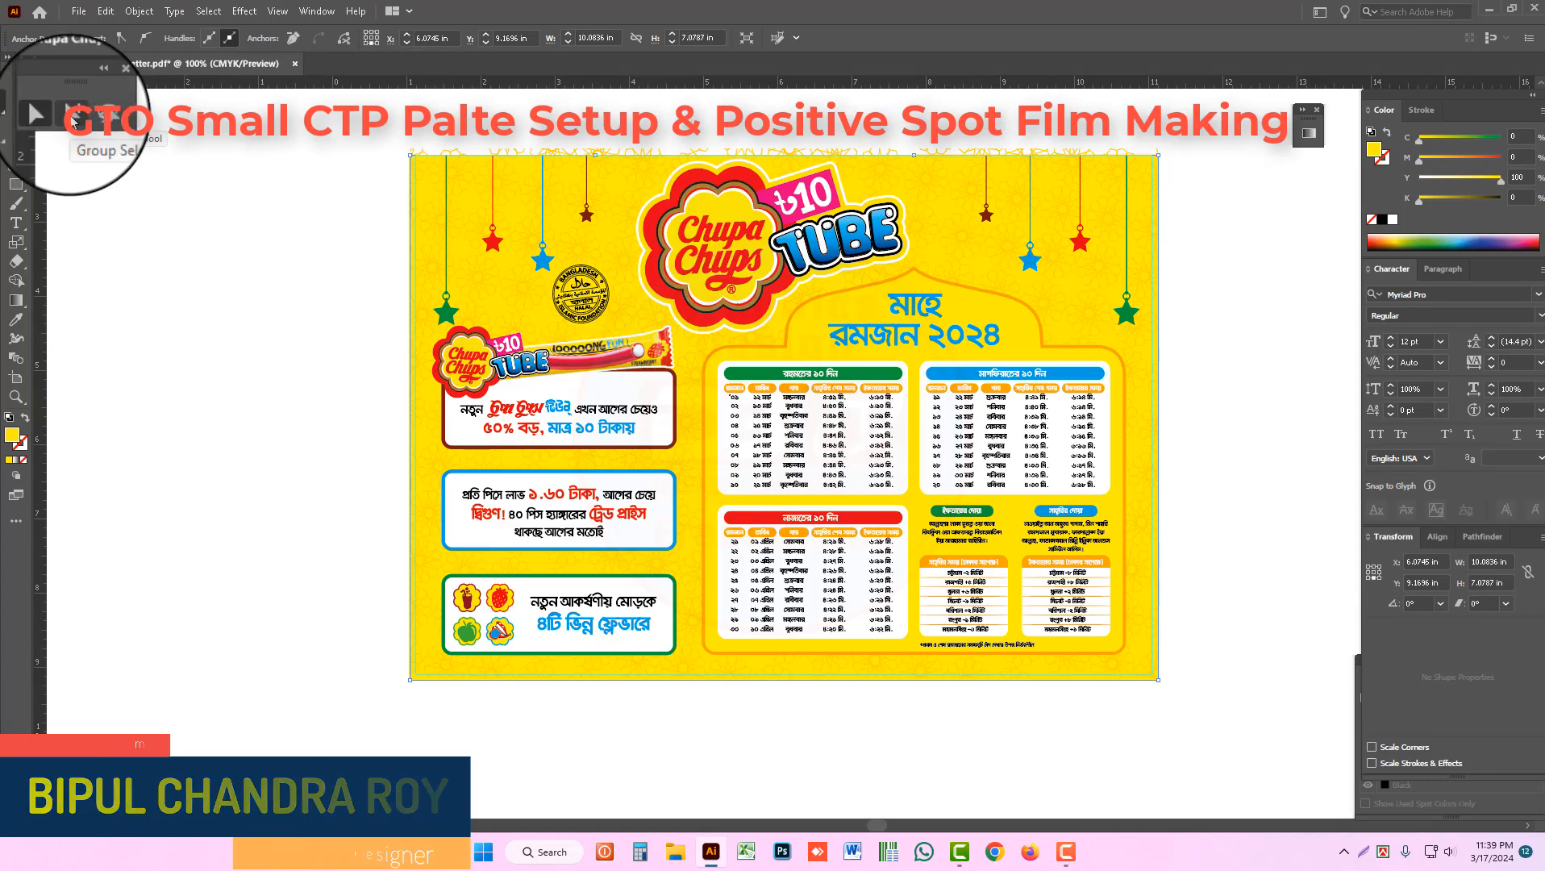
Step: Select the whole flower pattern over the yellow background with the Group Selection tool and delete it
click(72, 121)
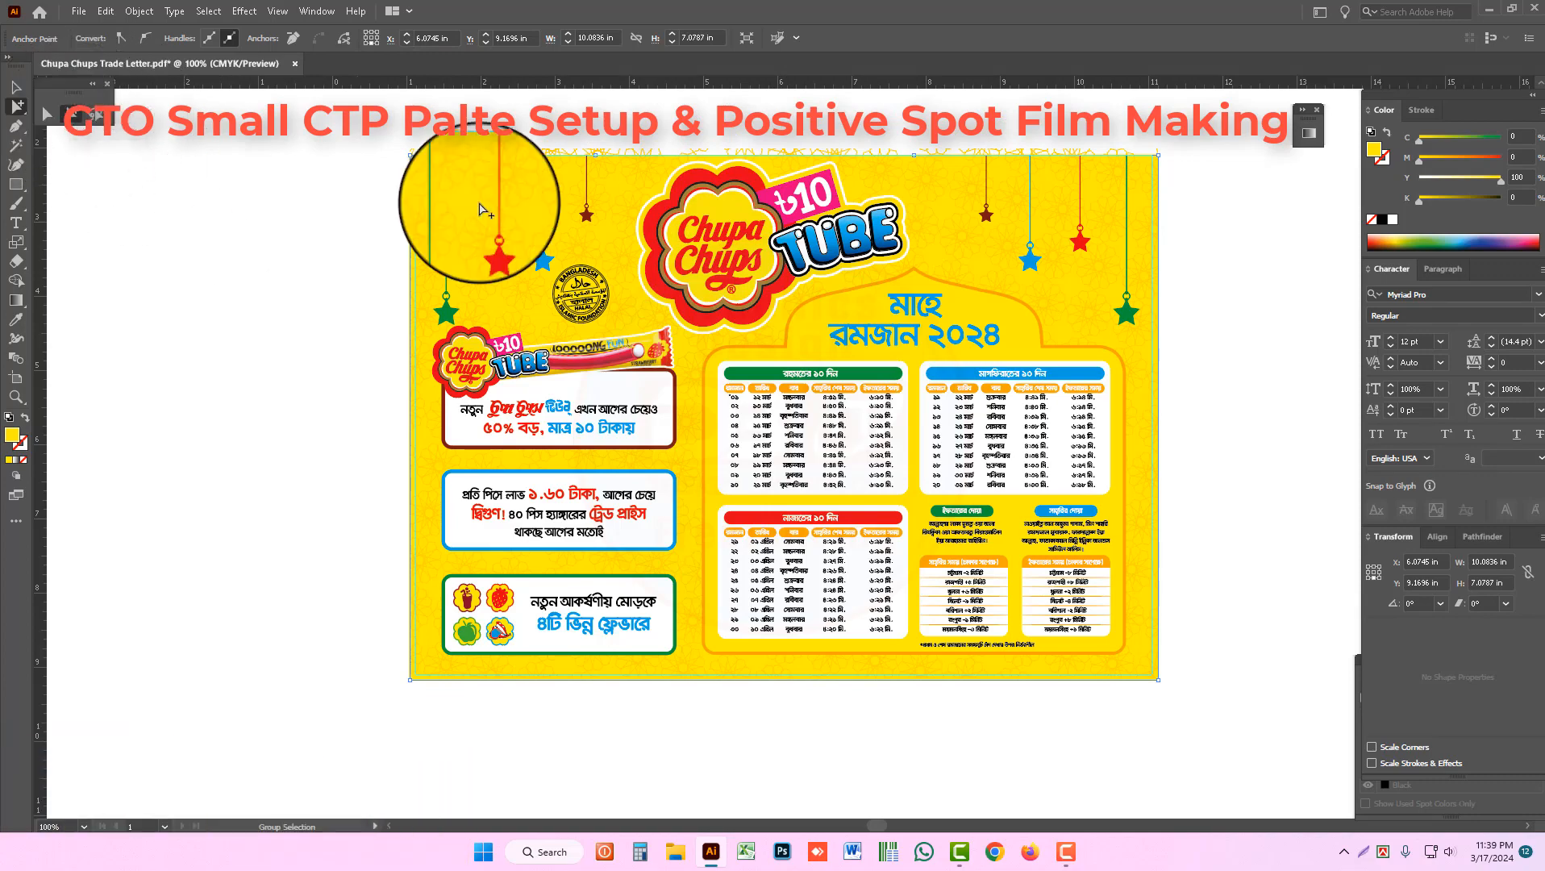
click(562, 155)
click(562, 155)
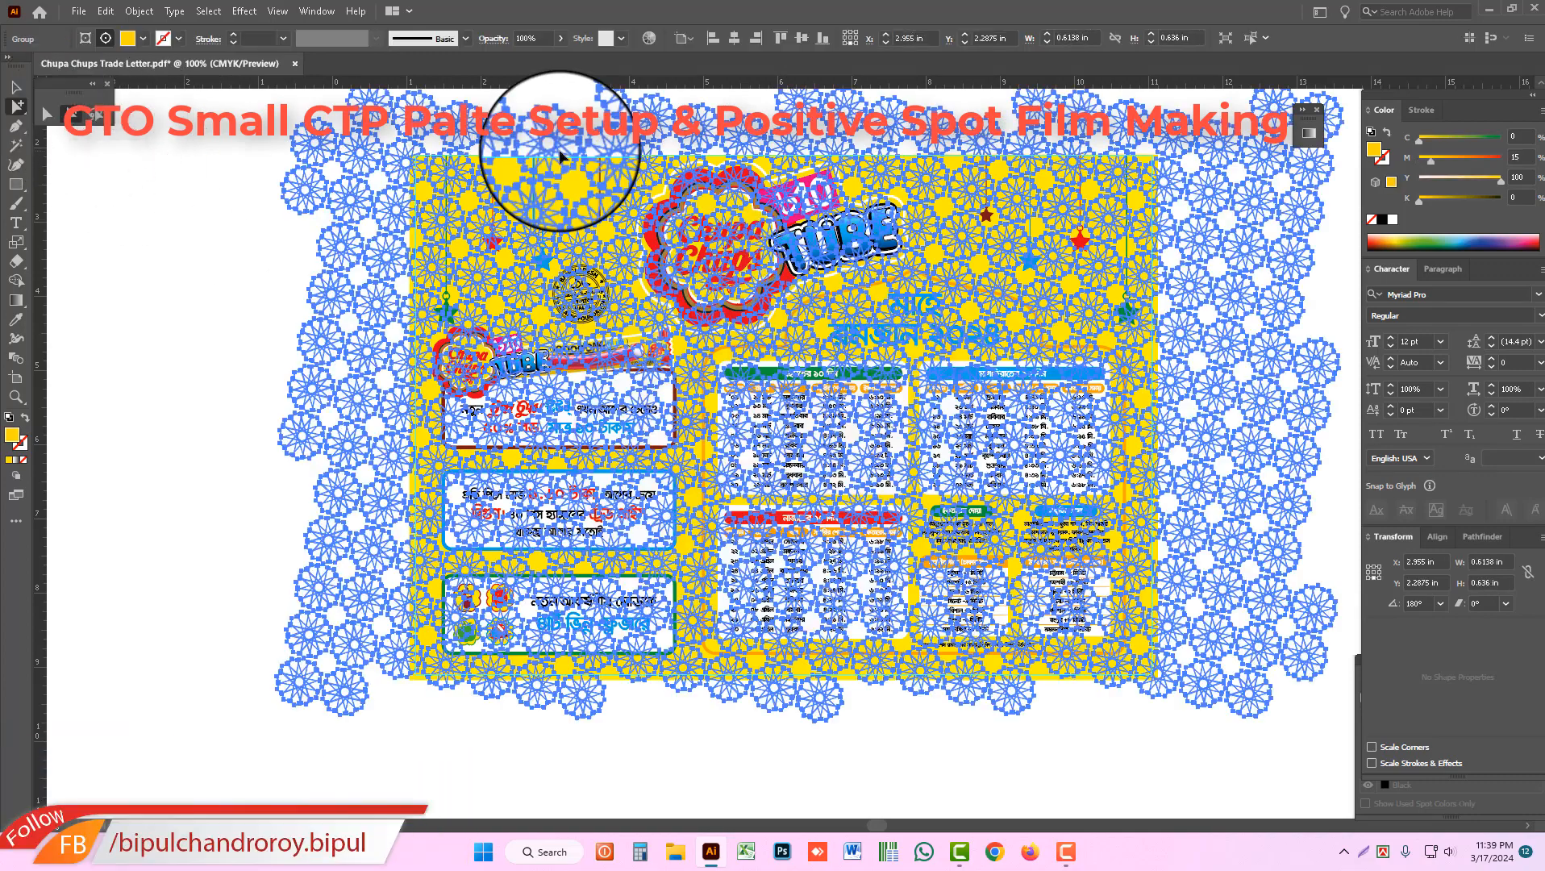
key(Delete)
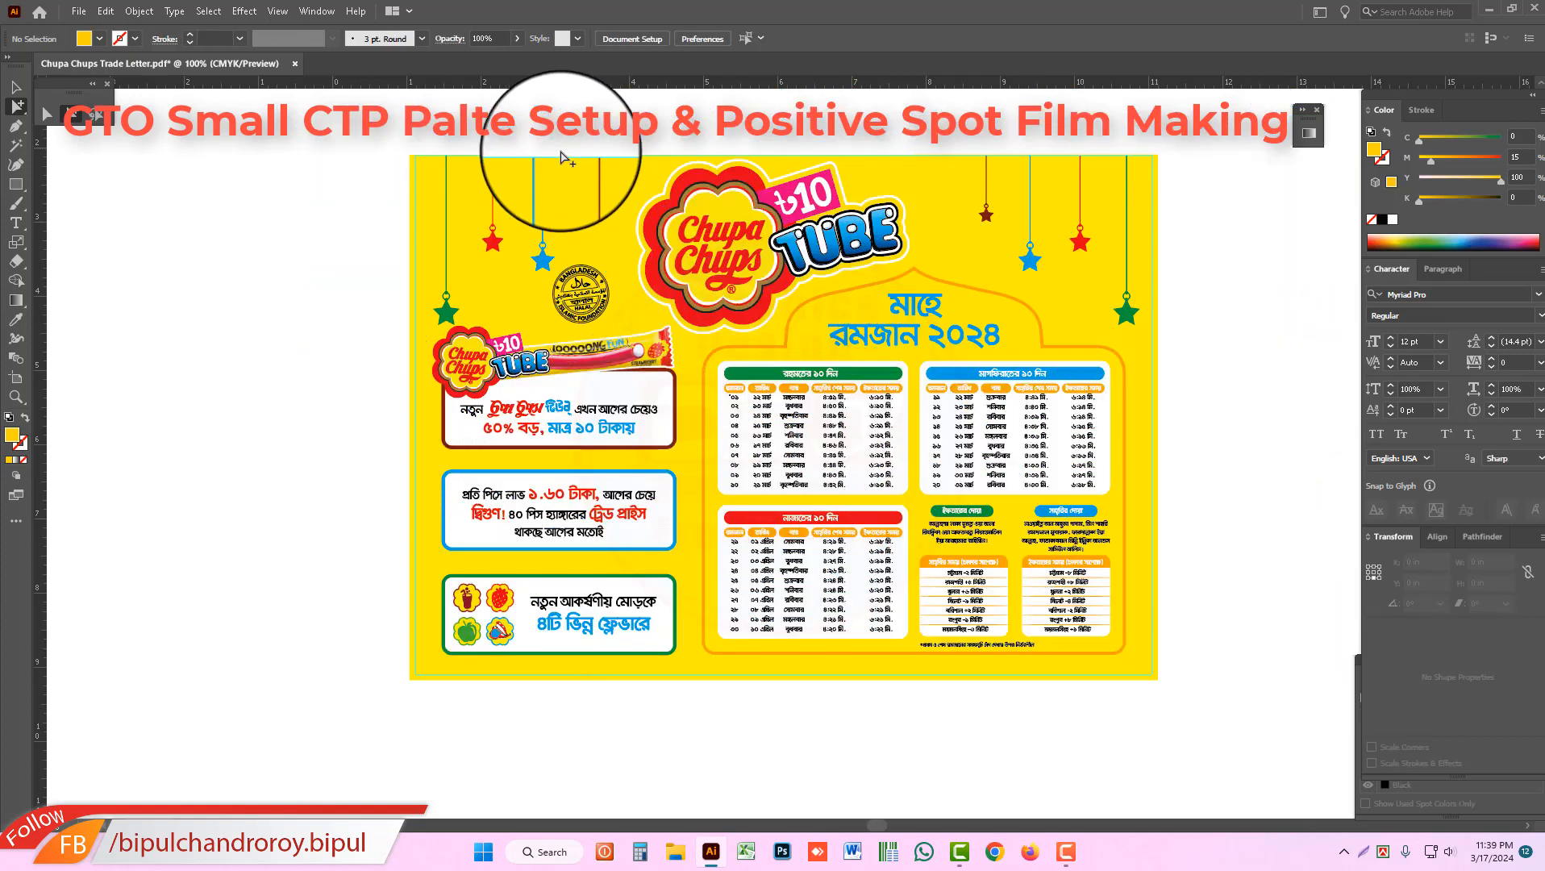
Step: Stretch the top ends of the yellow background and the hanging star strings upward, and restore the deleted flower pattern
click(47, 114)
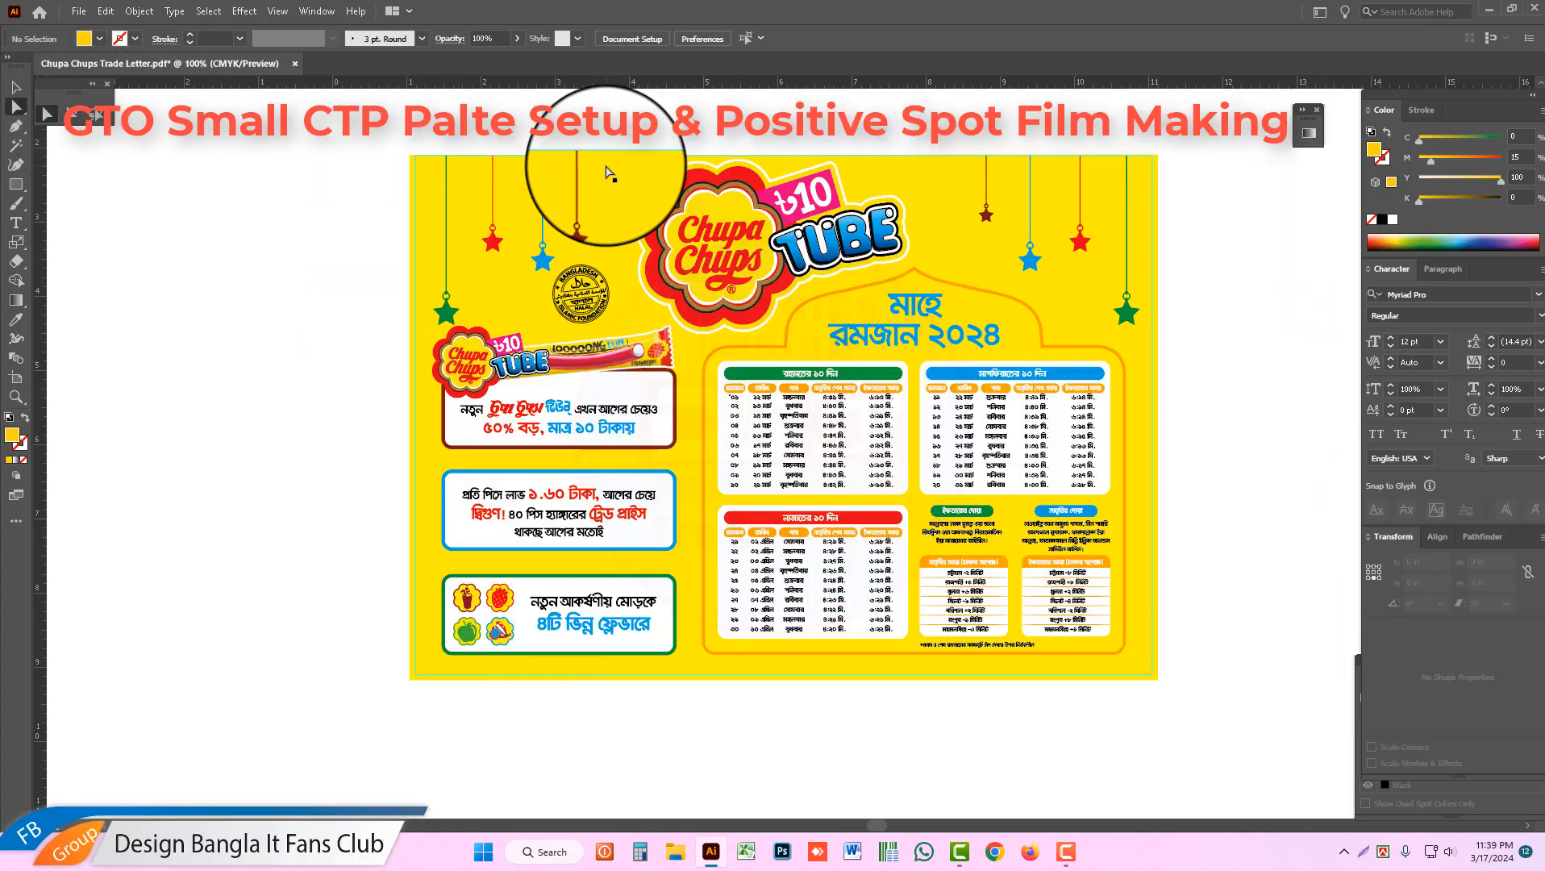
drag(394, 145, 1186, 161)
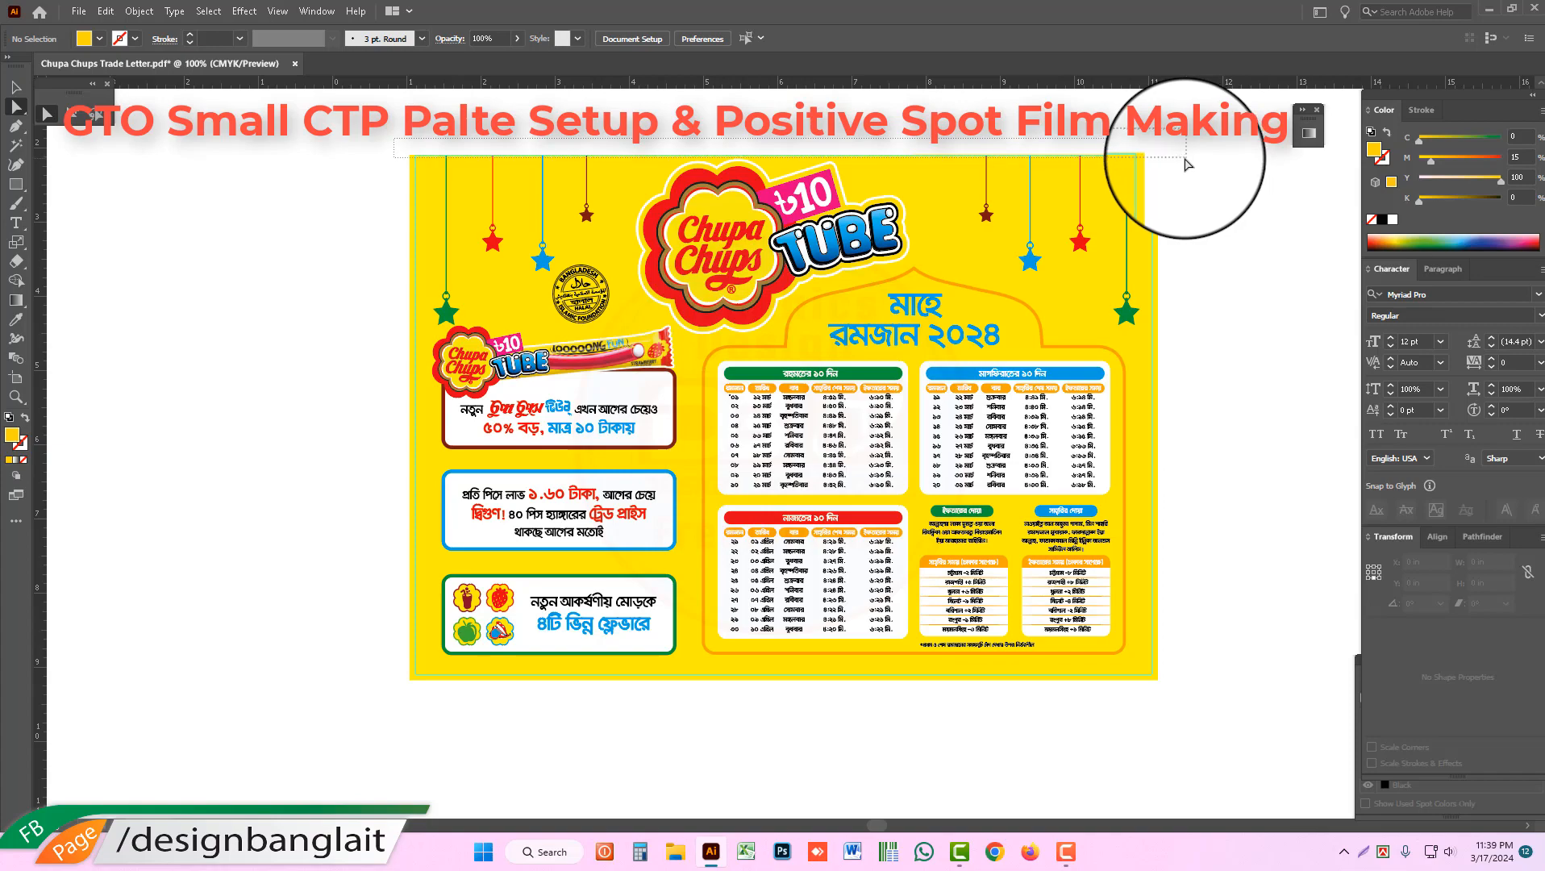
drag(1184, 163, 1184, 163)
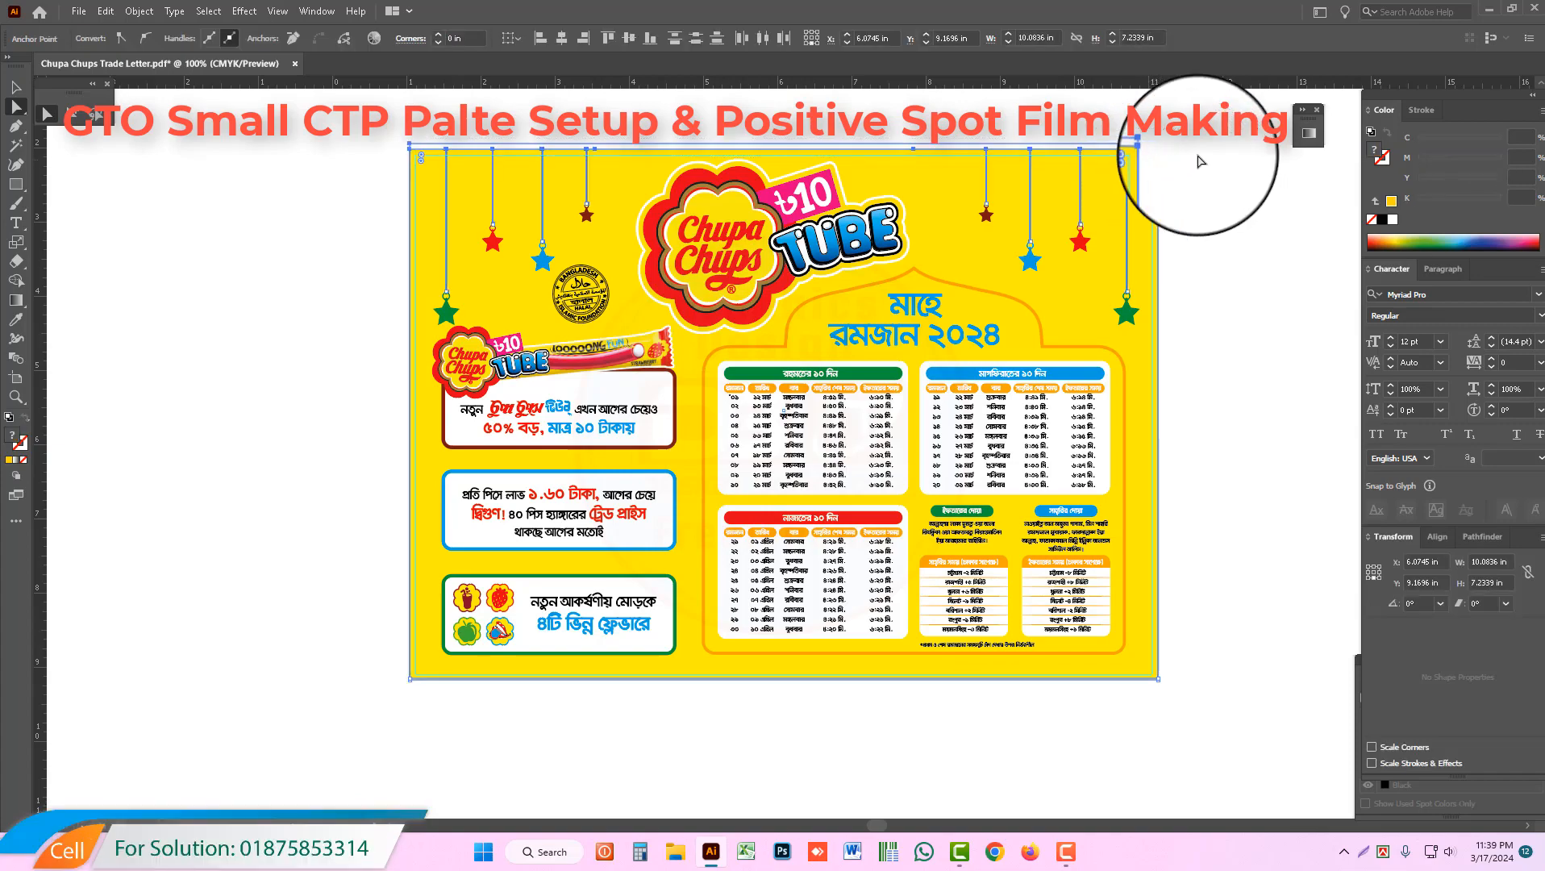
click(1199, 160)
key(ctrl+z)
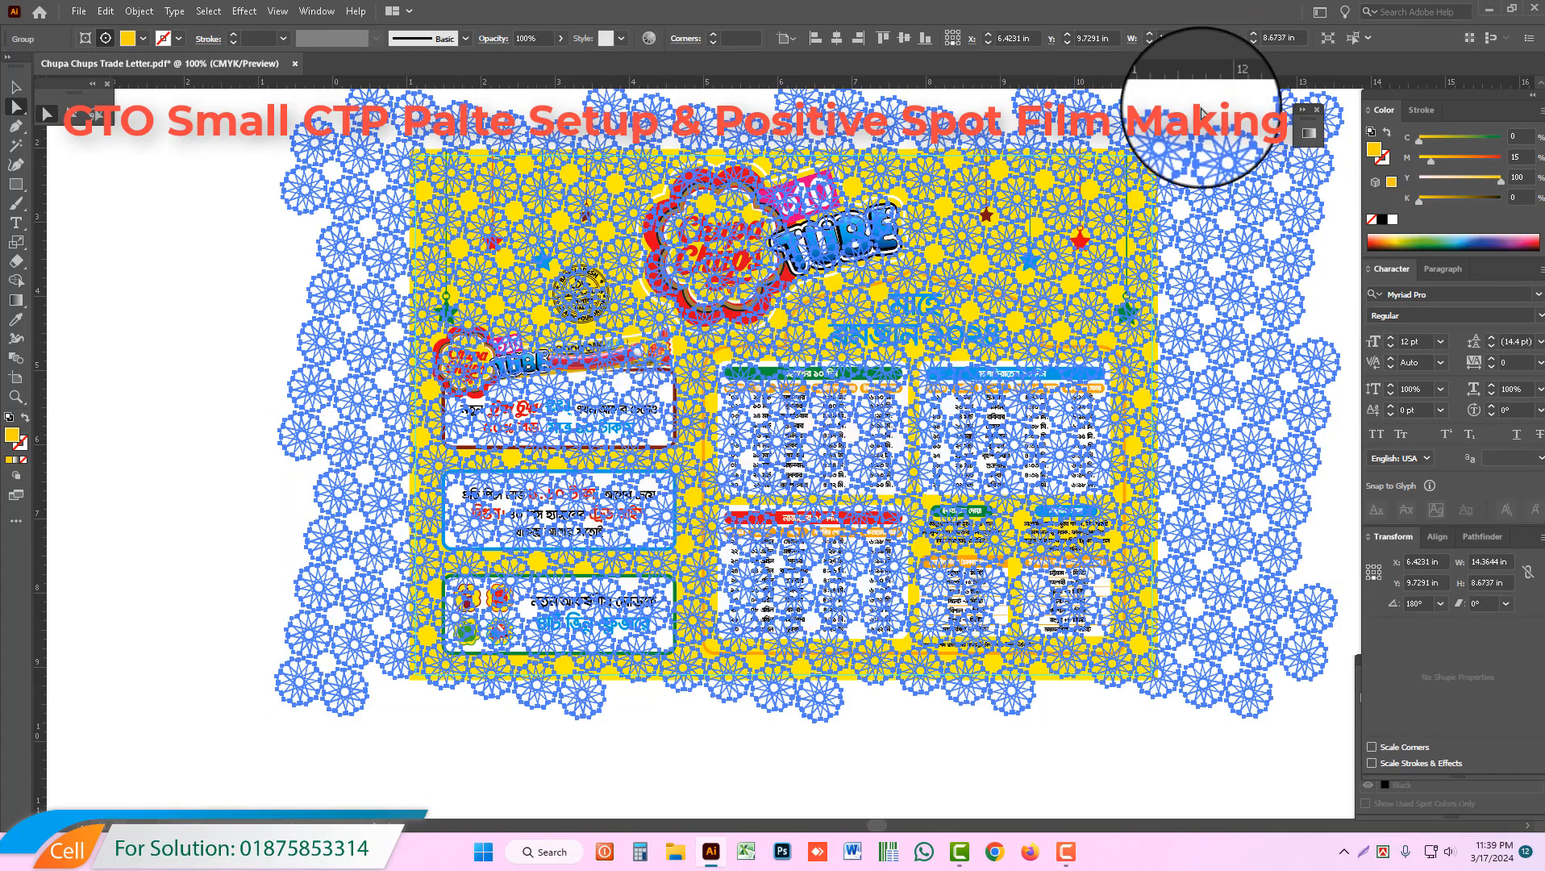
Step: Stretch the top edge of the flower pattern's clipping rectangle up to the yellow background's top edge
click(1199, 103)
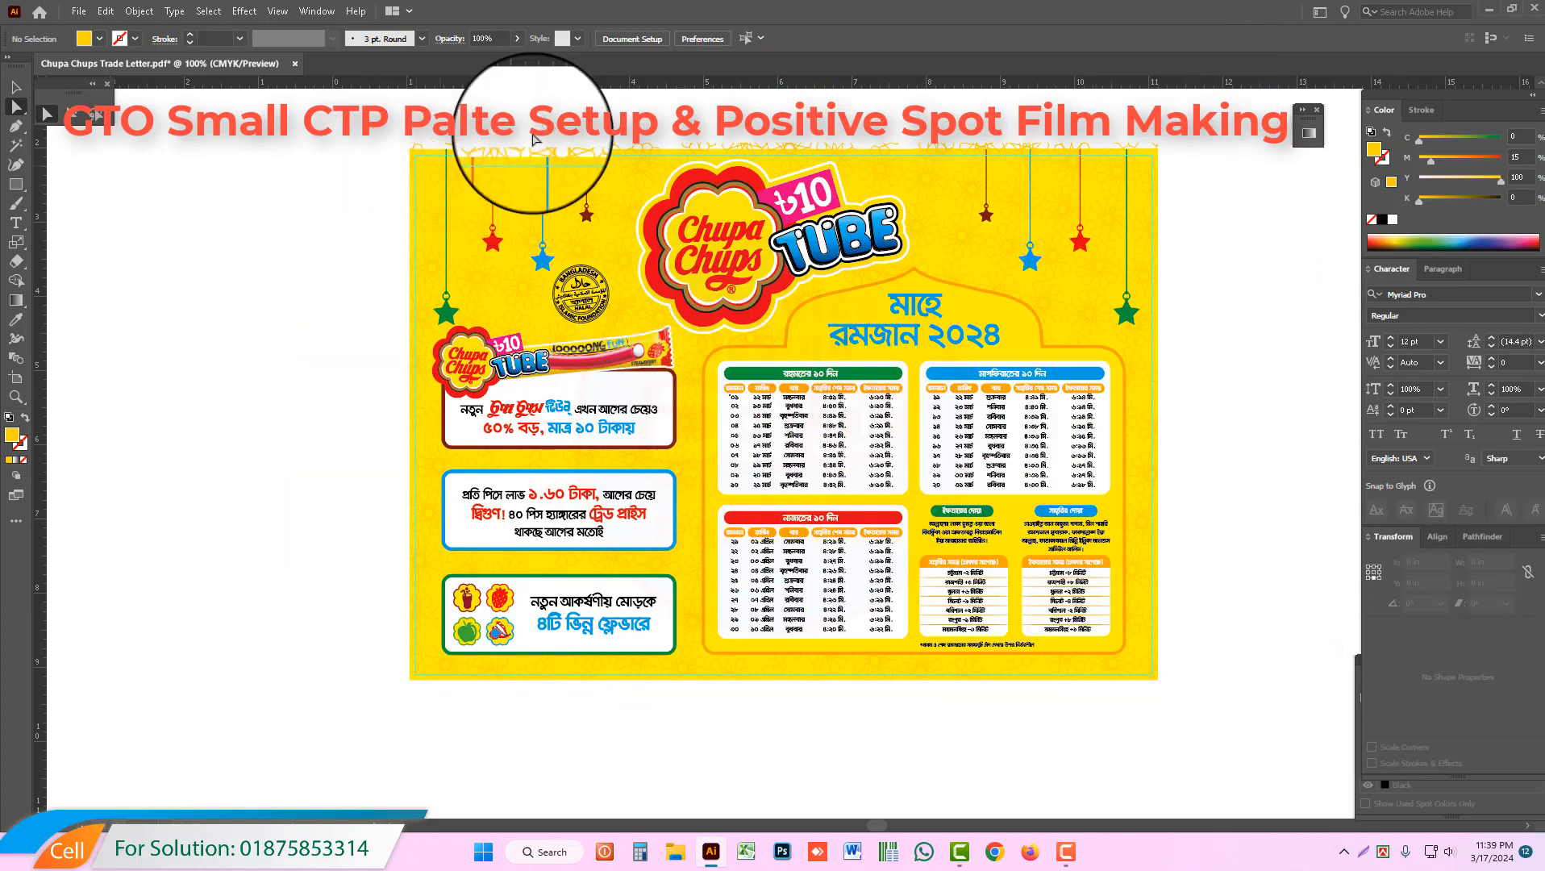
click(671, 148)
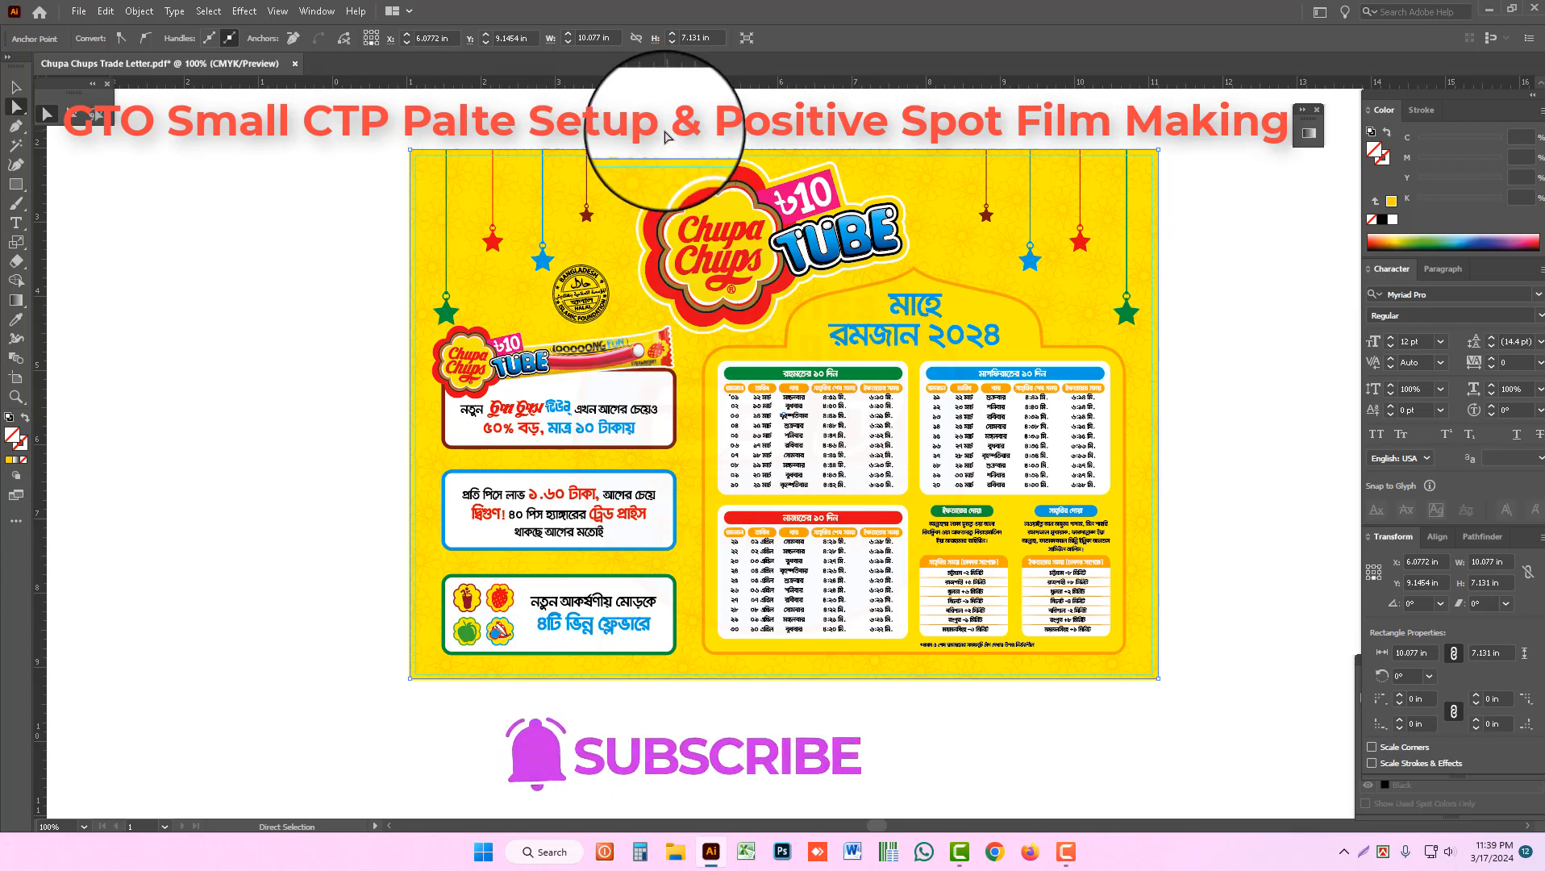
click(393, 159)
click(16, 86)
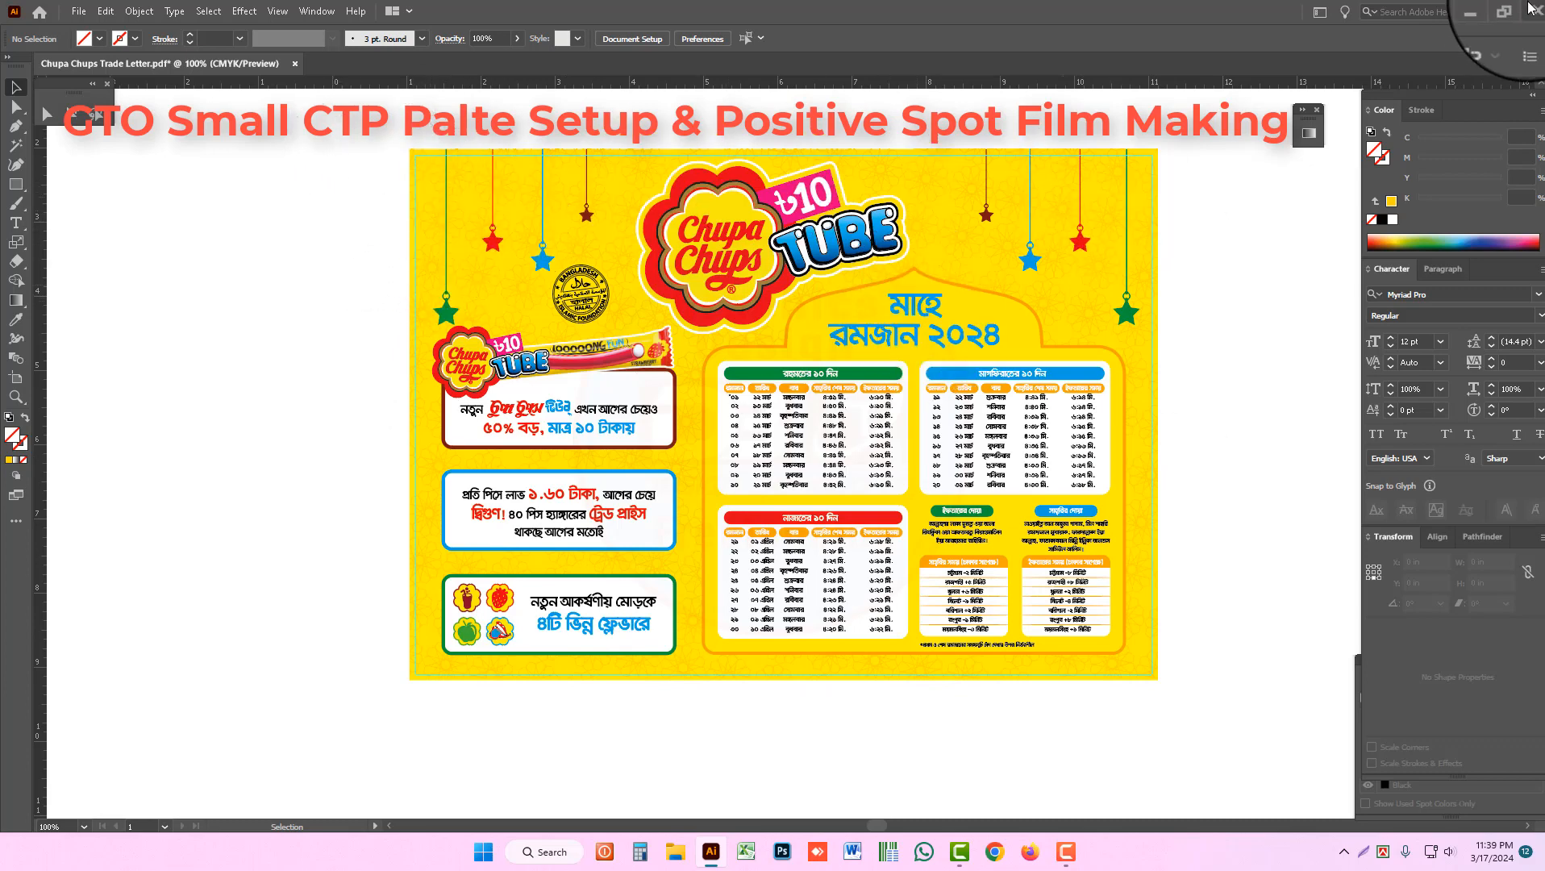
Step: Open Registration Mark.ai from the desktop and cut its job-name, G-P and colour-bar marks
click(1490, 11)
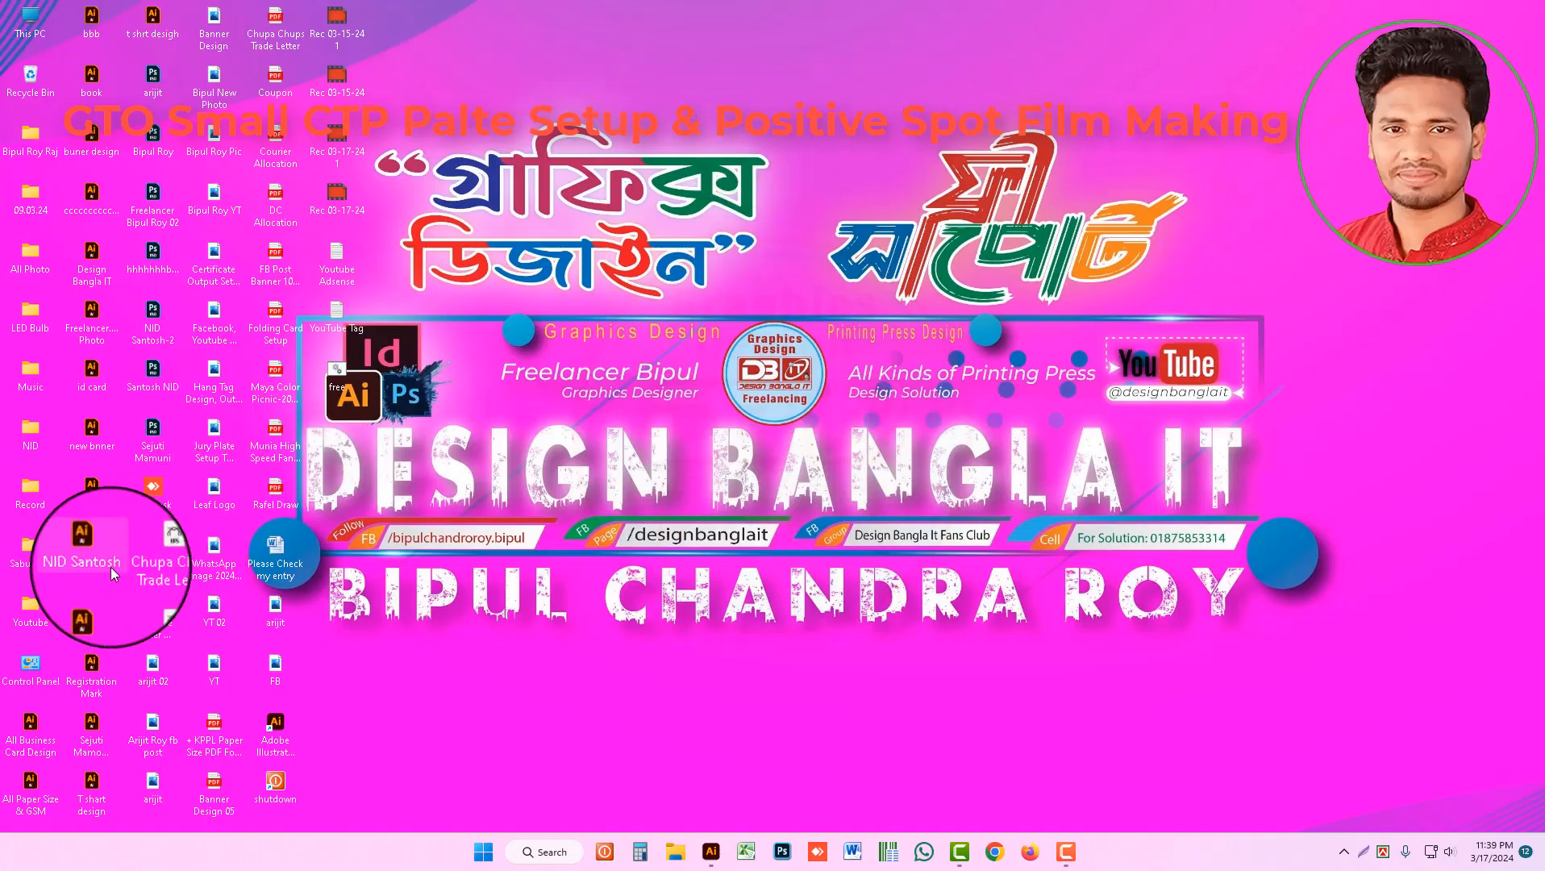
drag(92, 655, 818, 8)
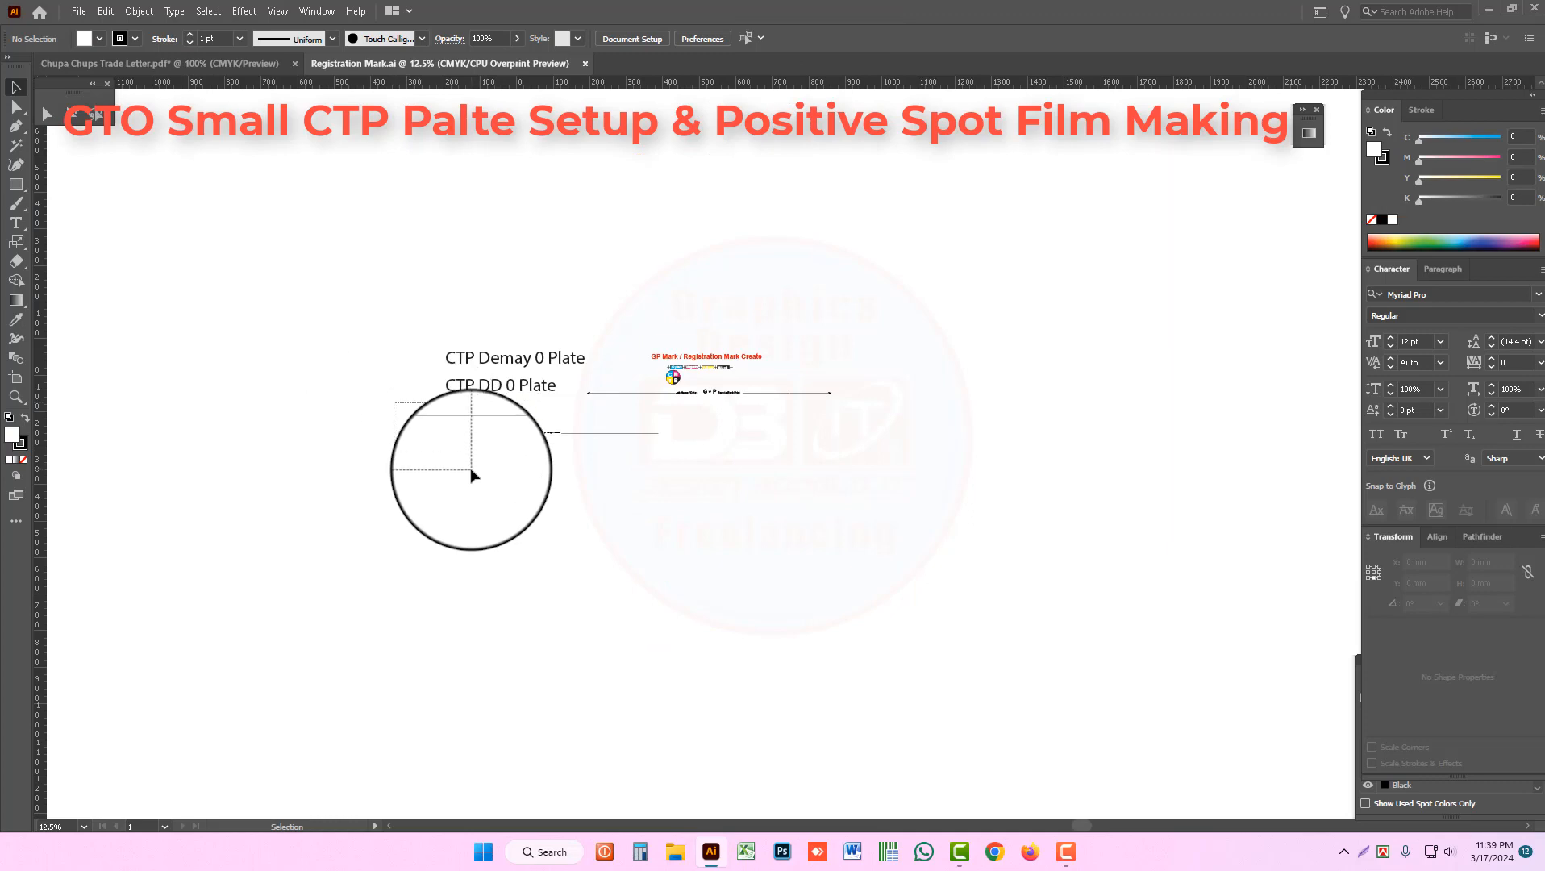
click(478, 468)
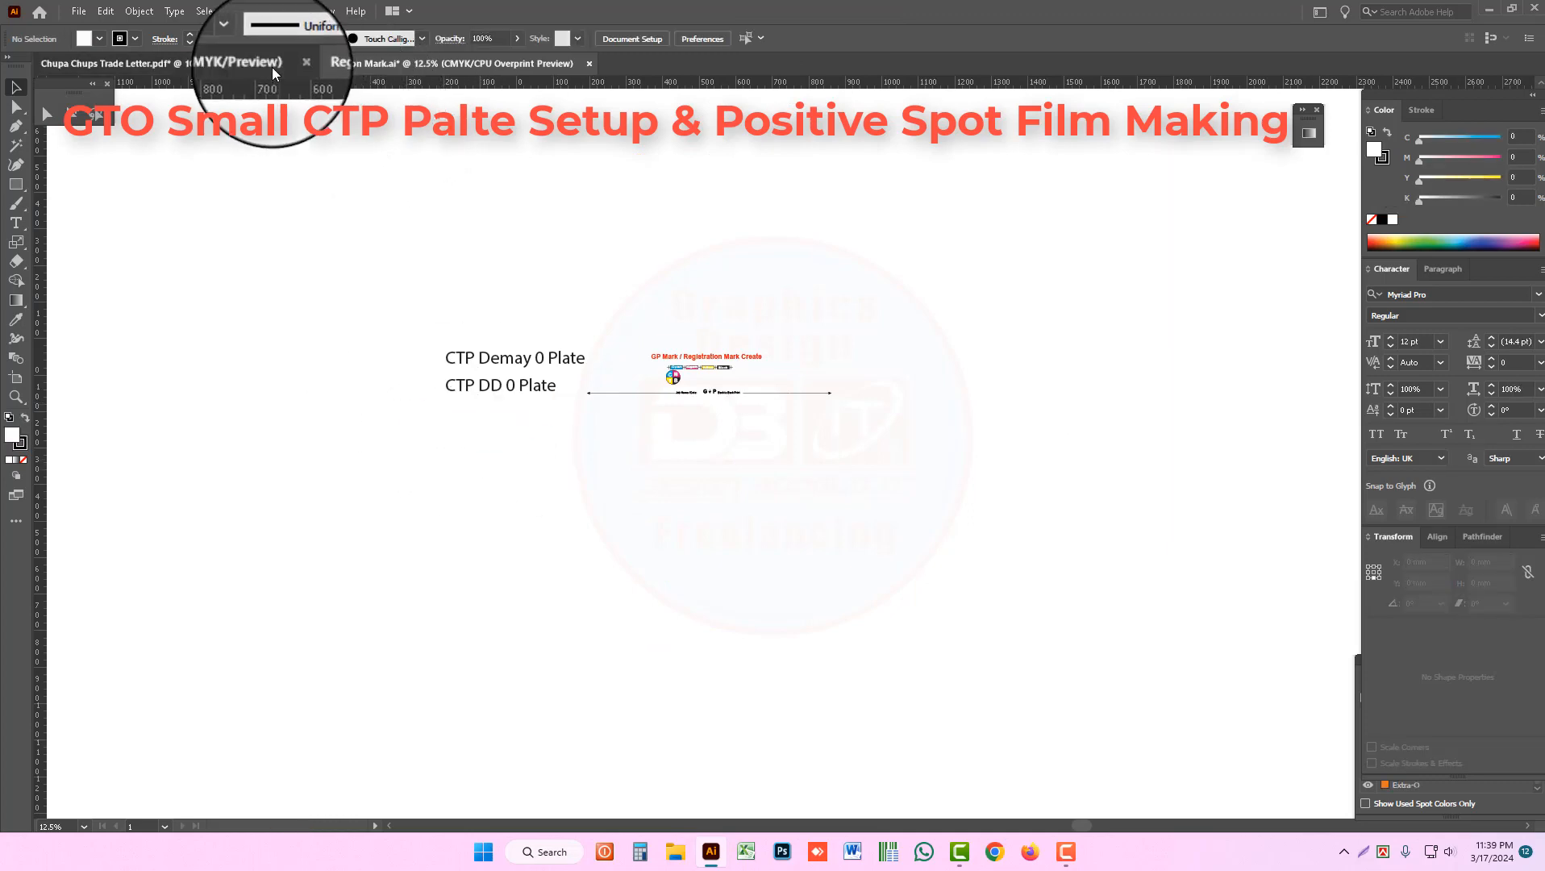
Step: Paste the registration marks into the Chupa Chups trade letter and move them clear of the artwork, below its lower edge
click(272, 66)
scroll(687, 577, down, 2)
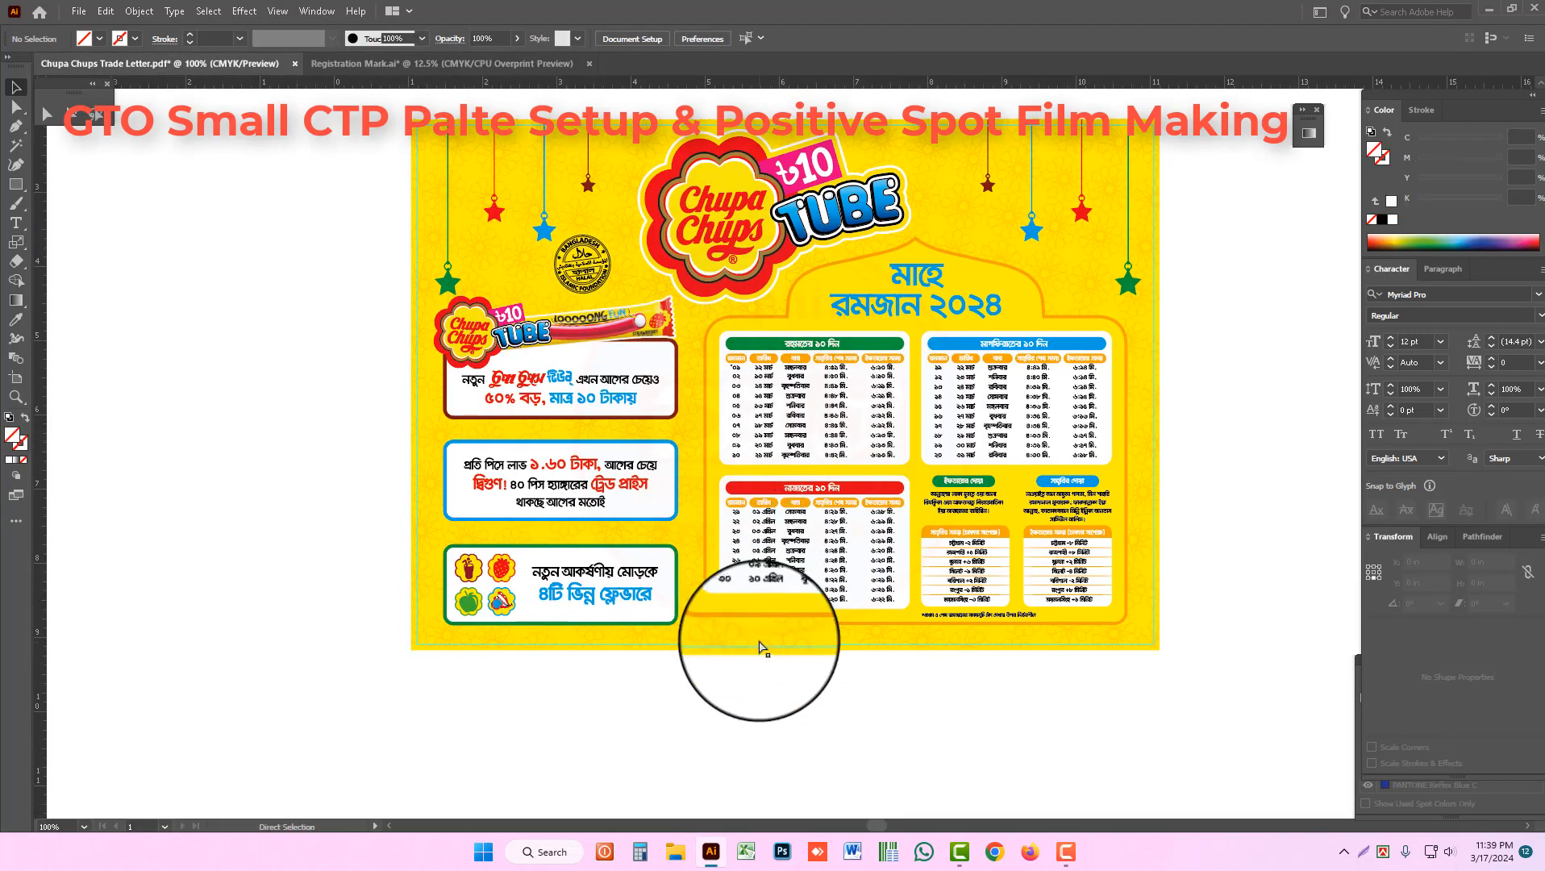
key(ctrl+v)
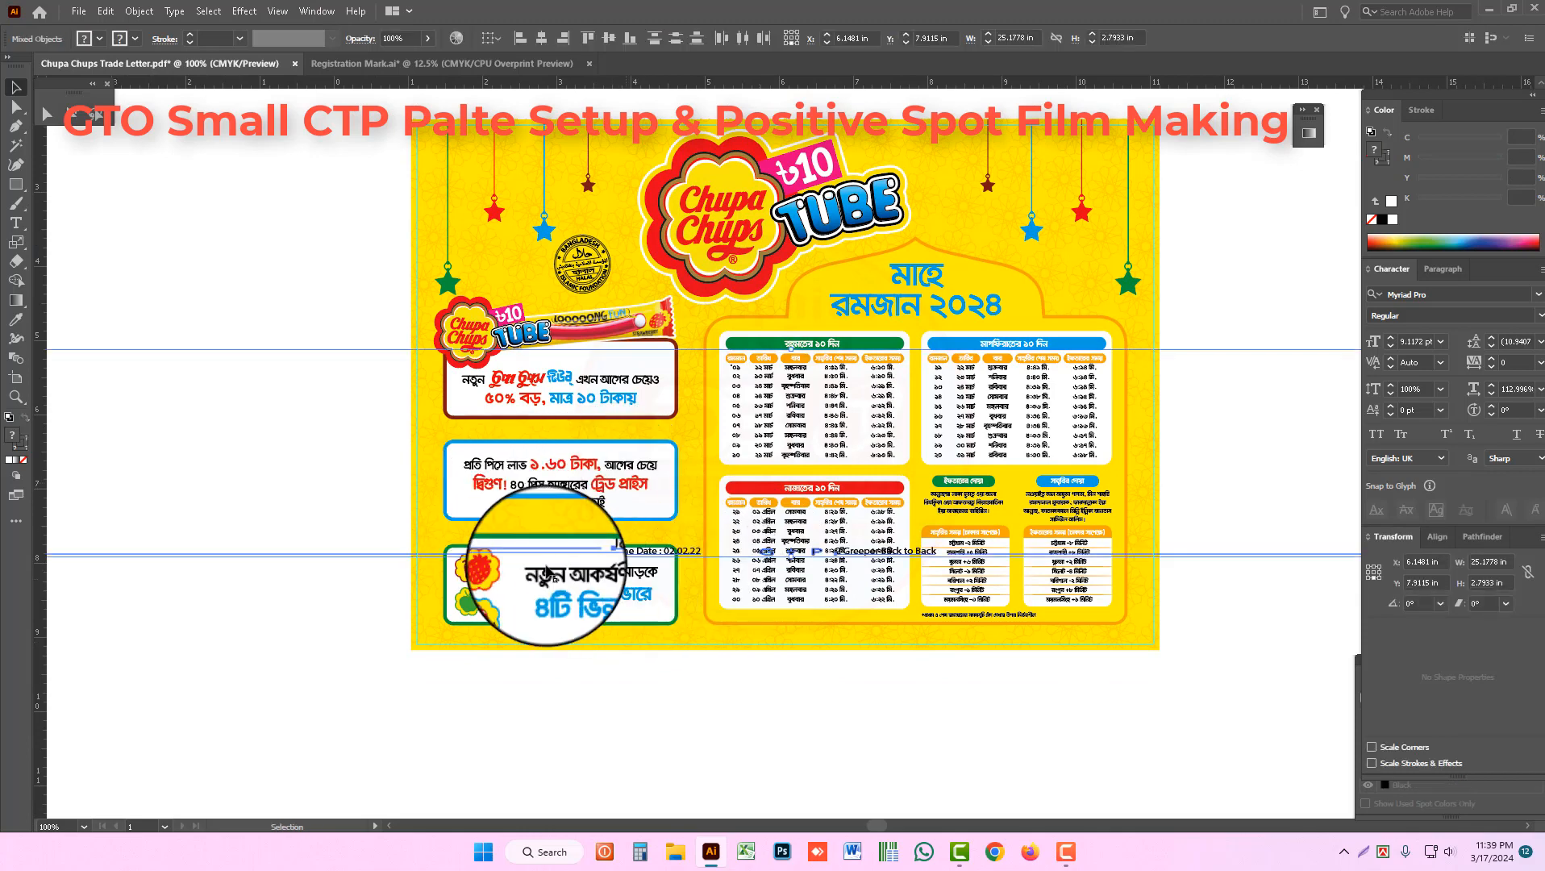
drag(400, 563, 725, 753)
click(102, 232)
Step: Place small crop marks at the artwork's lower-left and upper-left corners, rotating the horizontal ones by 90°
click(71, 119)
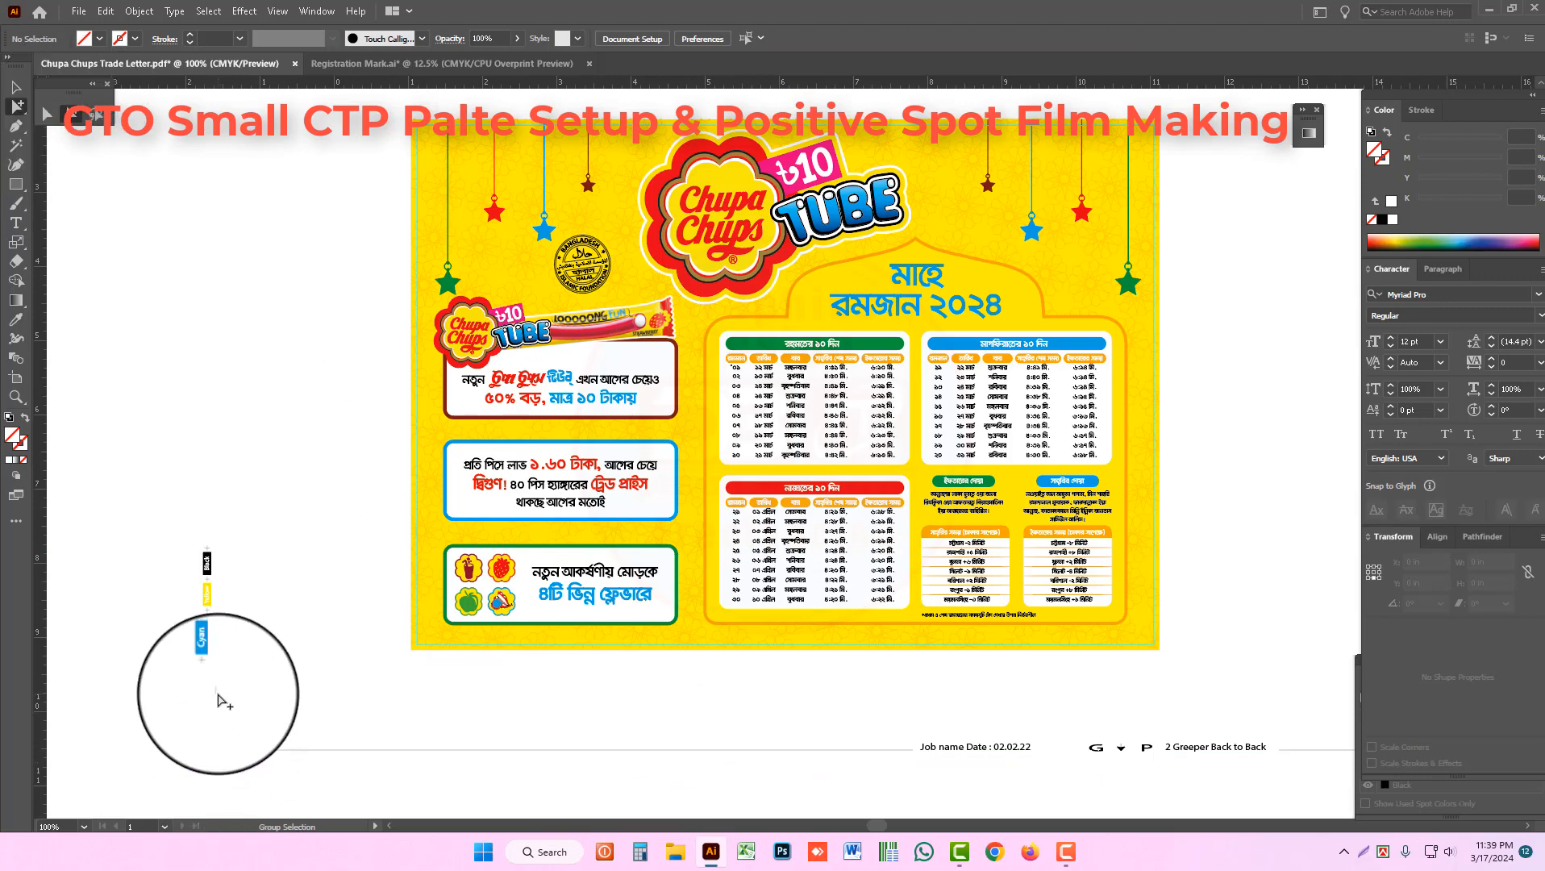
drag(414, 662, 427, 648)
key(r)
click(75, 119)
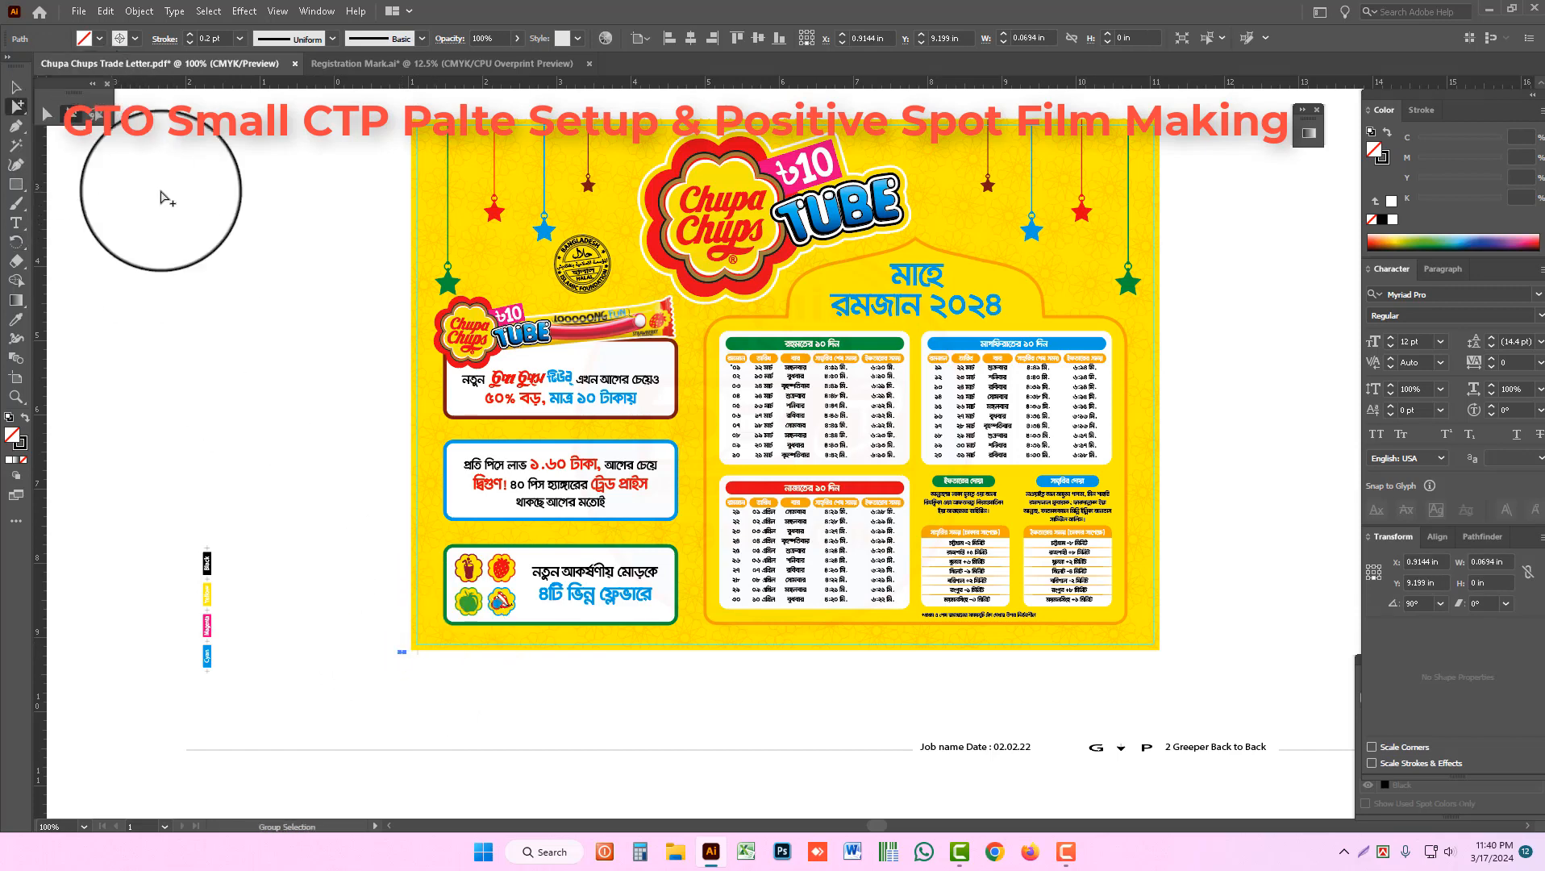
click(409, 664)
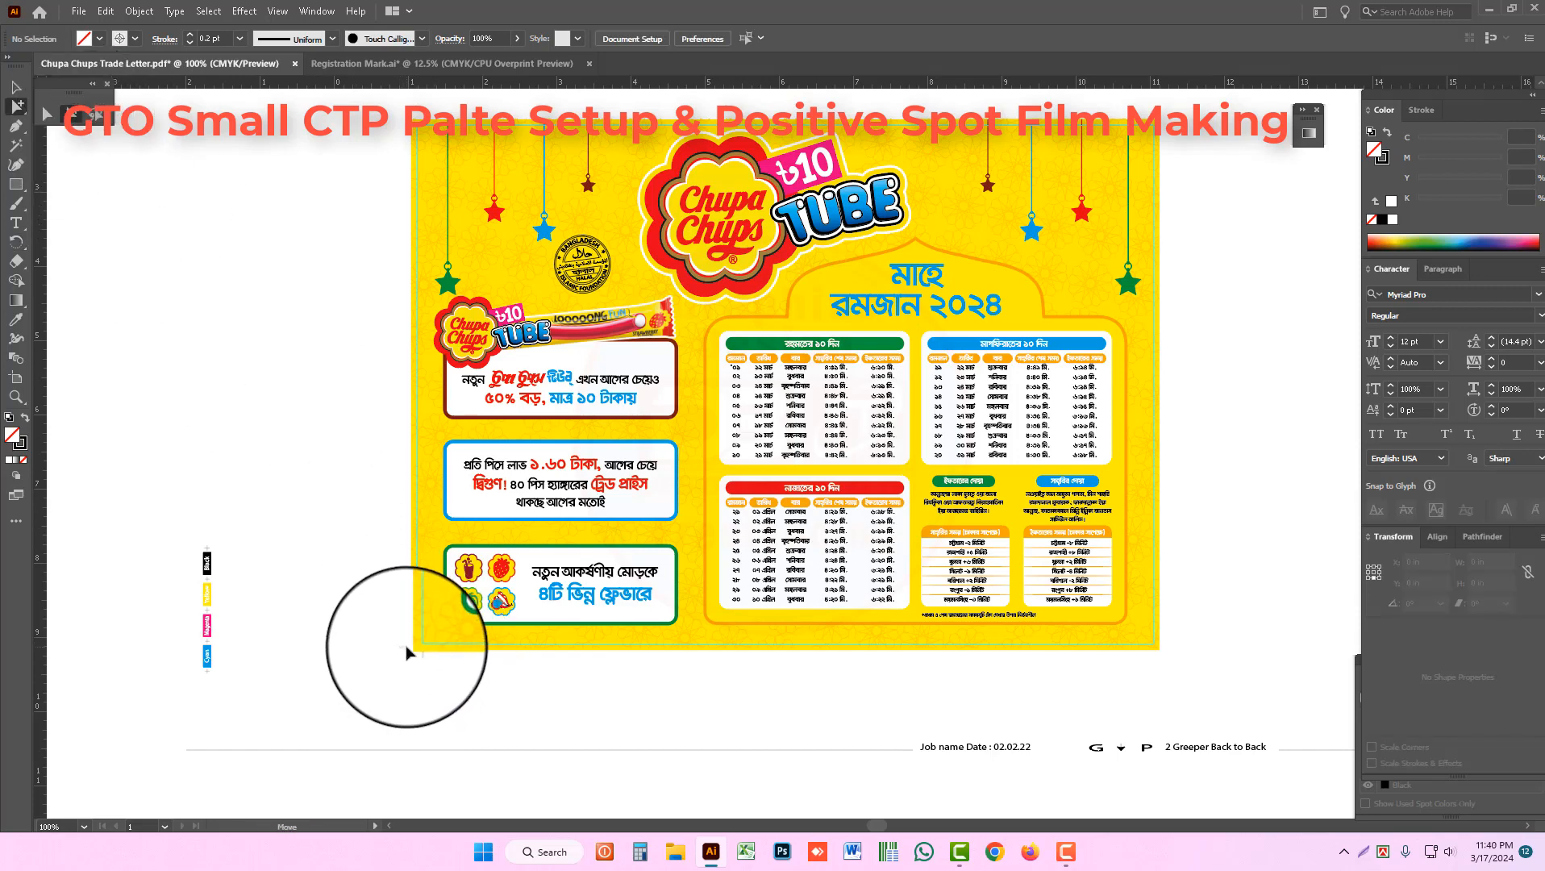
drag(410, 650, 417, 135)
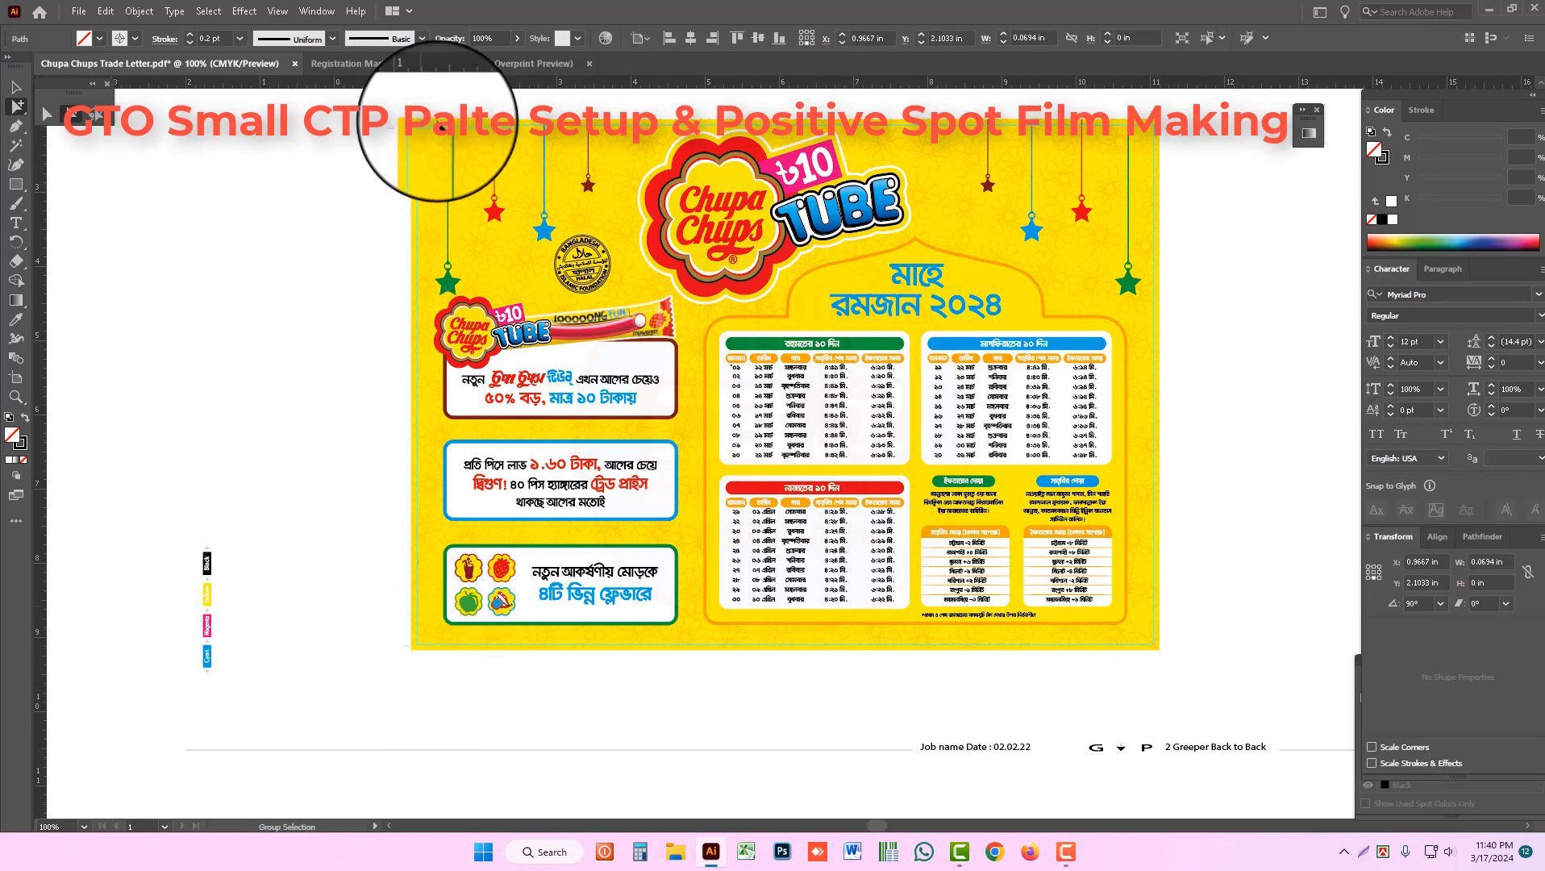
drag(436, 119, 436, 119)
Step: Duplicate the left-side crop marks, rotate the copies to face outward and align them with the artwork's right corners
shift+click(406, 125)
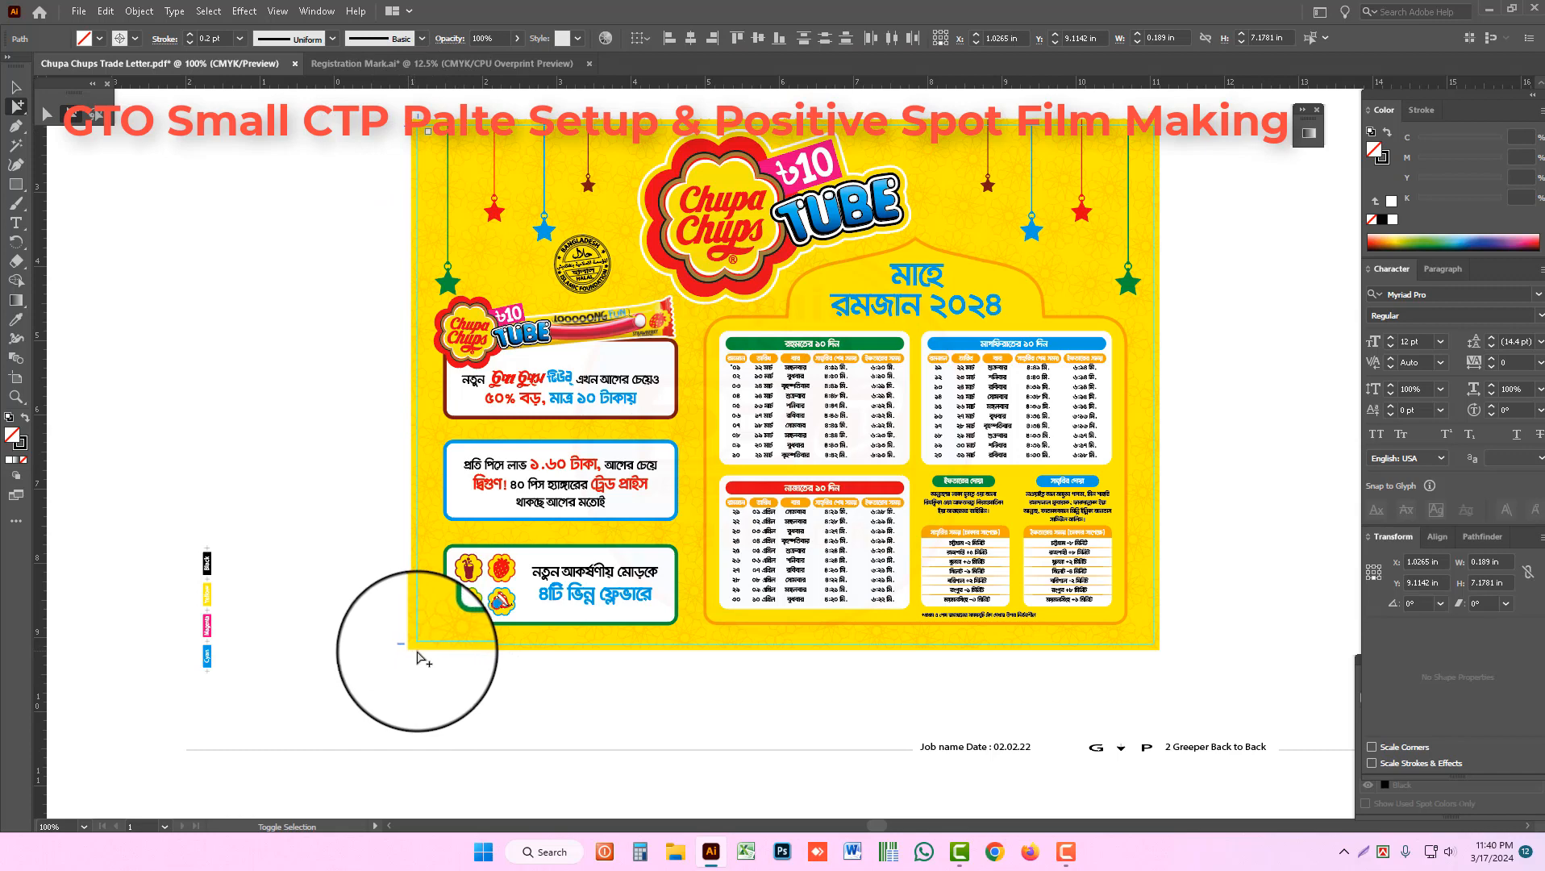
shift+click(417, 653)
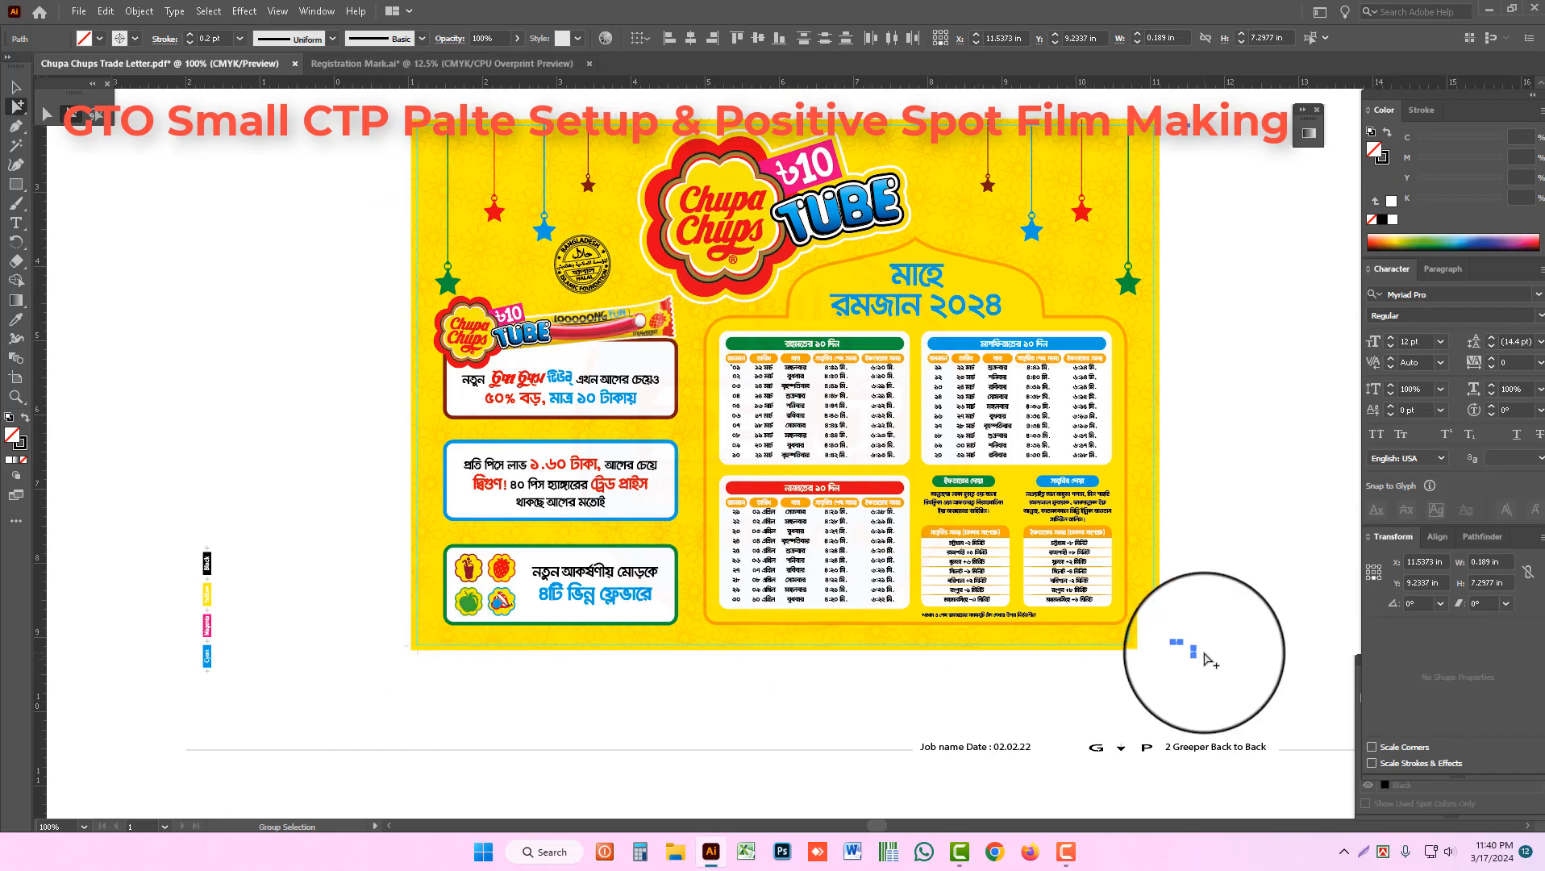
key(r)
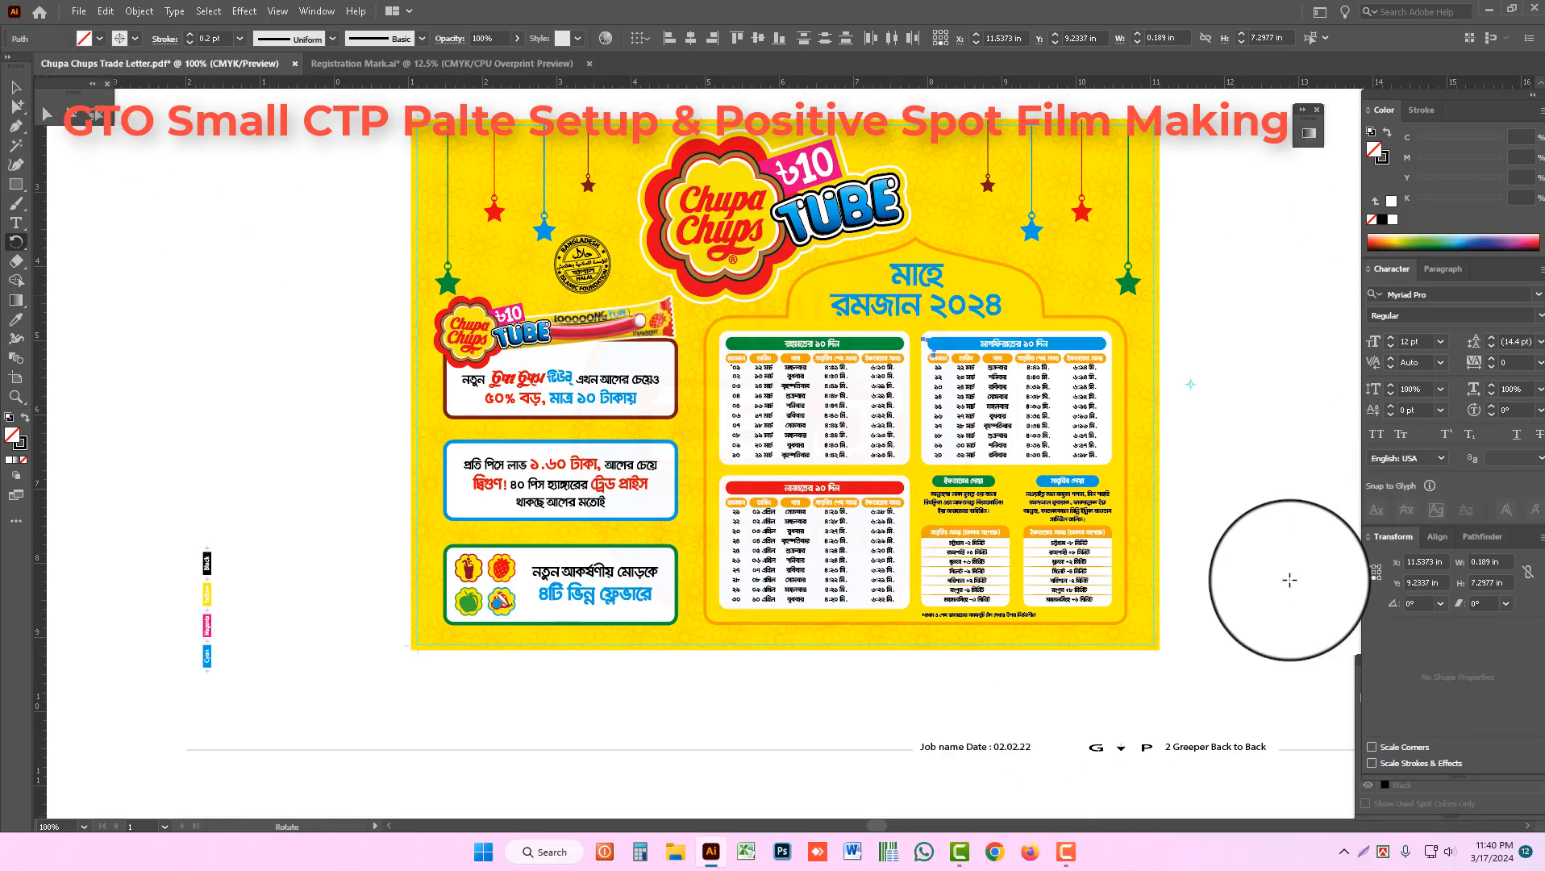
key(space)
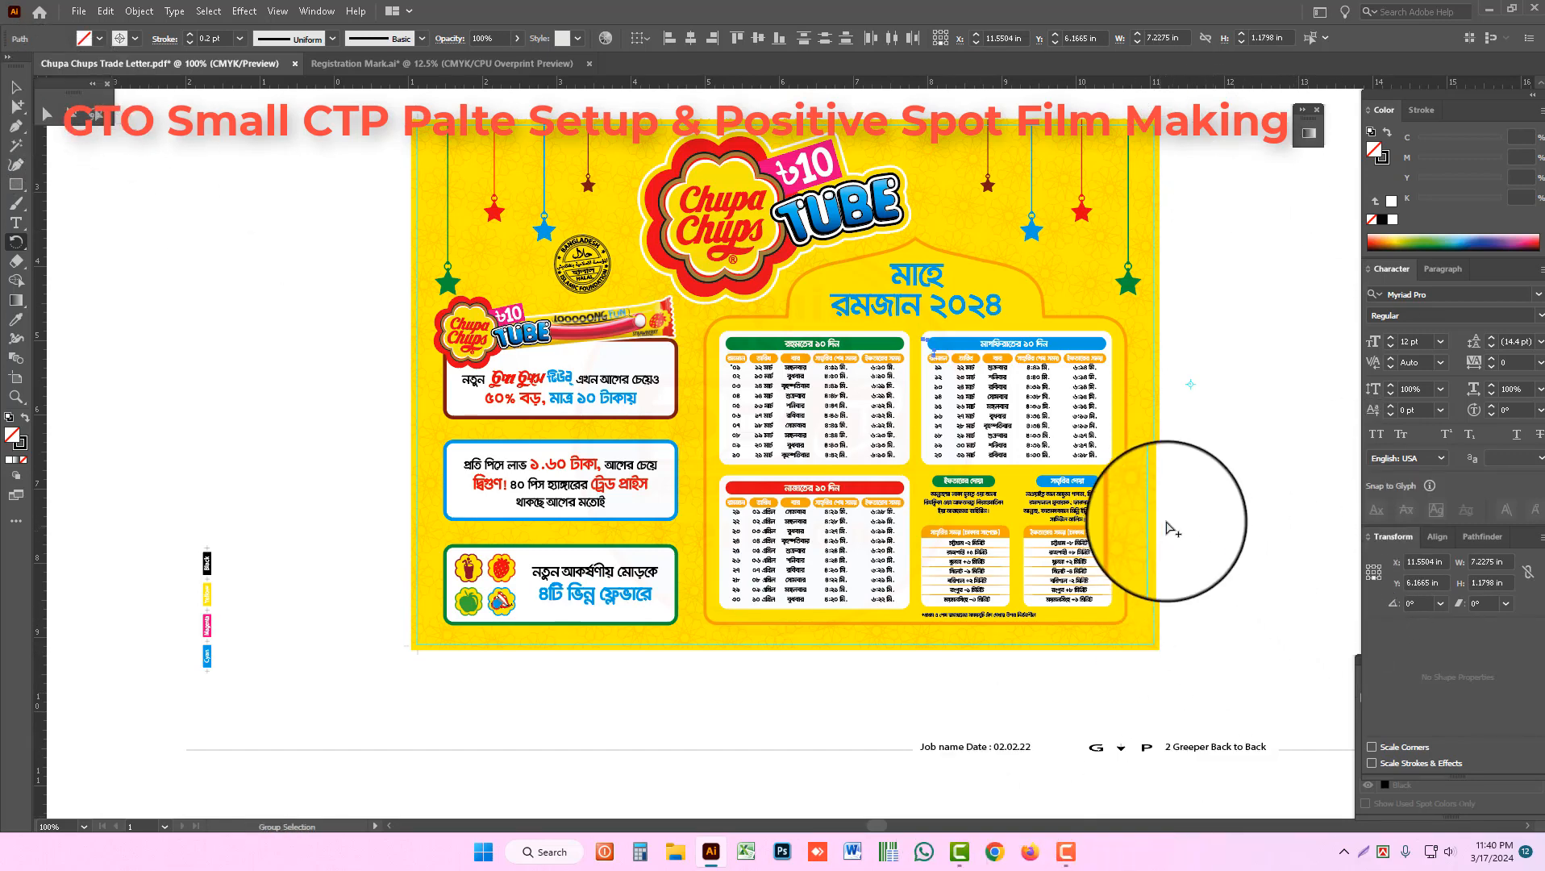
drag(1194, 530, 930, 530)
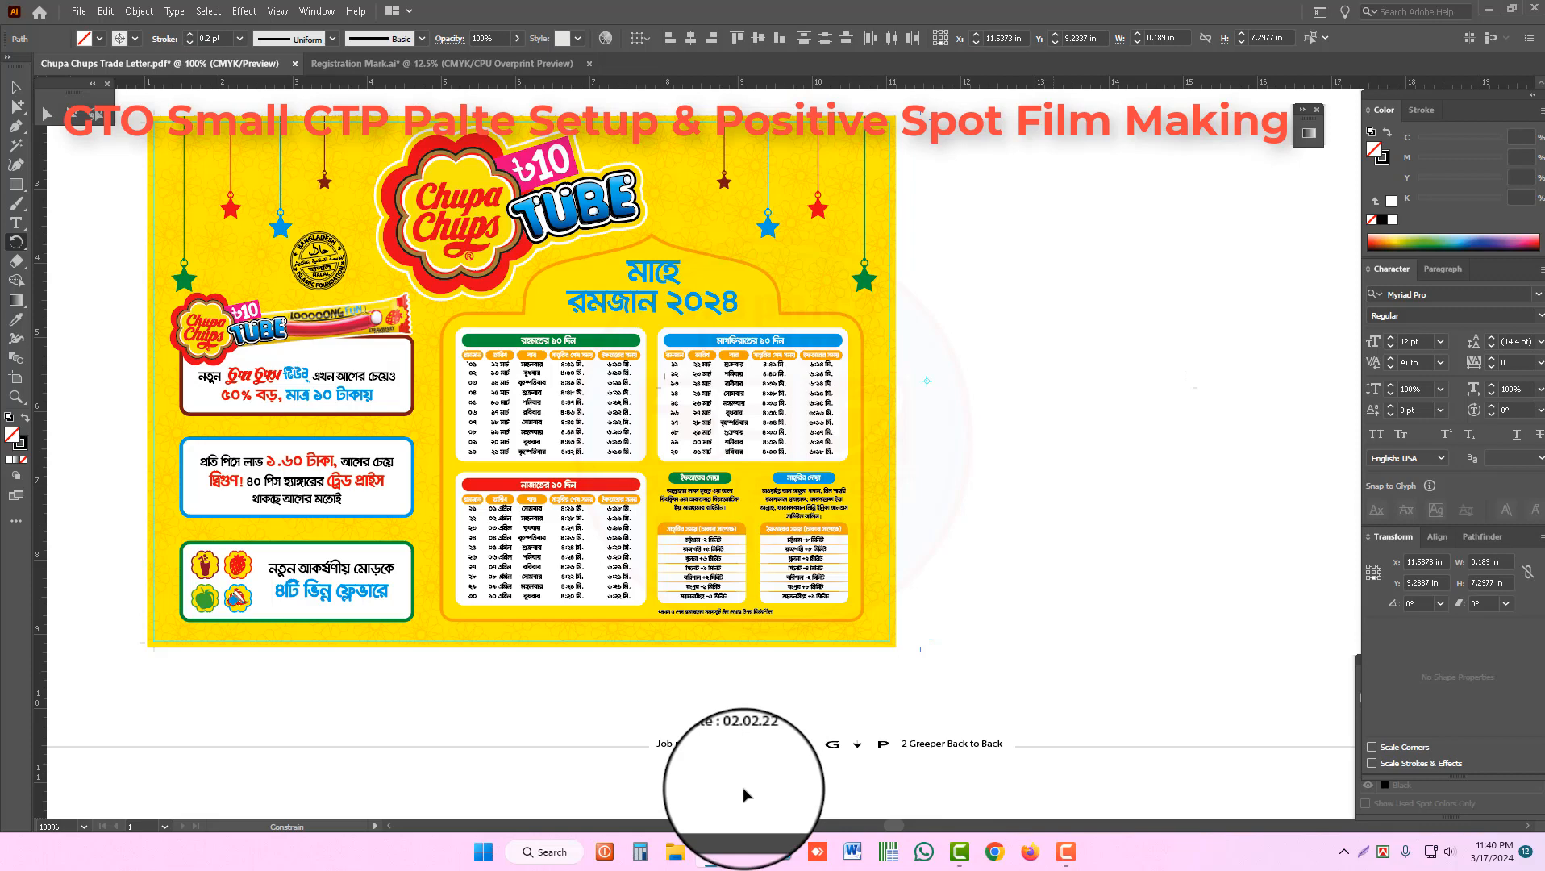
click(16, 106)
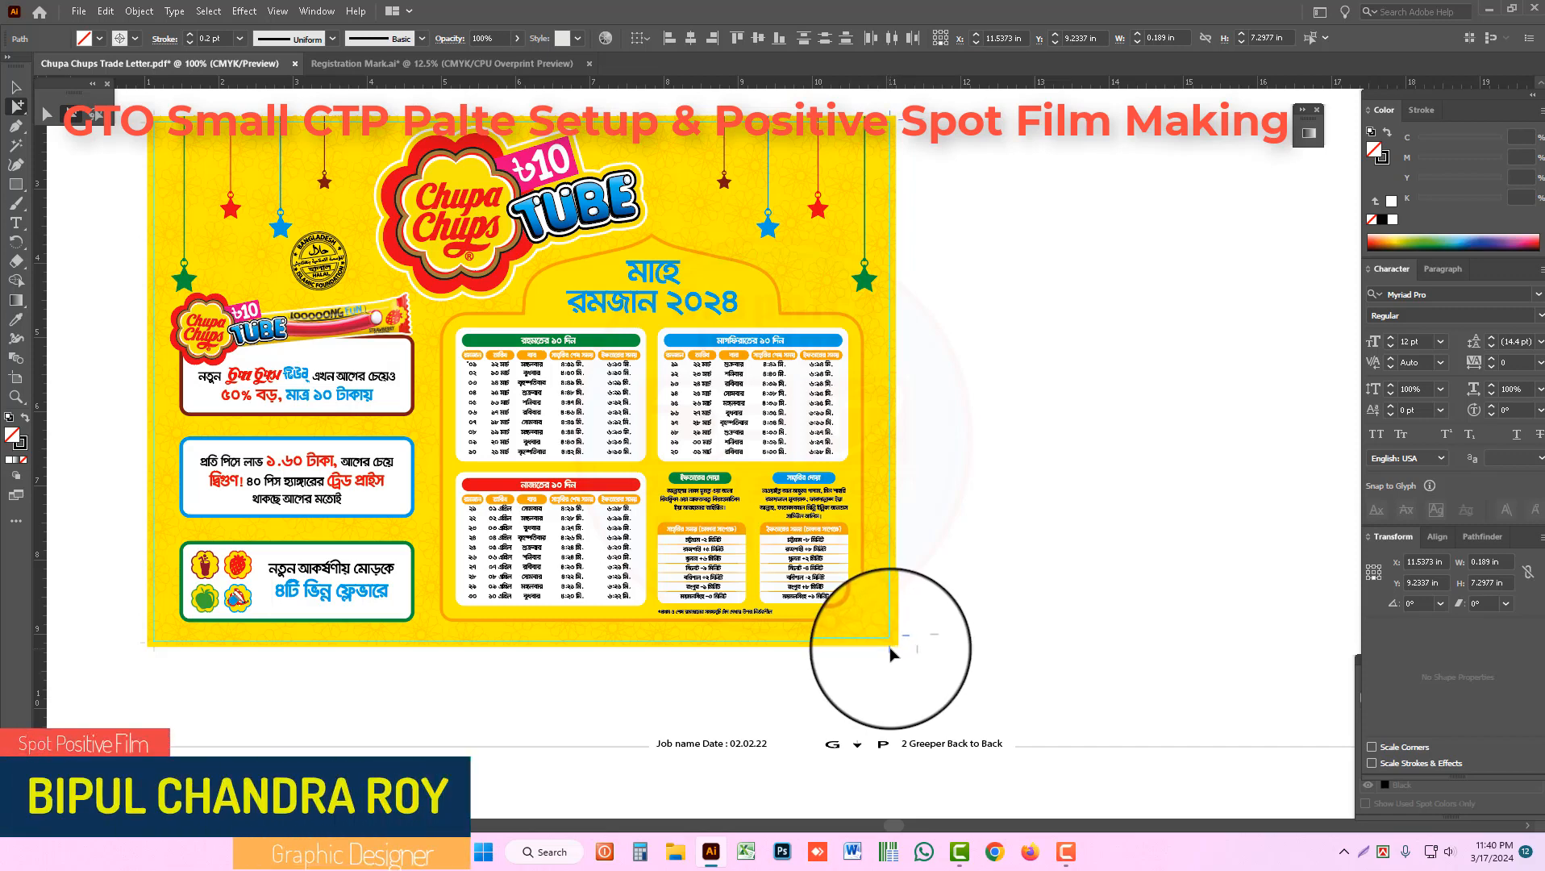
click(936, 494)
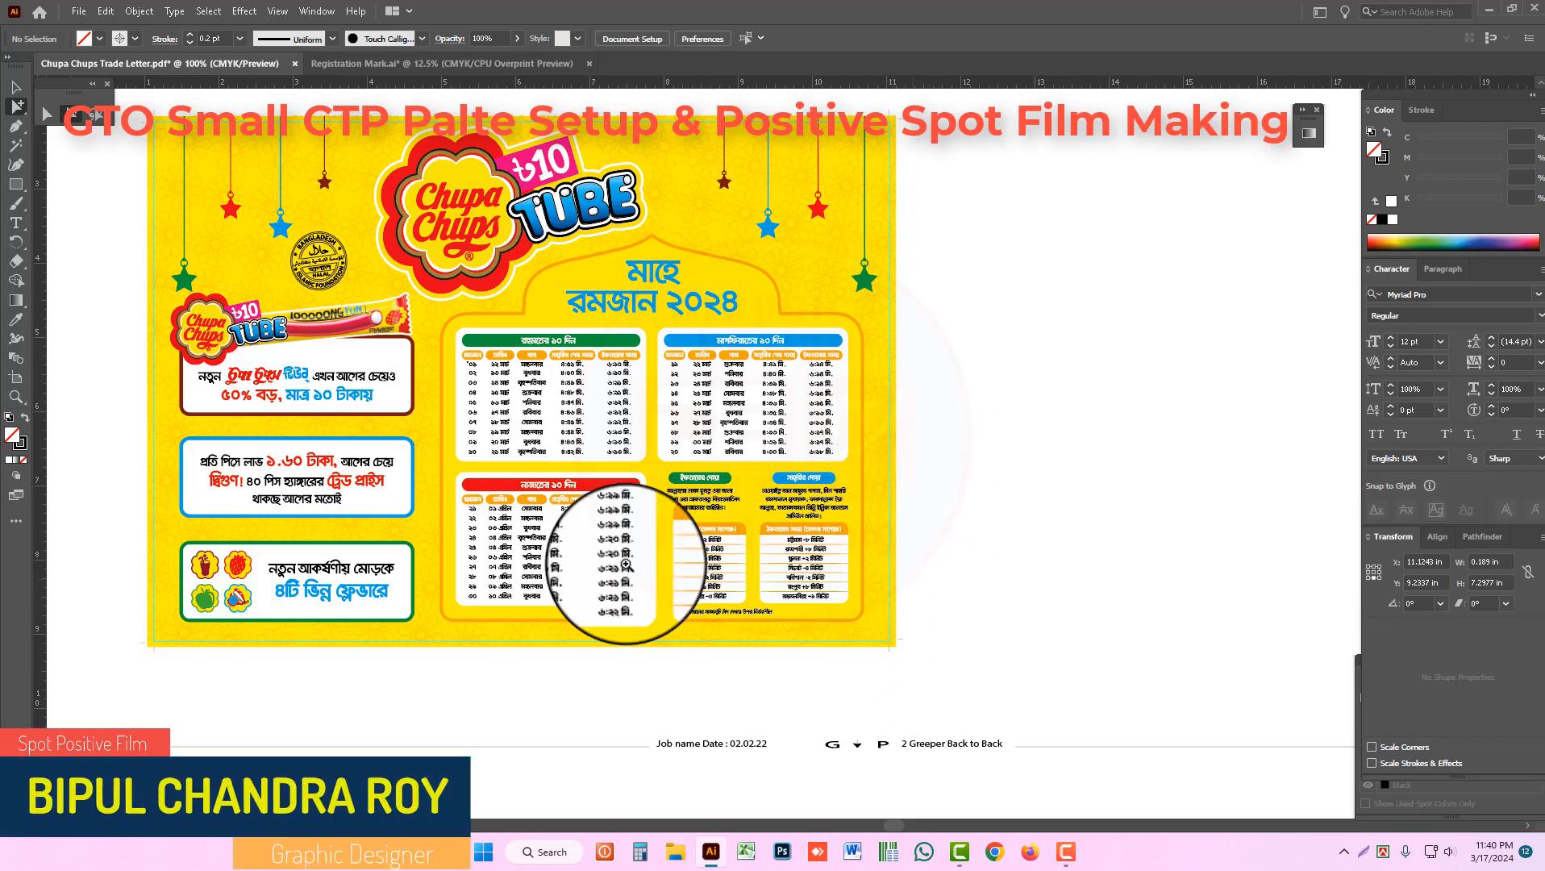
Step: Place the CMYK colour bar beside the artwork's left edge and a copy beside its right edge
drag(615, 567, 775, 576)
click(16, 86)
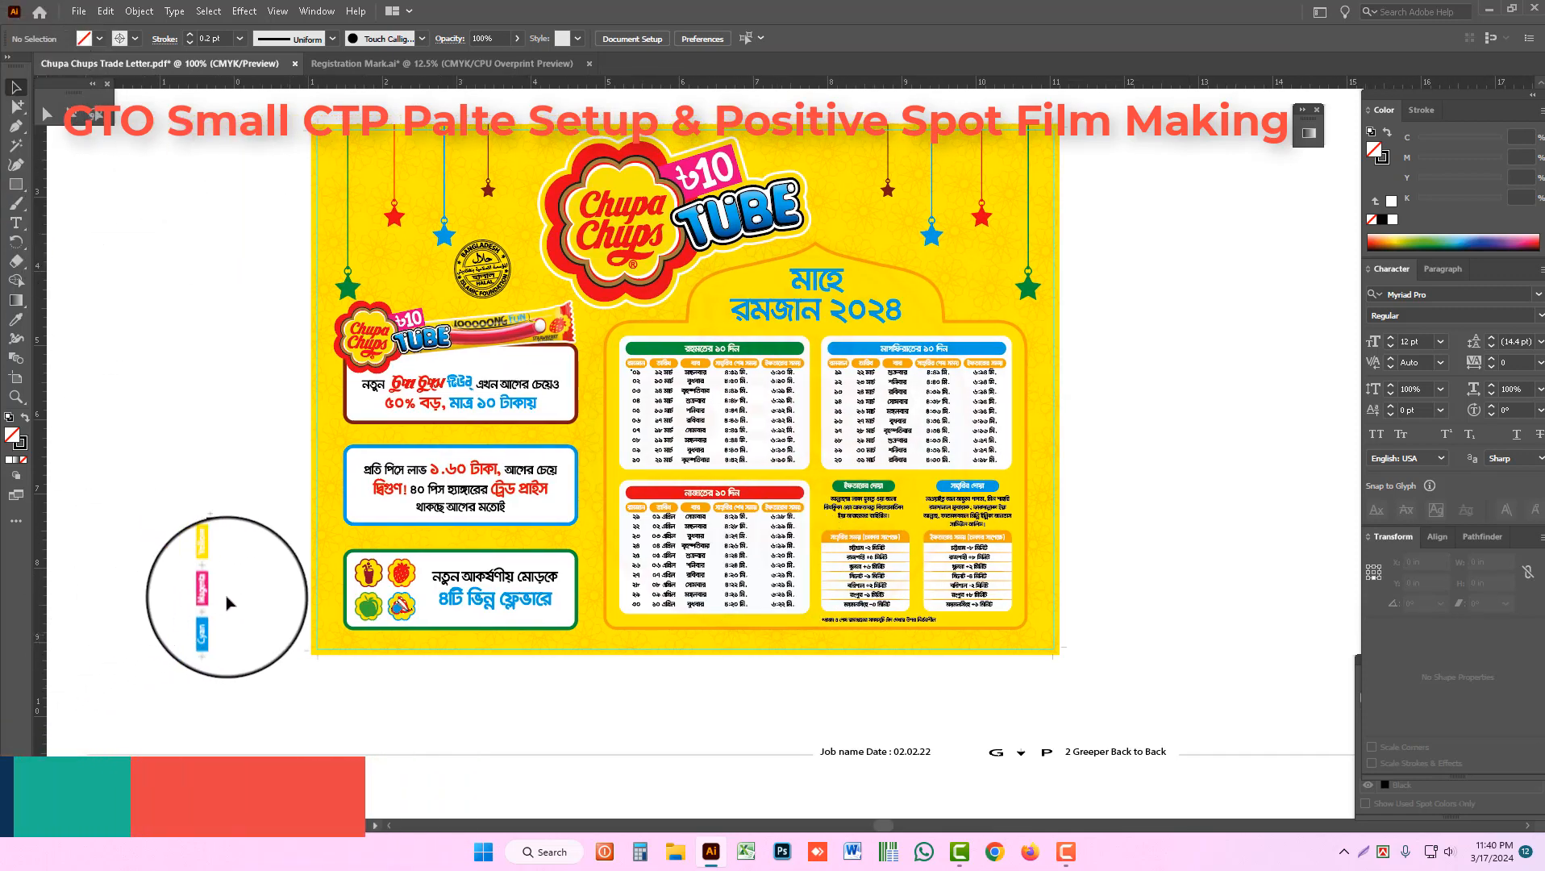
drag(280, 598, 1066, 460)
click(1135, 494)
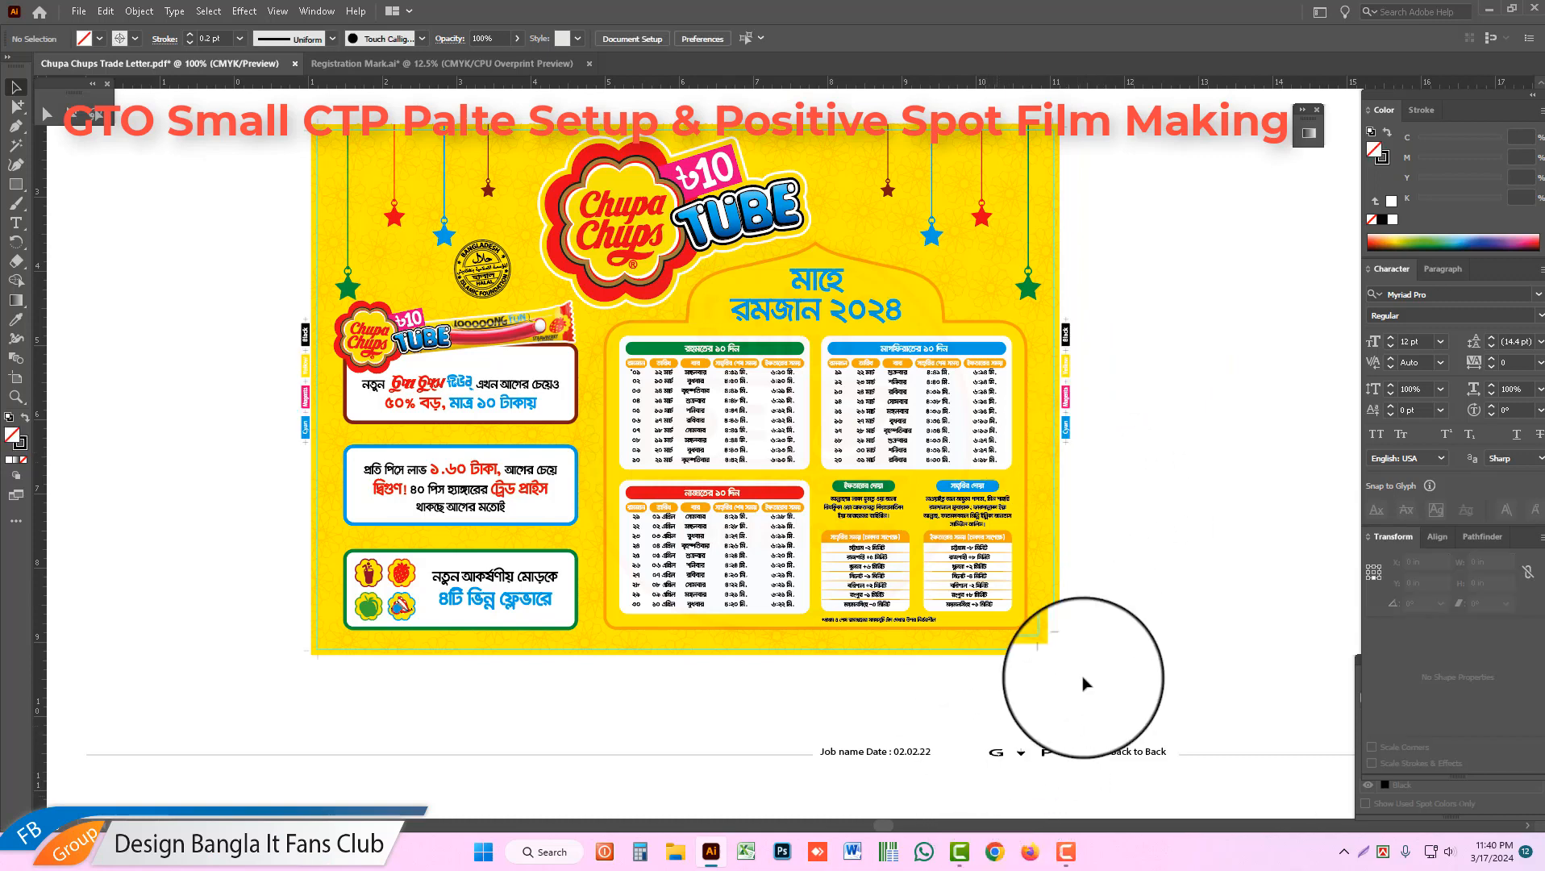
Step: Group the artwork with its crop marks and colour bars, and add a vertical guide at the group's centre
drag(1083, 676, 288, 122)
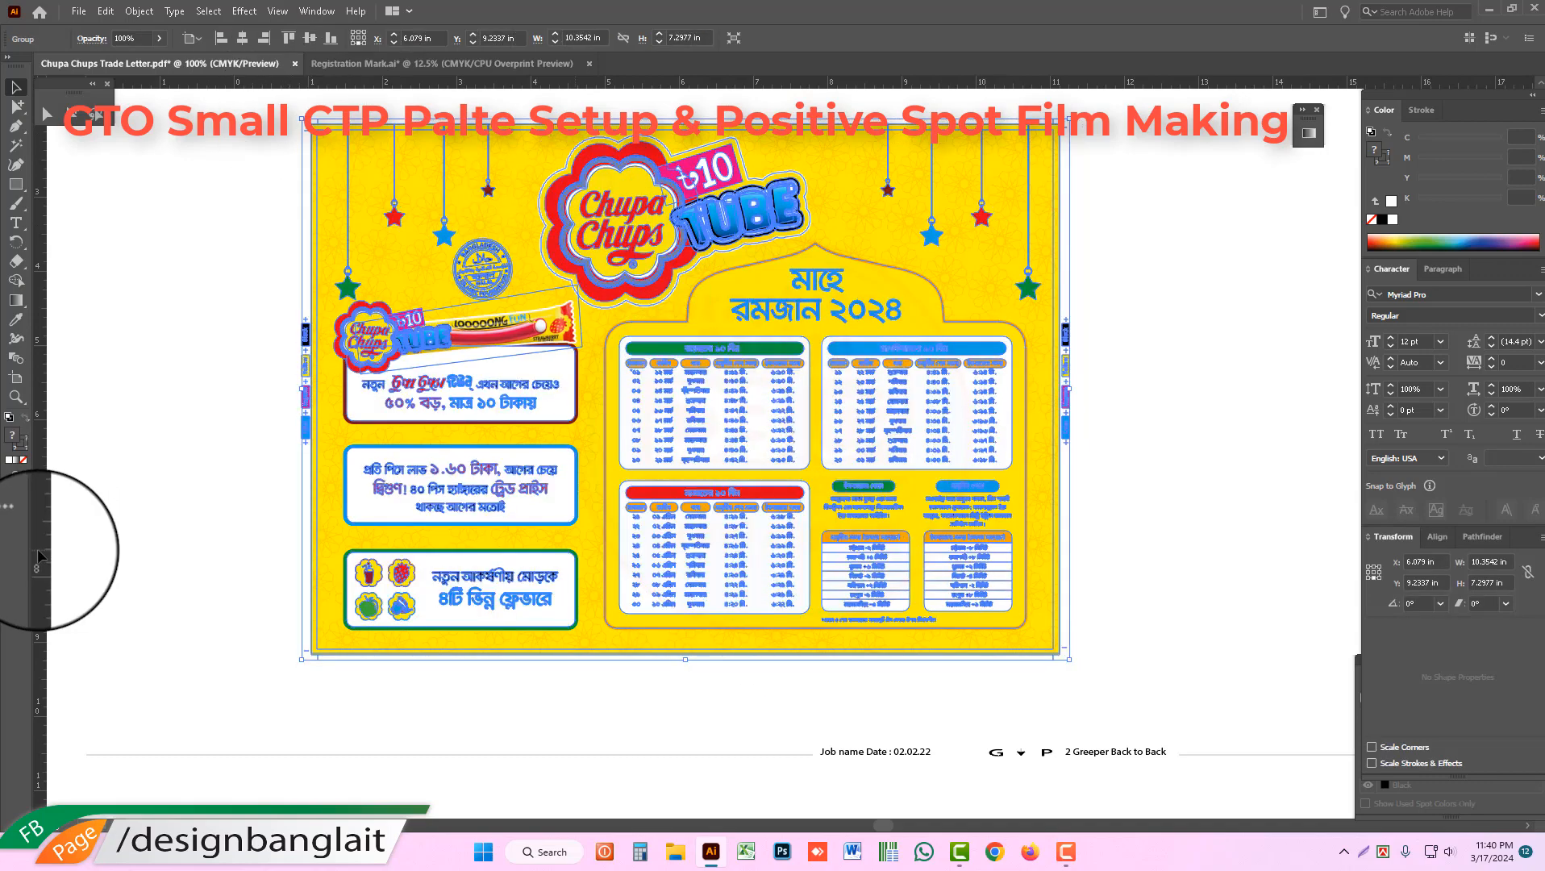
drag(40, 559, 686, 665)
Step: Move the job-name and G-P mark line directly beneath the artwork, with its centre arrow on the vertical guide
drag(1040, 755, 971, 795)
click(738, 697)
drag(702, 704, 698, 700)
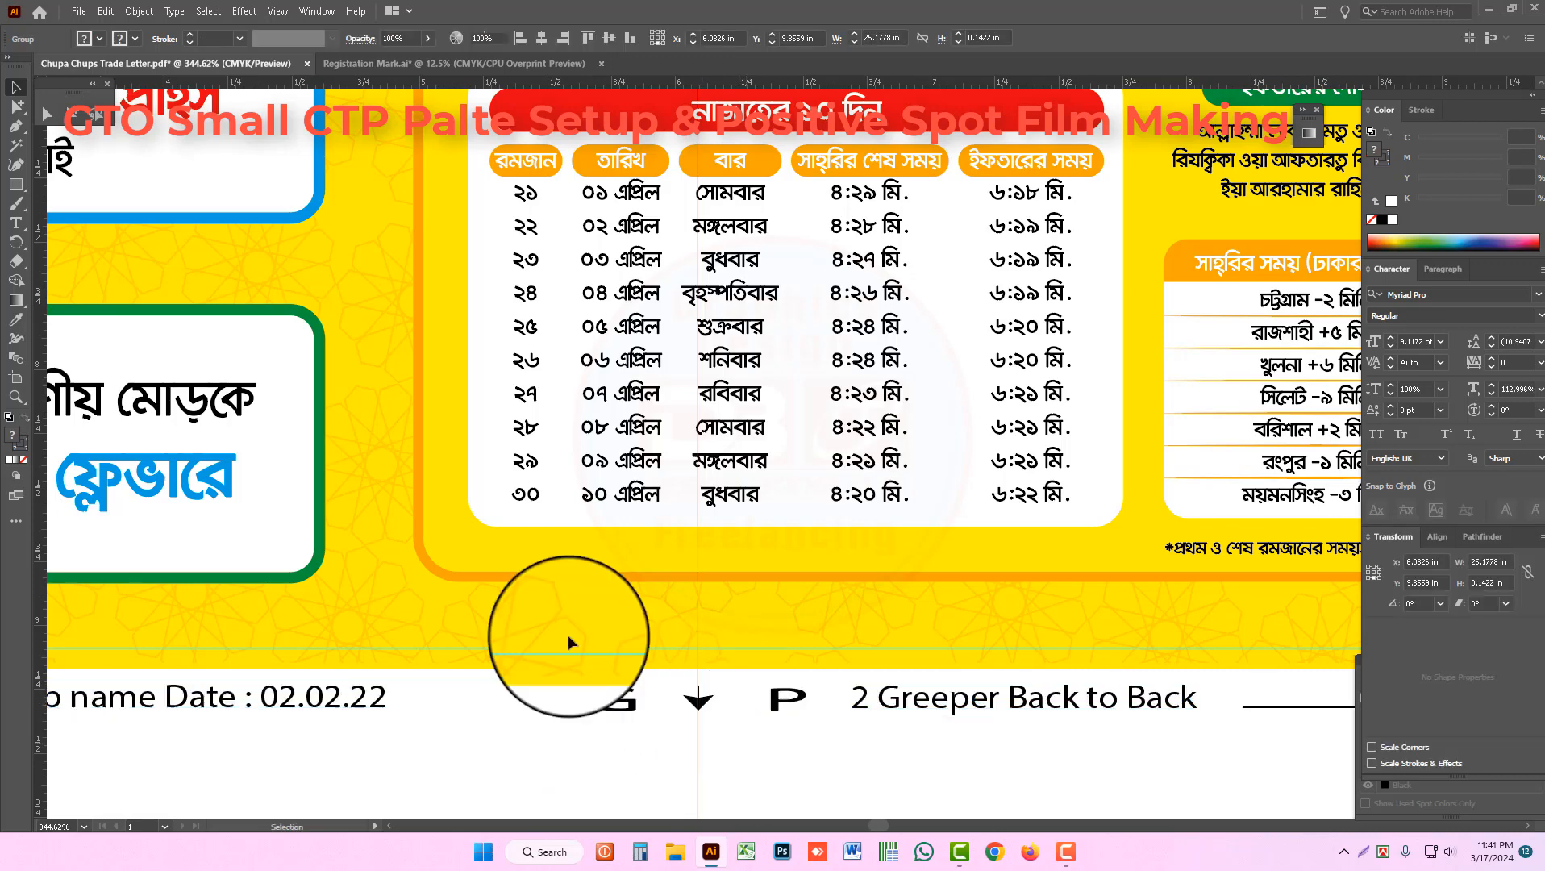
Step: Replace the text "2 Greeper Back to Back" beside the G-P mark with "Single Side Print"
click(74, 121)
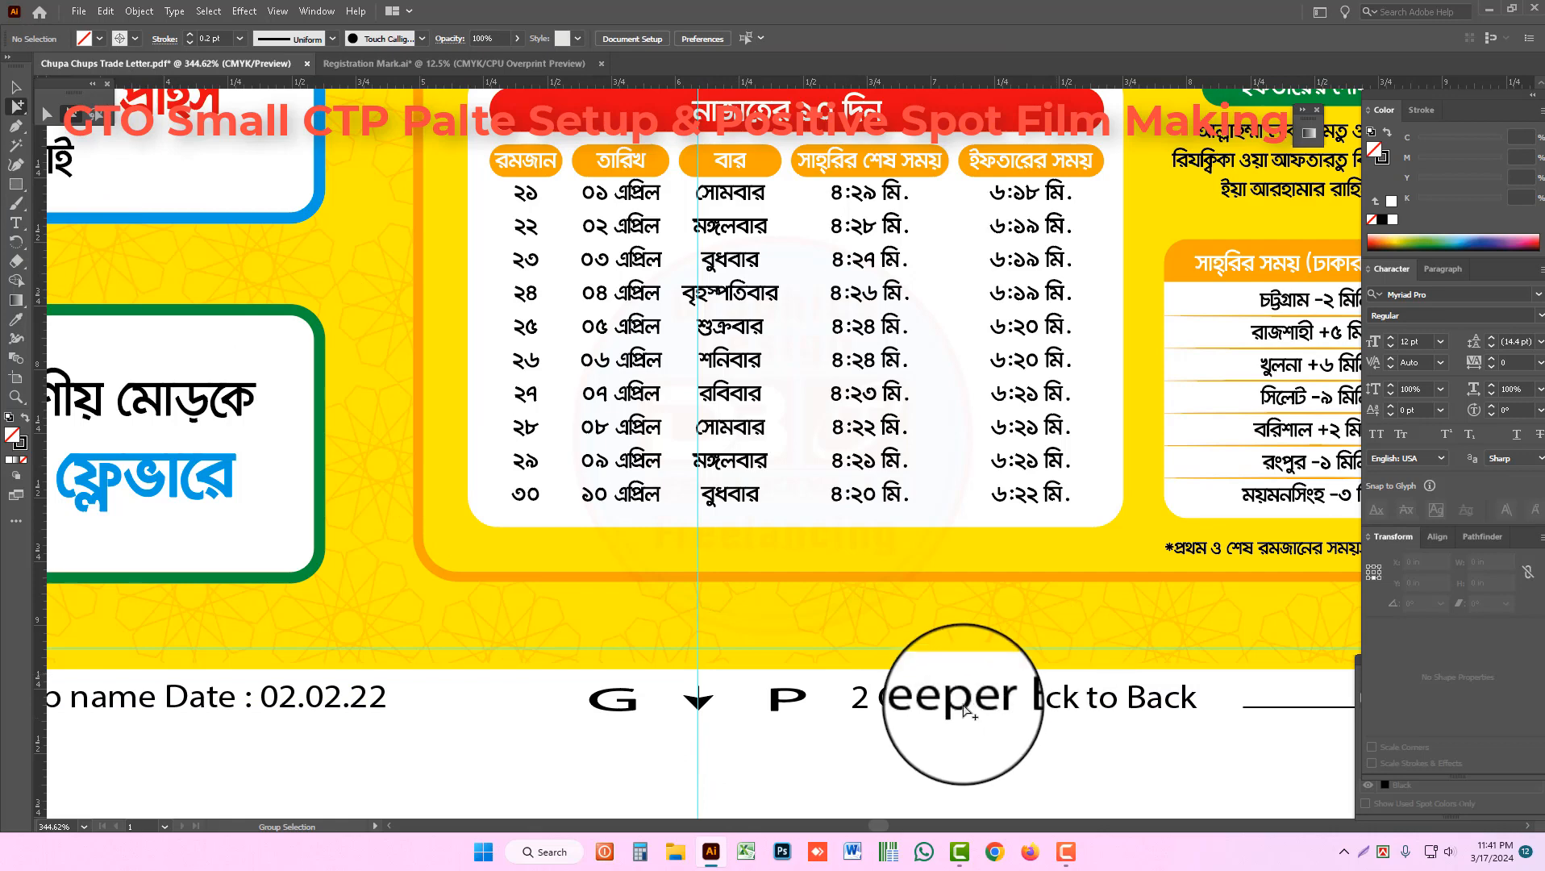
double_click(1192, 707)
drag(1192, 707, 782, 688)
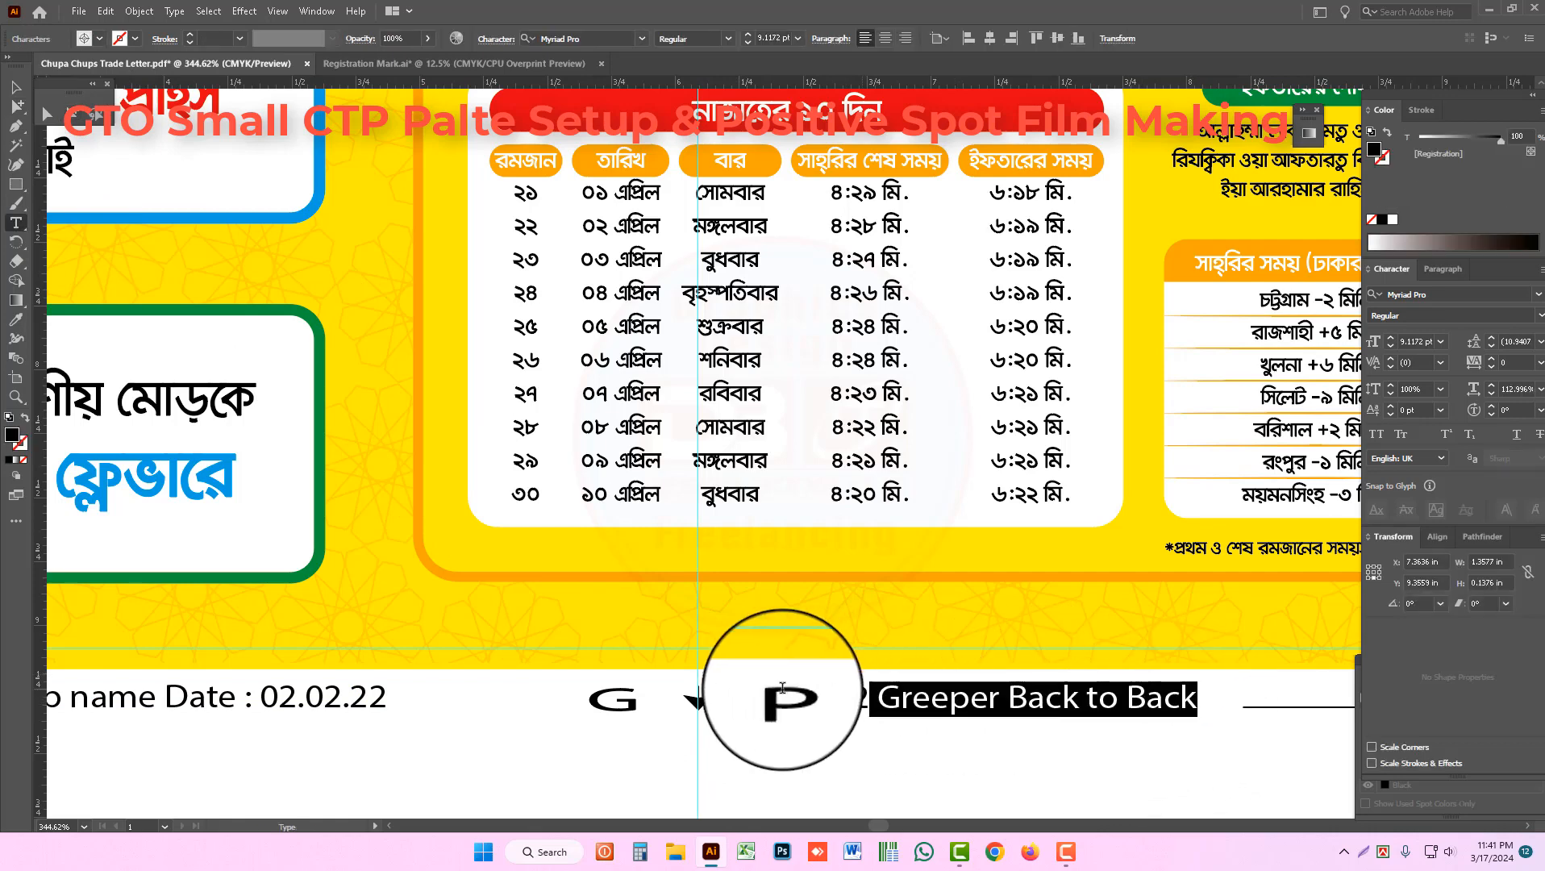
text(Side Print)
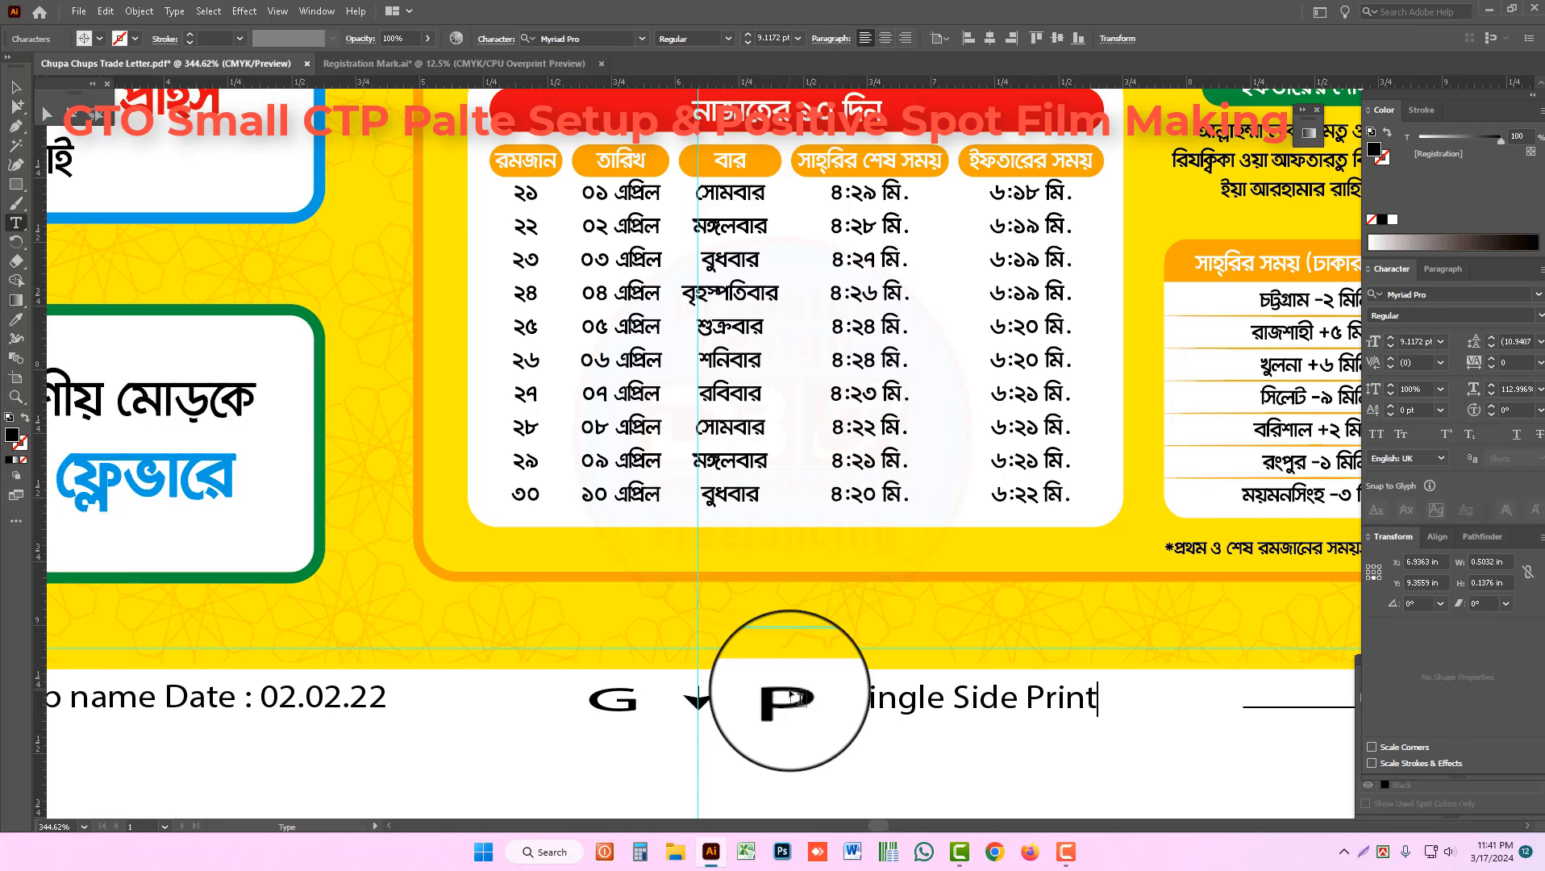
key(Escape)
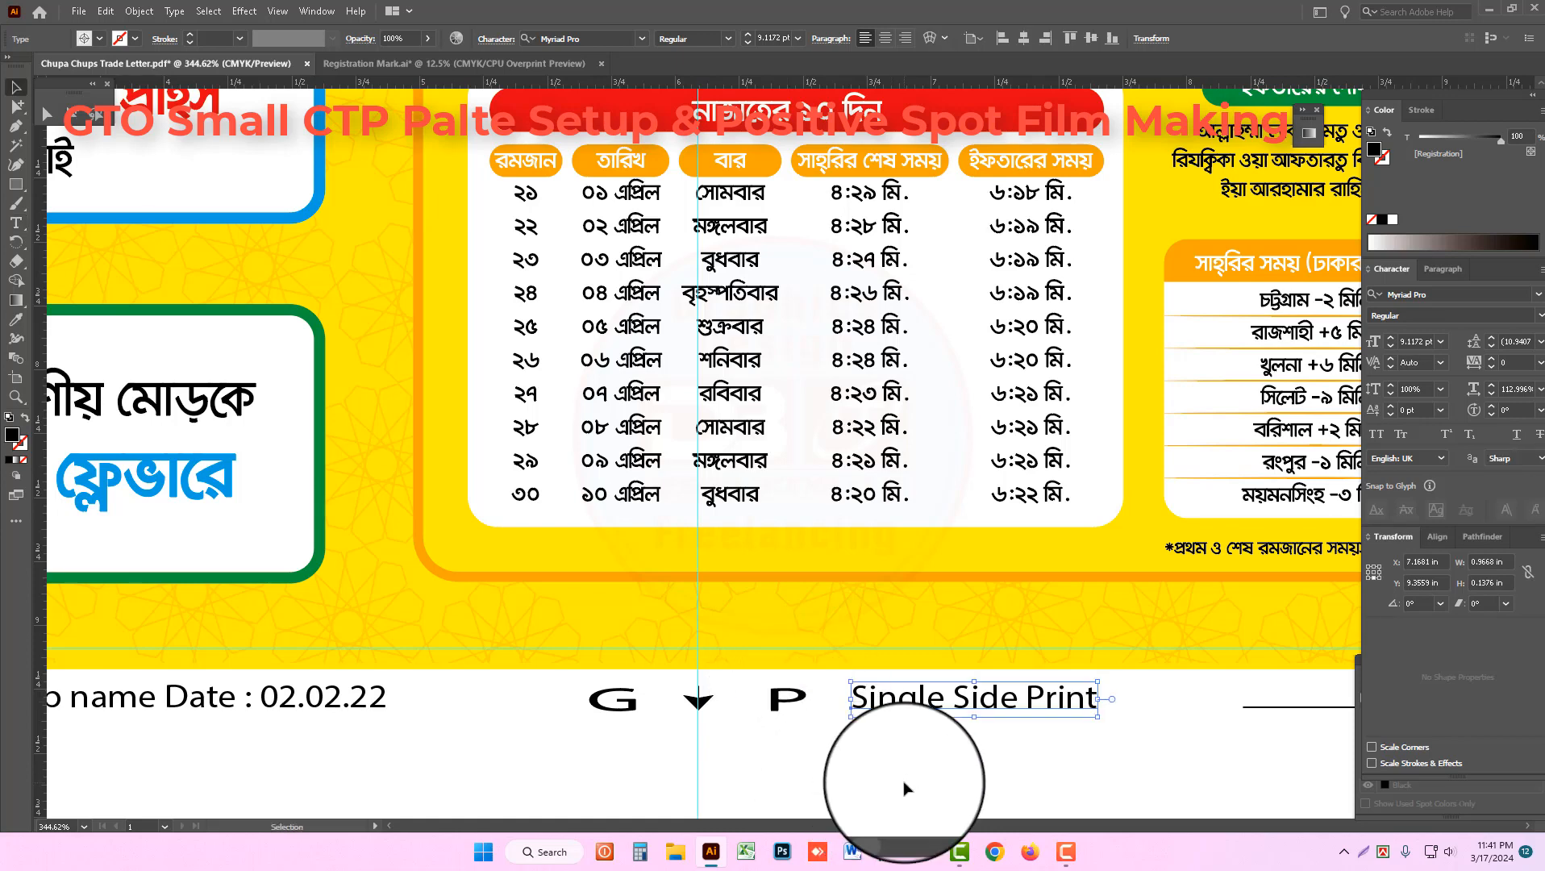
Step: Shorten the outer ends of the horizontal lines beside the G-P mark to fit within the artwork's width
key(ctrl+0)
click(49, 114)
drag(270, 383, 965, 456)
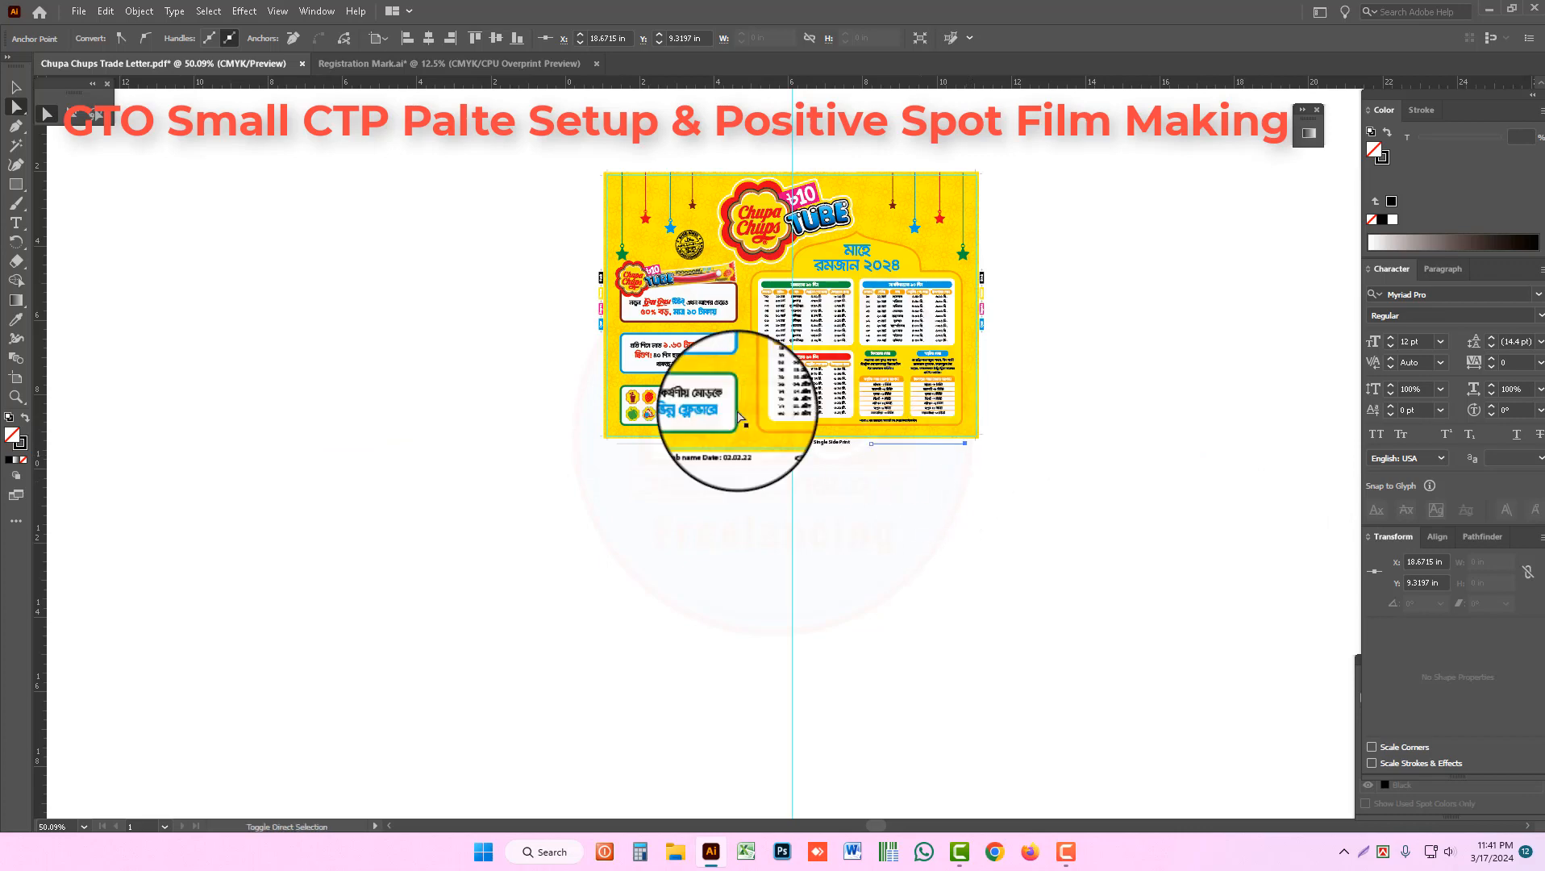
Step: Delete the vertical guide running through the artwork's centre
click(69, 114)
click(841, 674)
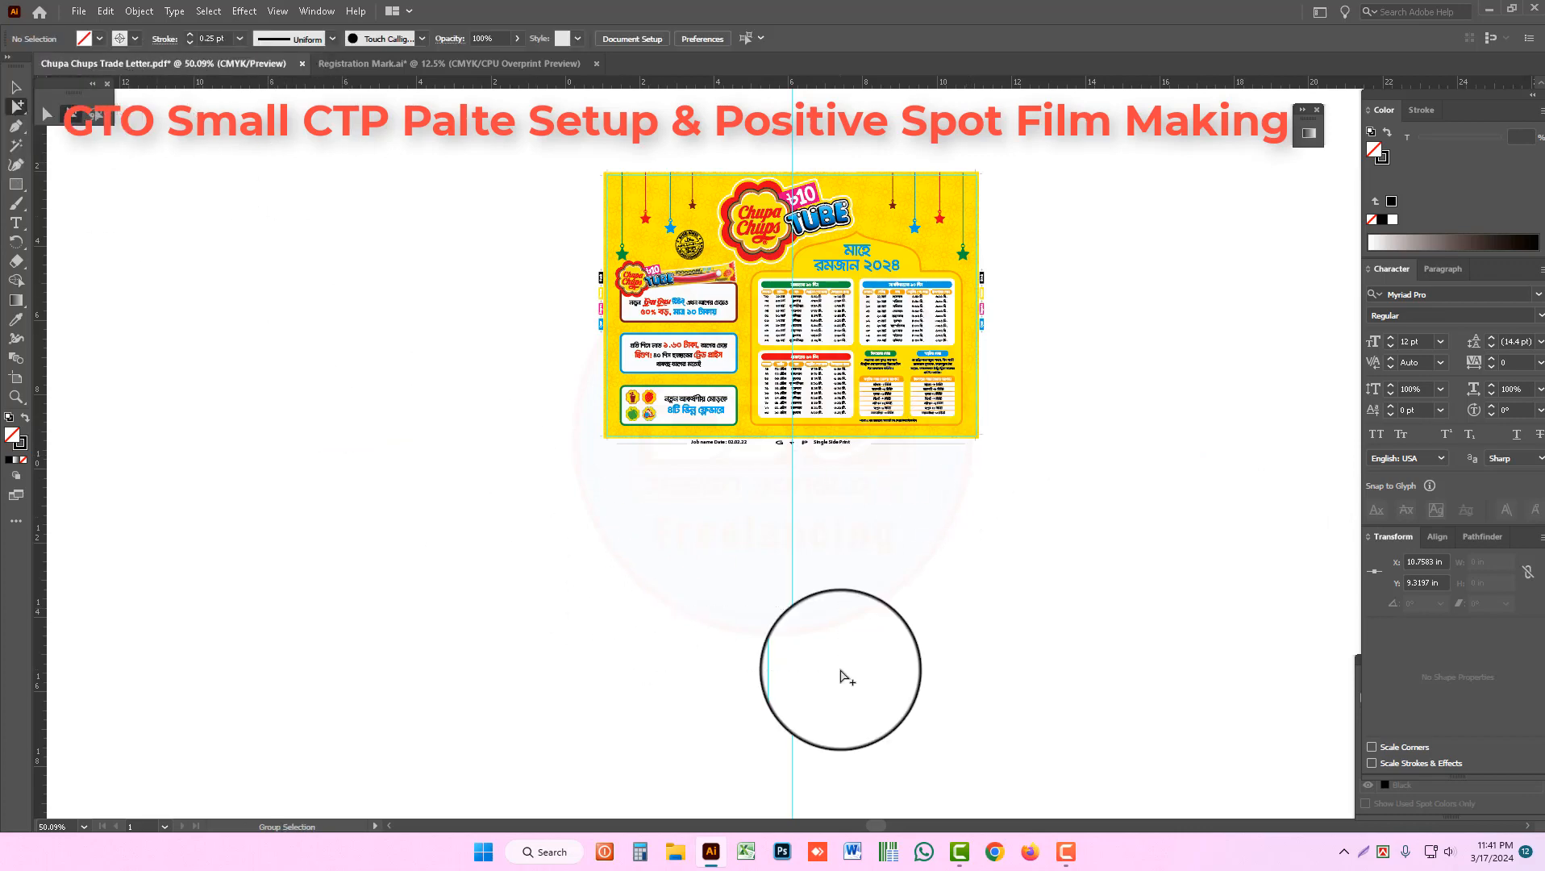
right_click(826, 545)
click(892, 721)
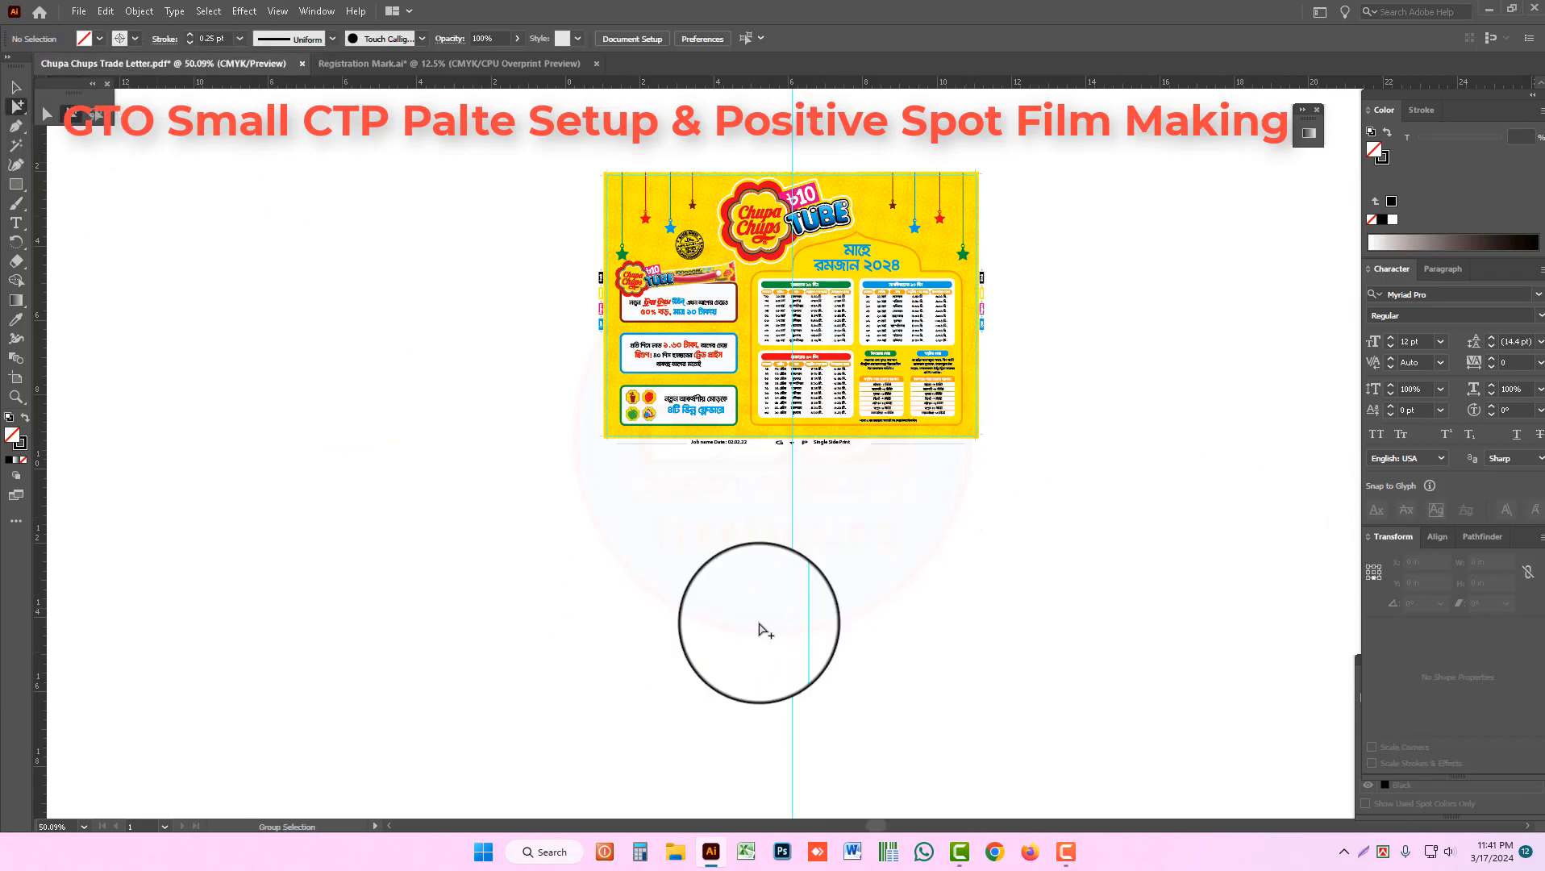
drag(713, 602, 713, 601)
key(Delete)
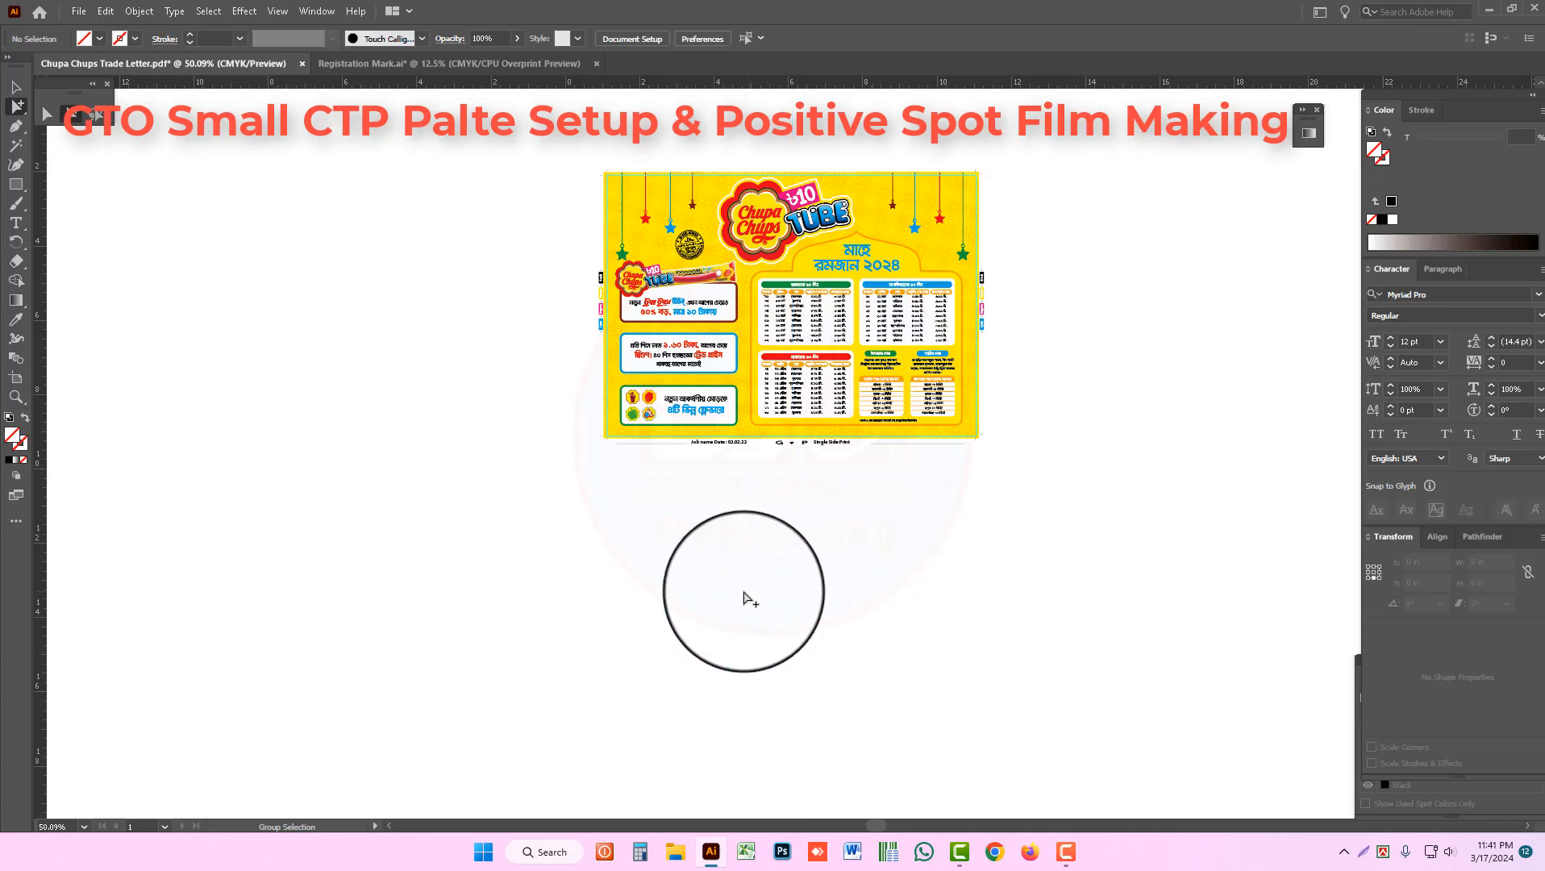
Step: Select the artwork together with all its surrounding marks and the job-name line, and group them
scroll(902, 385, up, 1)
drag(903, 382, 928, 444)
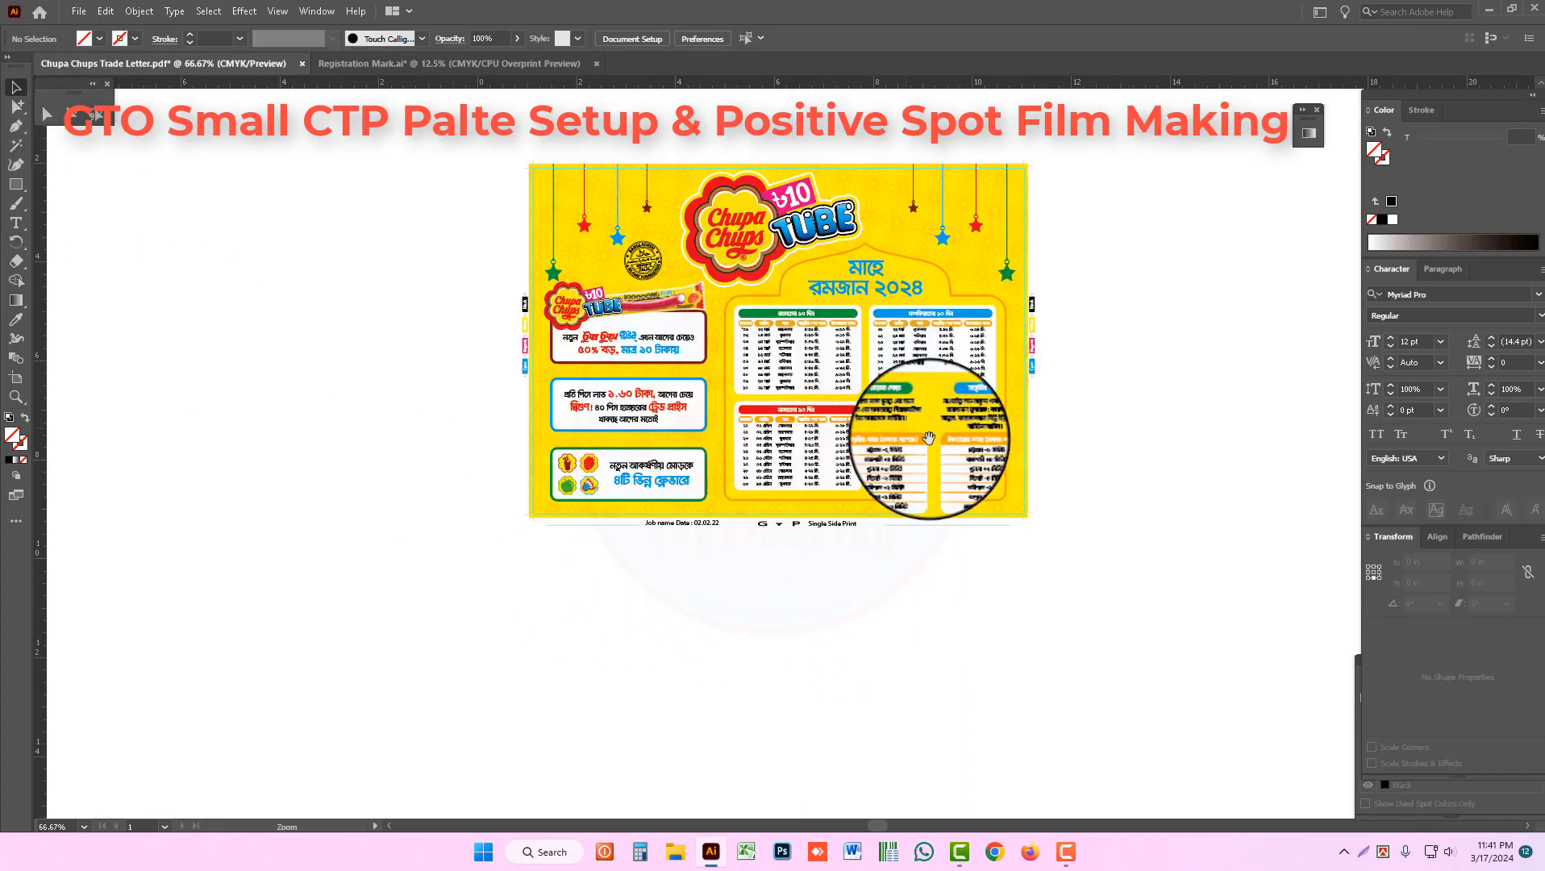
drag(492, 142, 1076, 600)
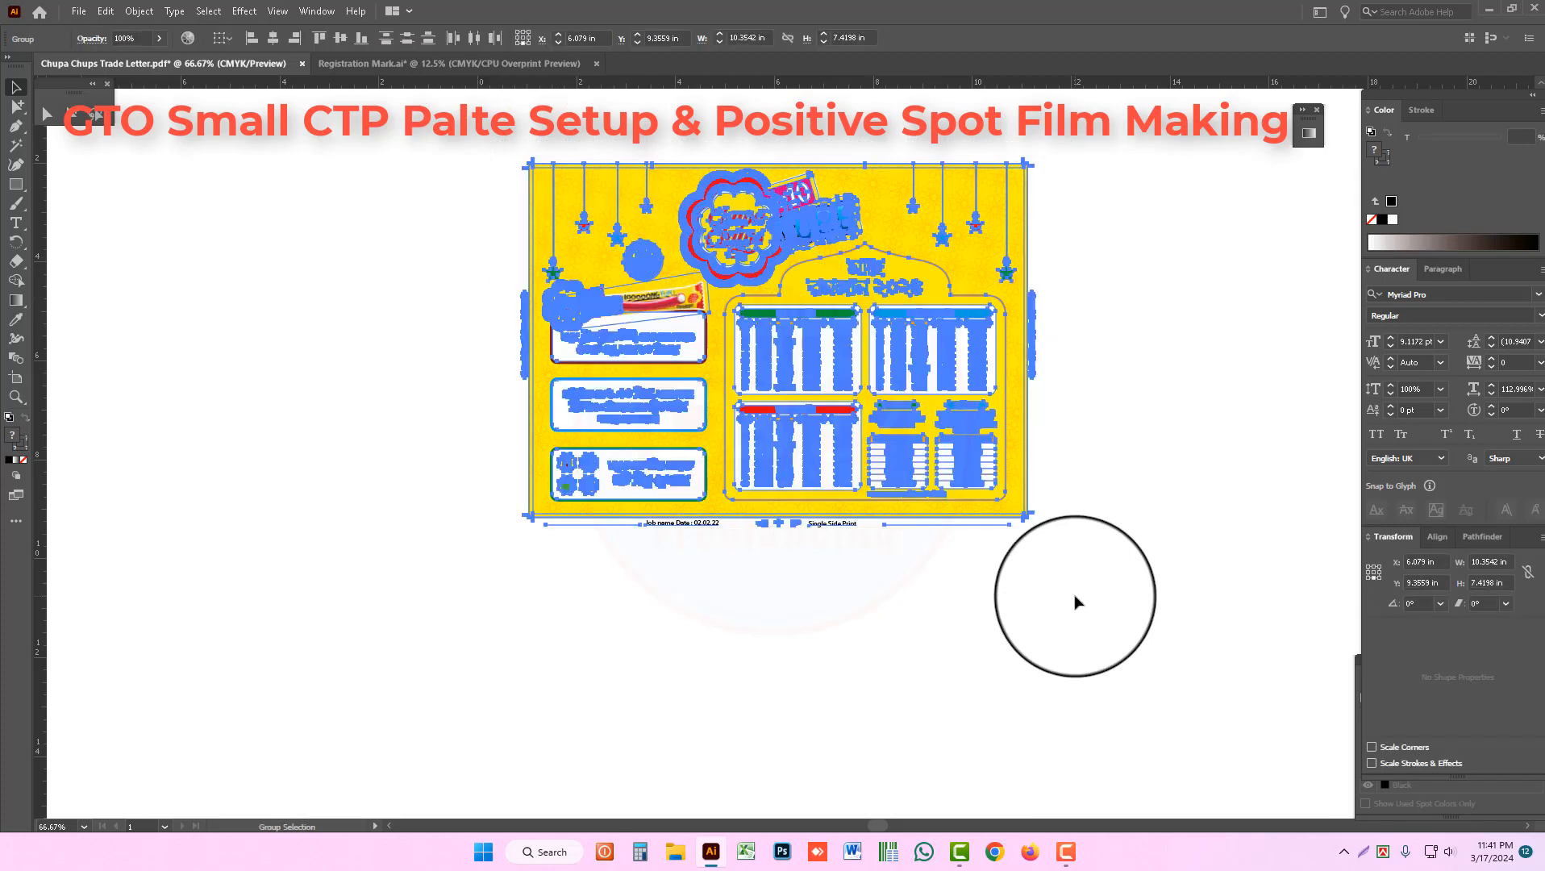
scroll(943, 405, up, 1)
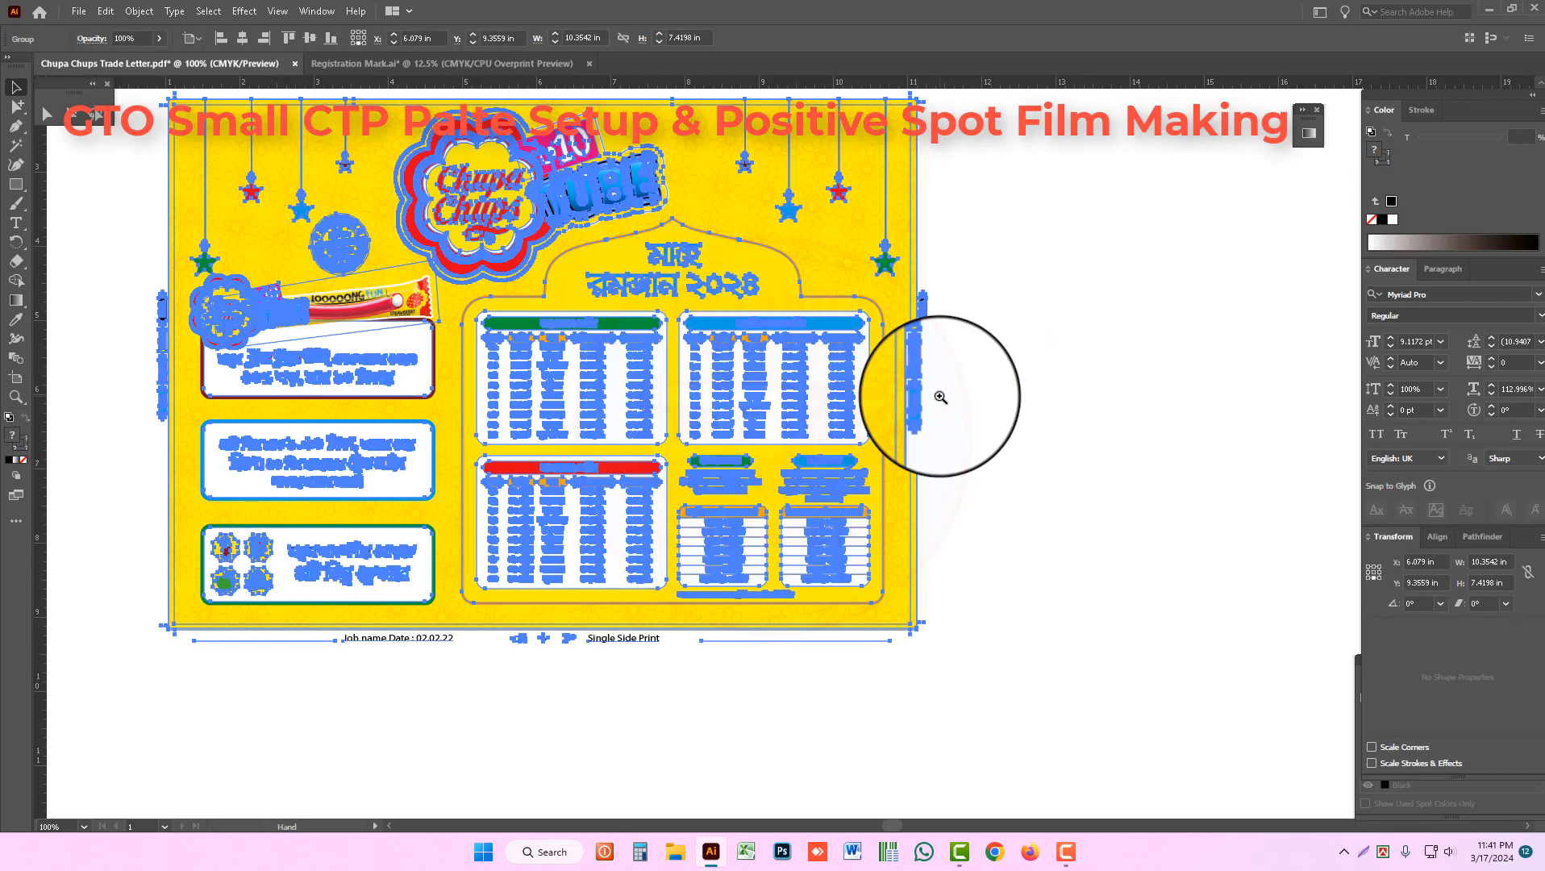
drag(829, 376, 932, 423)
click(1132, 334)
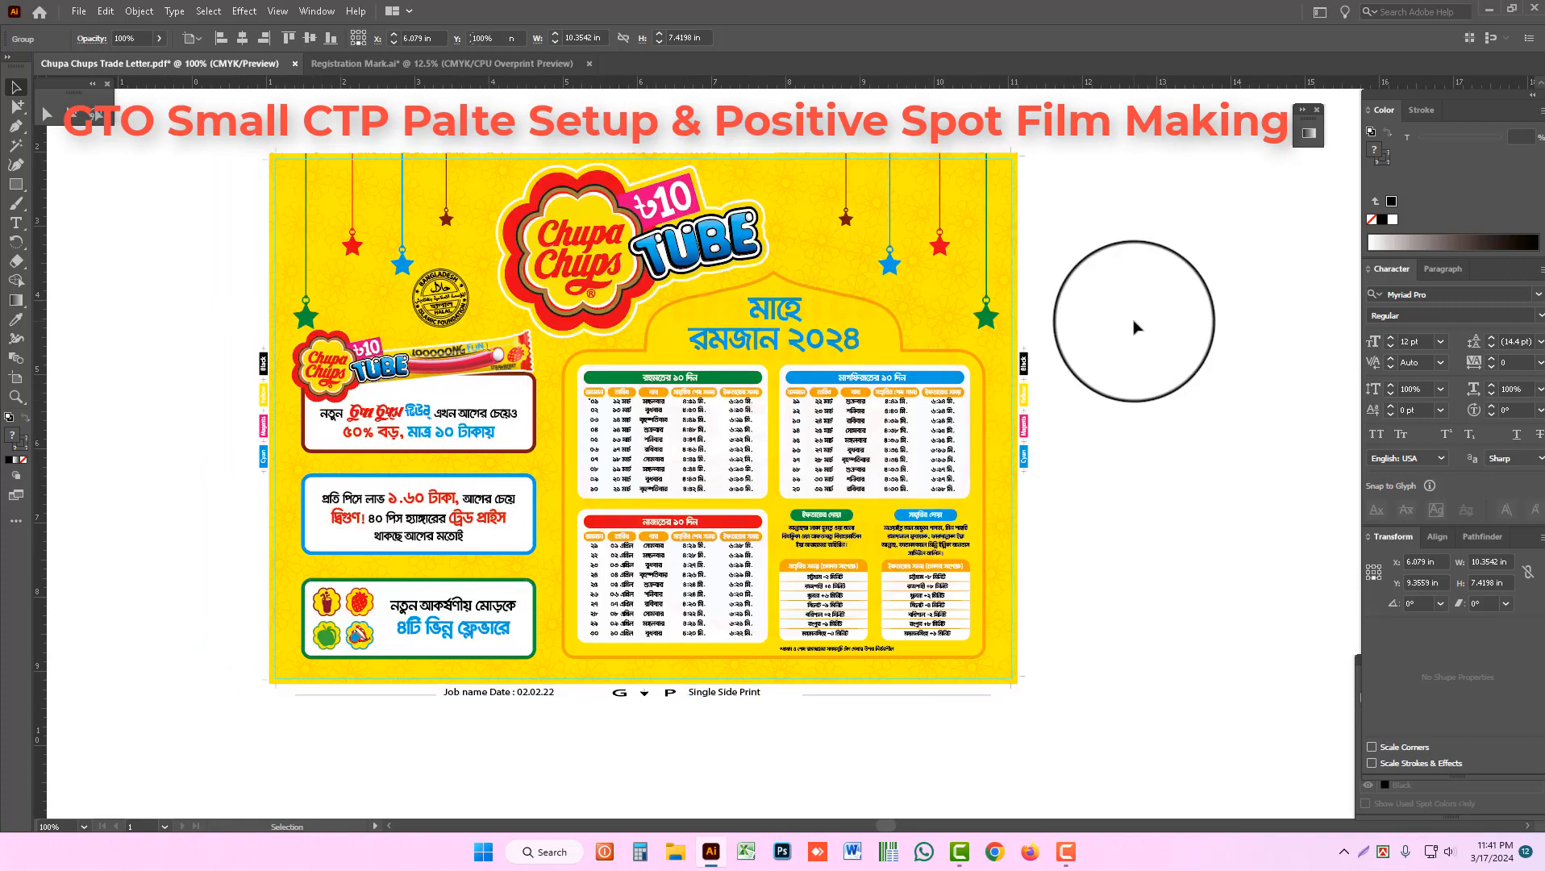
Step: Duplicate the grouped trade letter with all its marks, placing the copy to the left of the original with a gap between them
scroll(928, 259, down, 1)
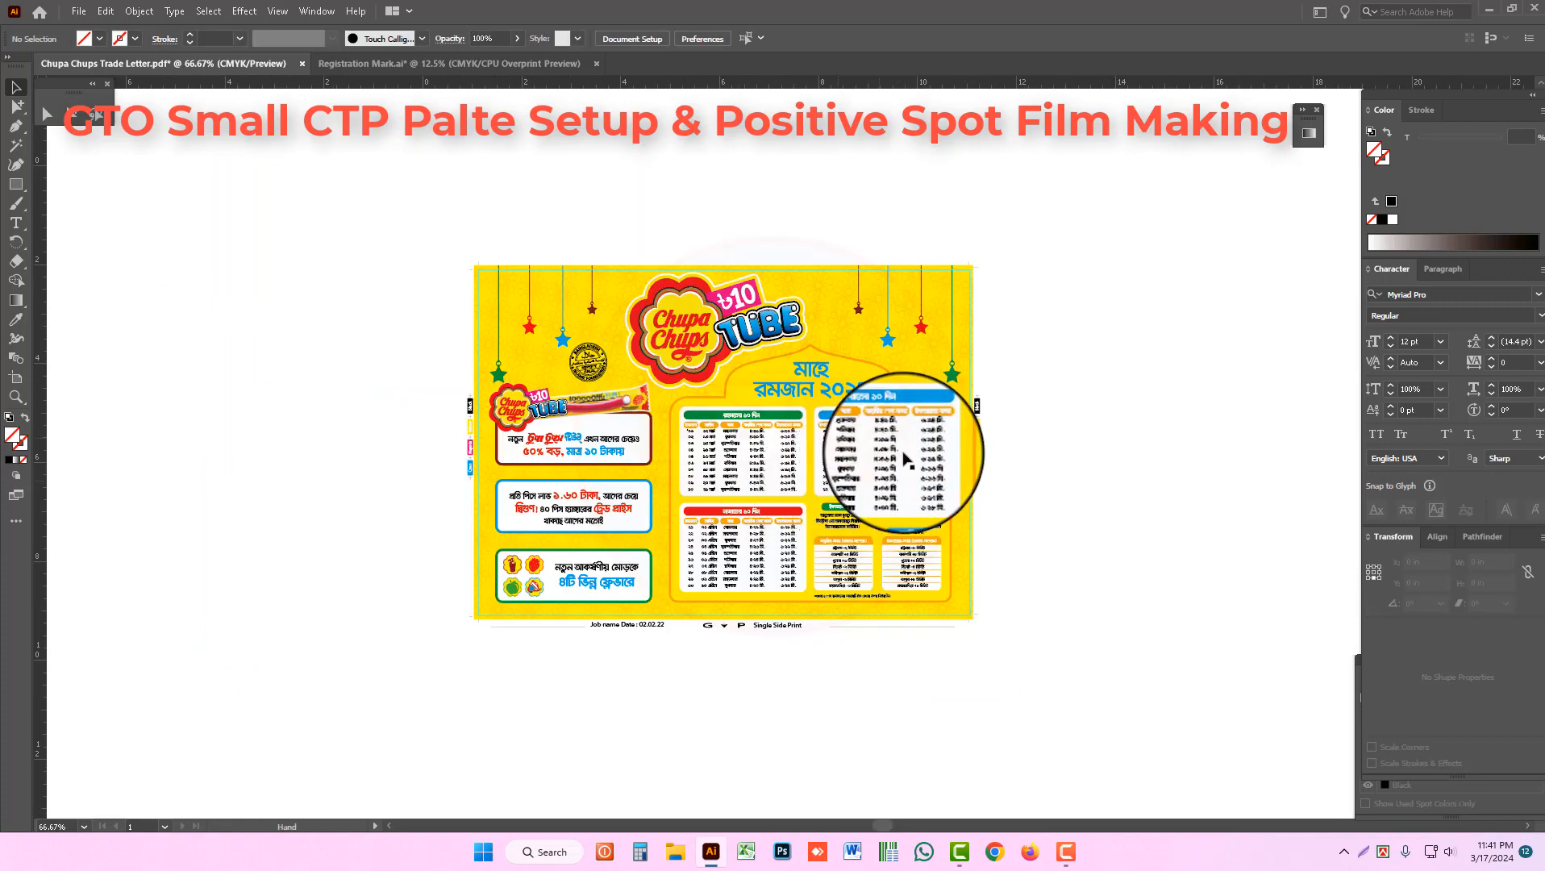
click(936, 464)
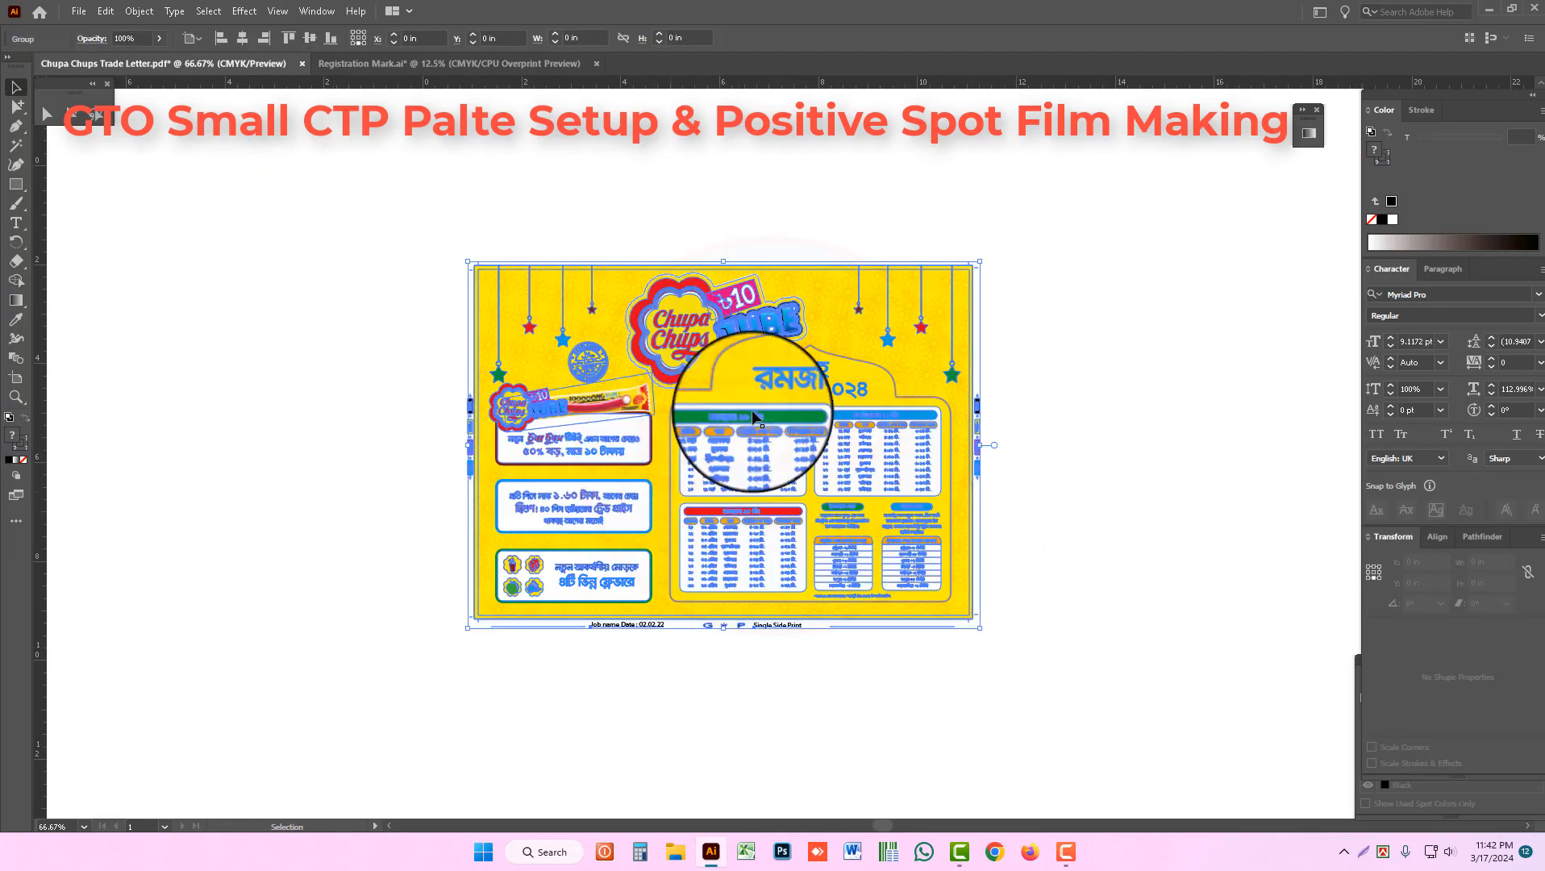
drag(934, 454, 353, 505)
key(ctrl+shift+a)
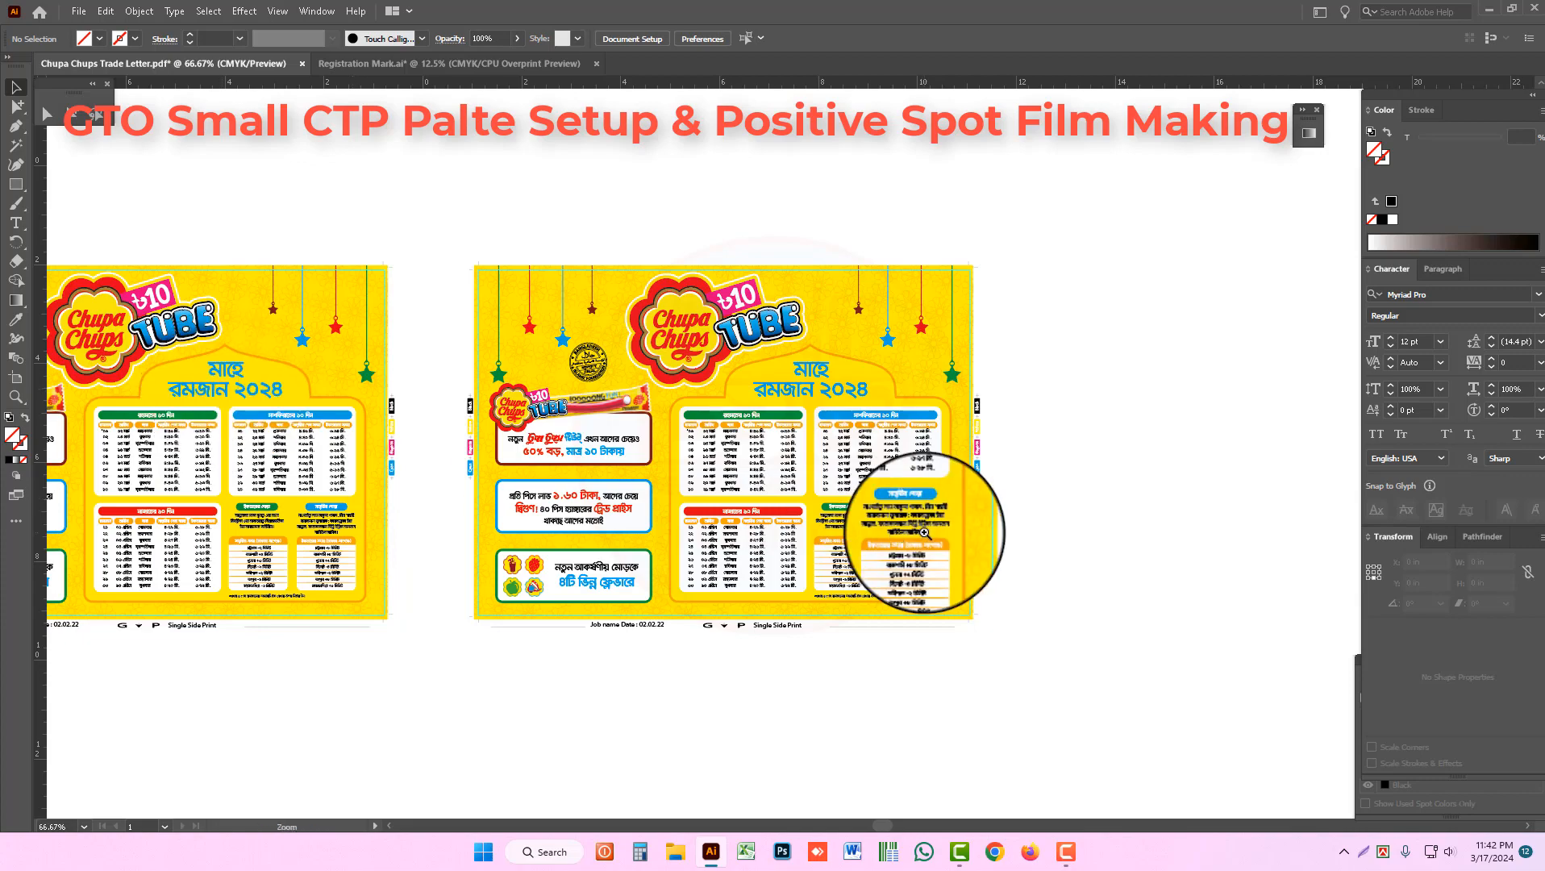
Step: Delete the yellow background and its floral pattern pieces from the right-hand artwork using the Group Selection tool
ctrl+click(924, 534)
drag(663, 436, 873, 587)
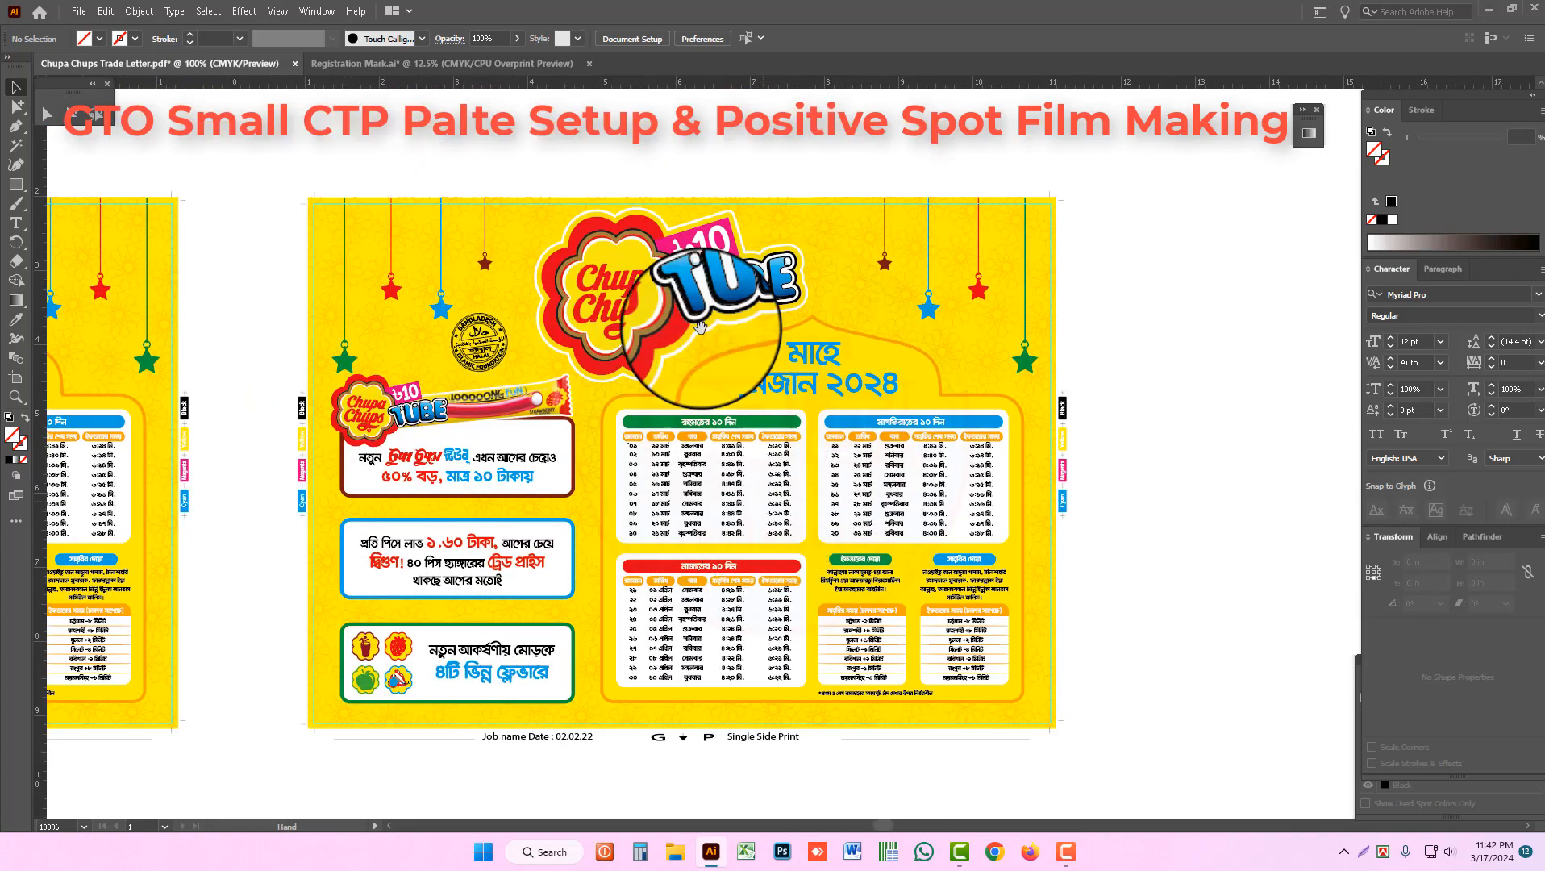
right_click(603, 150)
click(656, 320)
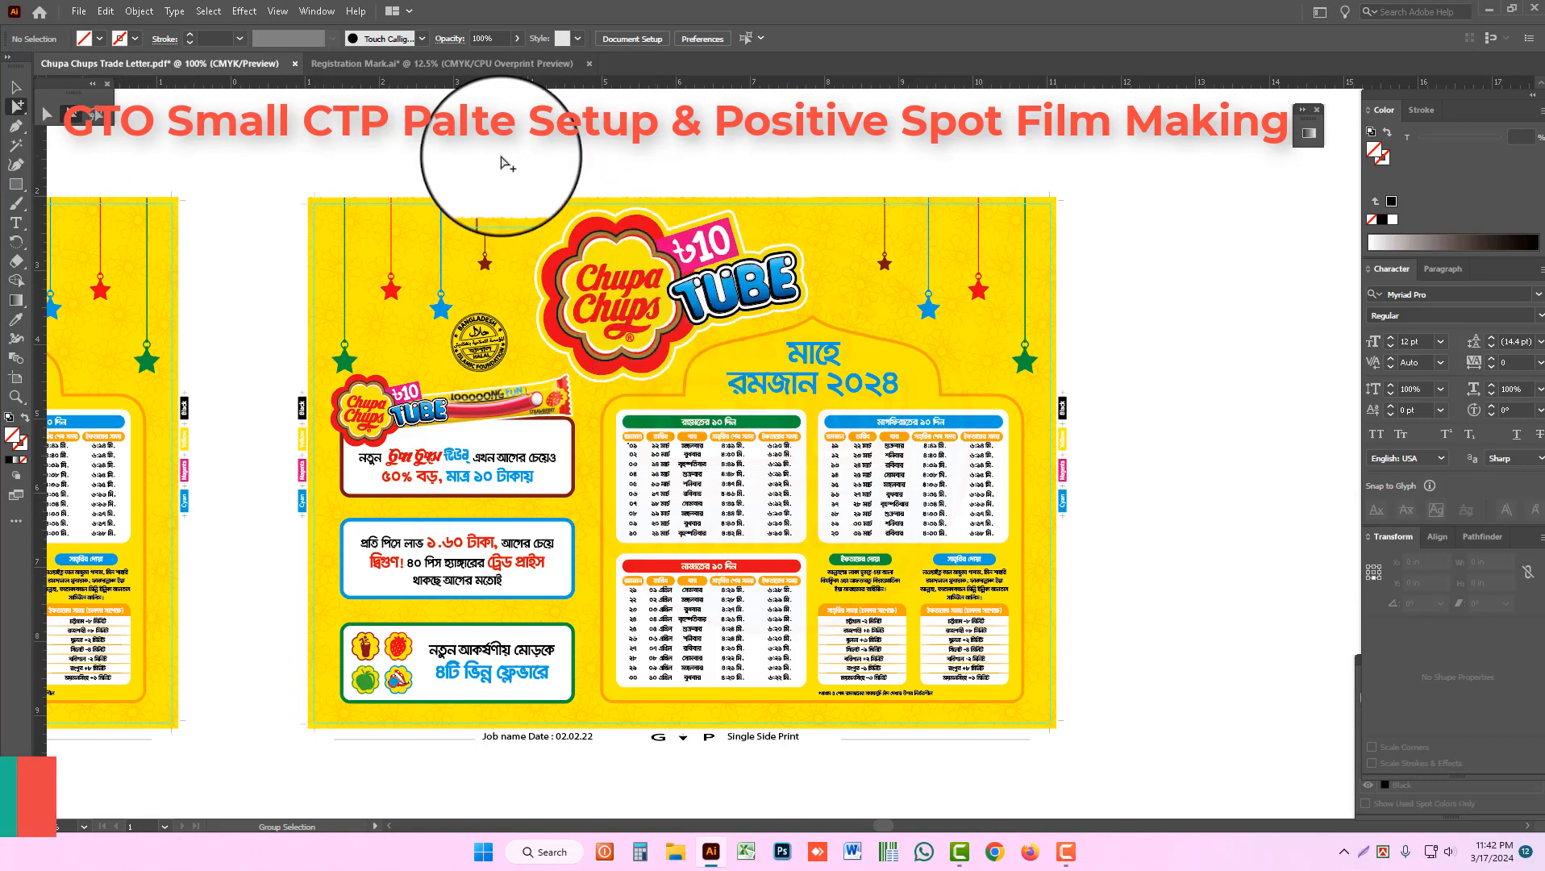
click(458, 239)
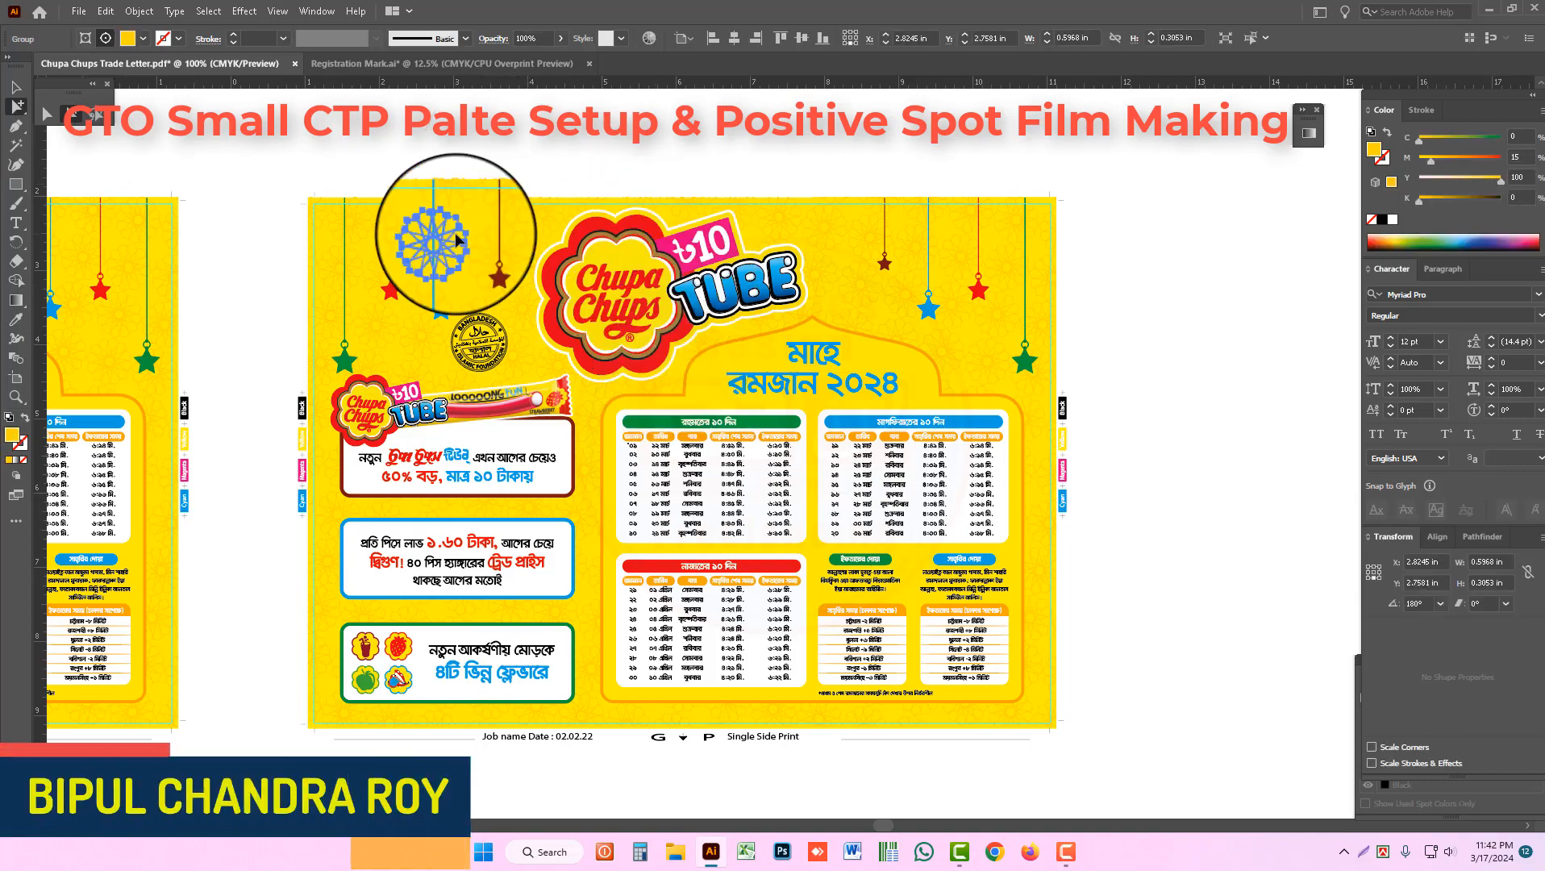
click(457, 239)
key(Delete)
click(466, 238)
key(Delete)
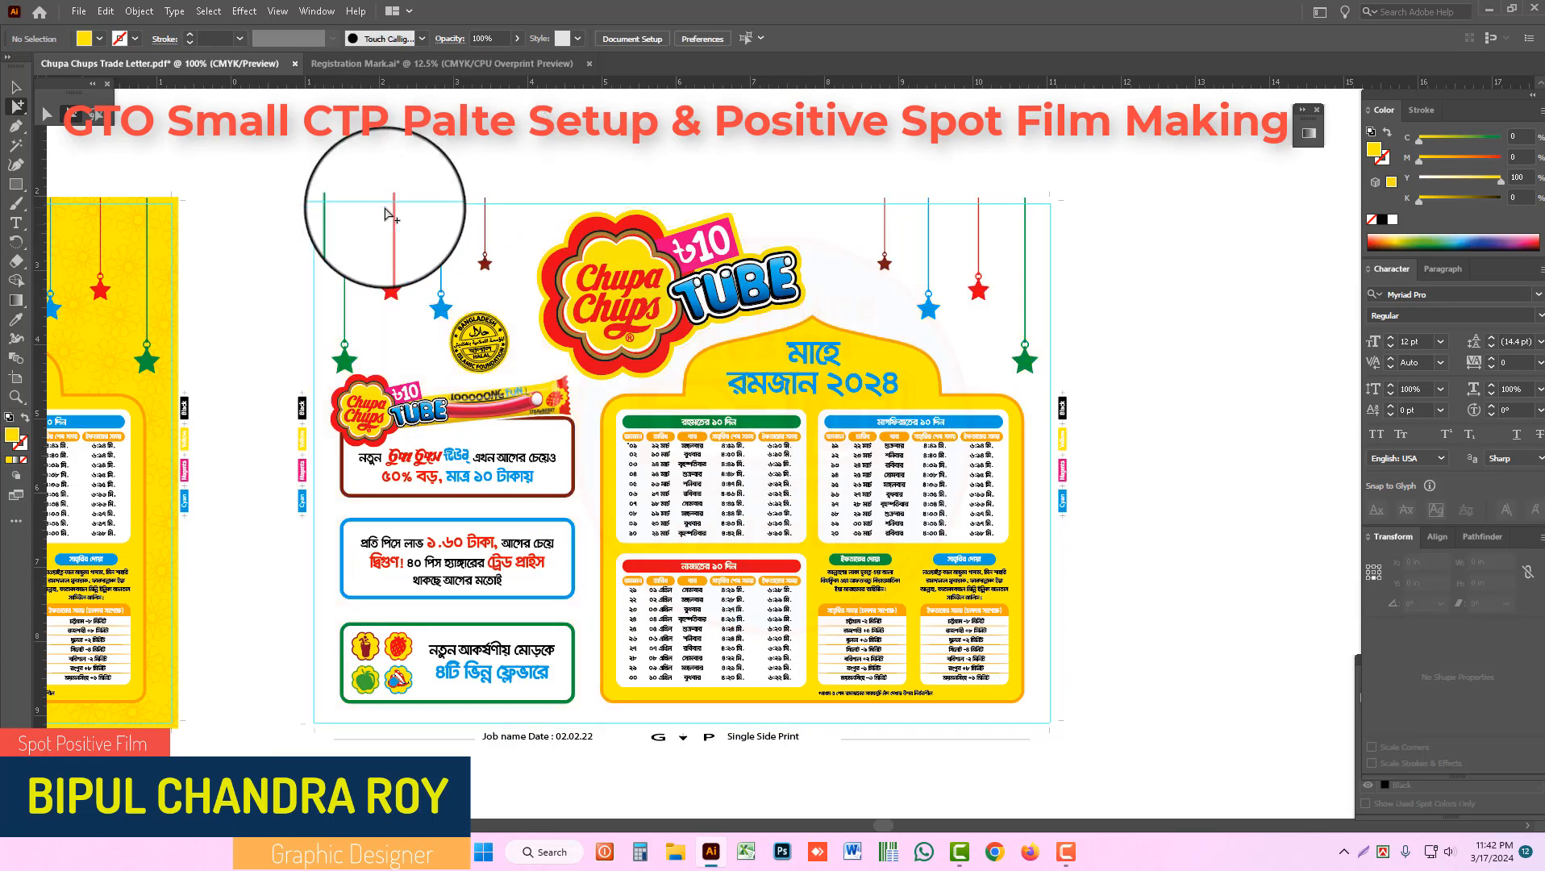
Step: Delete the hanging strings and stars along the upper edge of the right-hand artwork
drag(341, 178, 495, 252)
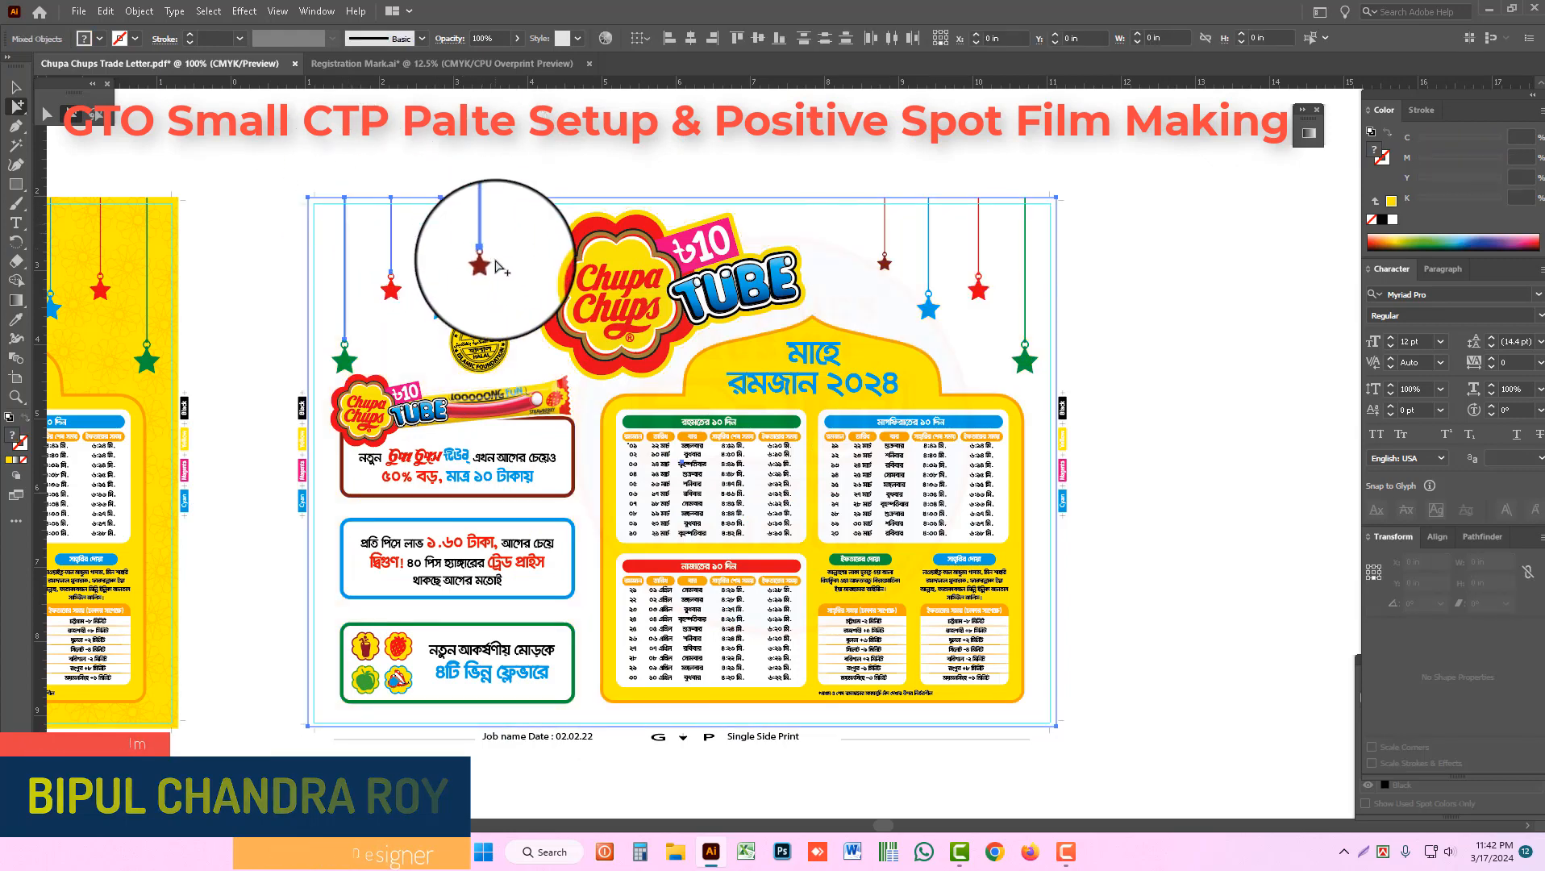
key(Delete)
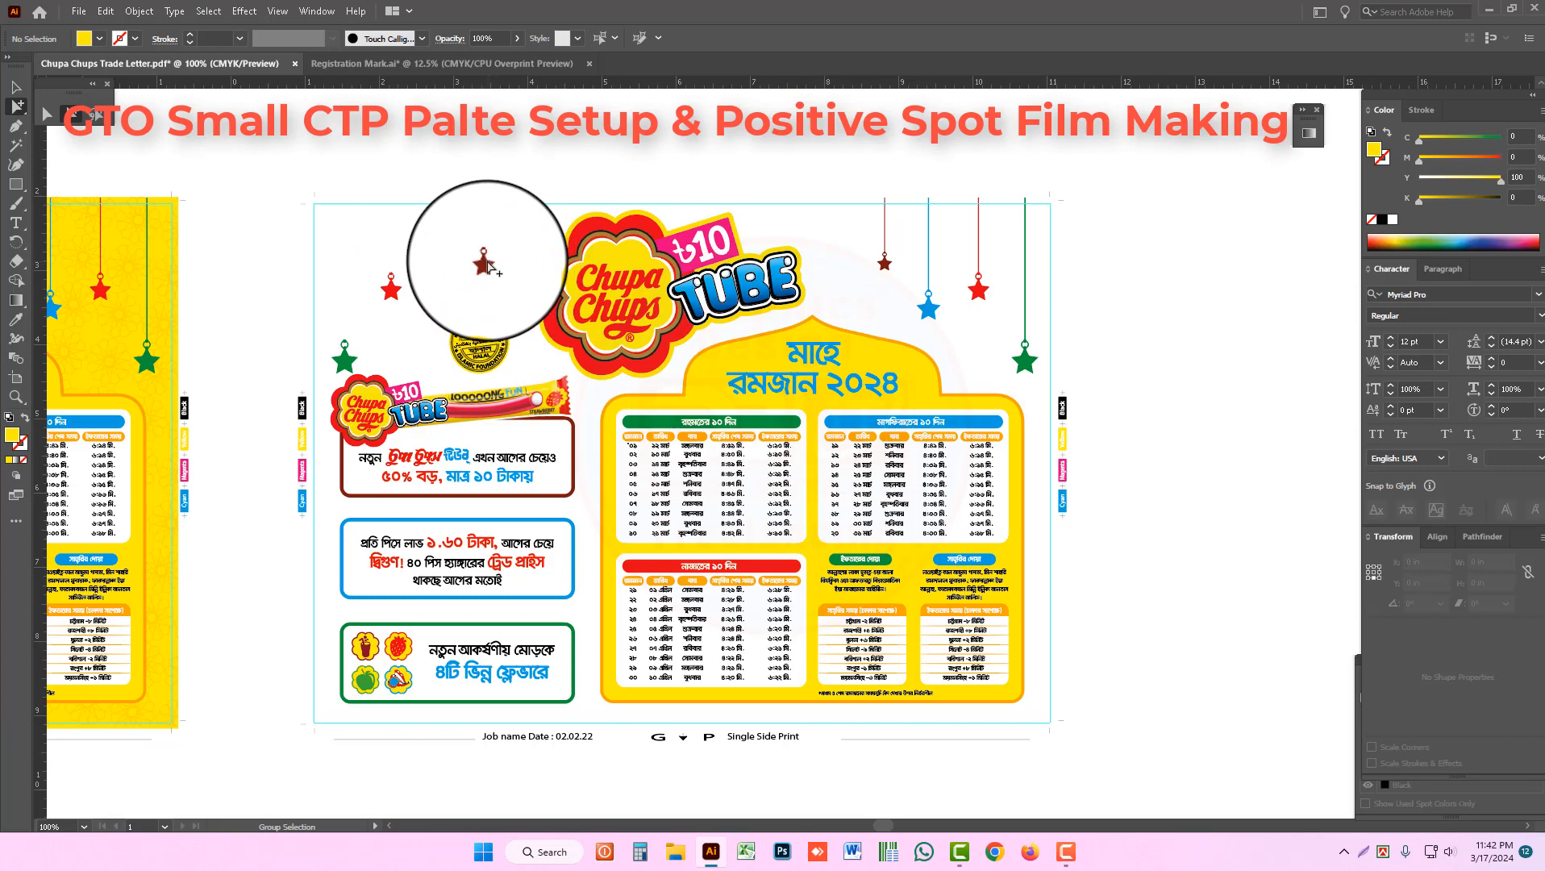
click(484, 263)
key(Delete)
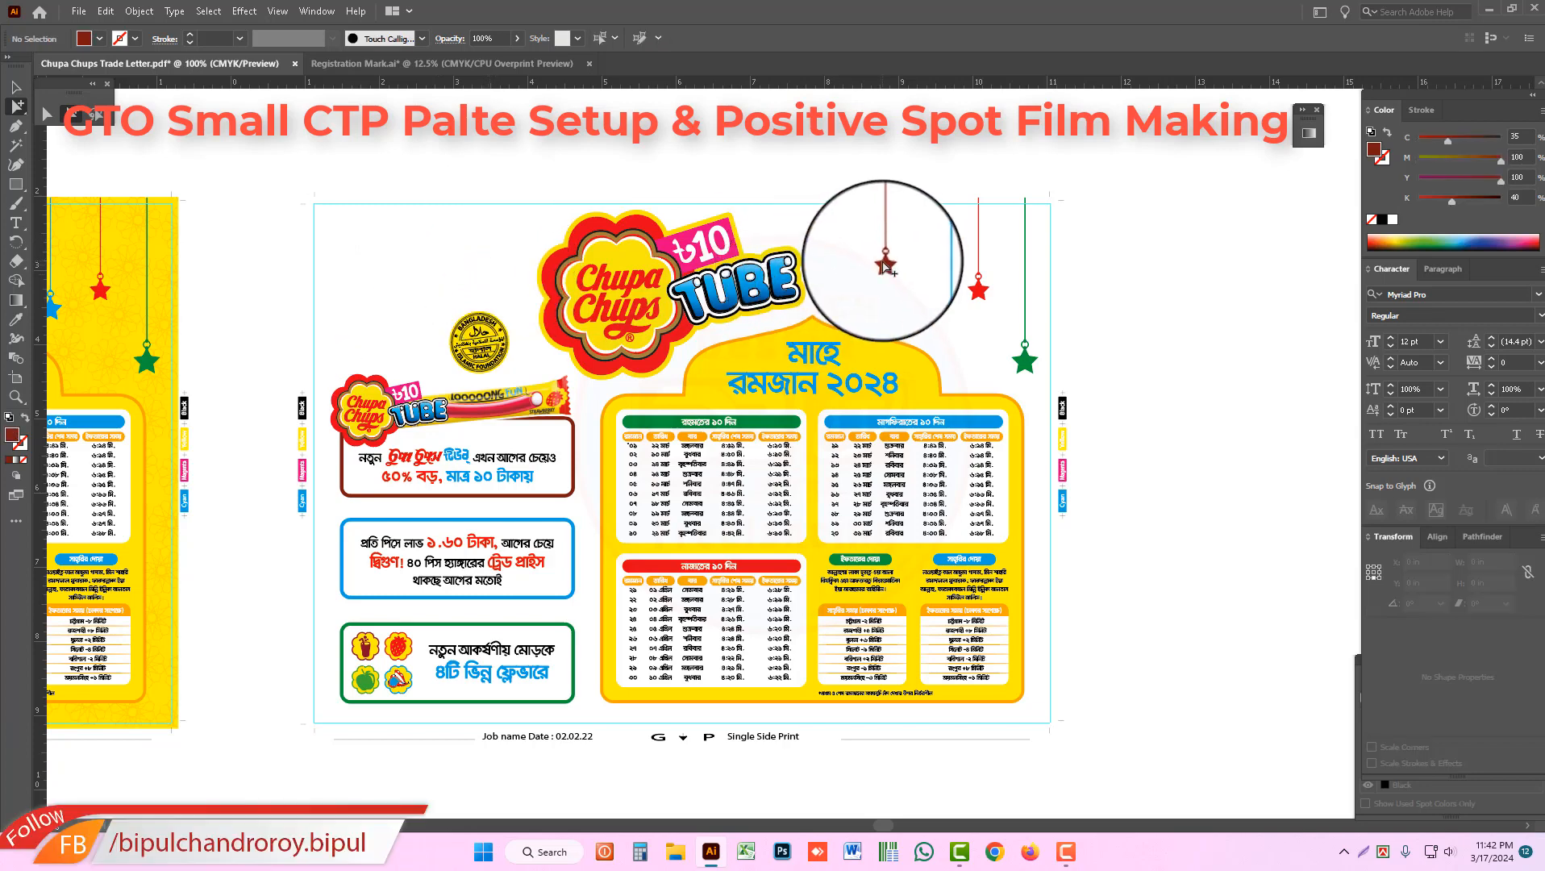
key(Delete)
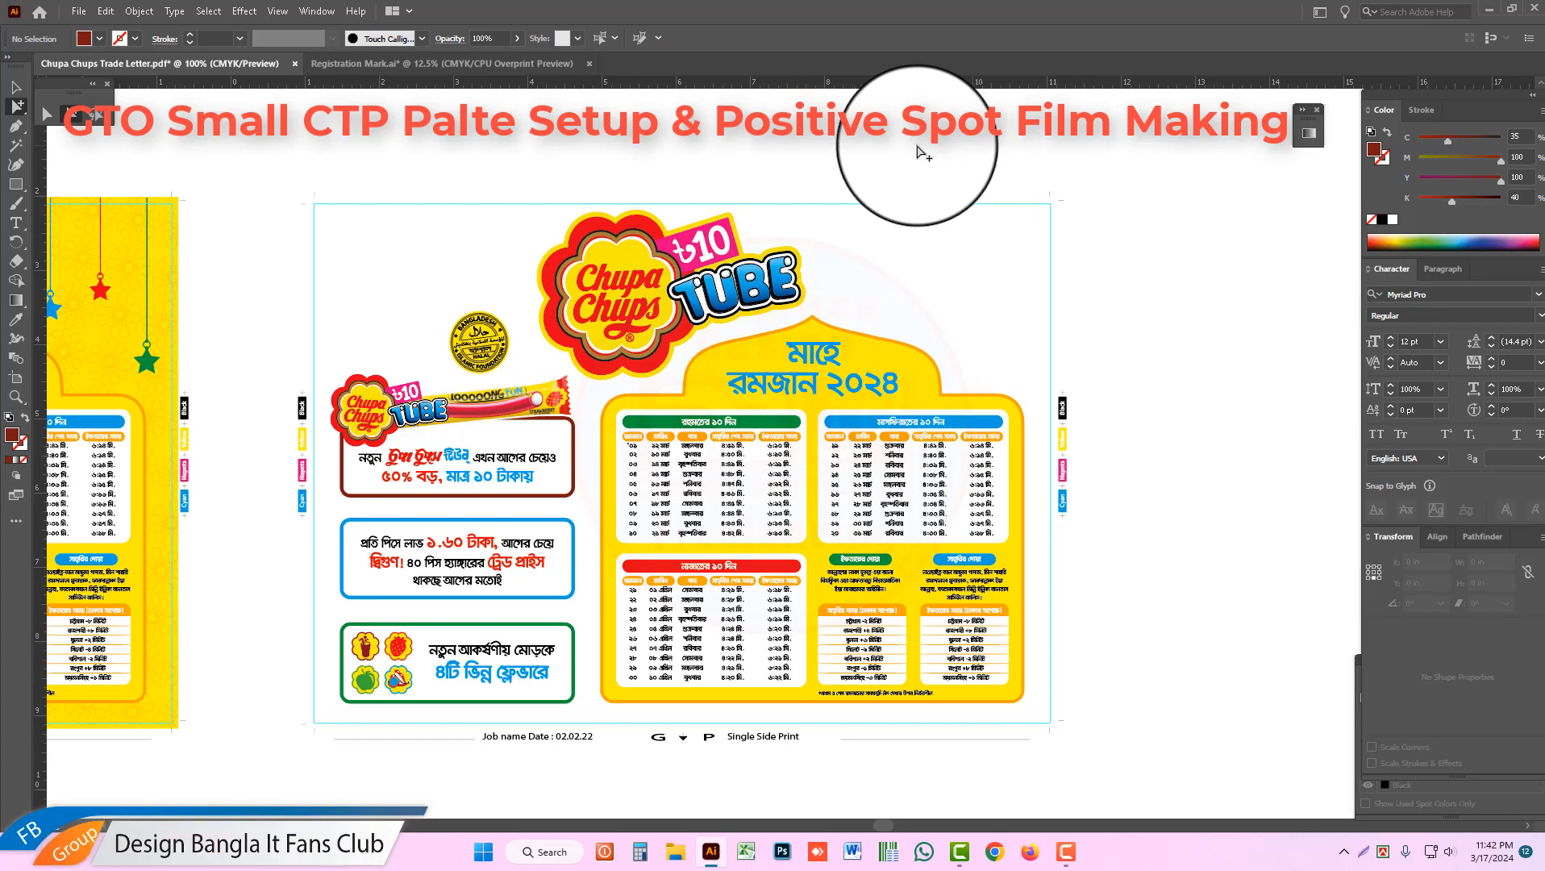
Step: Delete only the black lettering and emblem of the round halal seal above the candy stick
click(517, 376)
key(Delete)
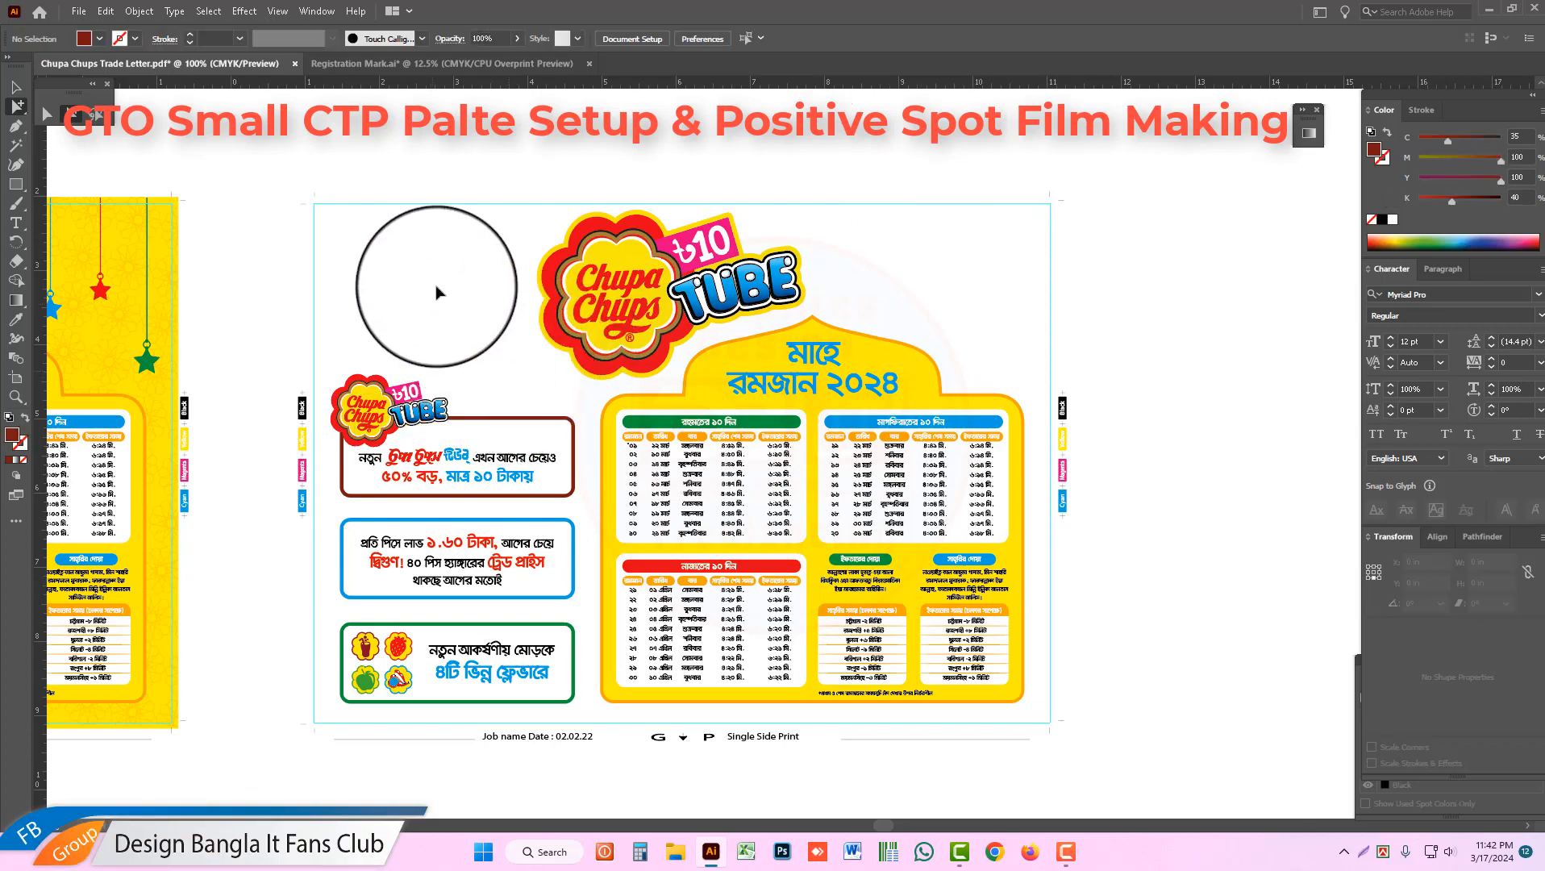
key(ctrl+z)
key(Delete)
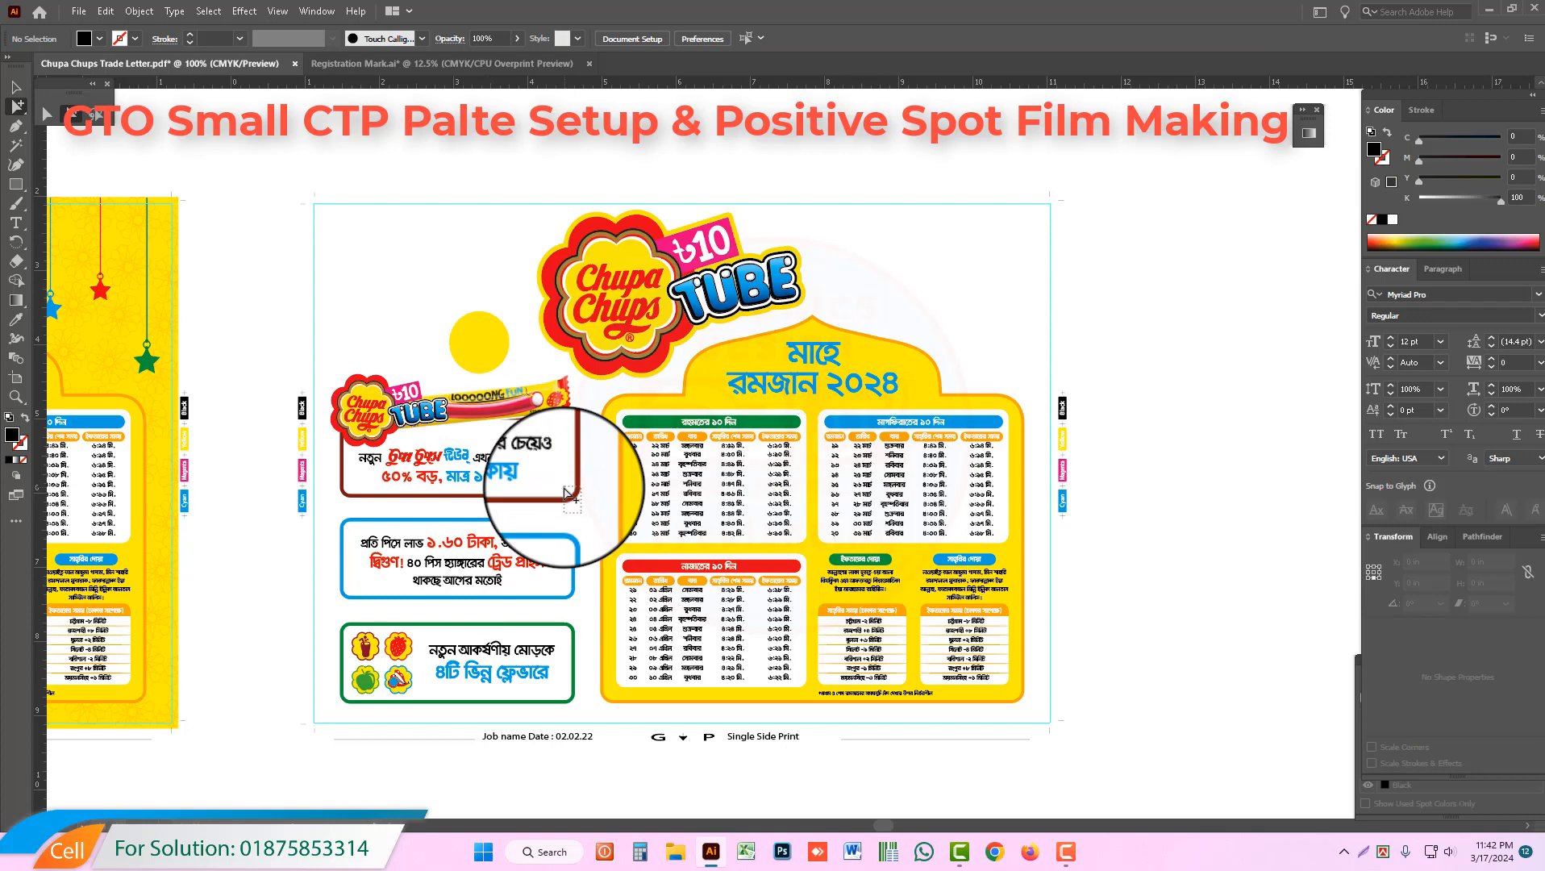
Step: Delete the coloured frames around the three text boxes and the yellow circle of the halal seal
drag(564, 489, 565, 487)
key(Delete)
click(569, 529)
key(Delete)
drag(576, 616, 570, 642)
key(Delete)
click(605, 617)
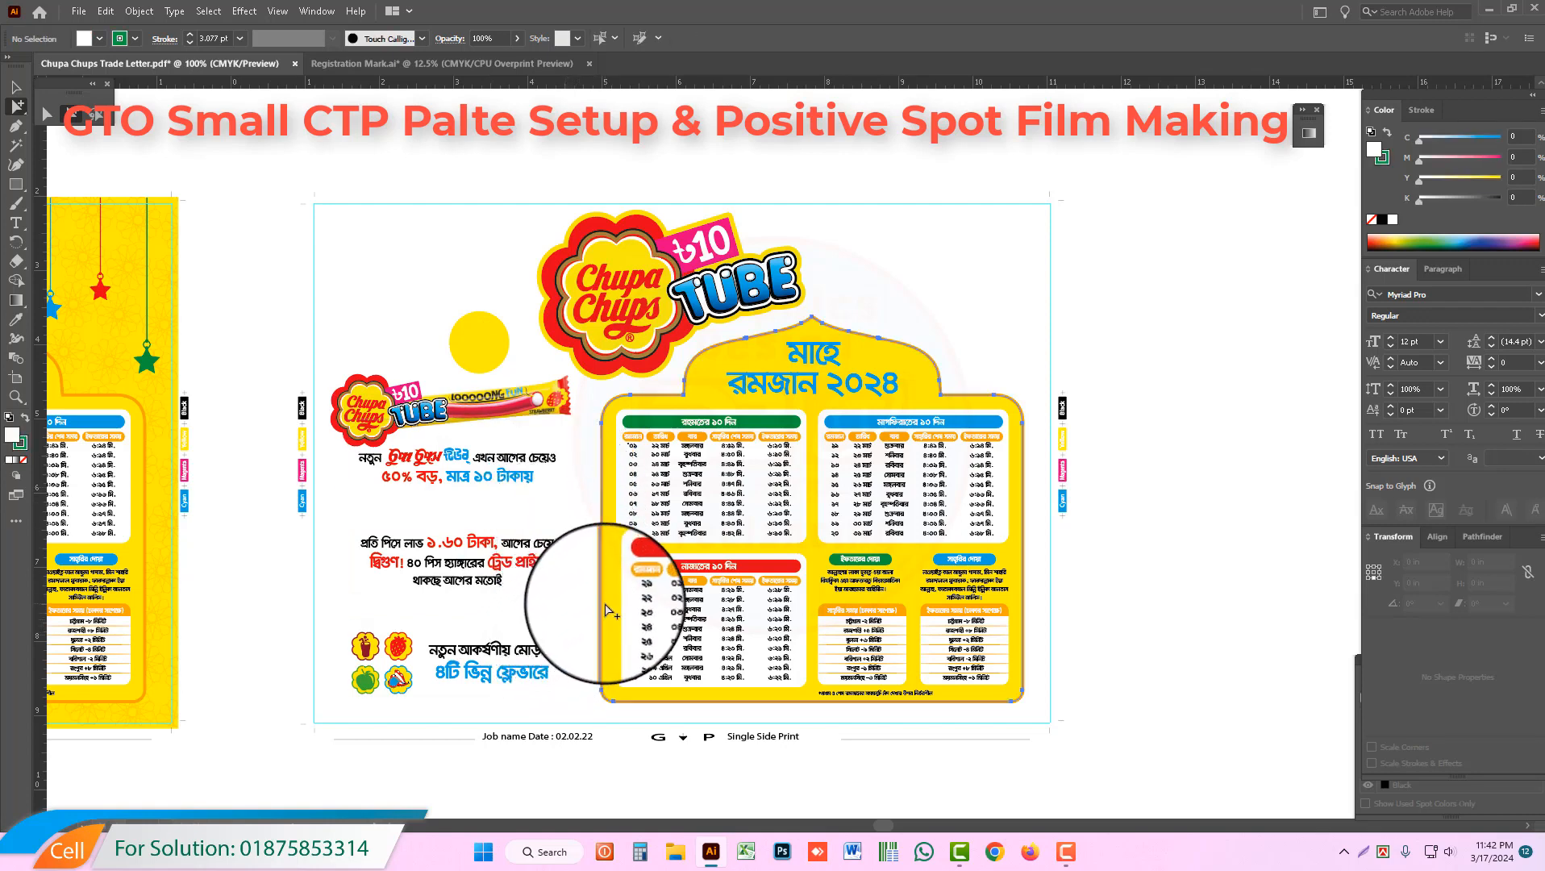
click(487, 355)
key(Delete)
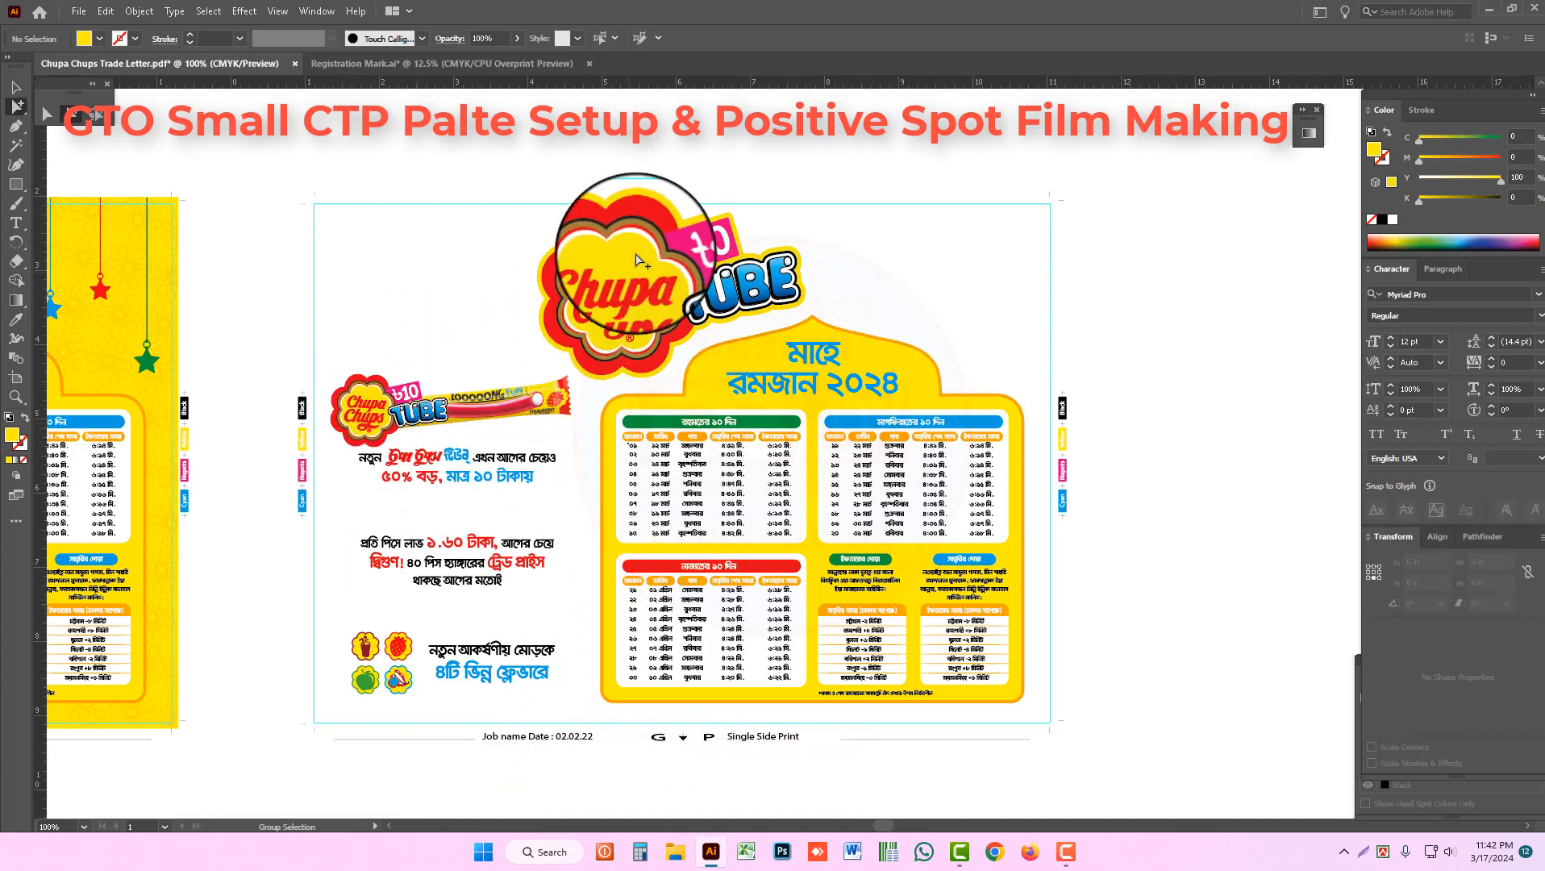
Step: Delete the yellow outline shape behind the large Chupa Chups Tube logo and fill the rest of the logo with black
drag(520, 205, 559, 236)
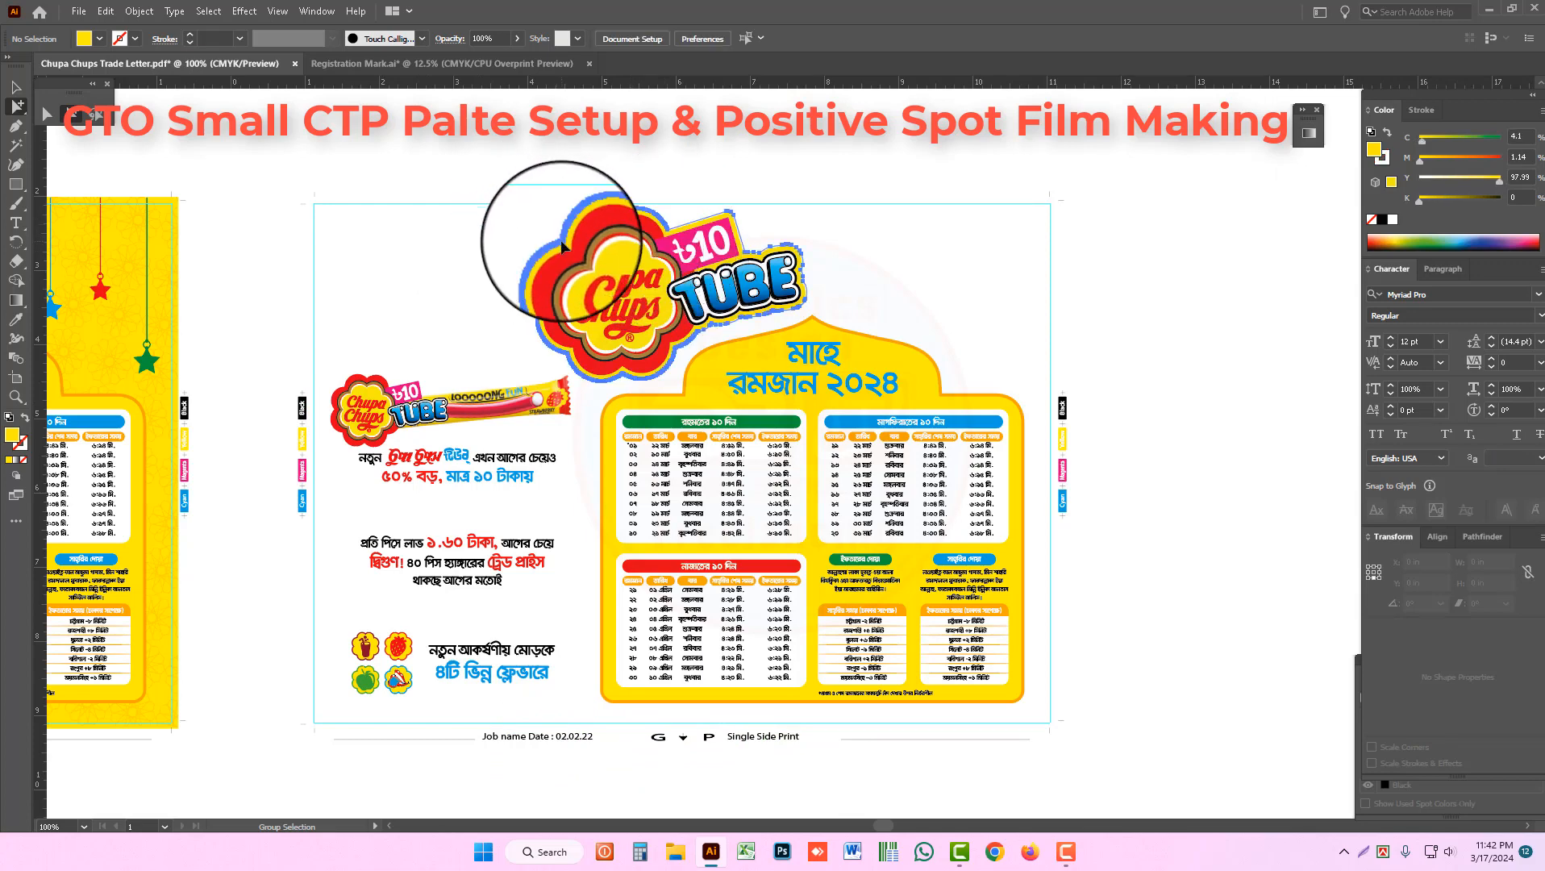
click(562, 247)
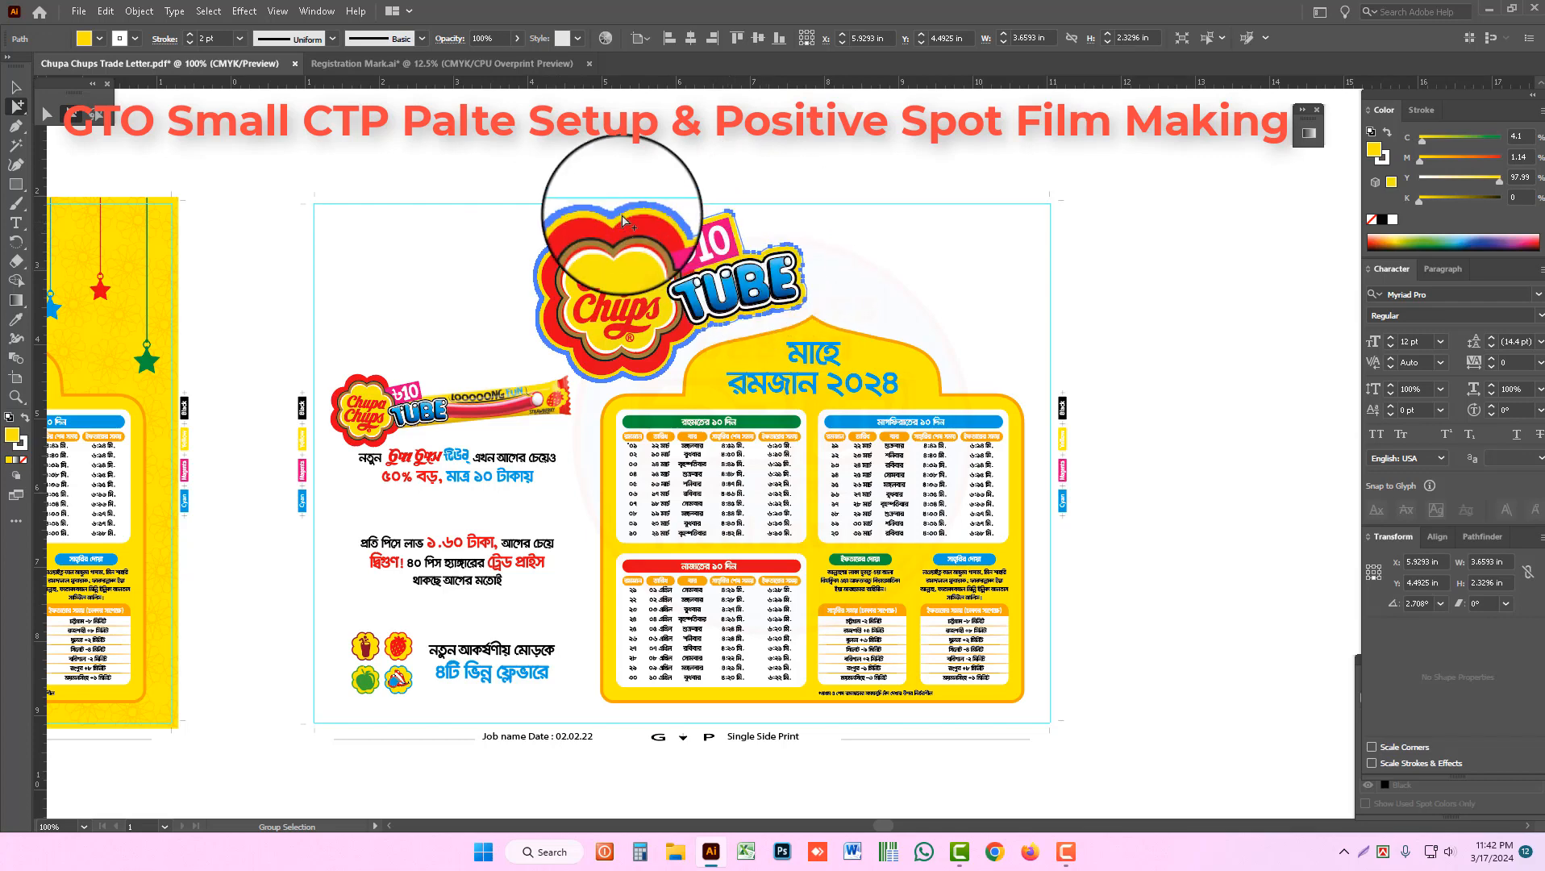
key(Delete)
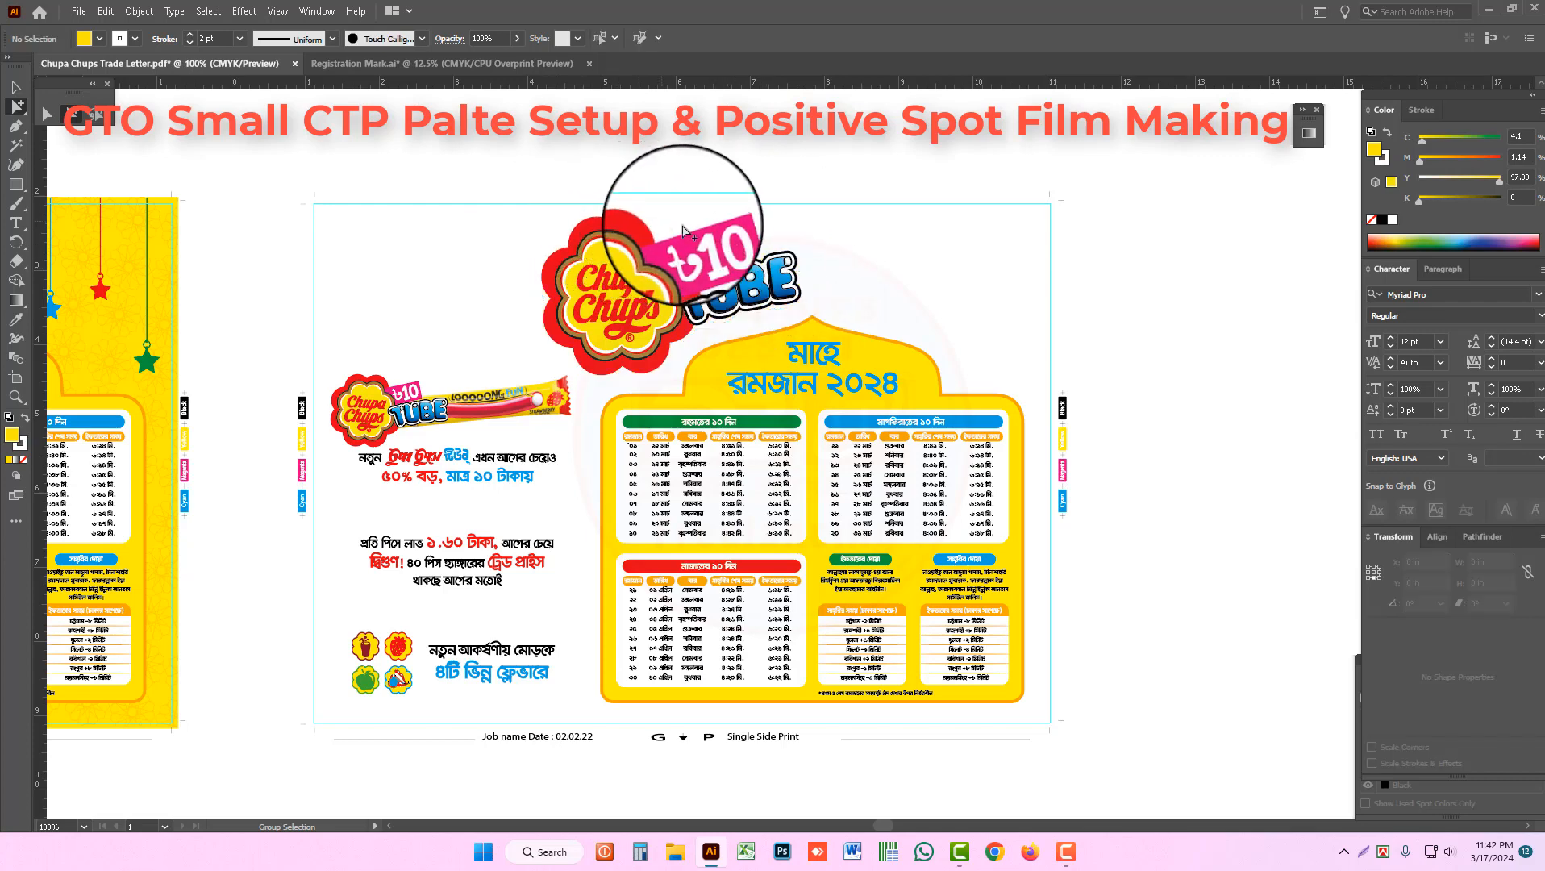
click(736, 250)
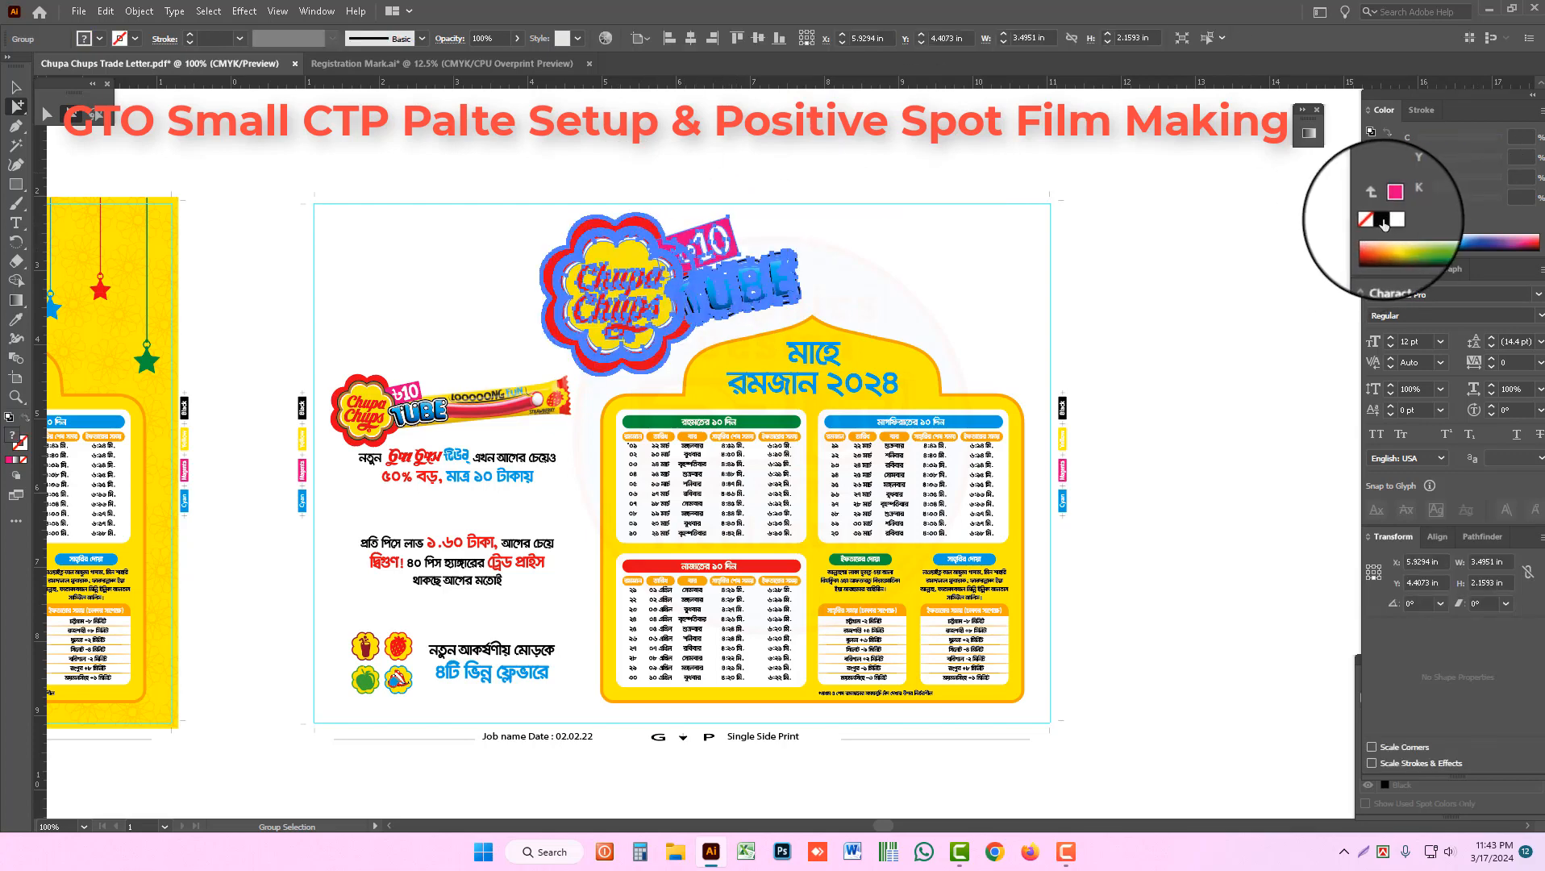
click(1381, 221)
click(861, 252)
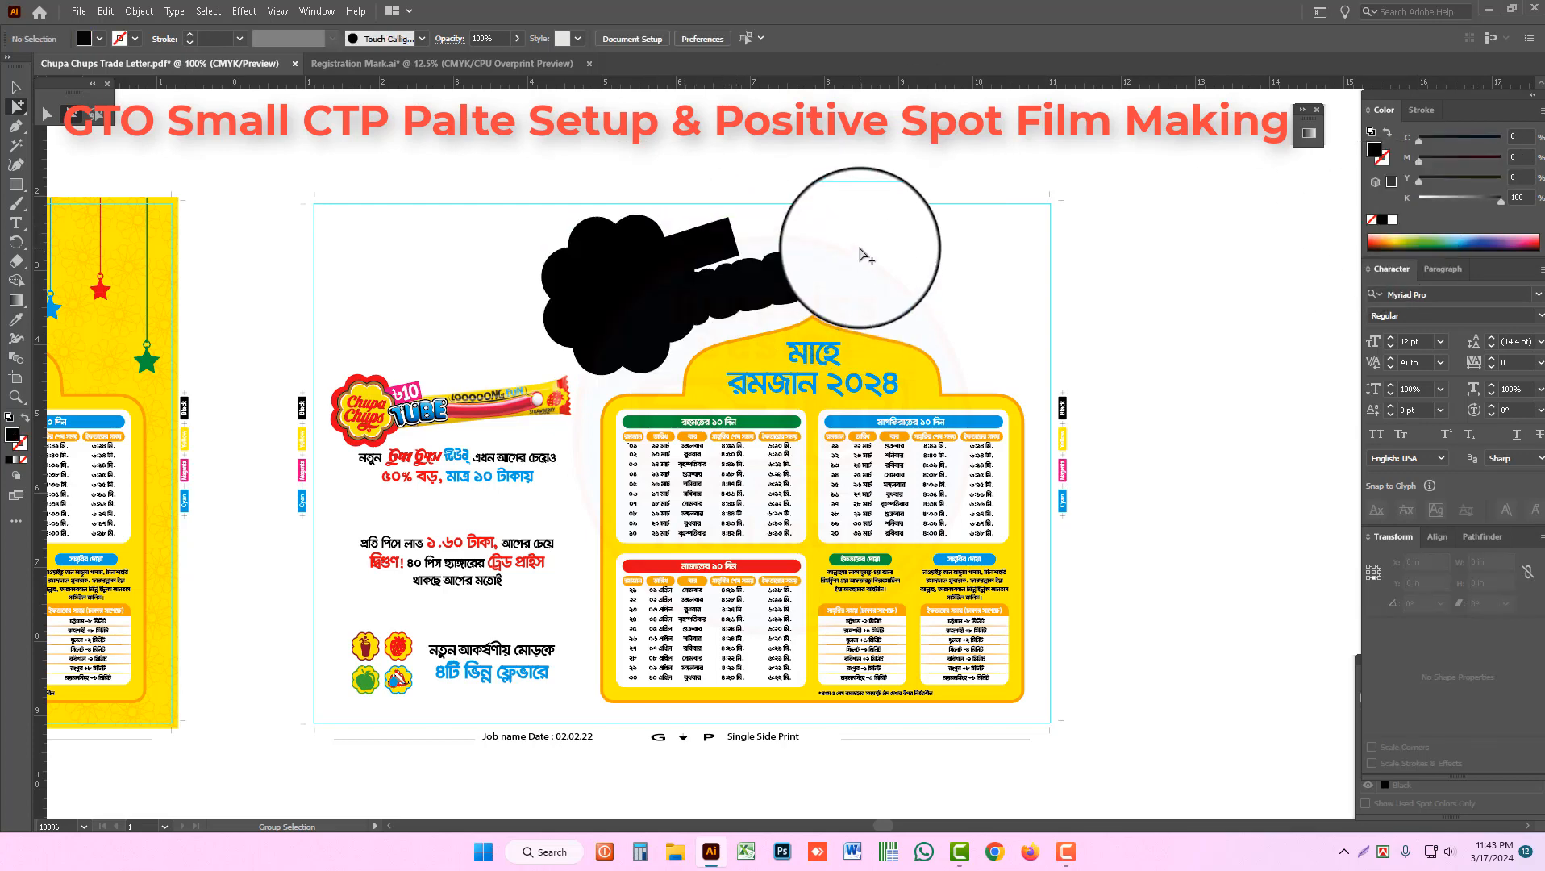
Step: Set both fill and stroke of the Bengali title মাহে রমজান ২০২৪ to black
click(817, 357)
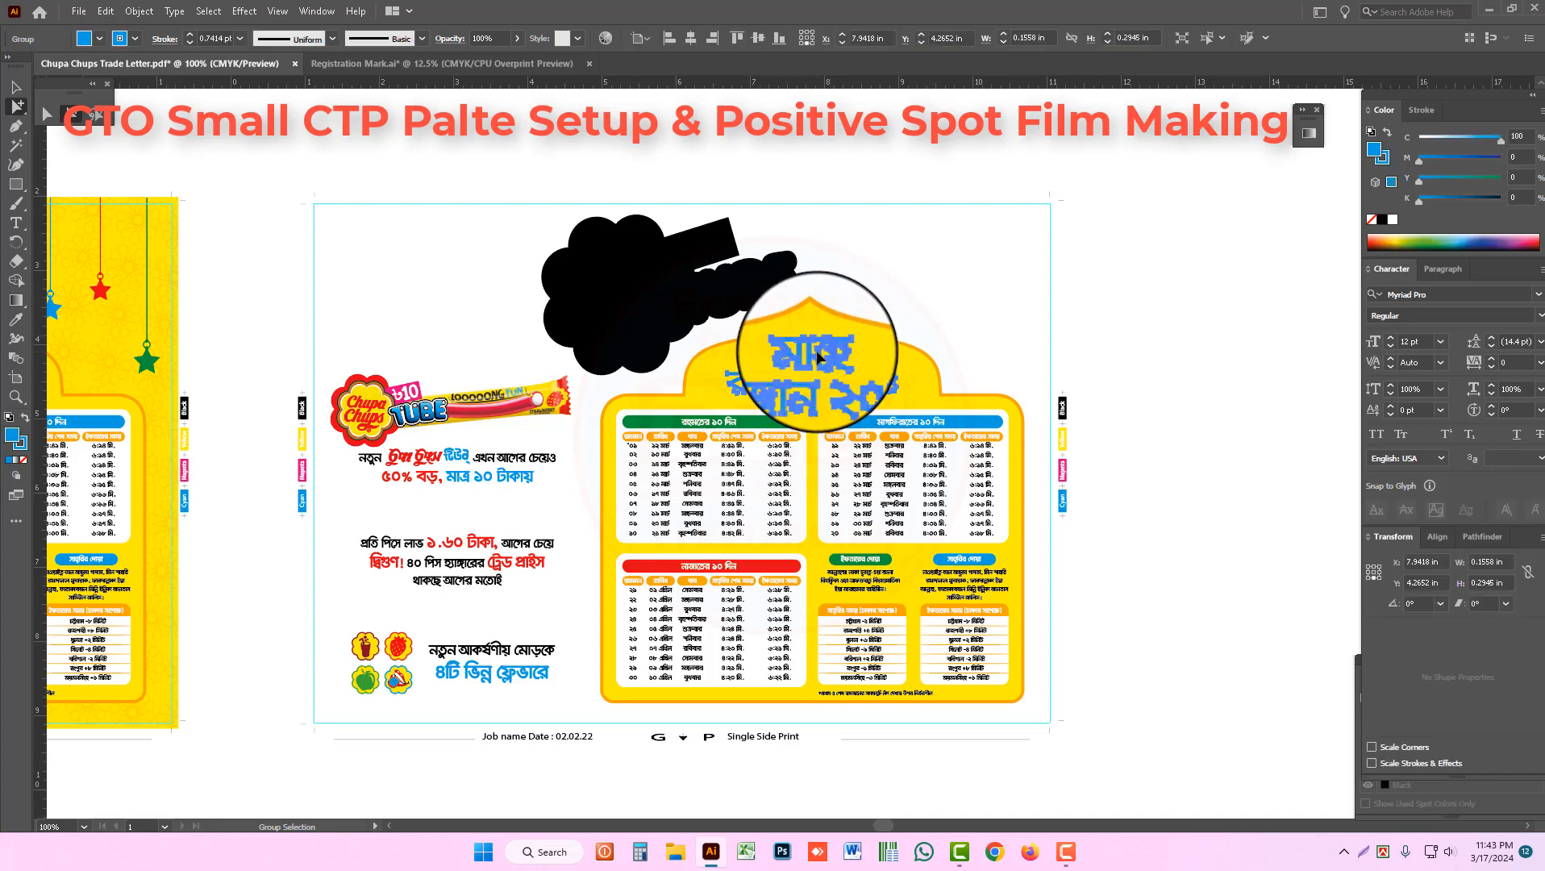
click(1383, 220)
drag(1379, 149, 1387, 162)
click(1014, 310)
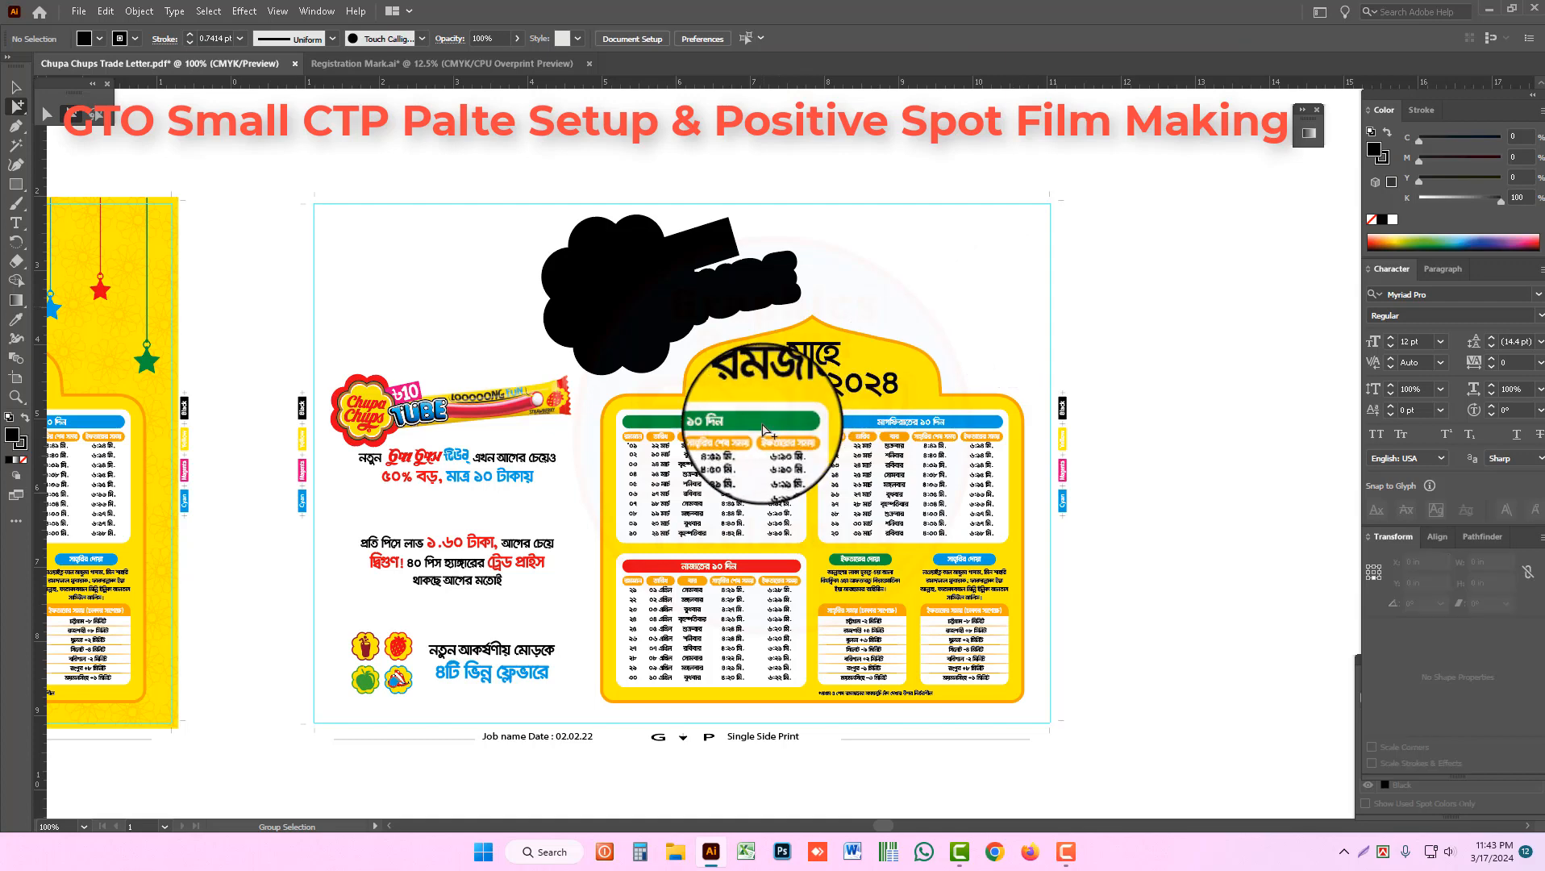
Step: Fill the heading bars of the three timetables and the two prayer texts with black
click(764, 426)
shift+click(849, 423)
shift+click(776, 569)
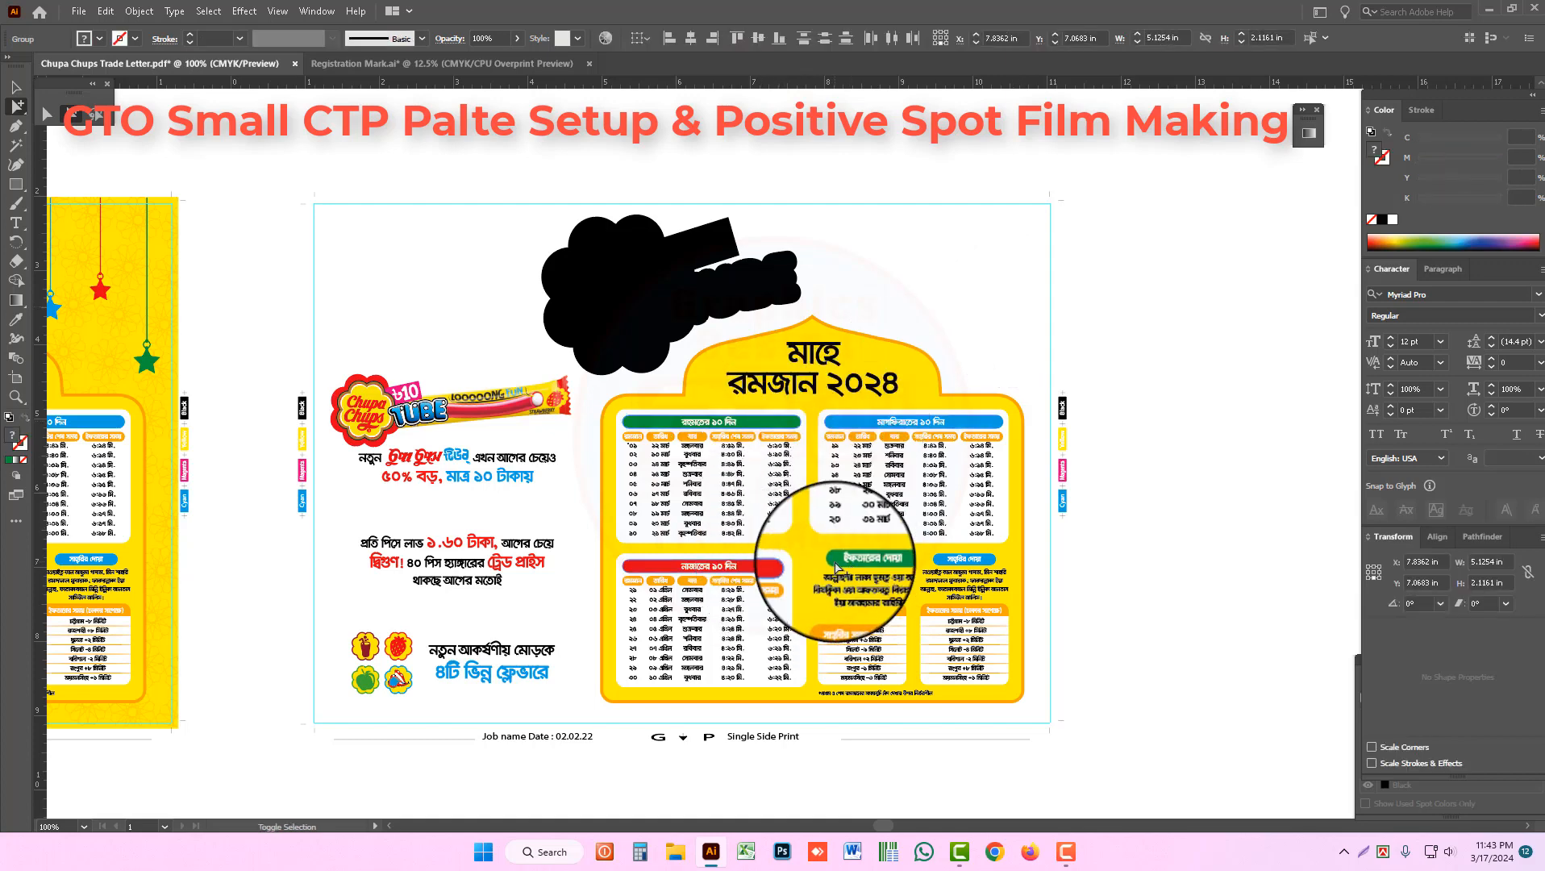
shift+click(835, 566)
shift+click(938, 569)
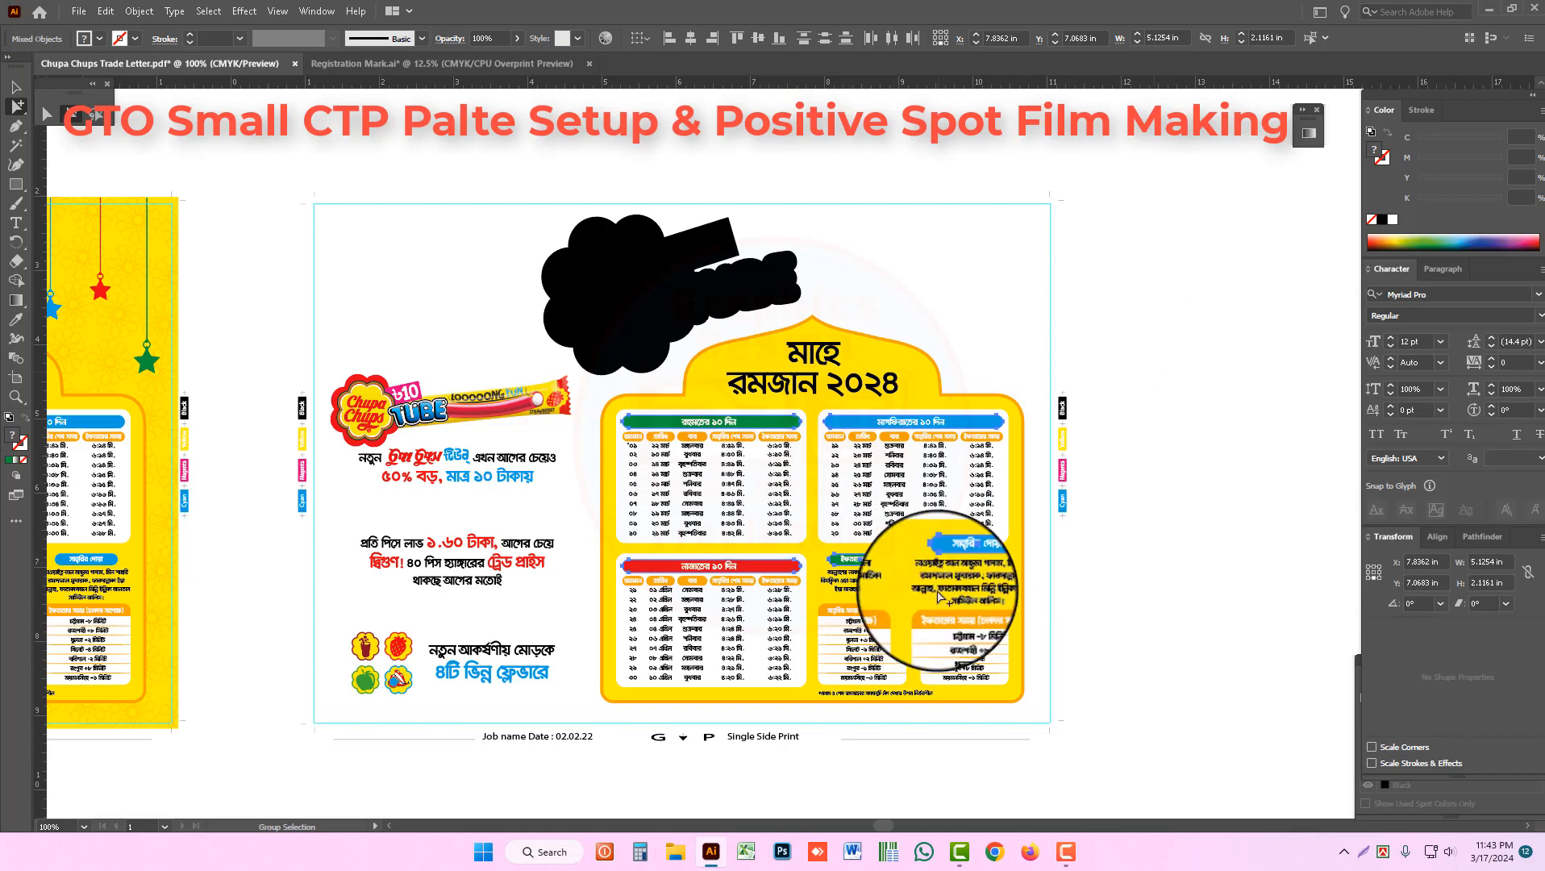
click(1384, 223)
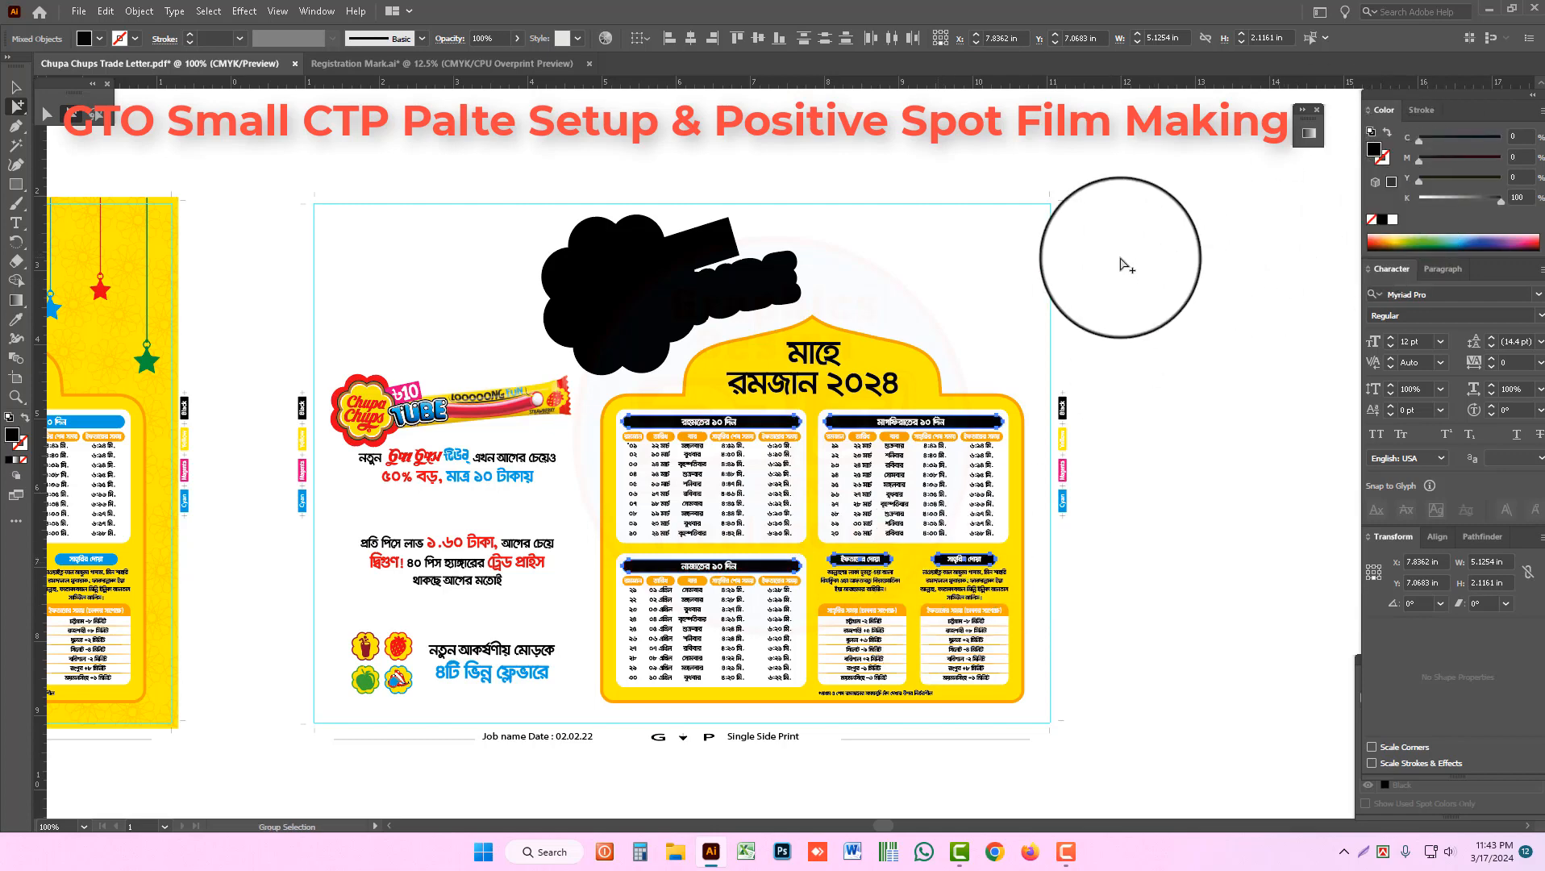
click(1121, 258)
Step: Delete the column titles and date and time entries from the three ten-day timetables
key(ctrl+=)
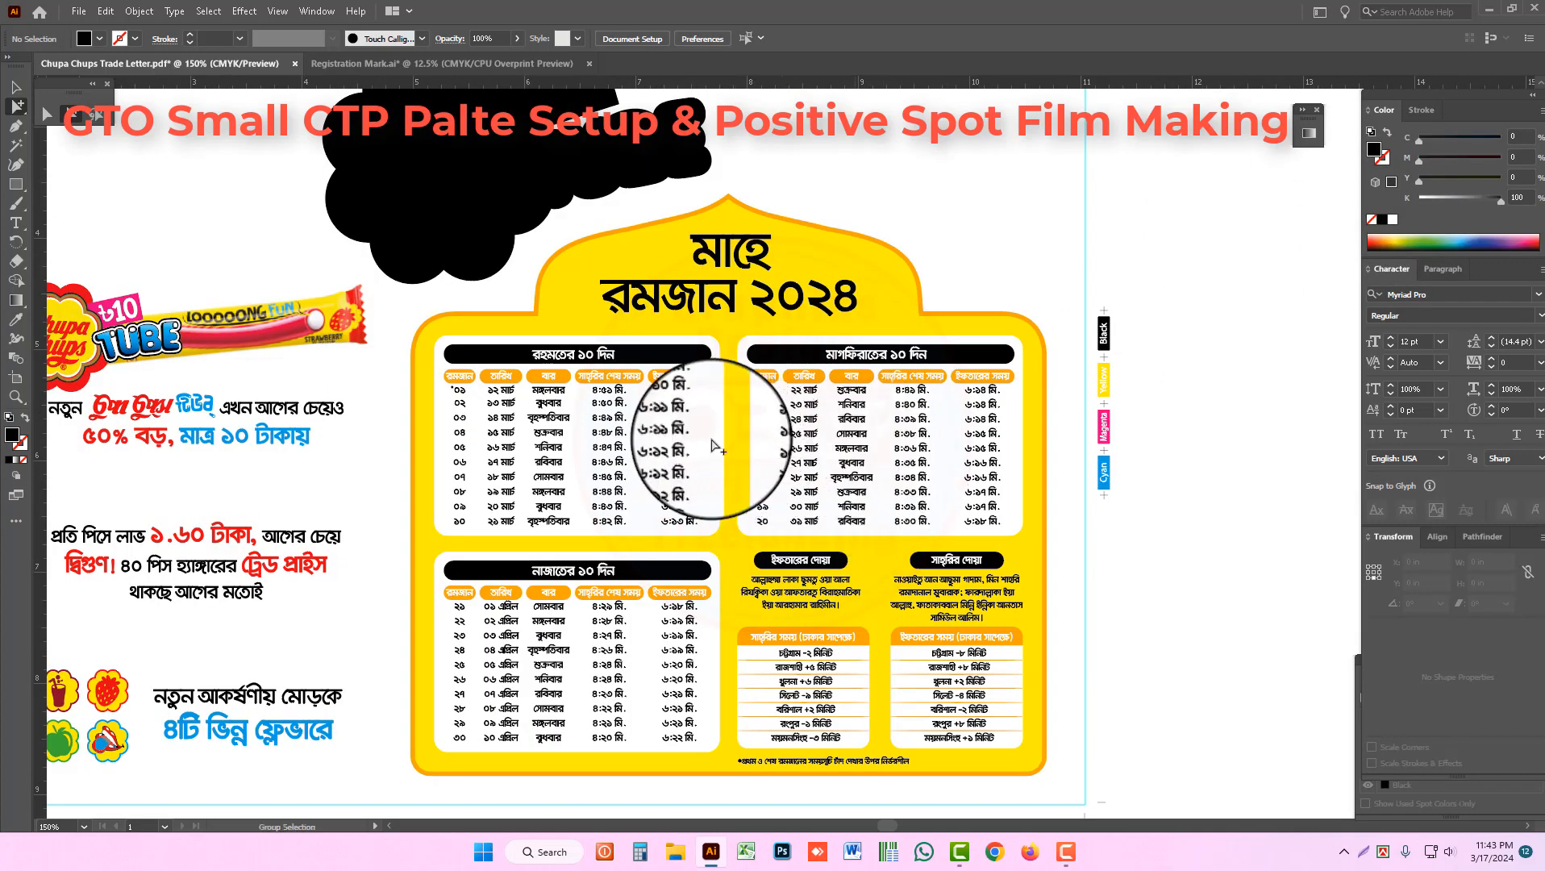
click(619, 398)
key(Delete)
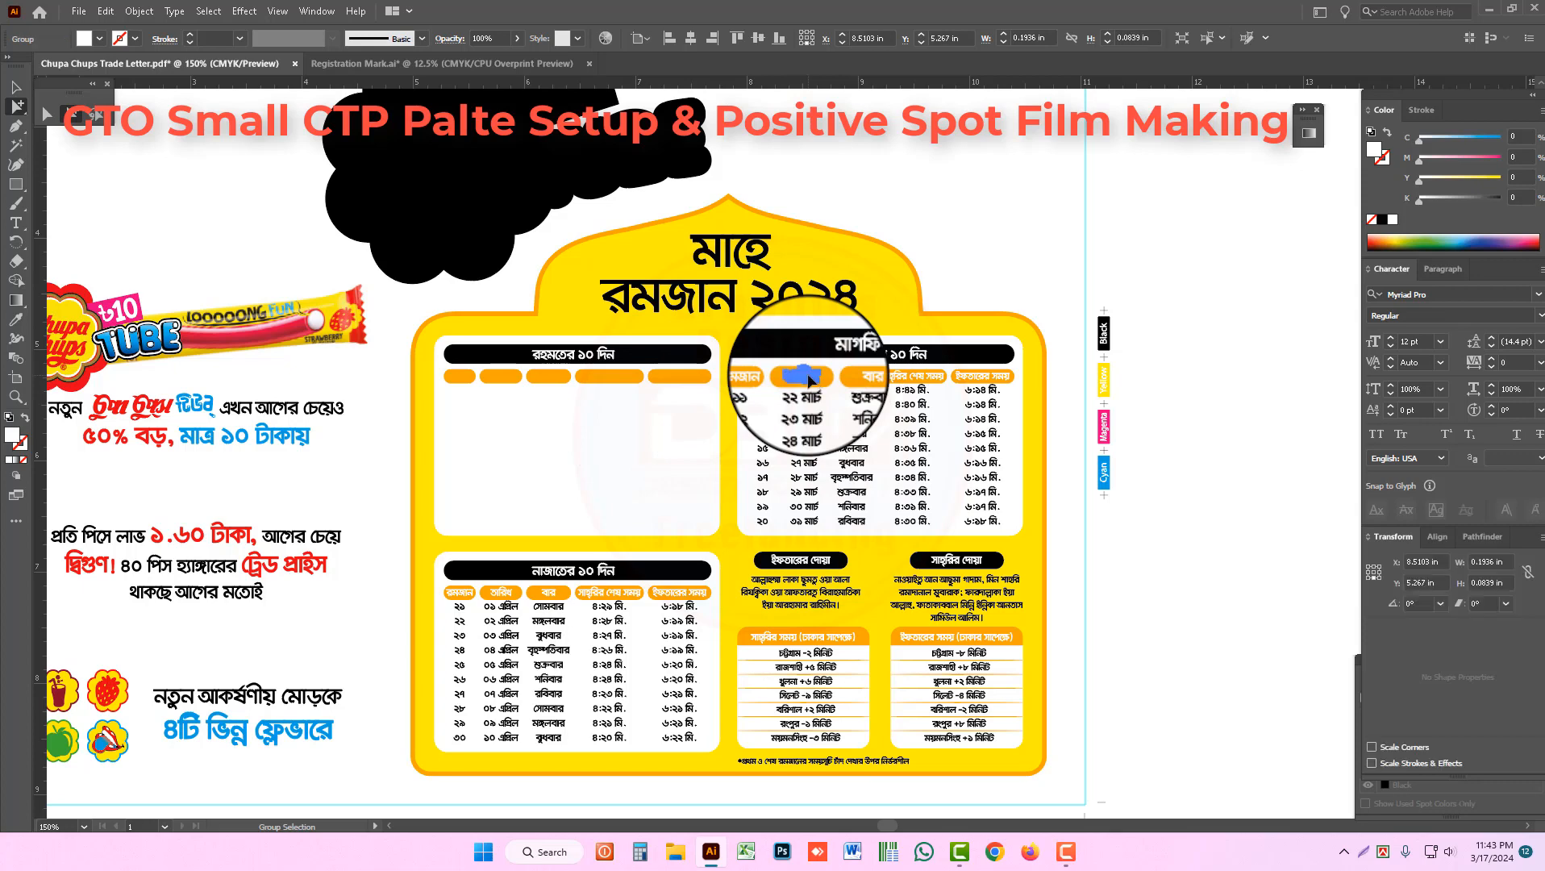
key(Delete)
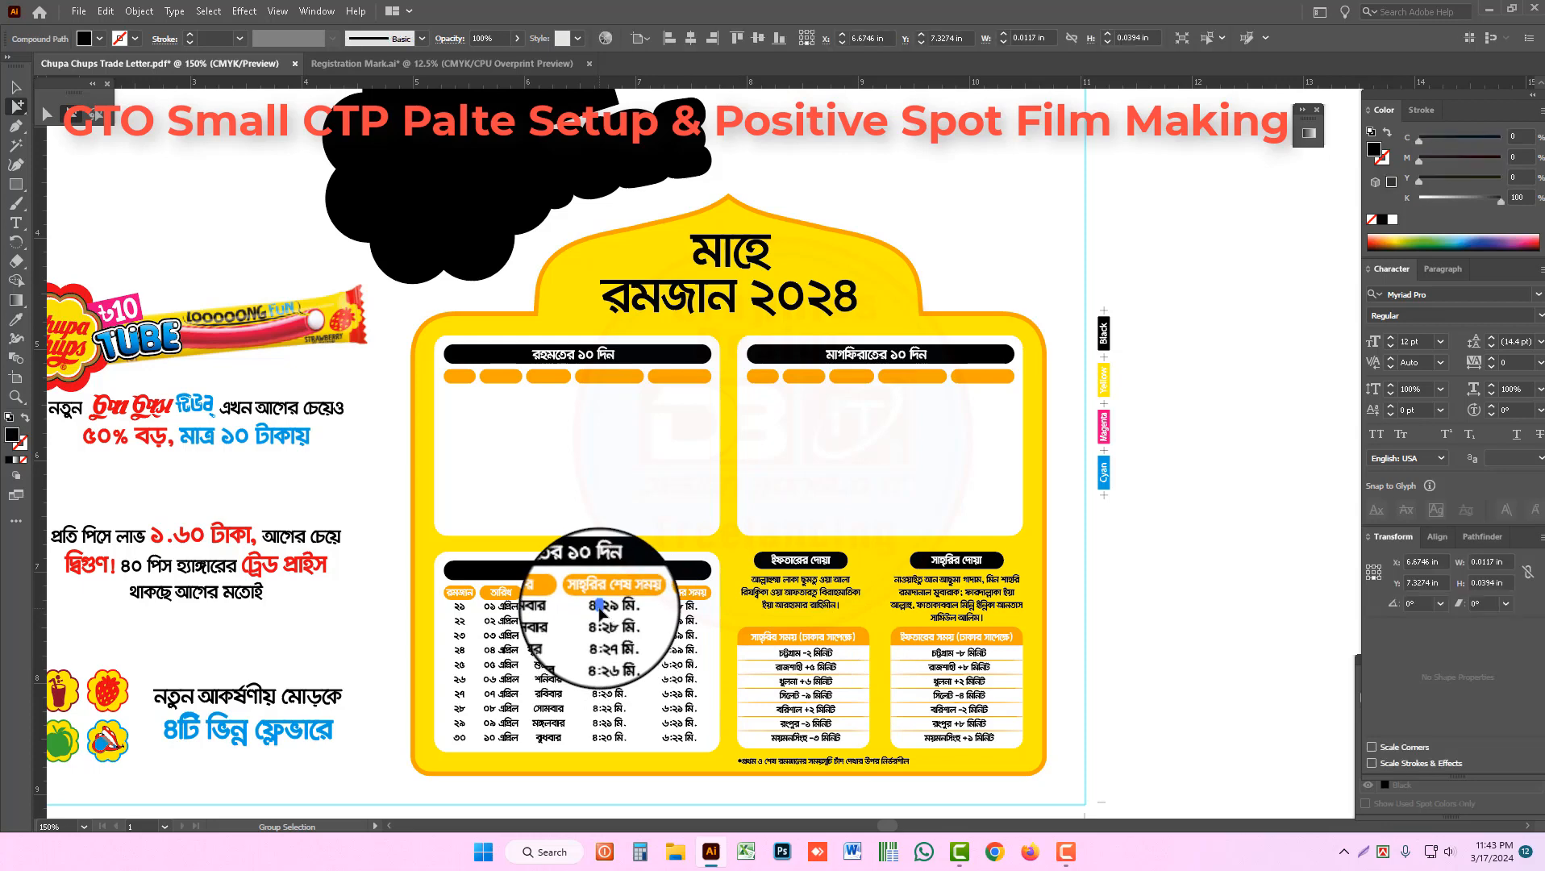
click(599, 614)
key(Delete)
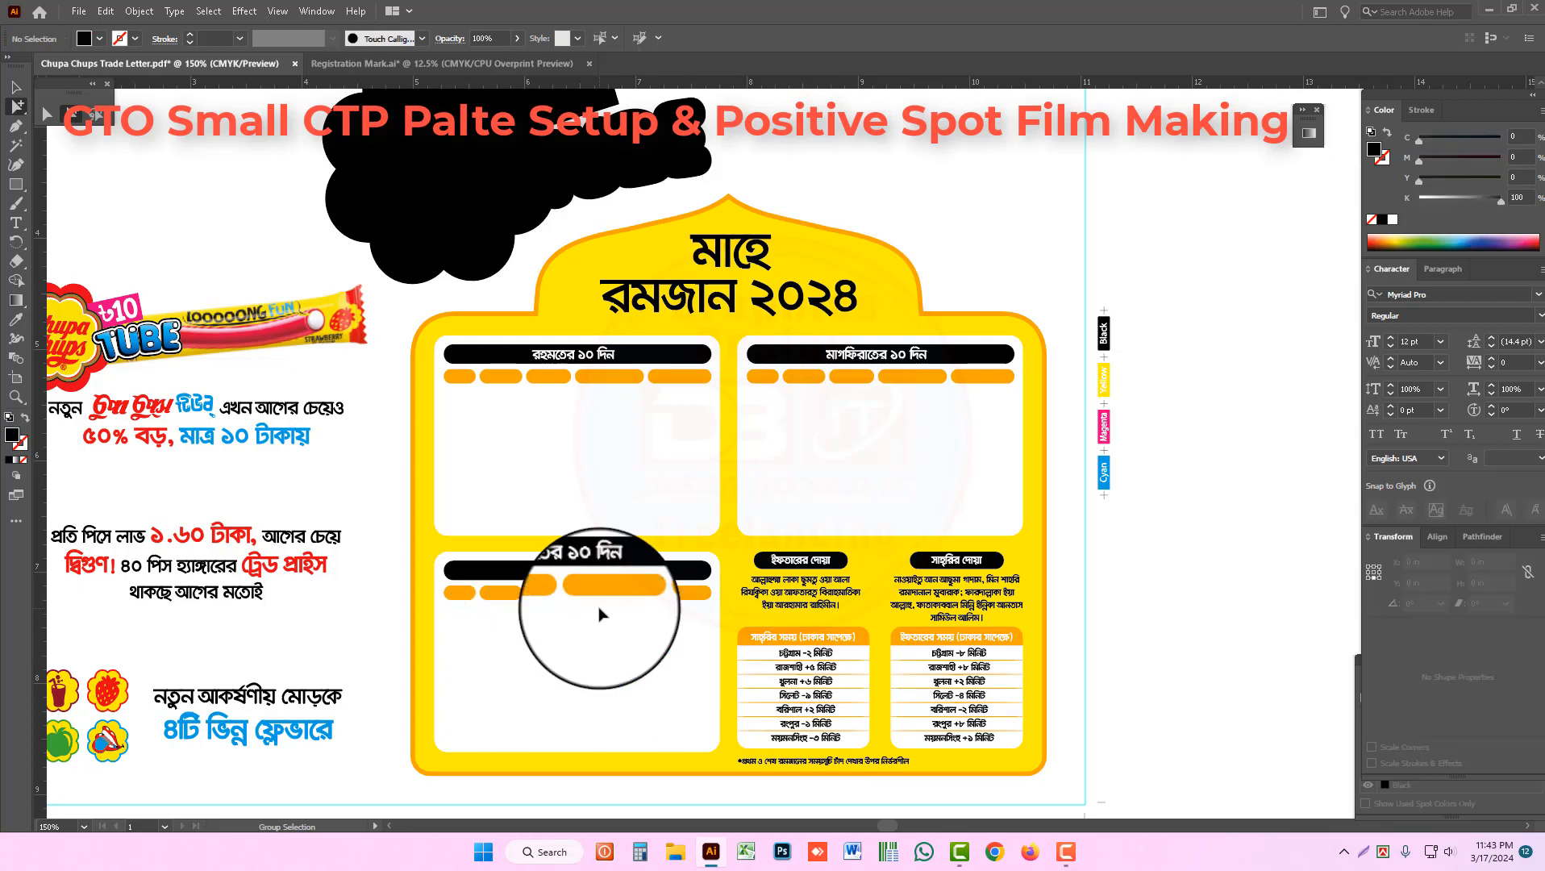
Step: Delete the white panel of the third timetable, plus the entries and white panel of the সাহরির সময় table, keeping the large yellow panel
click(640, 628)
key(Delete)
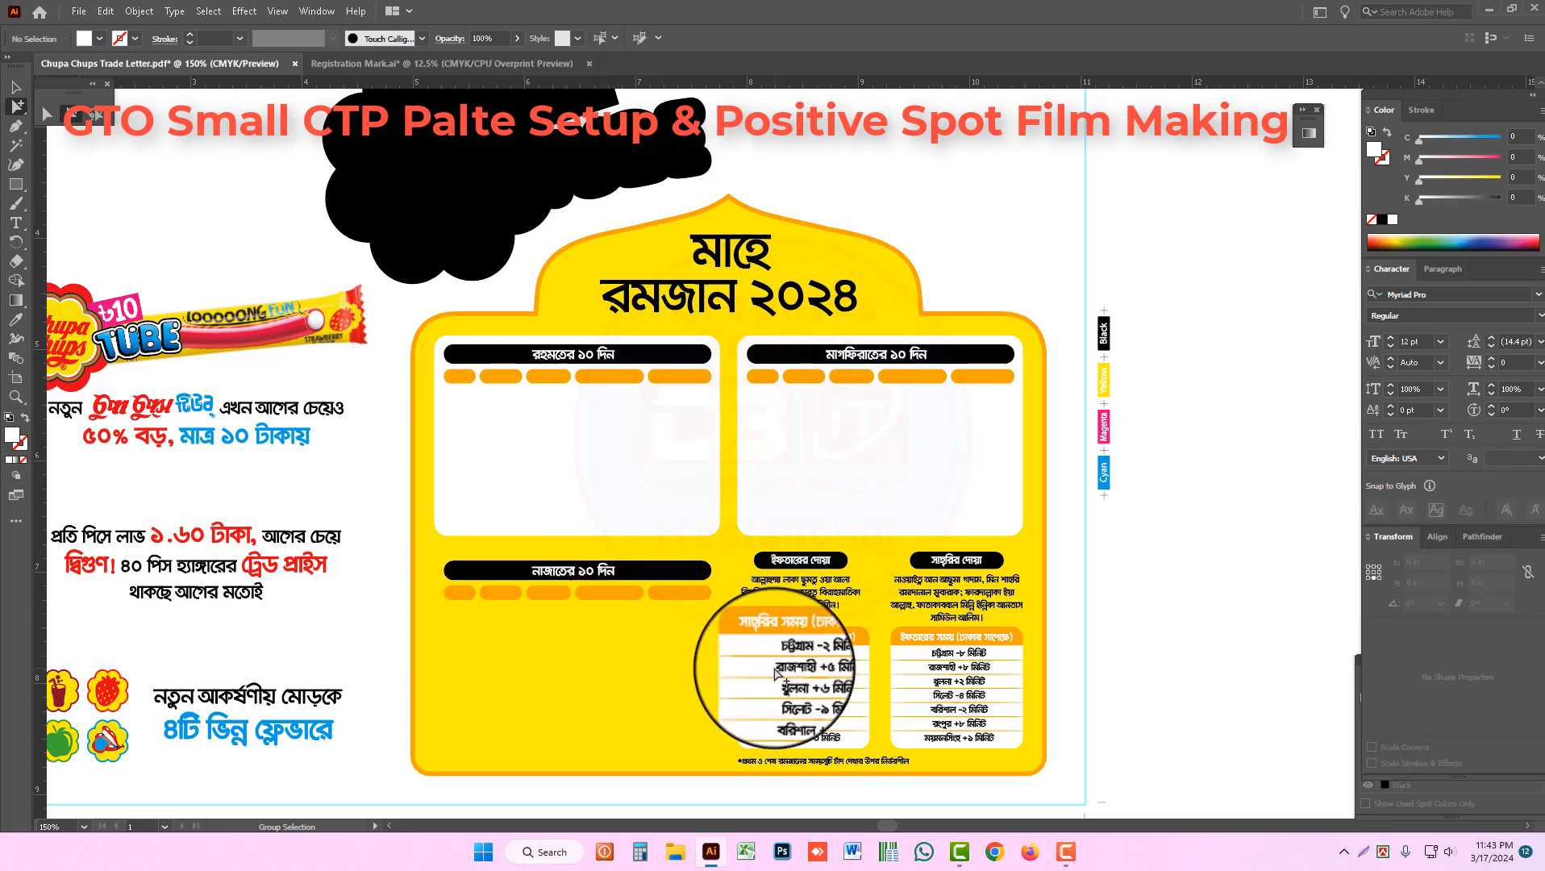
click(690, 668)
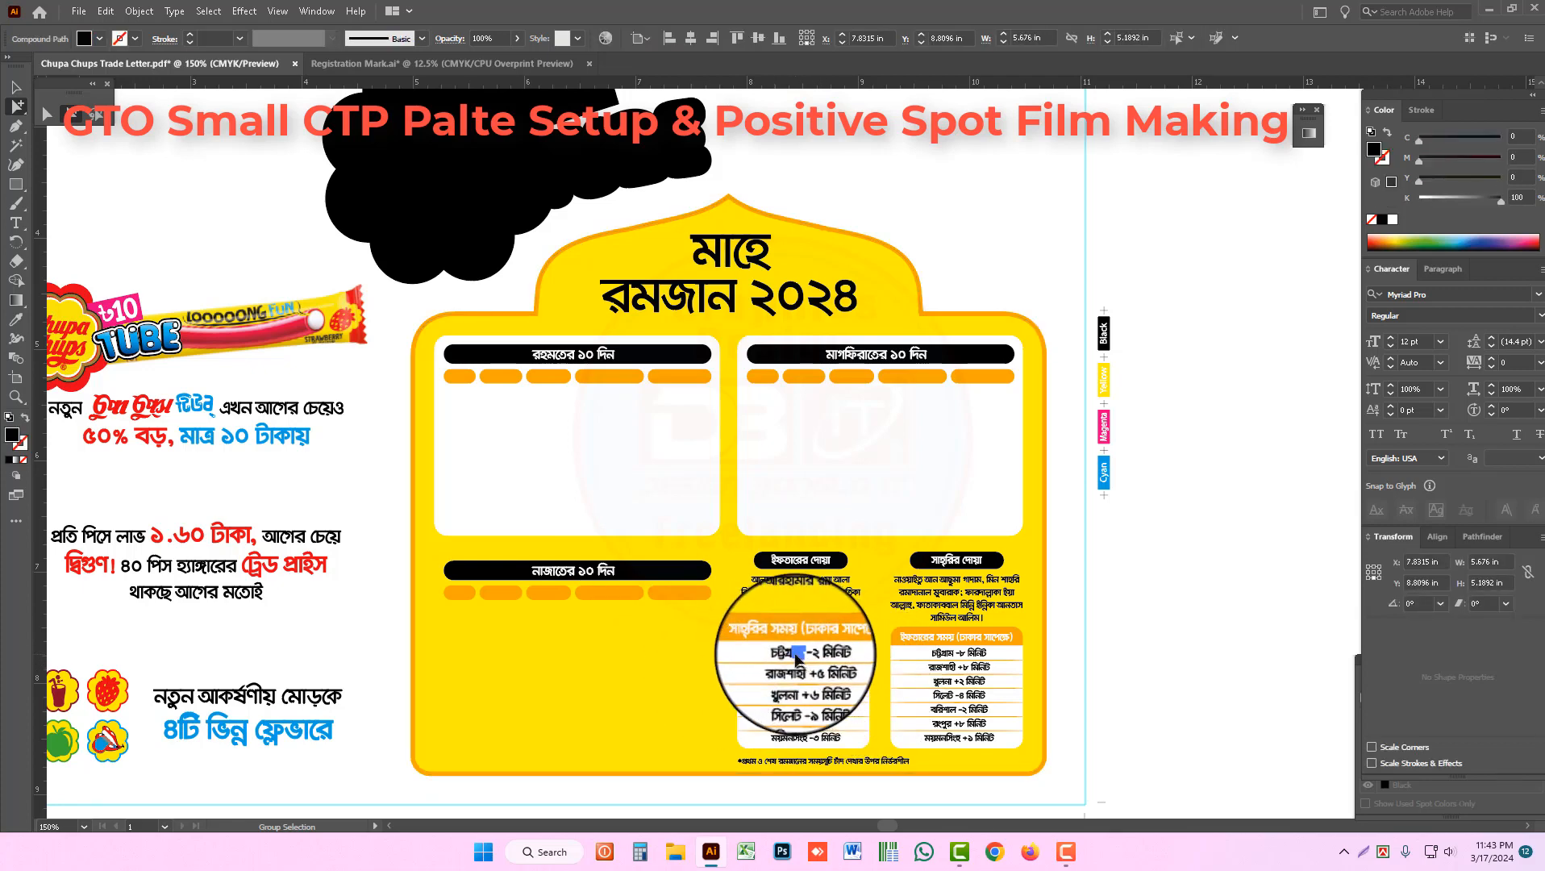
key(Delete)
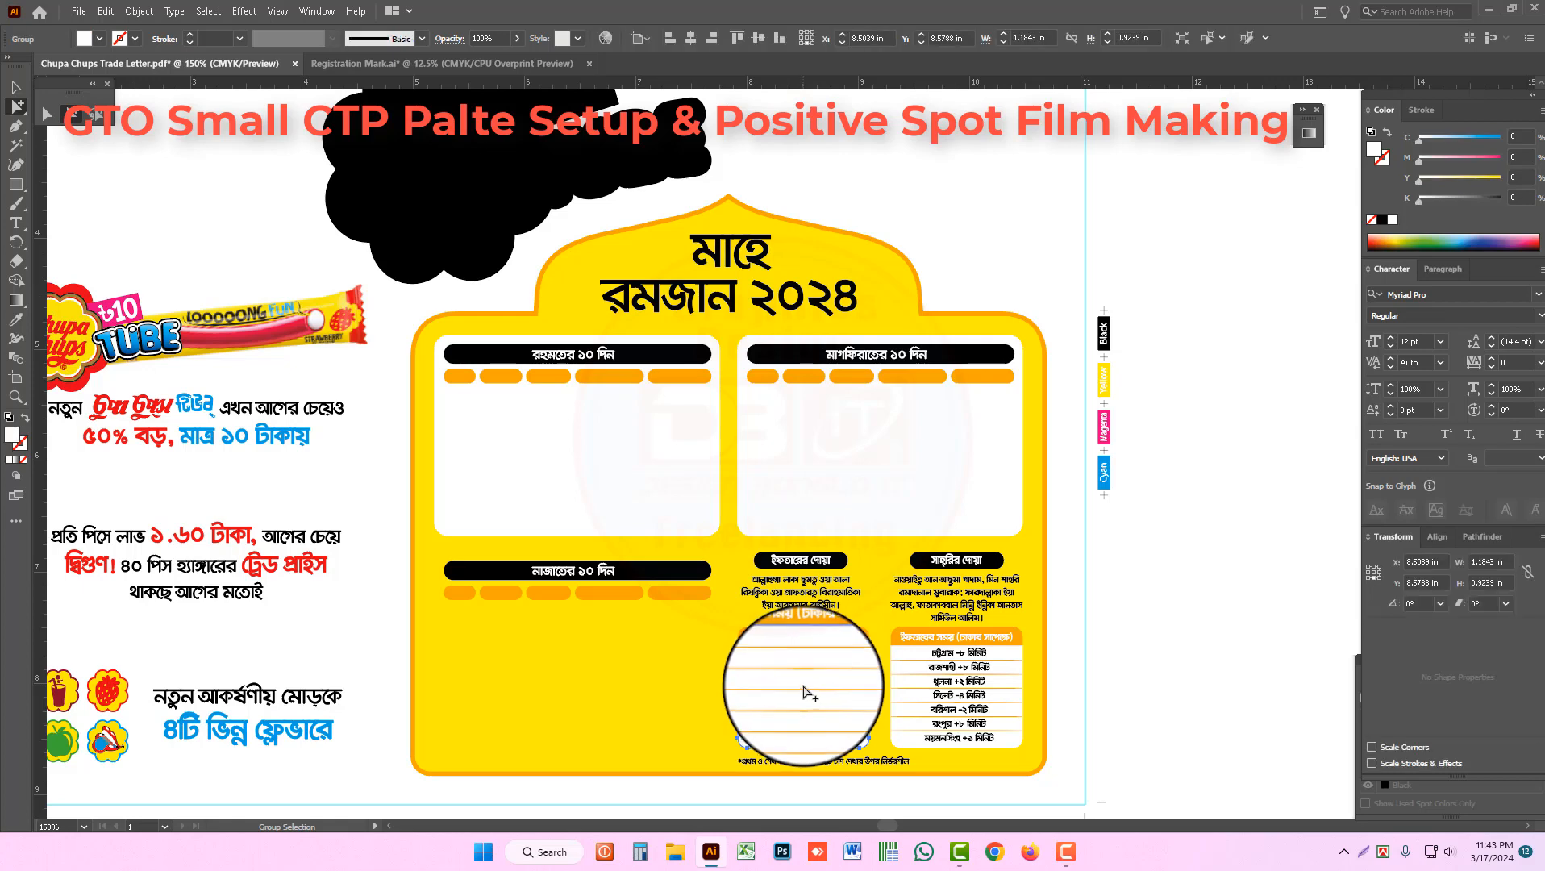
key(Delete)
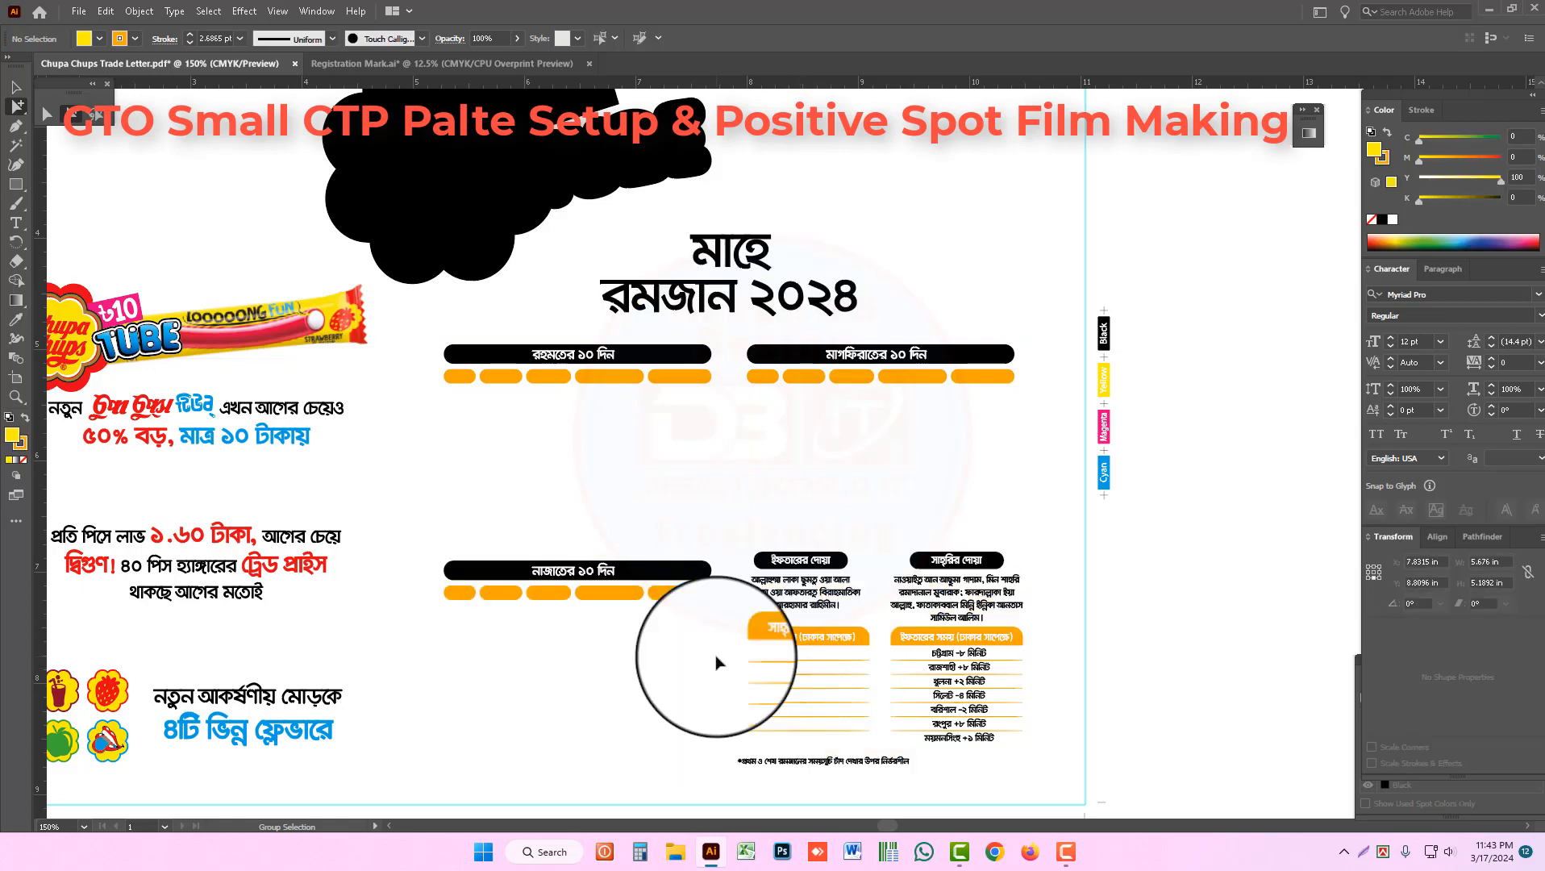
key(ctrl+z)
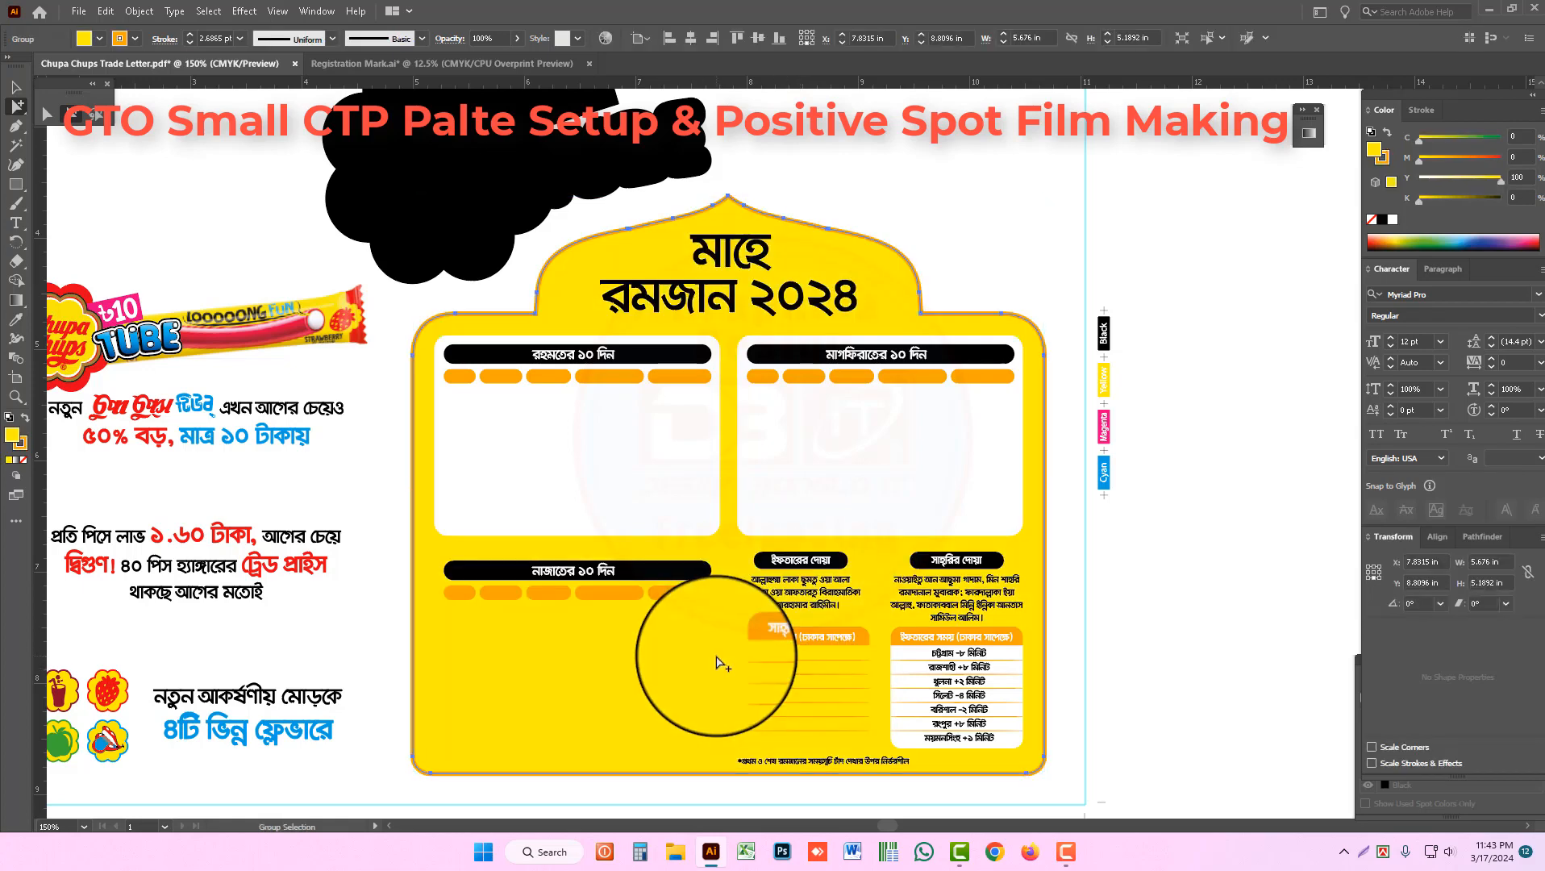
Step: Delete the small footnote at the lower edge of the yellow panel
alt+click(753, 763)
click(754, 765)
key(Delete)
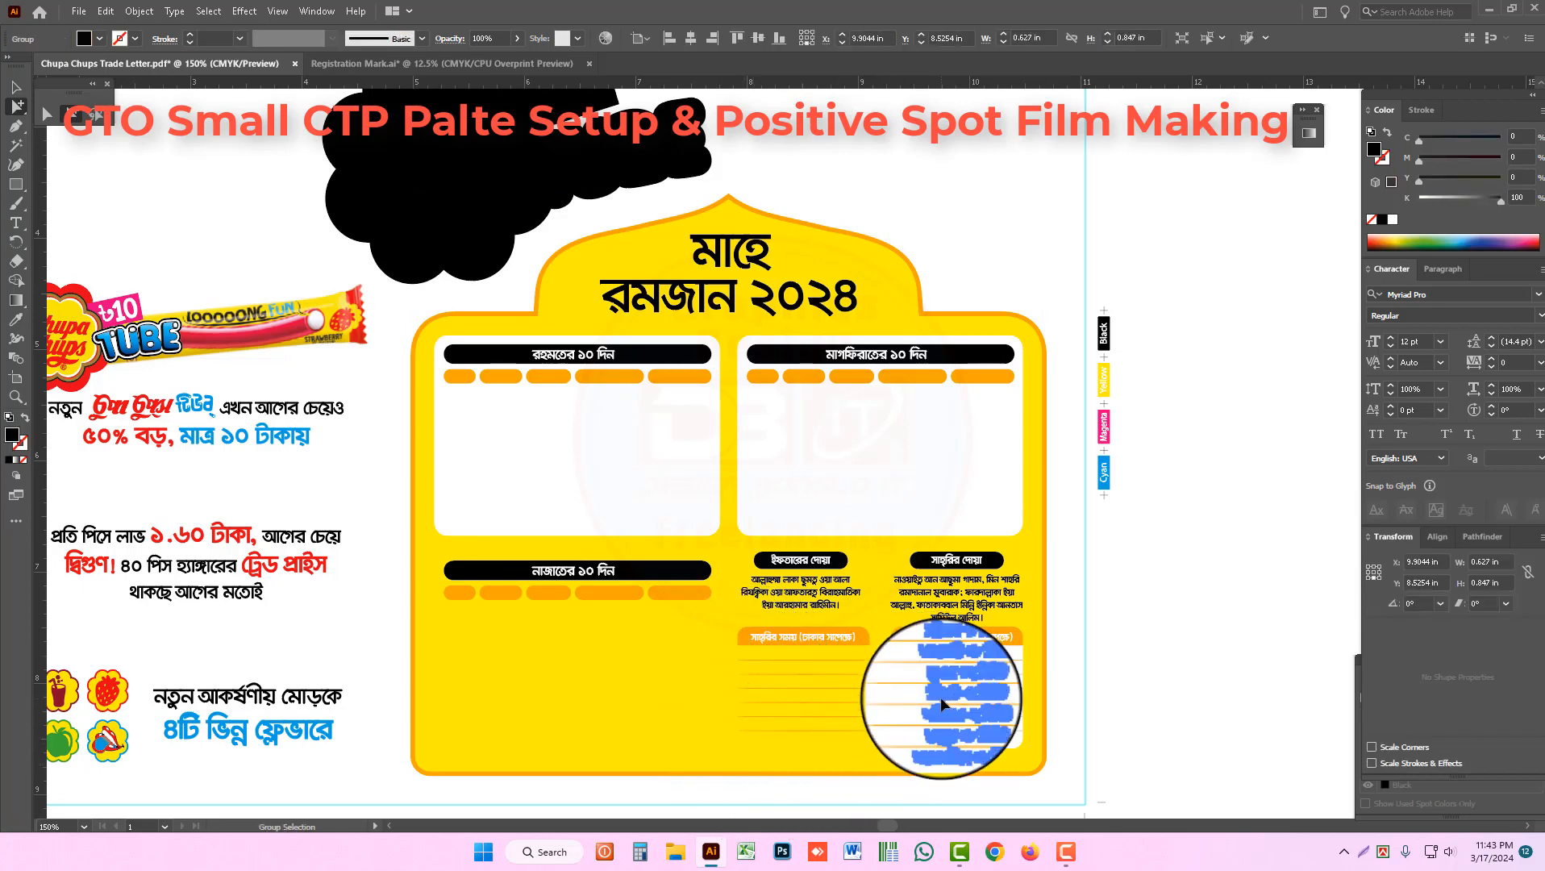
Step: Delete the entries of the ইফতারের সময় table and the two prayer texts under their black headings
click(957, 607)
key(Delete)
click(844, 595)
click(844, 595)
key(Delete)
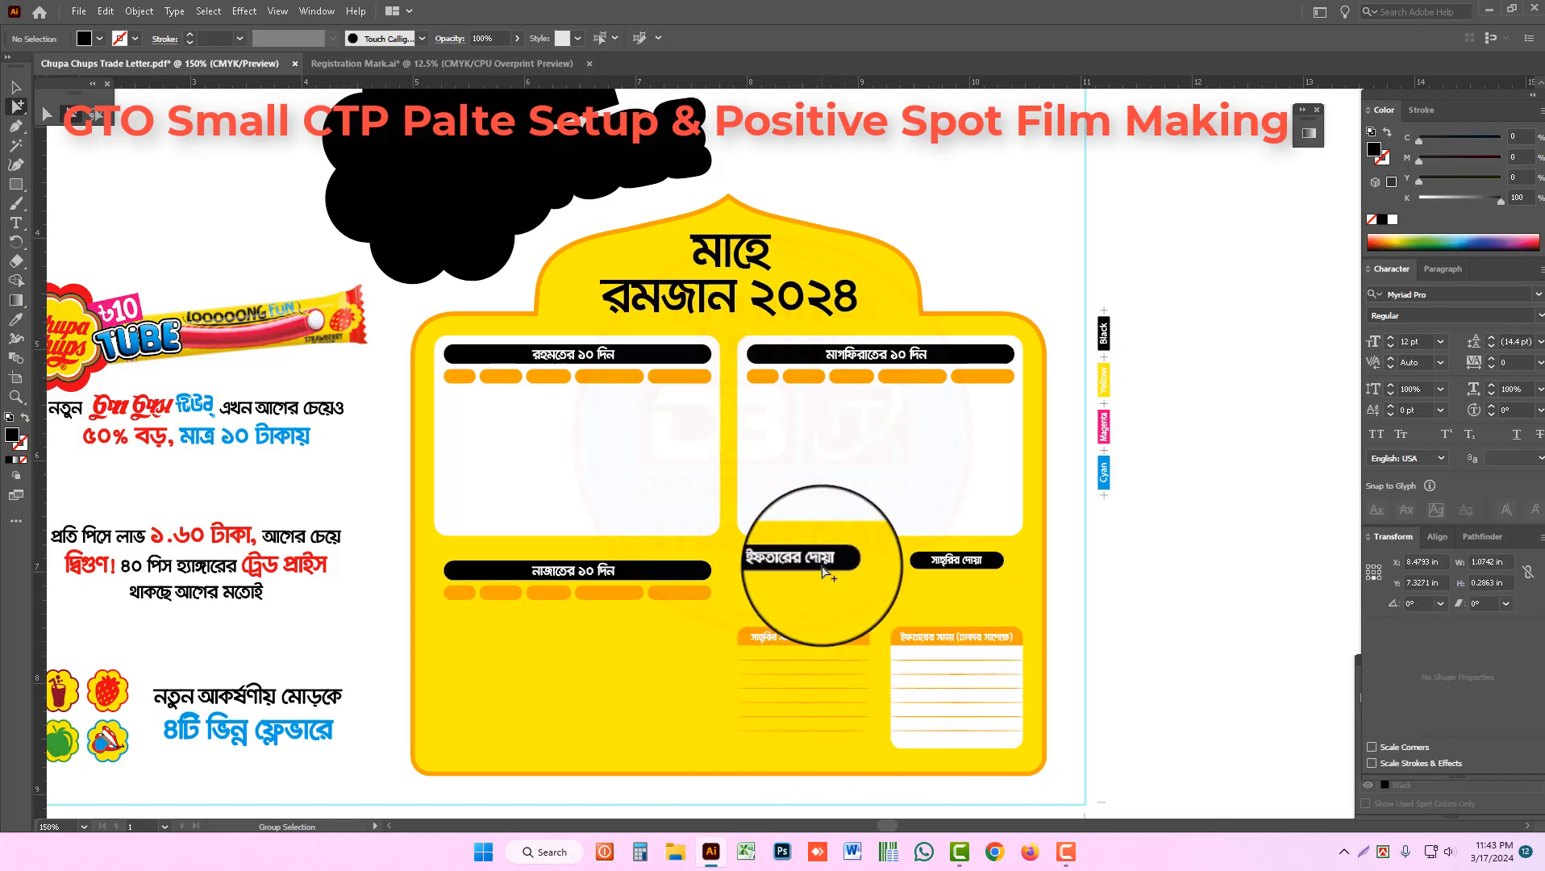
Step: Delete the titles on the two prayer headings, the two time tables and the নাজাতের ১০ দিন timetable, keeping their bars
click(943, 571)
key(Delete)
double_click(821, 639)
key(Delete)
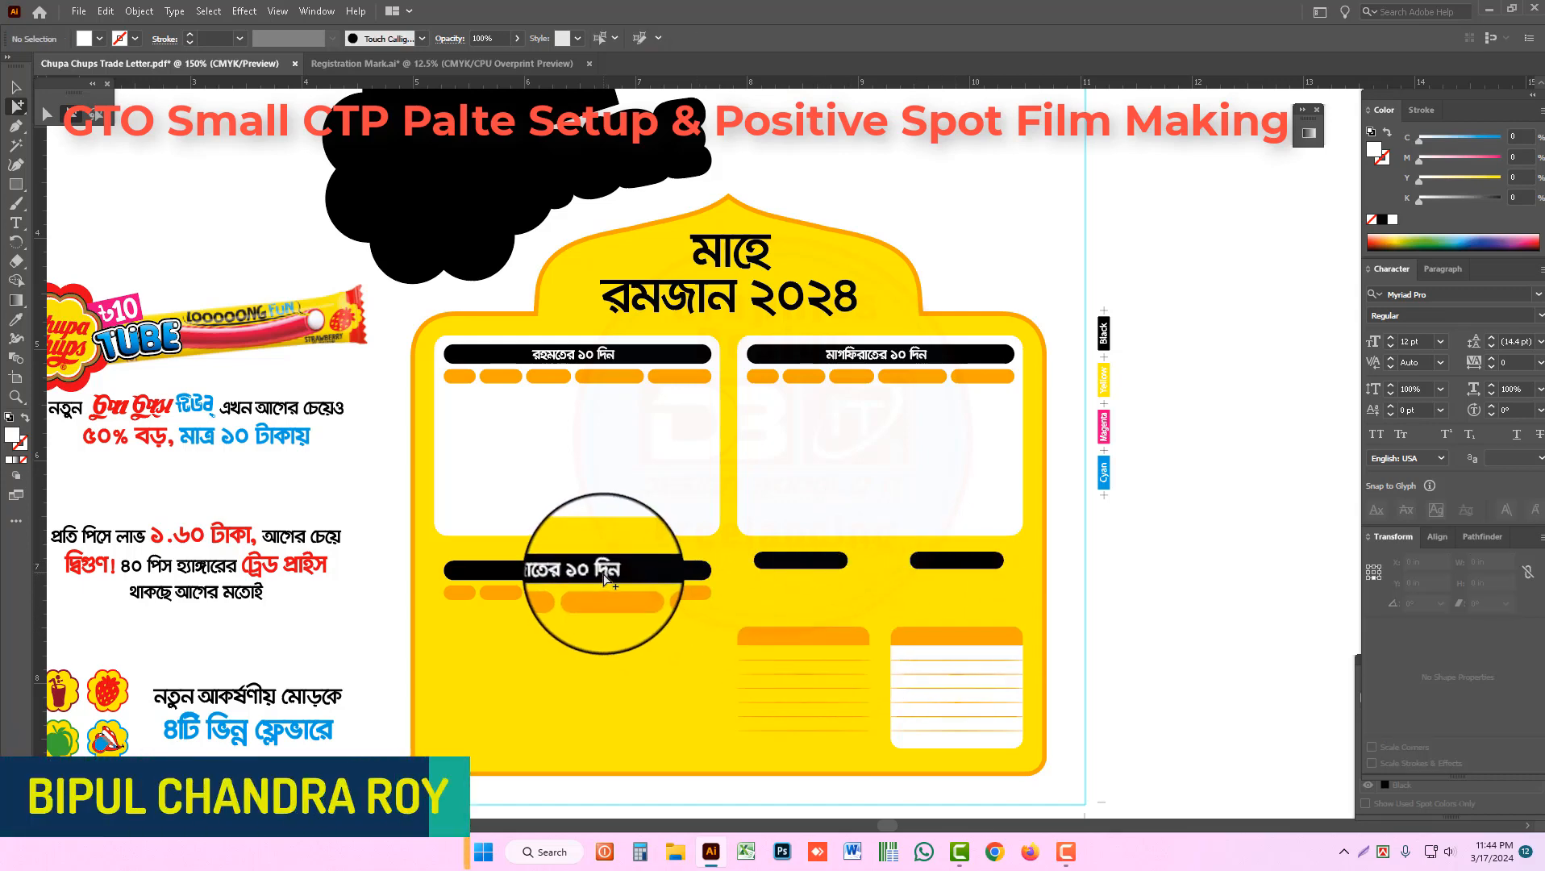
double_click(610, 568)
key(Delete)
Step: Fill the orange column pills of the third timetable and the orange title bars of the two time tables with black
drag(586, 603, 461, 592)
click(1383, 221)
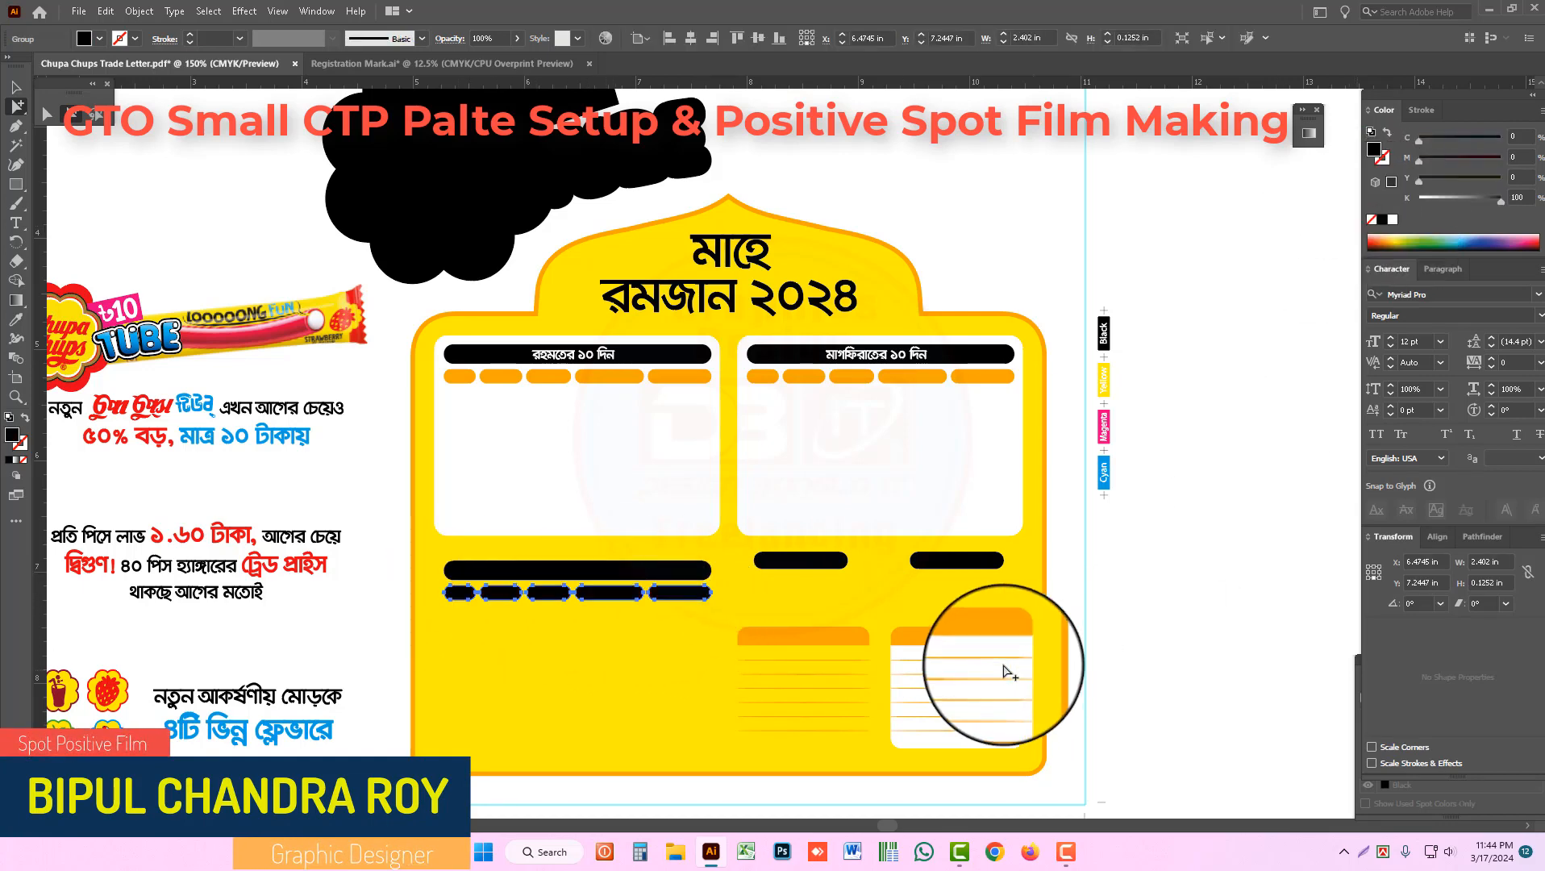
shift+click(839, 639)
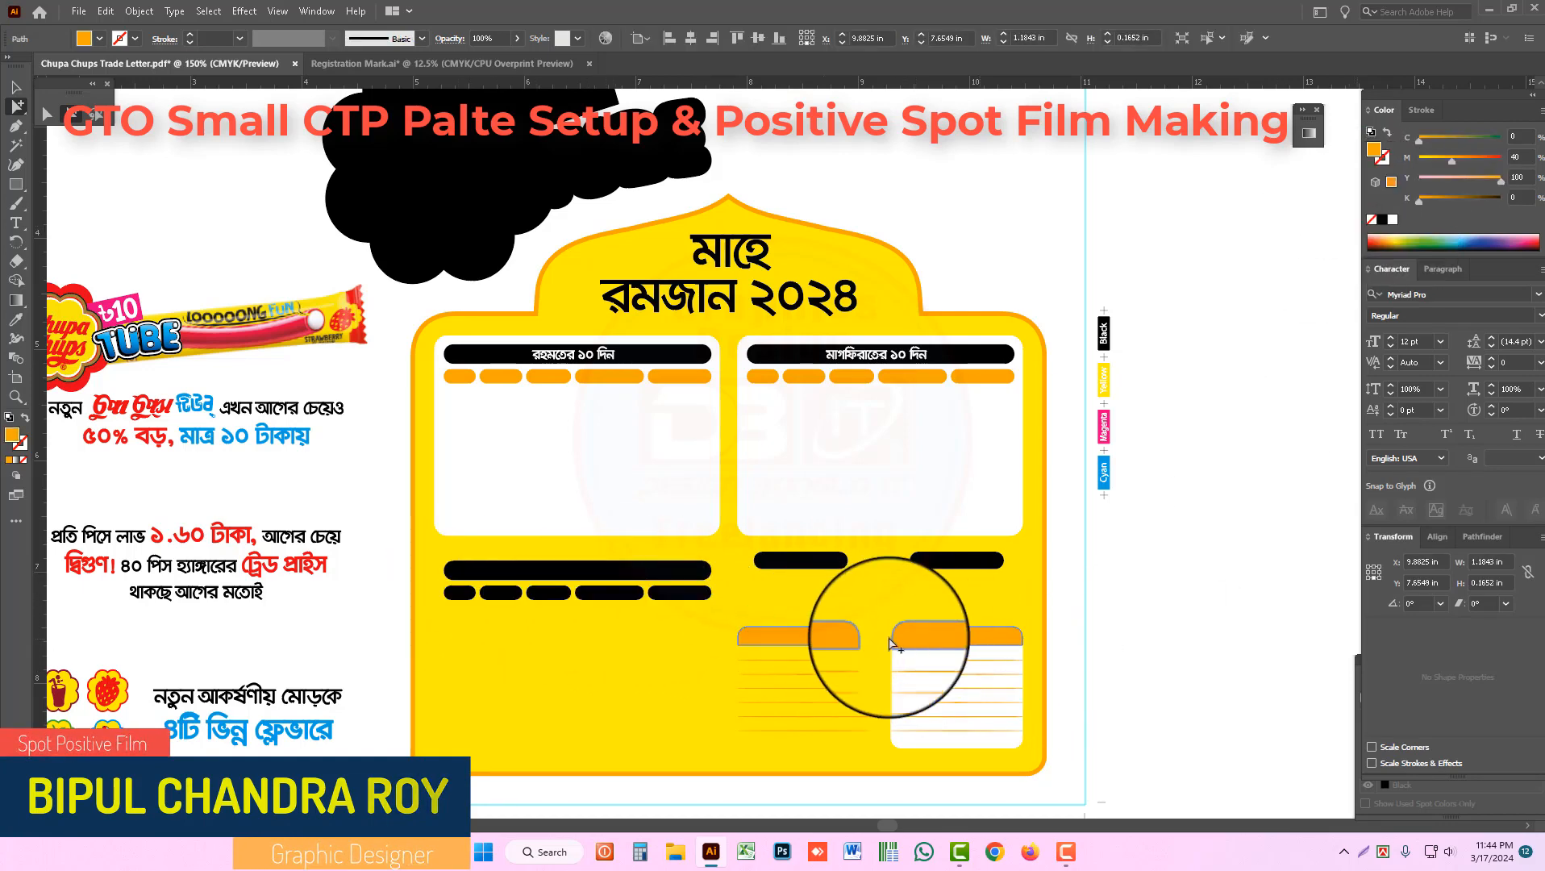
click(1382, 220)
Step: Delete the ruled lines and white panel of the two time tables, plus the white panels of the first two timetables
drag(968, 757, 806, 657)
key(Delete)
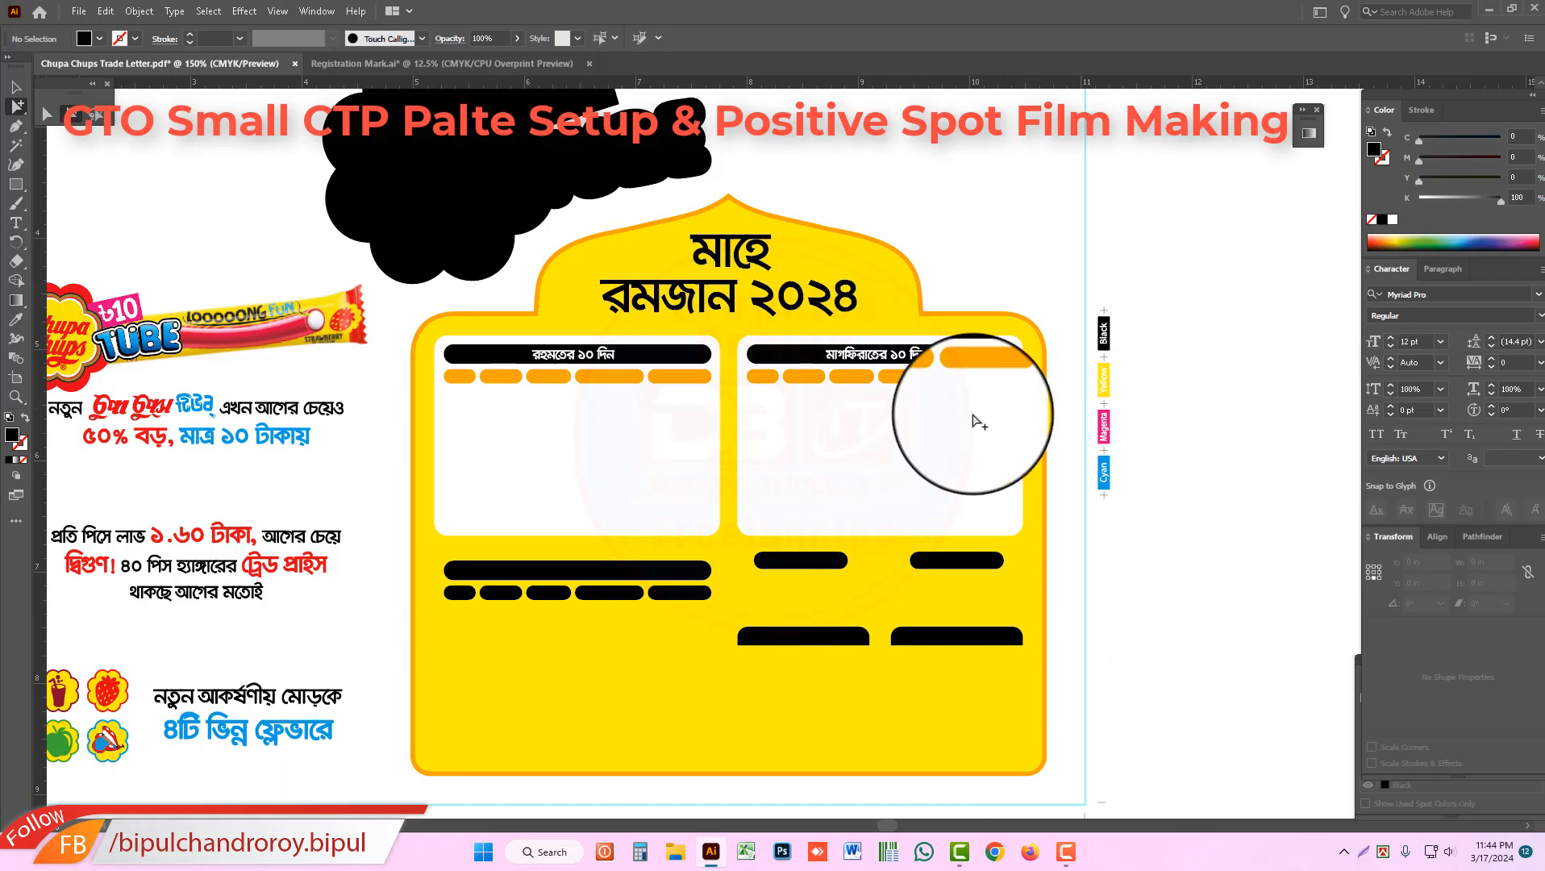
click(673, 472)
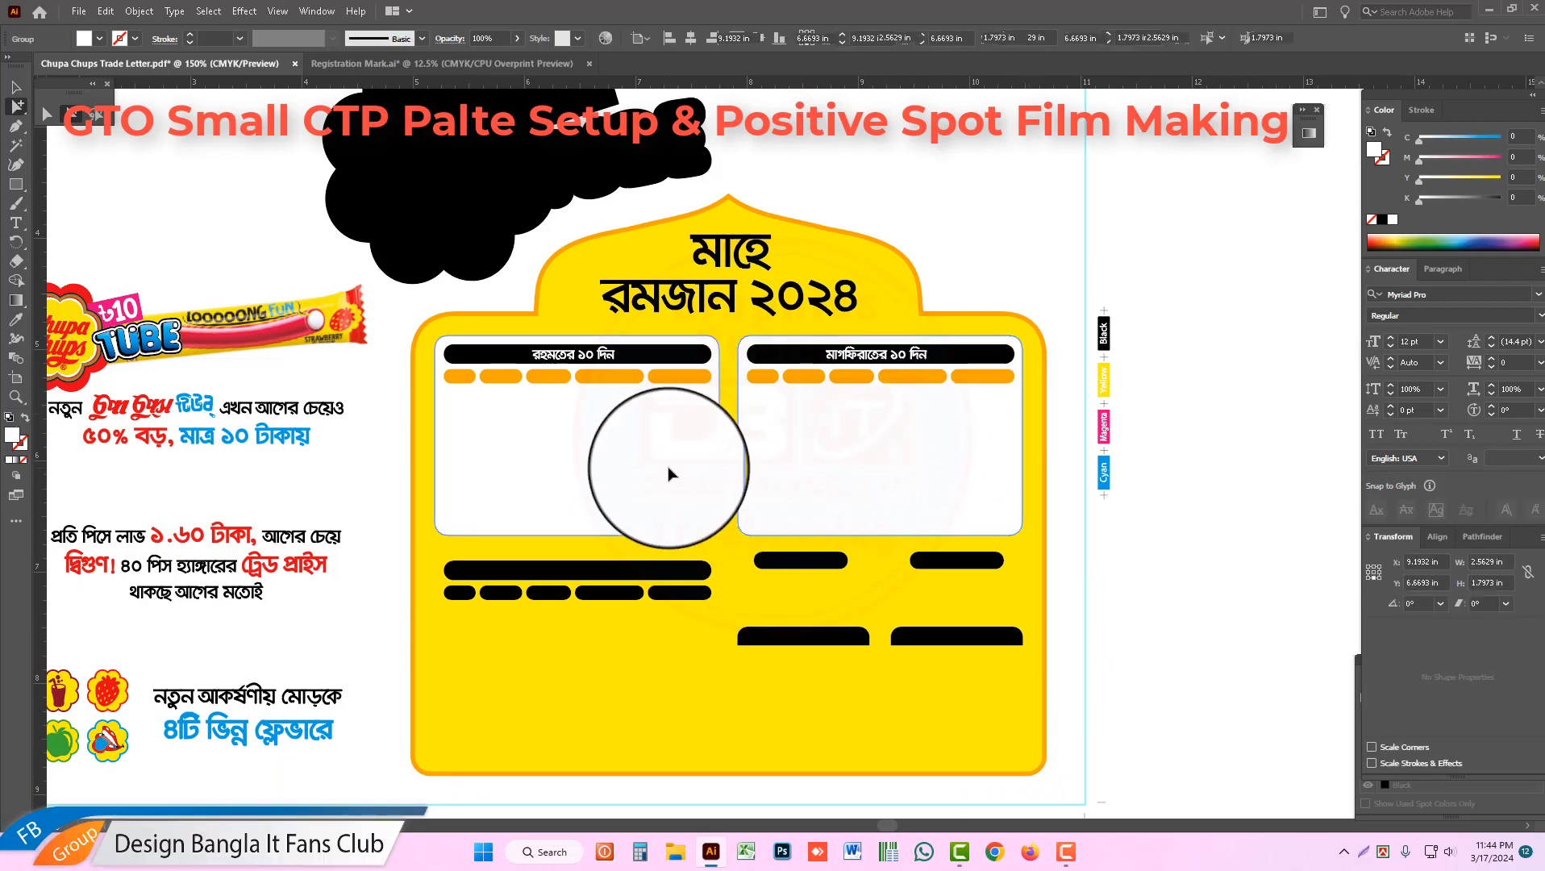
key(Delete)
Step: Fill the orange column pills of the first two timetables with black and delete the titles on their heading bars
drag(476, 381, 476, 379)
click(1382, 221)
click(901, 361)
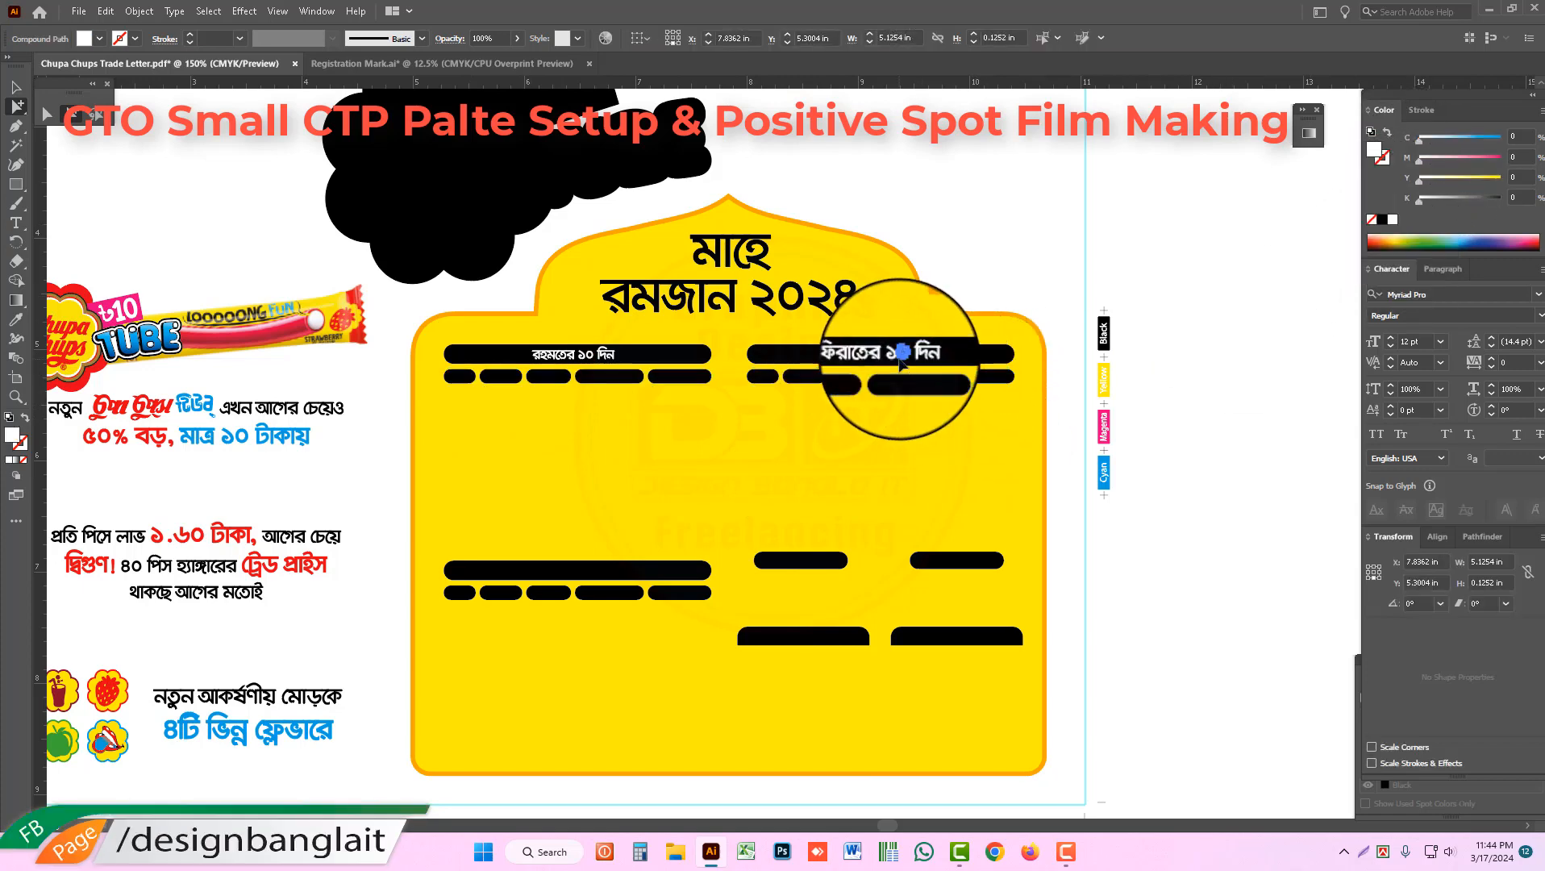
key(Delete)
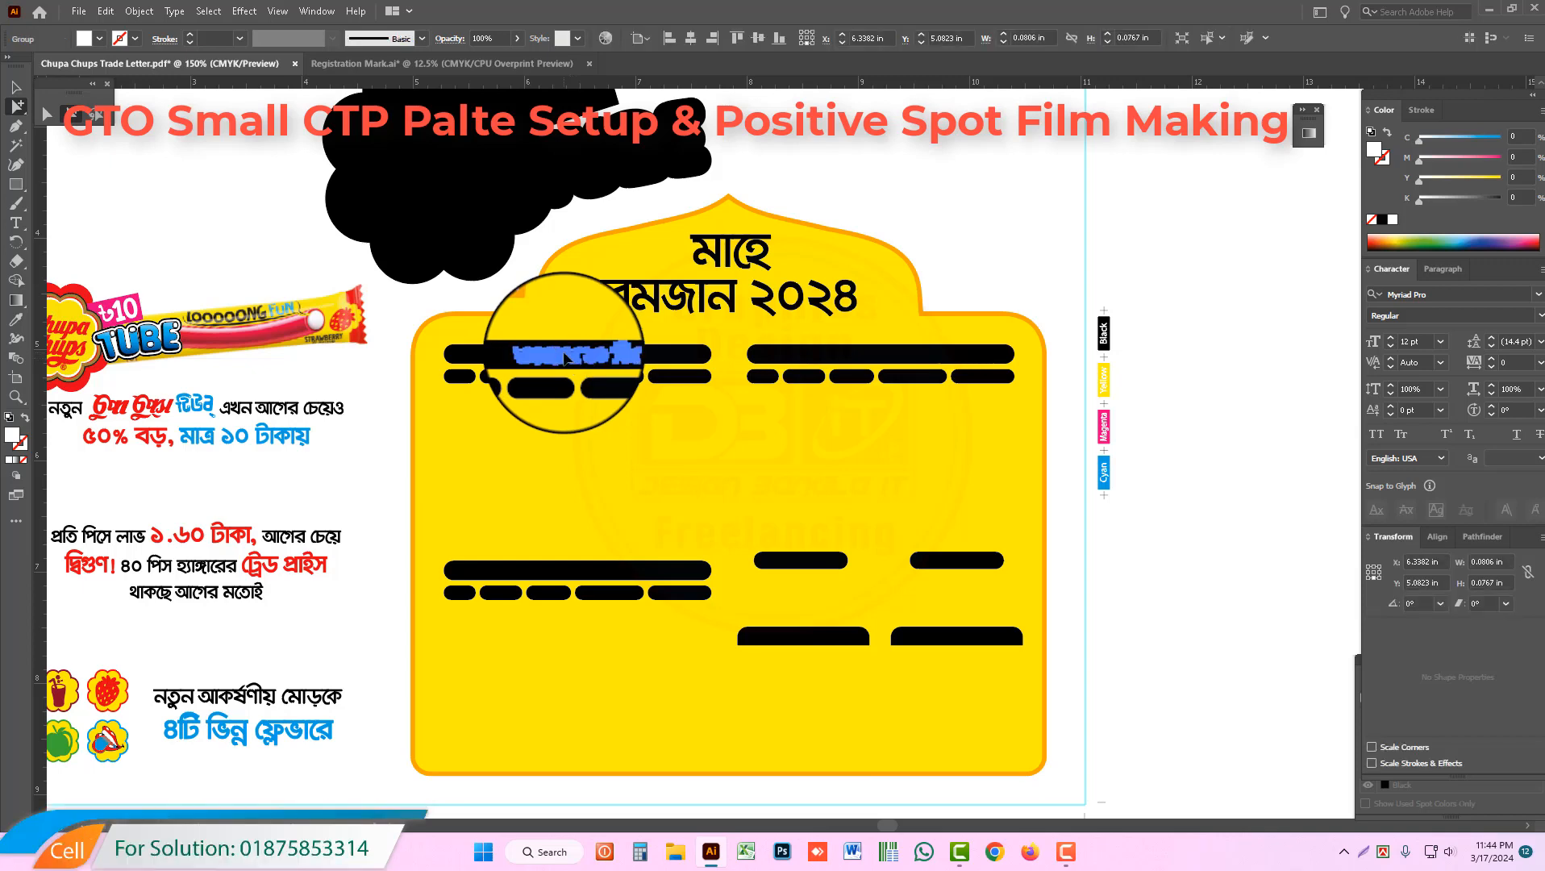
key(Delete)
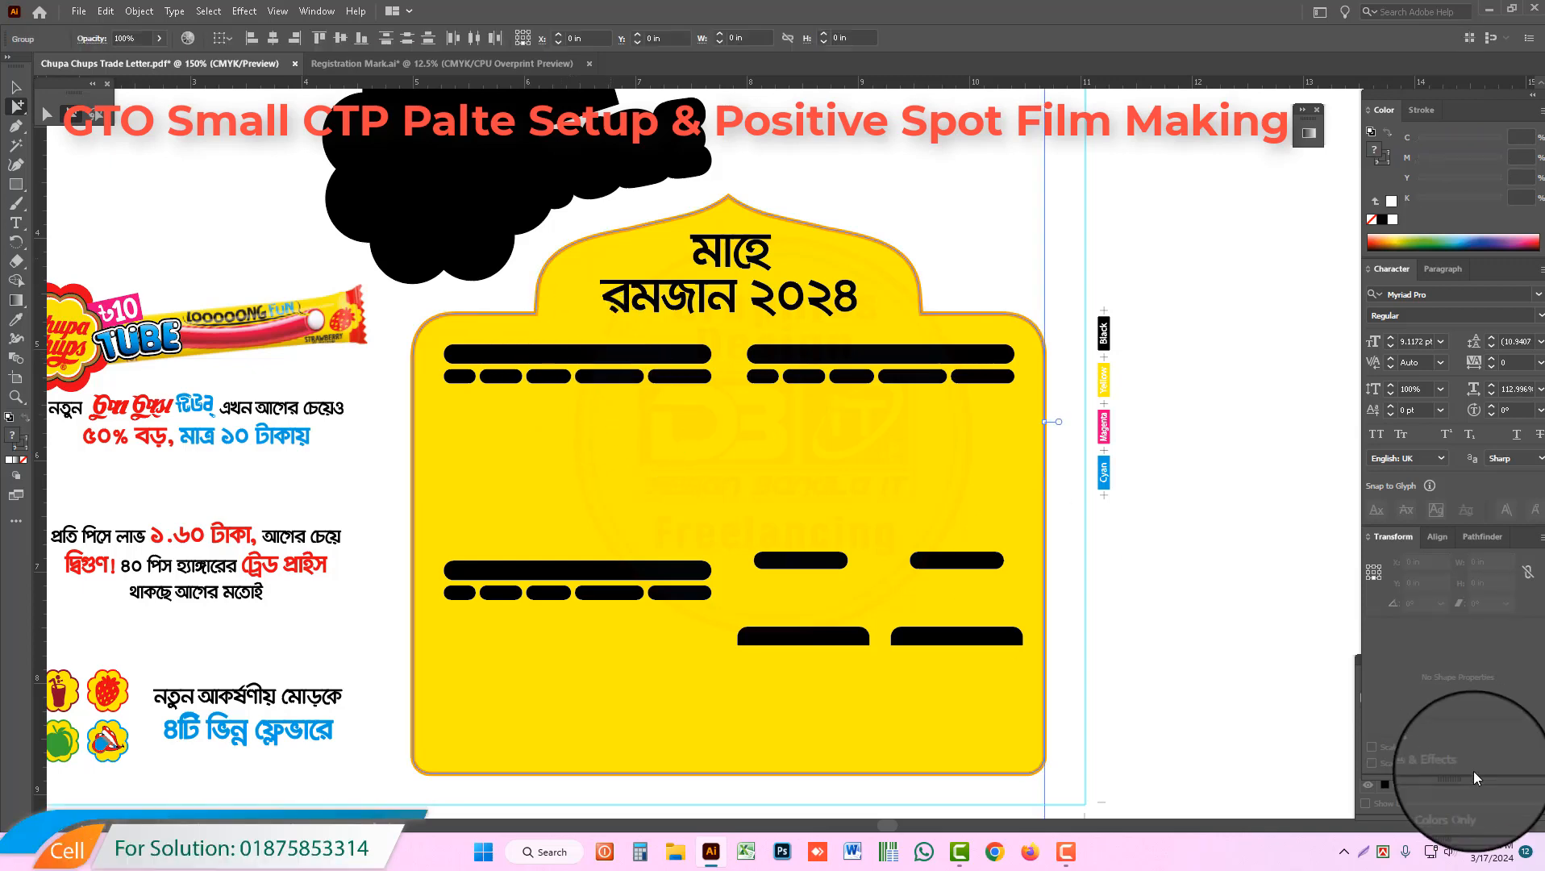
Step: Delete the large yellow panel with the orange outline behind the timetables
click(982, 322)
key(Delete)
drag(734, 467, 996, 469)
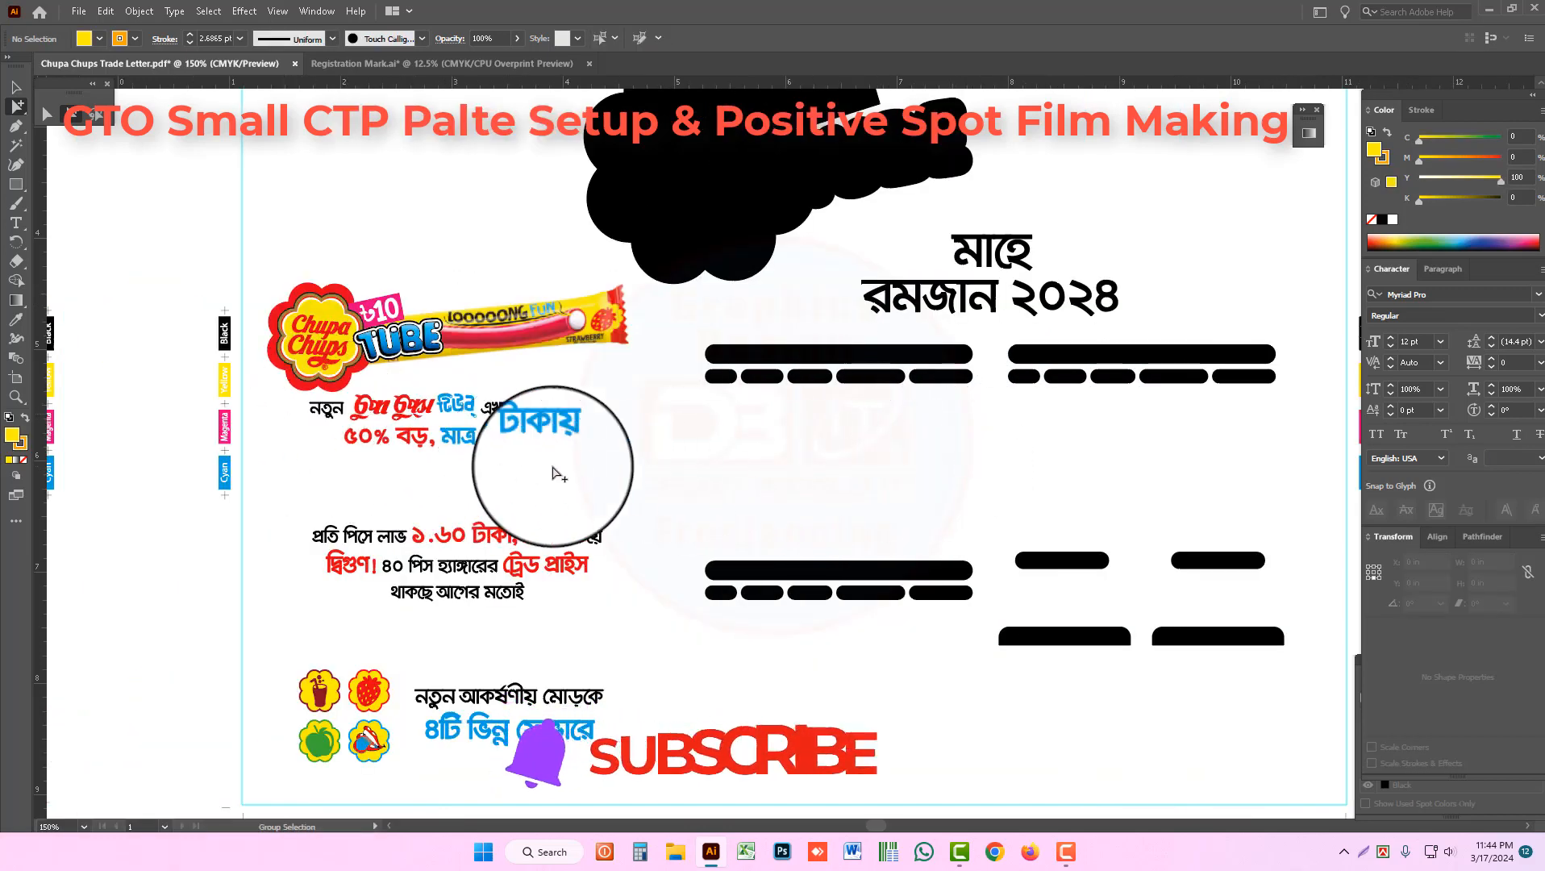
Step: Fill the three Bangla slogan text blocks below the candy pack with black
click(312, 406)
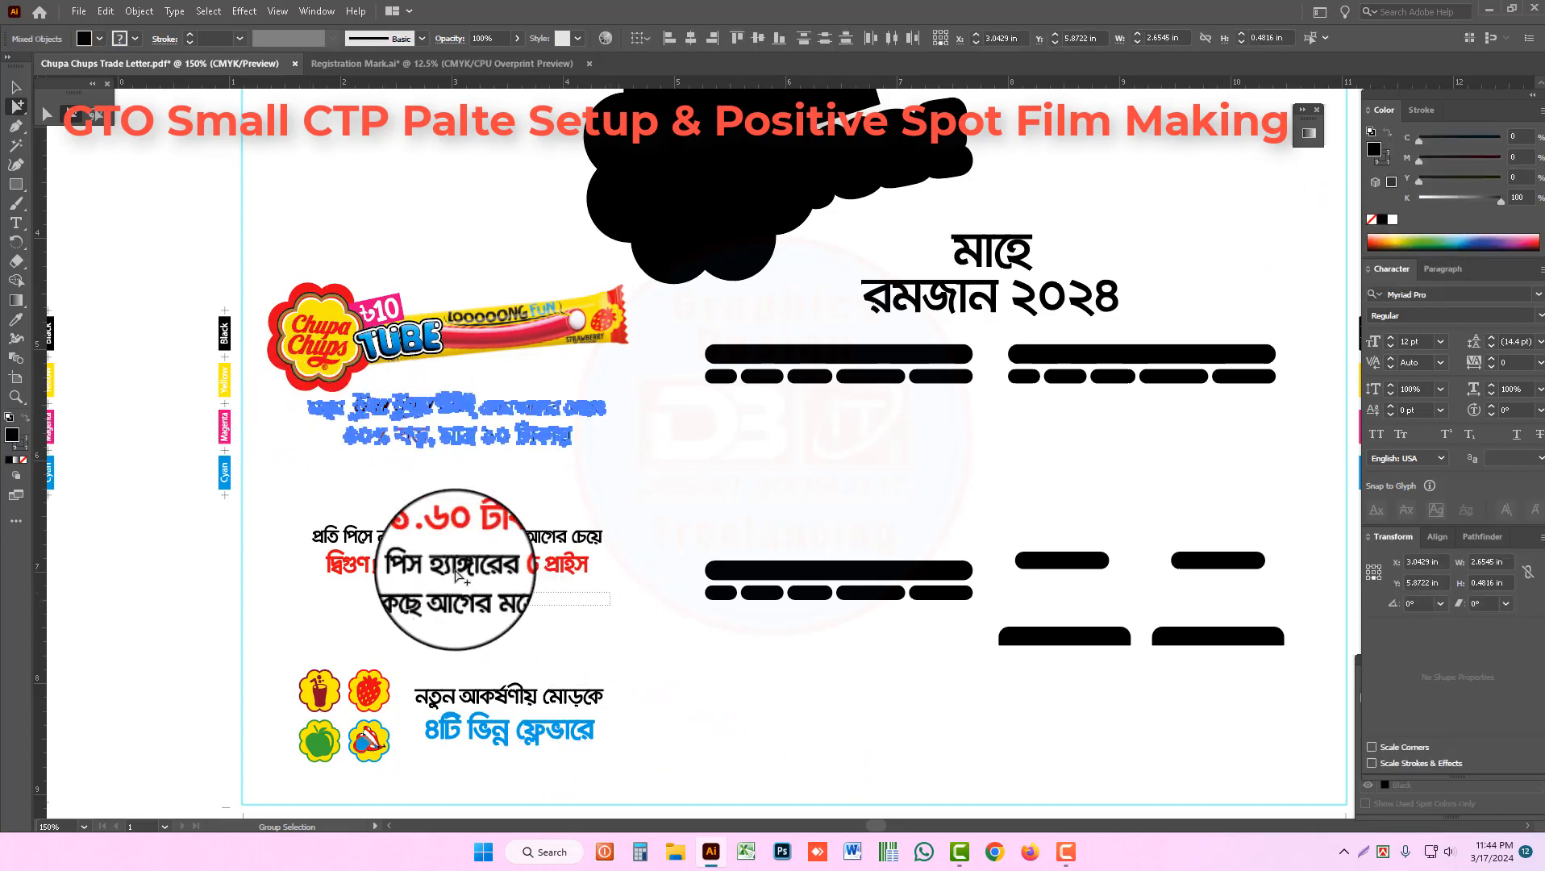
click(328, 497)
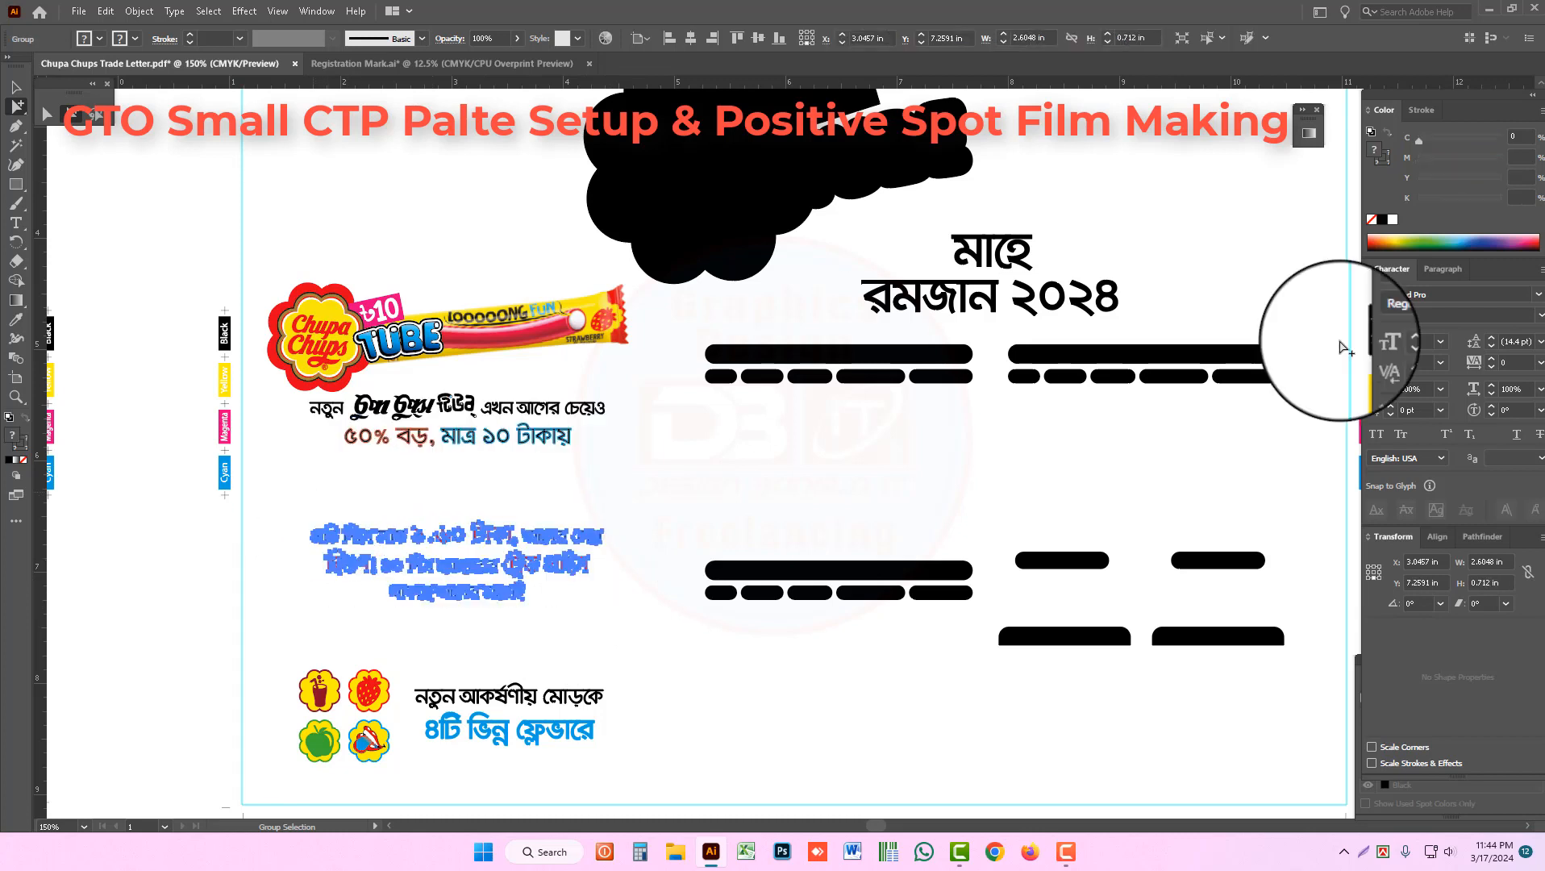
click(1383, 223)
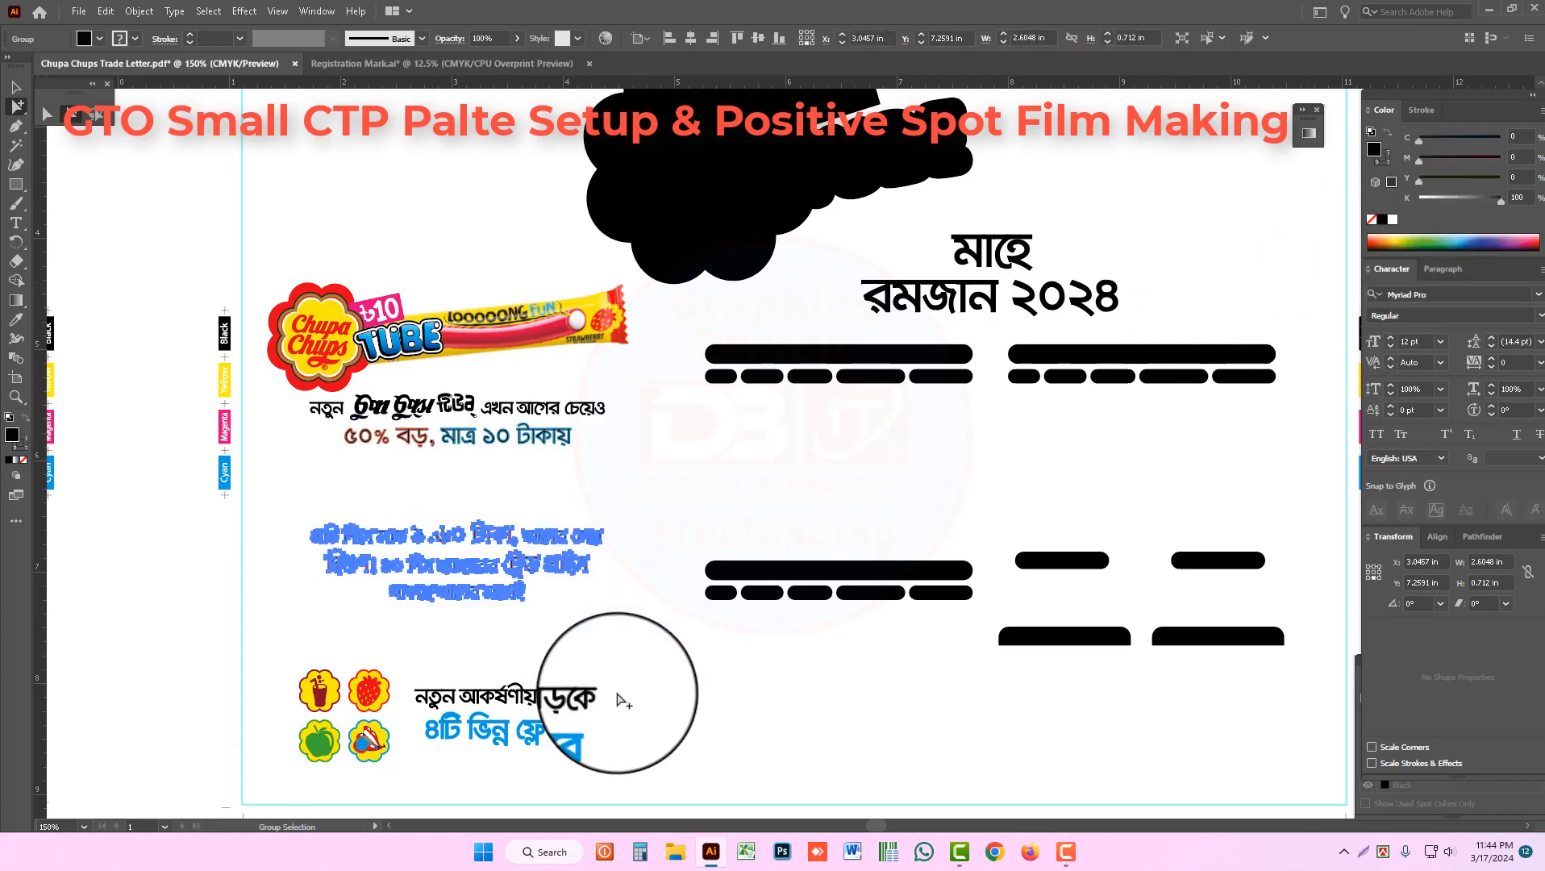
click(412, 687)
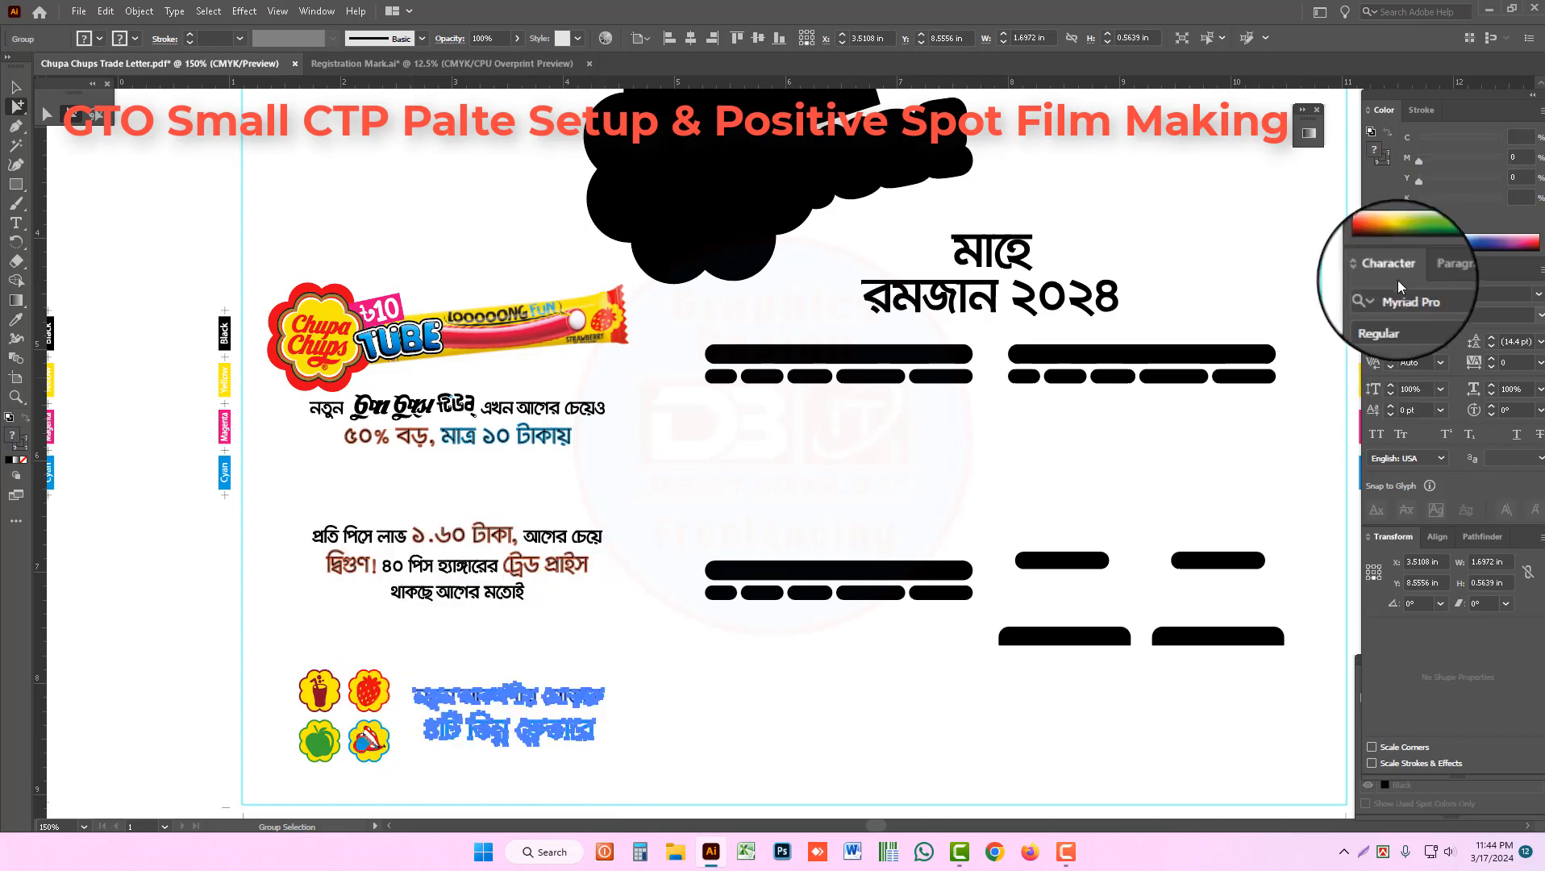
Step: Turn the four flower-shaped flavour icons solid black
drag(276, 649, 401, 763)
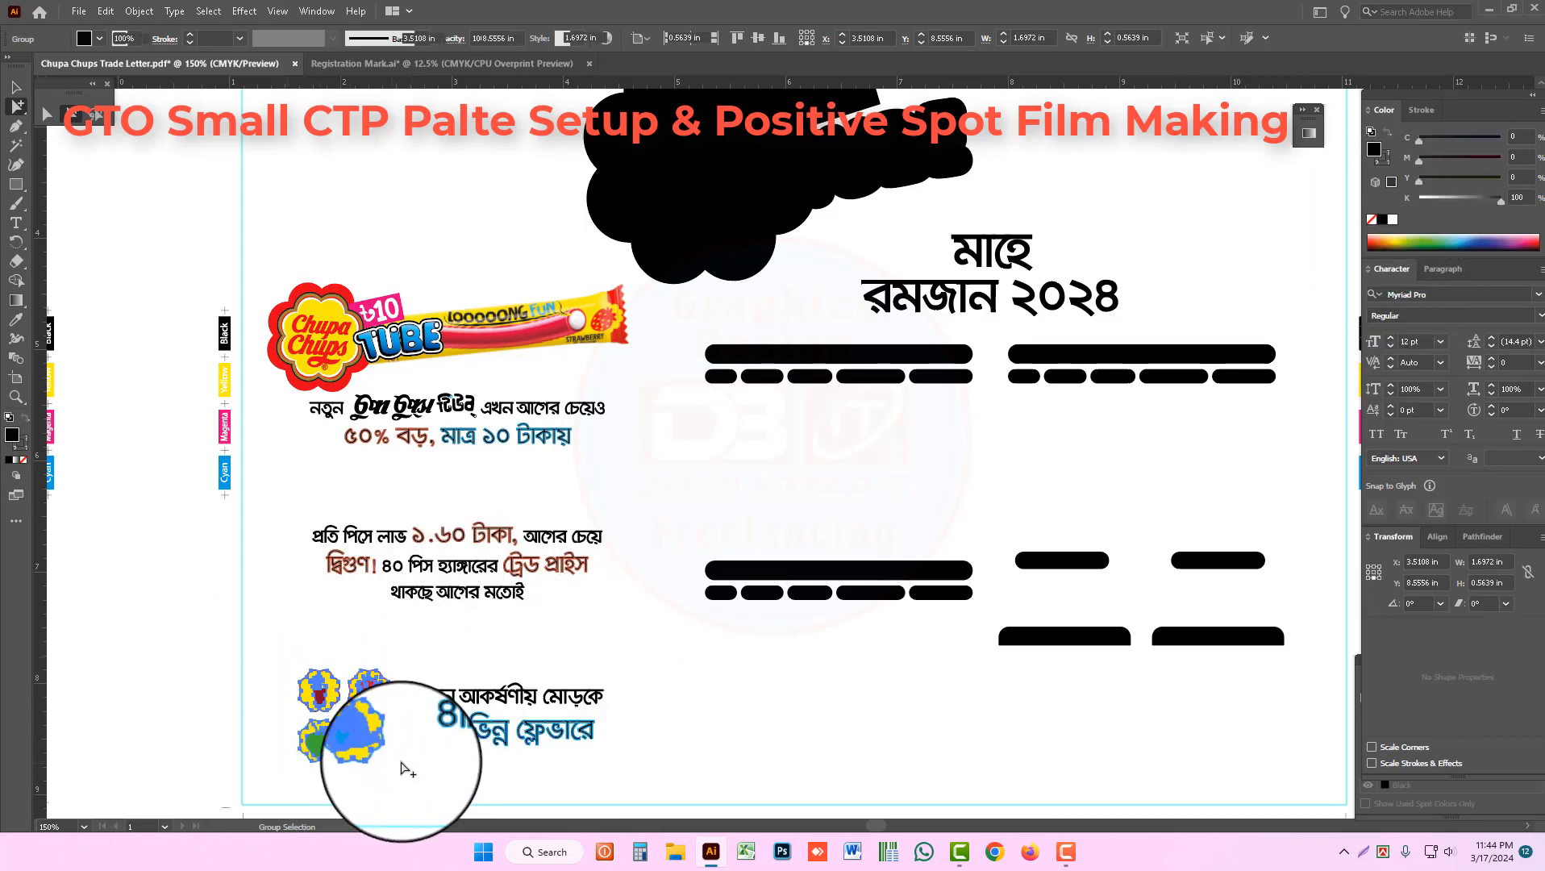
click(1381, 221)
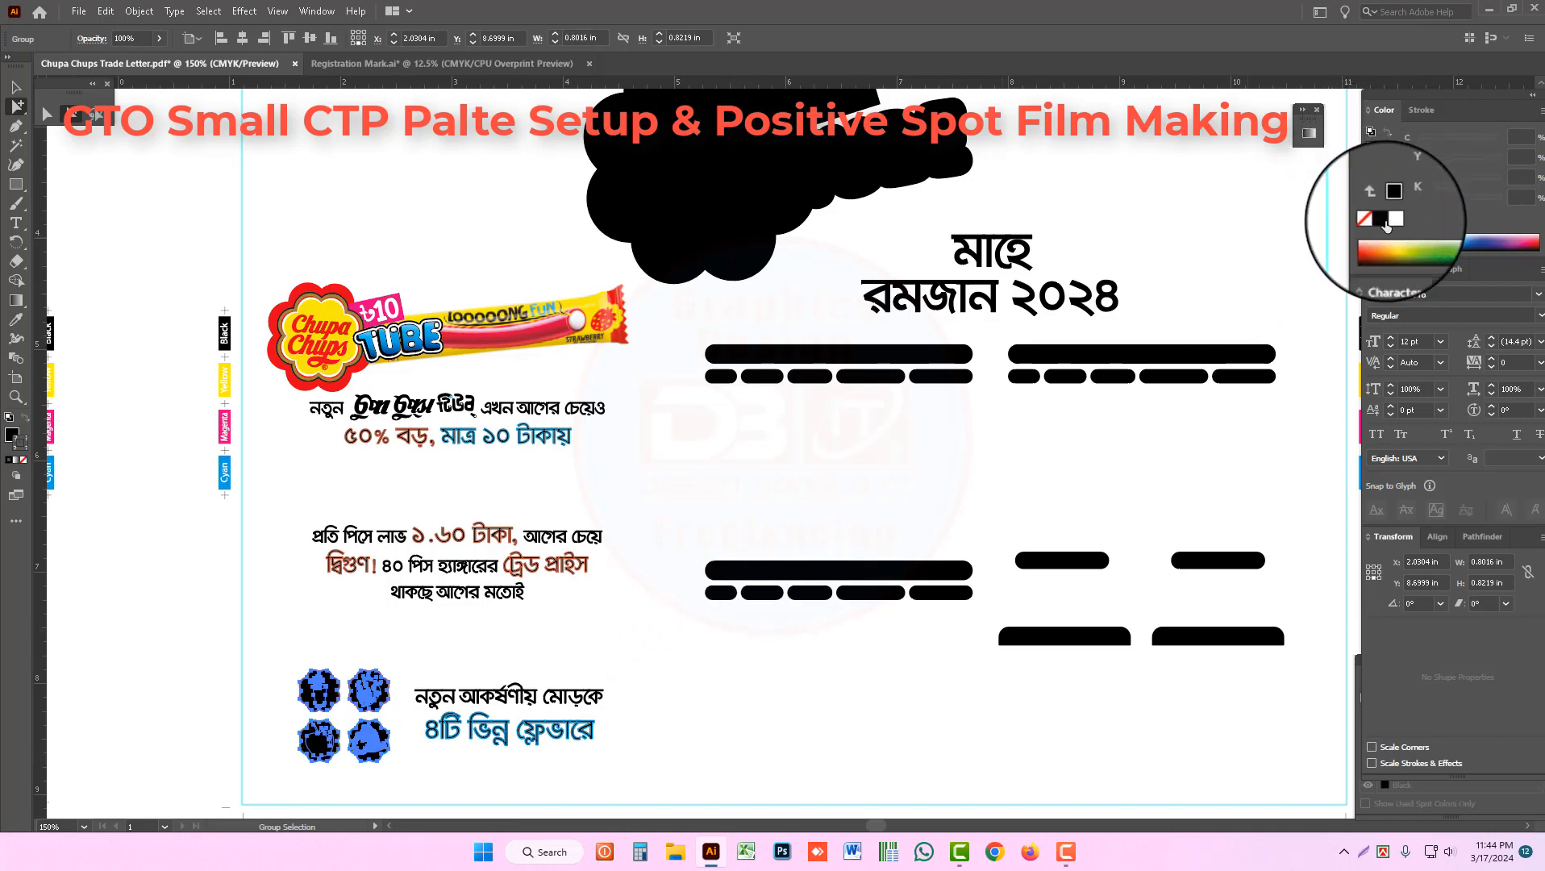
click(632, 628)
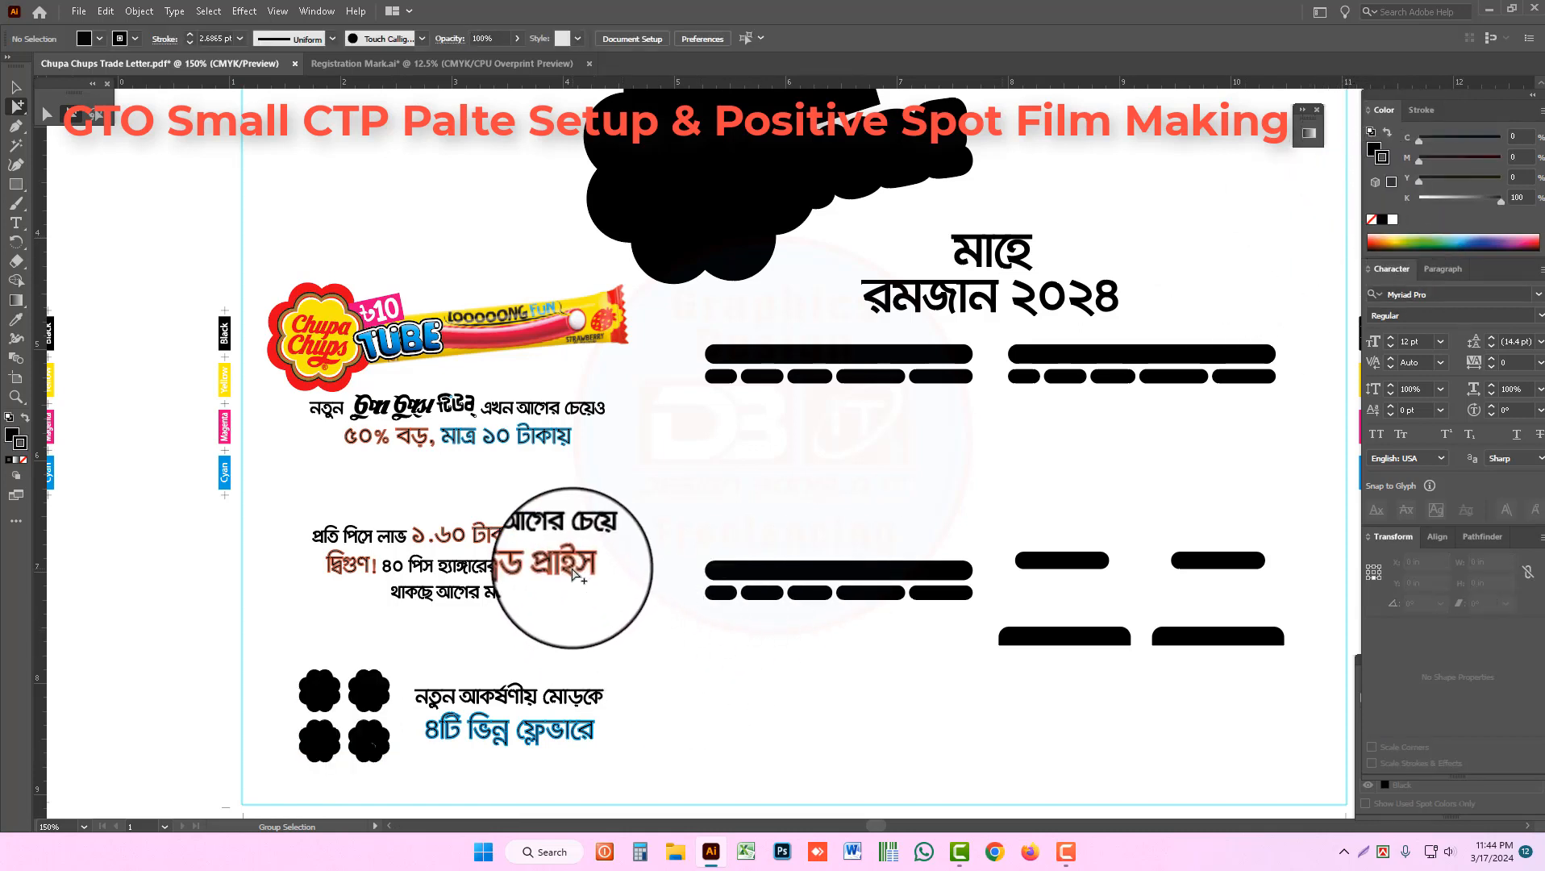
Step: Try to apply a black stroke to the whole slogan block containing ১.৬০ টাকা
click(571, 571)
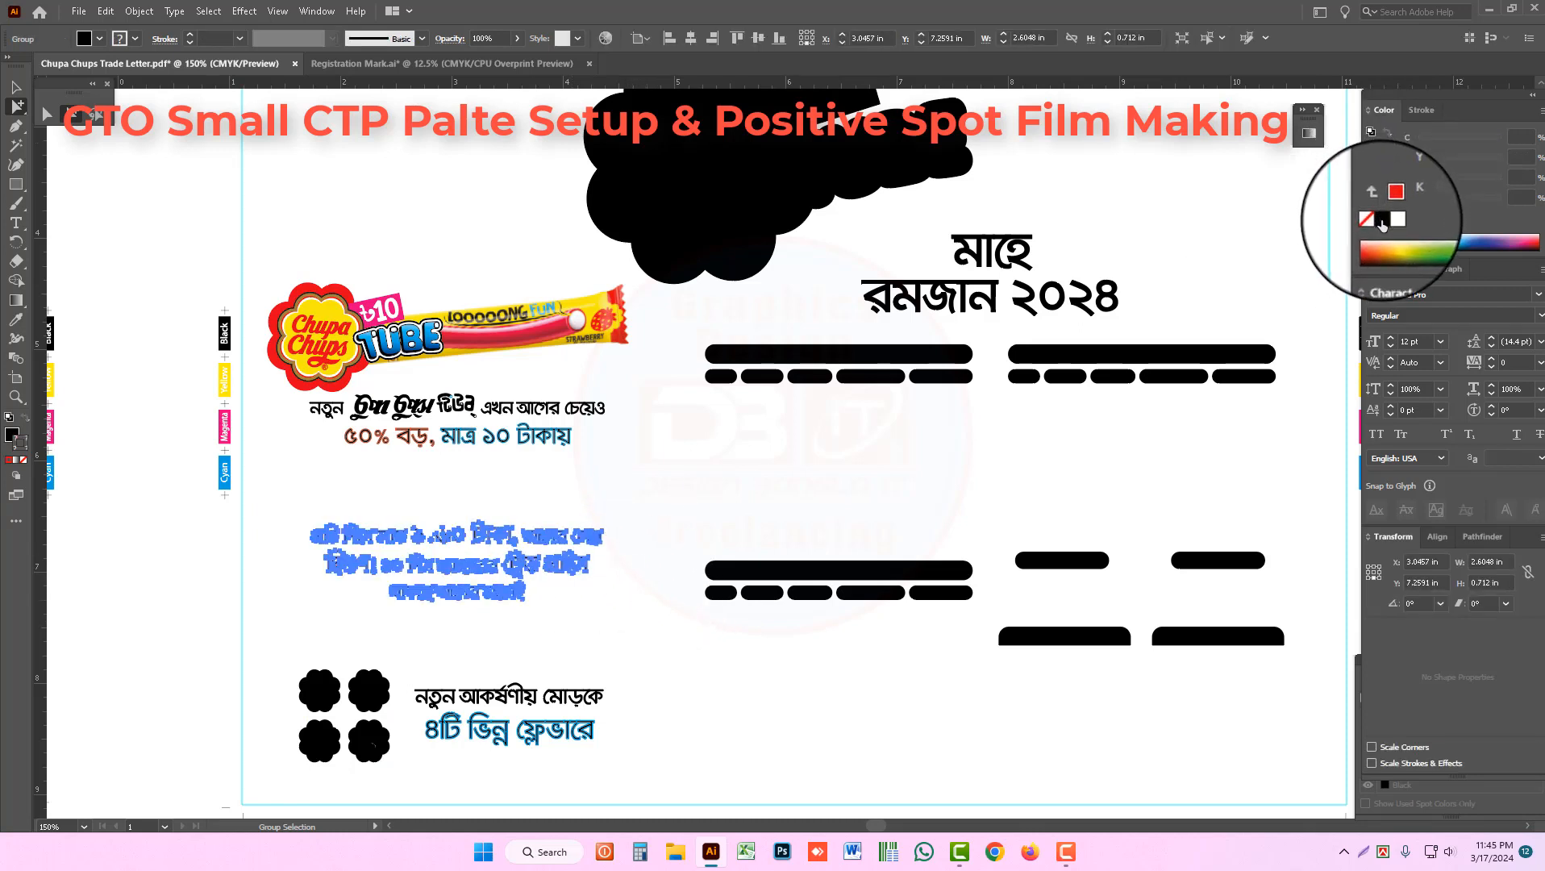
click(759, 552)
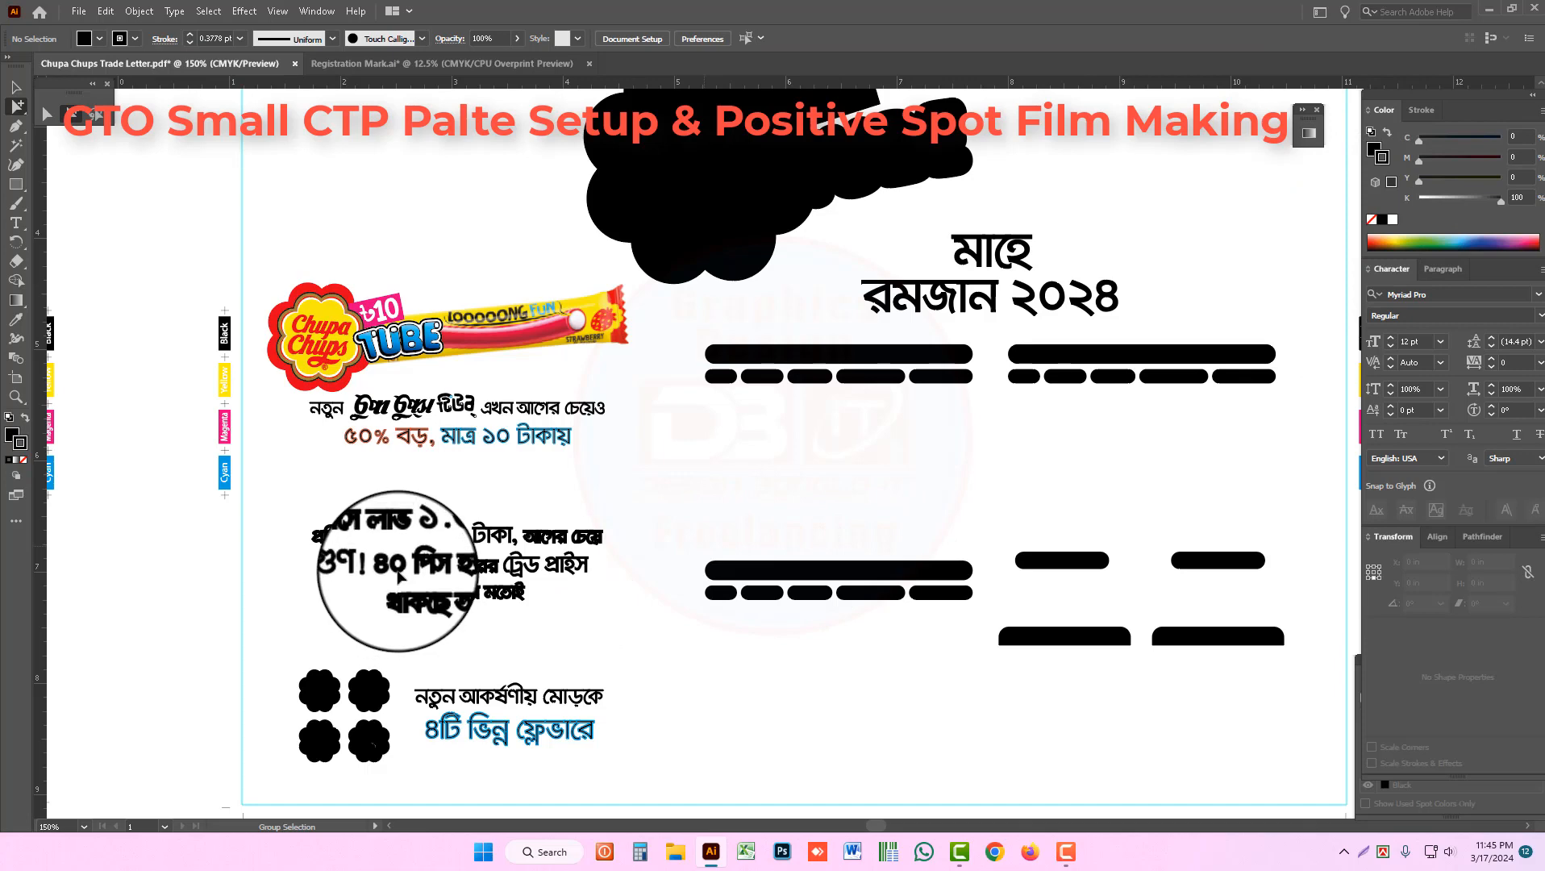
click(576, 551)
key(ctrl+plus)
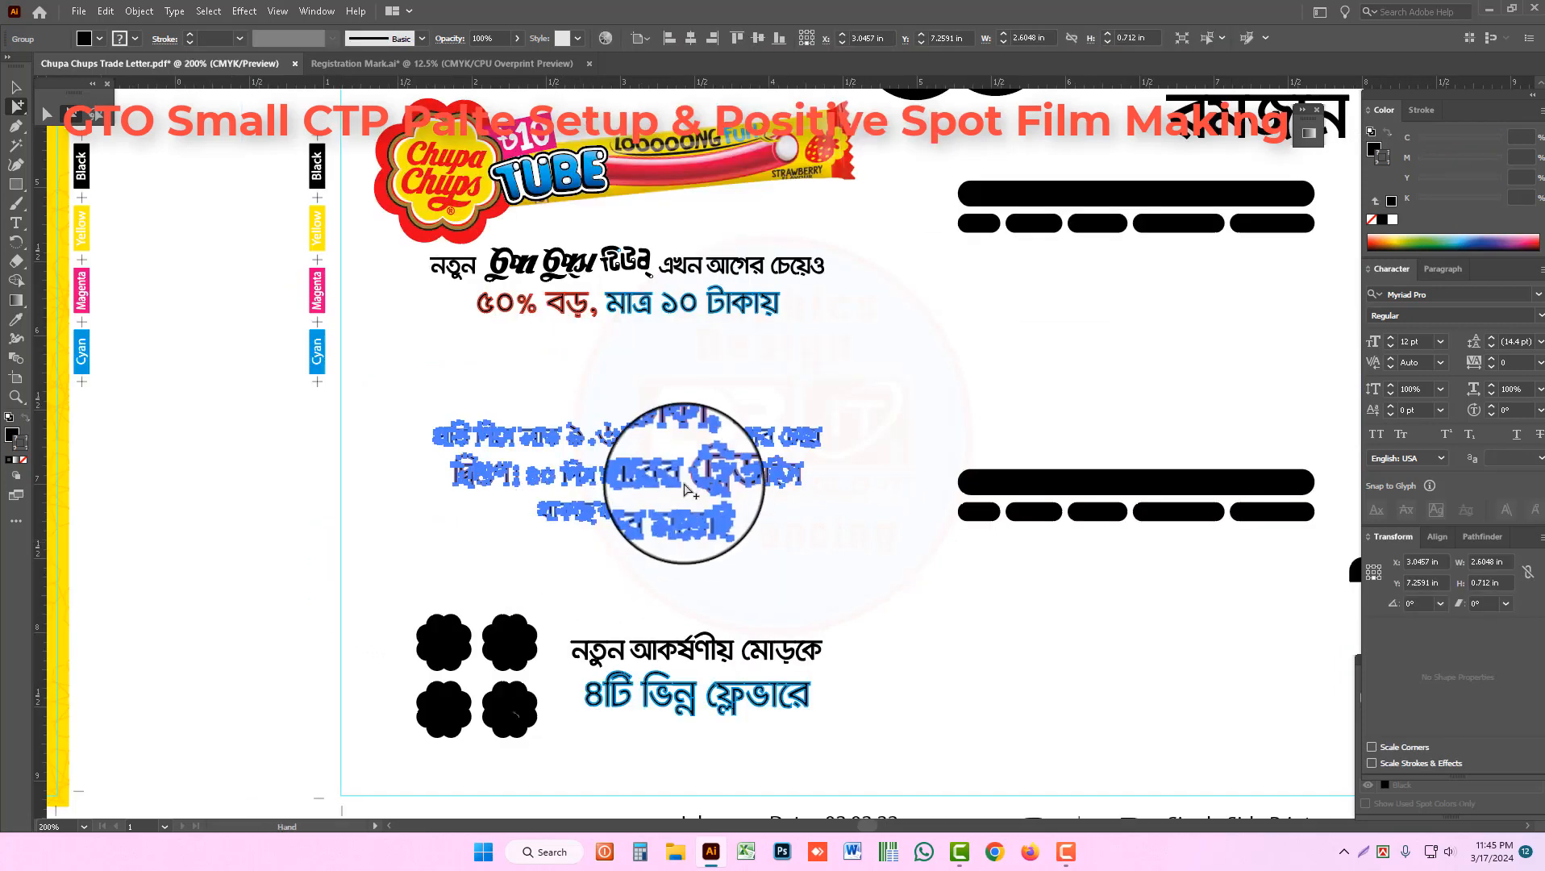
key(ctrl+shift+a)
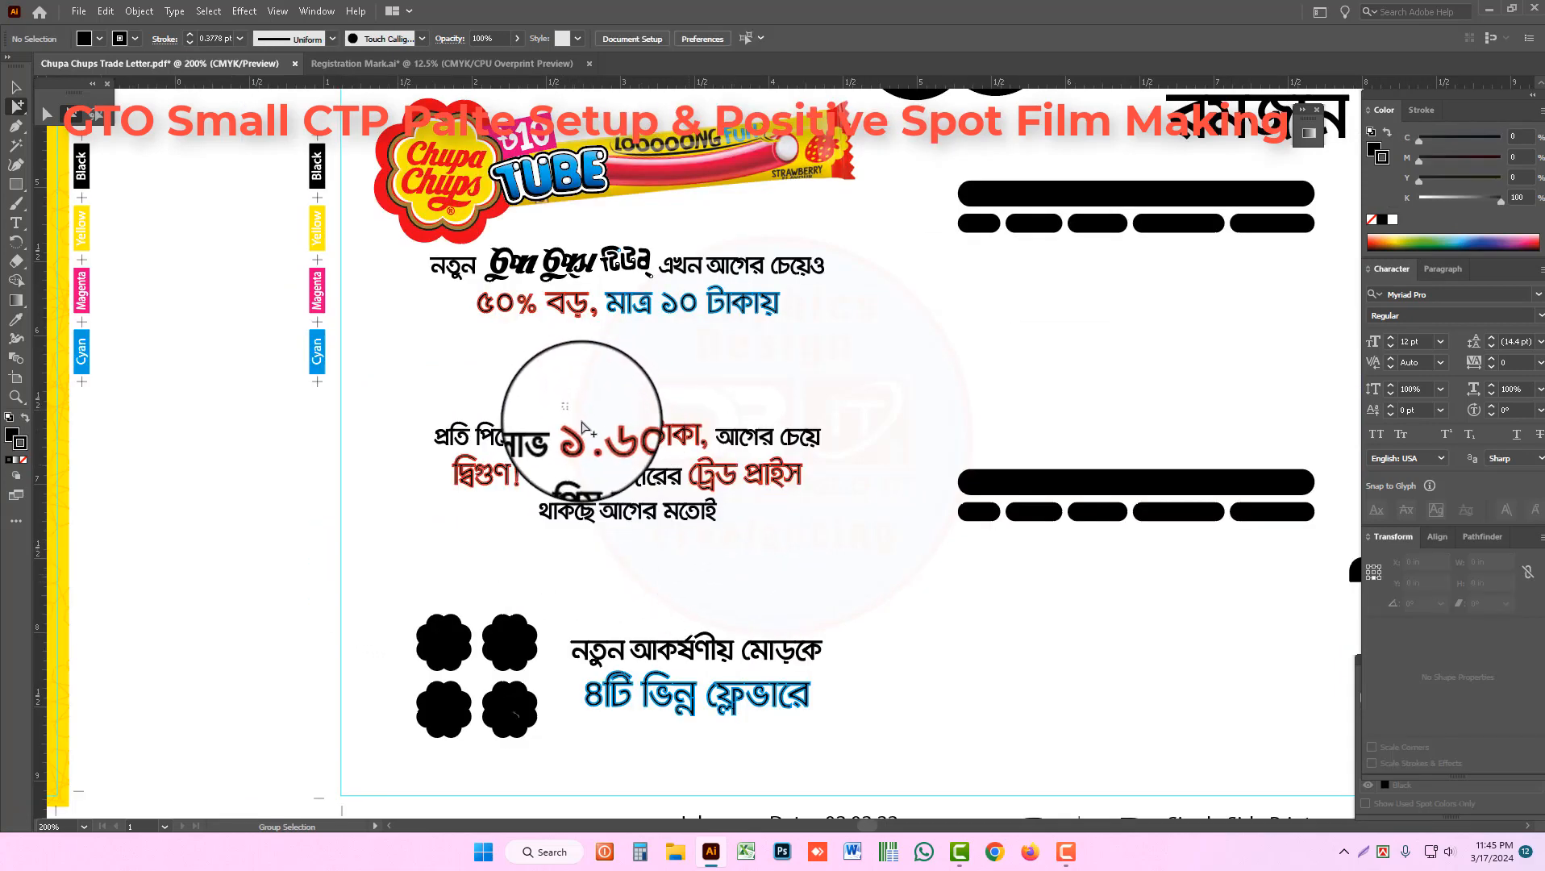
Step: Change the red strokes of ১.৬০ টাকা, ট্রেড প্রাইস and দ্বিগুণ! in the middle slogan to black
click(708, 457)
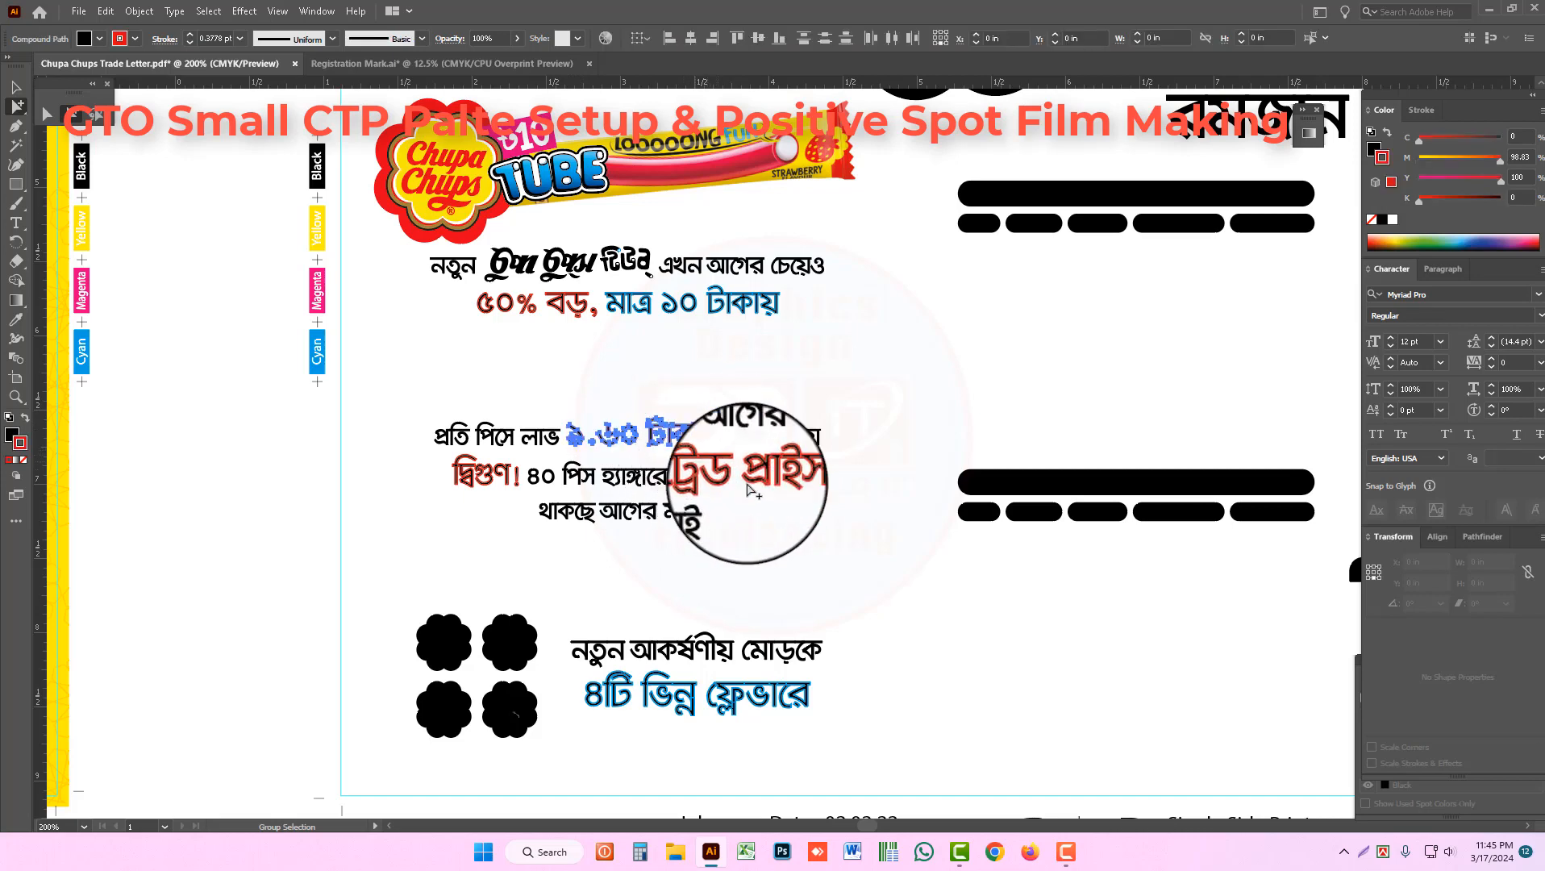
shift+click(706, 475)
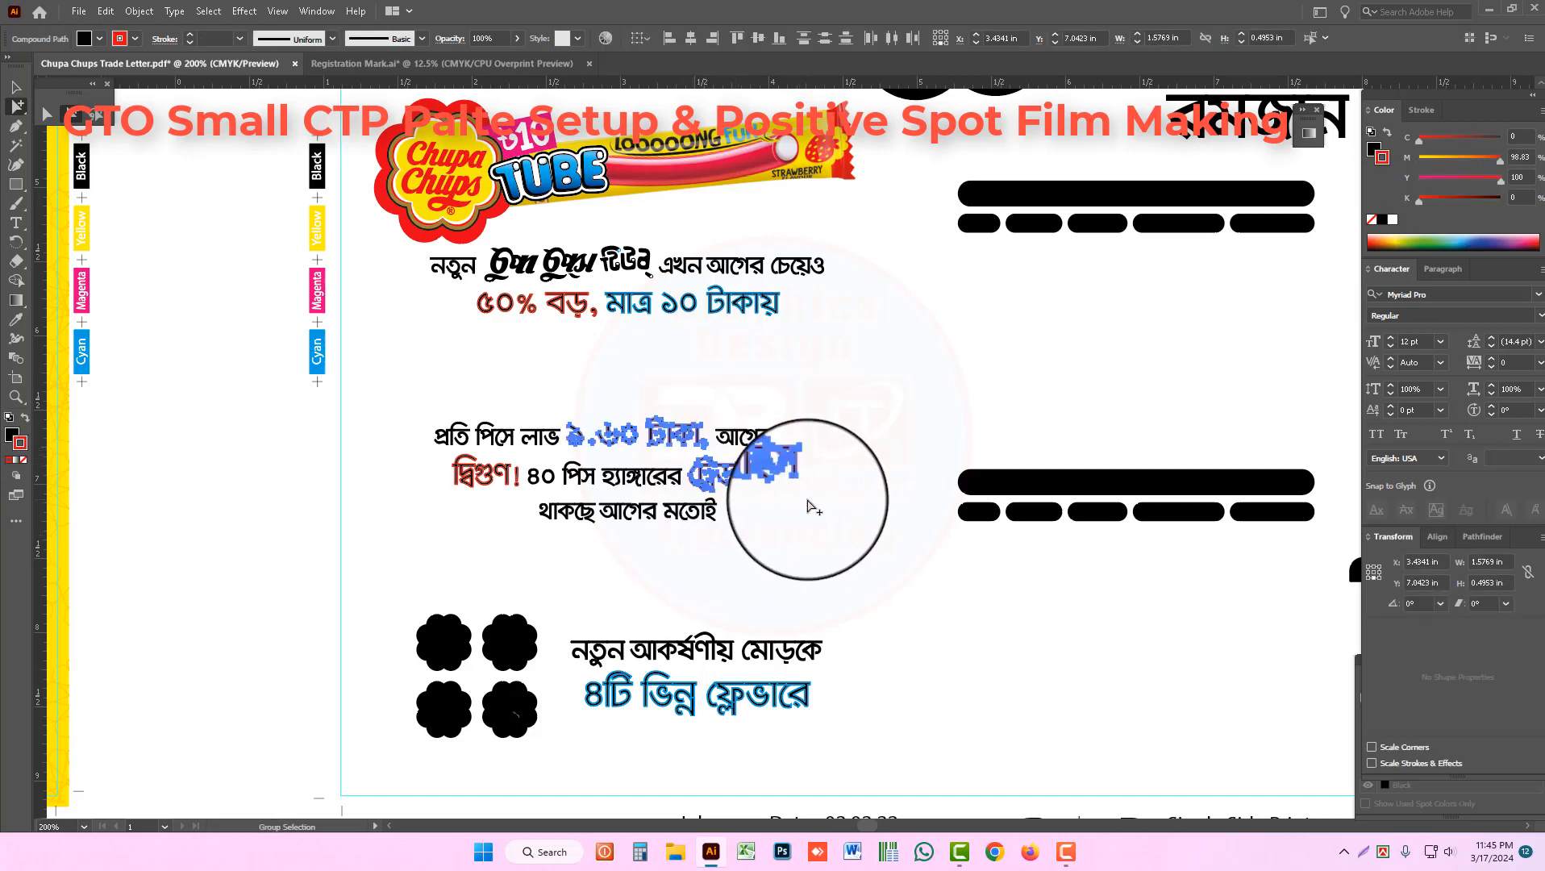
shift+click(450, 462)
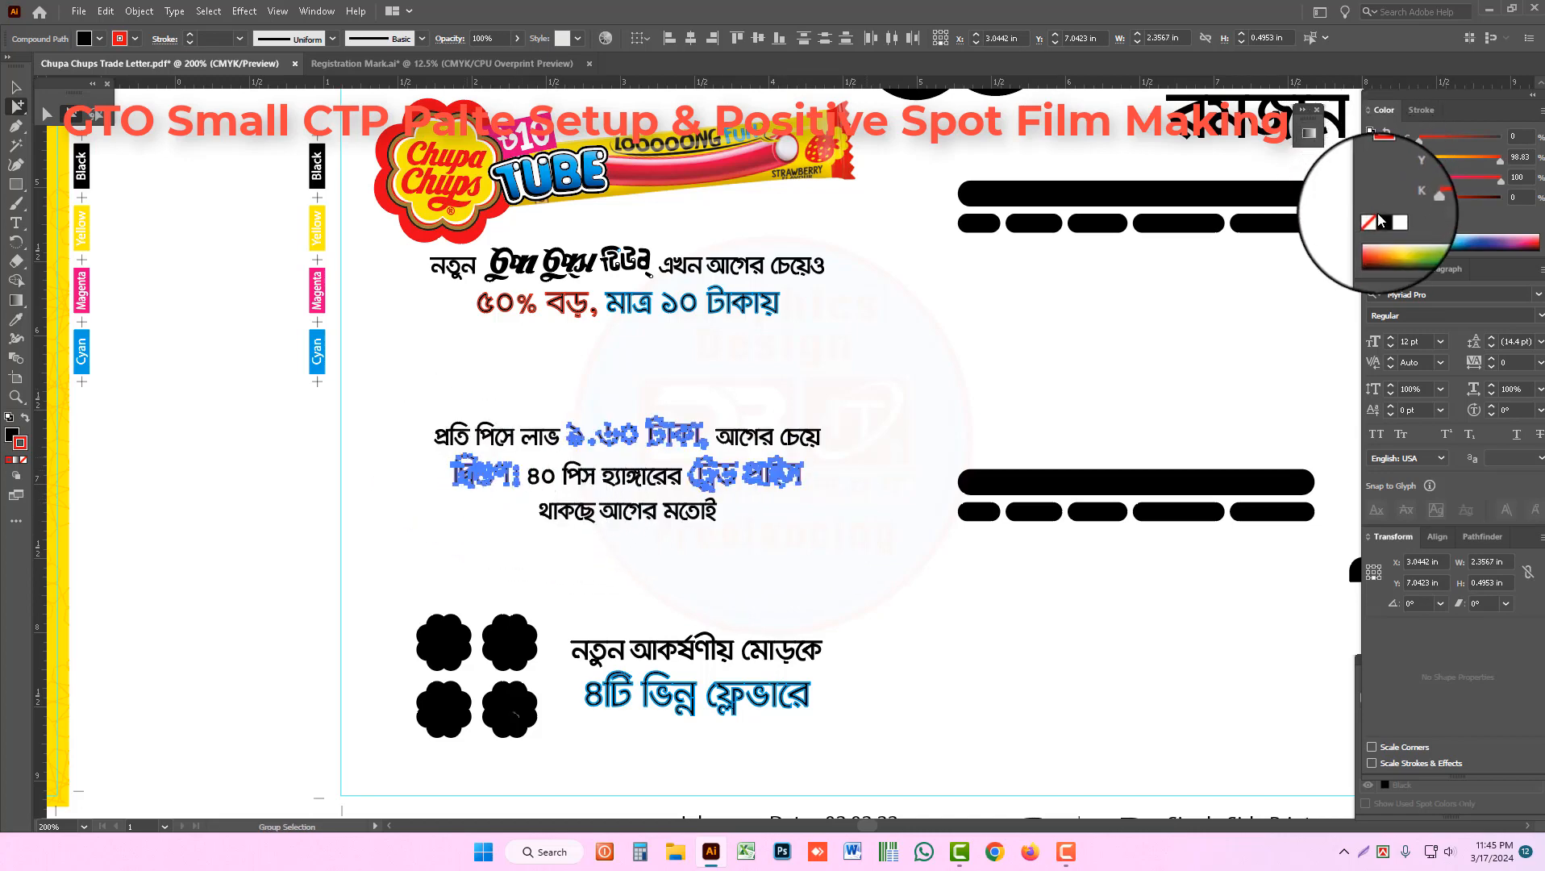
Step: Change the coloured strokes of মাত্র ১০ টাকায়, ৫০% বড় and ৪টি ভিন্ন ফ্লেভারে to black
click(646, 303)
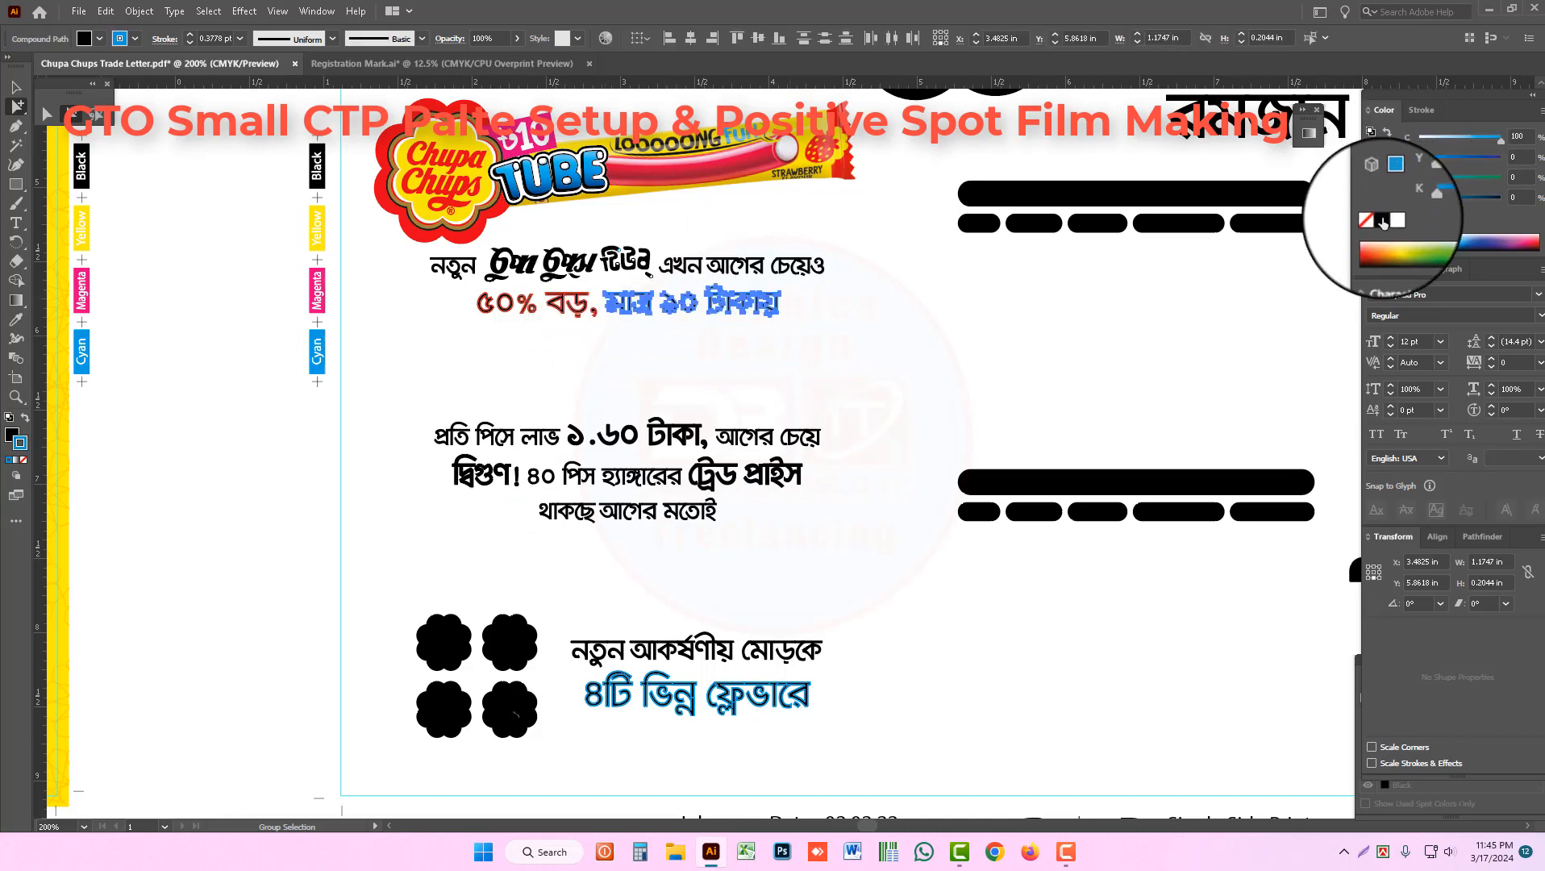
click(535, 307)
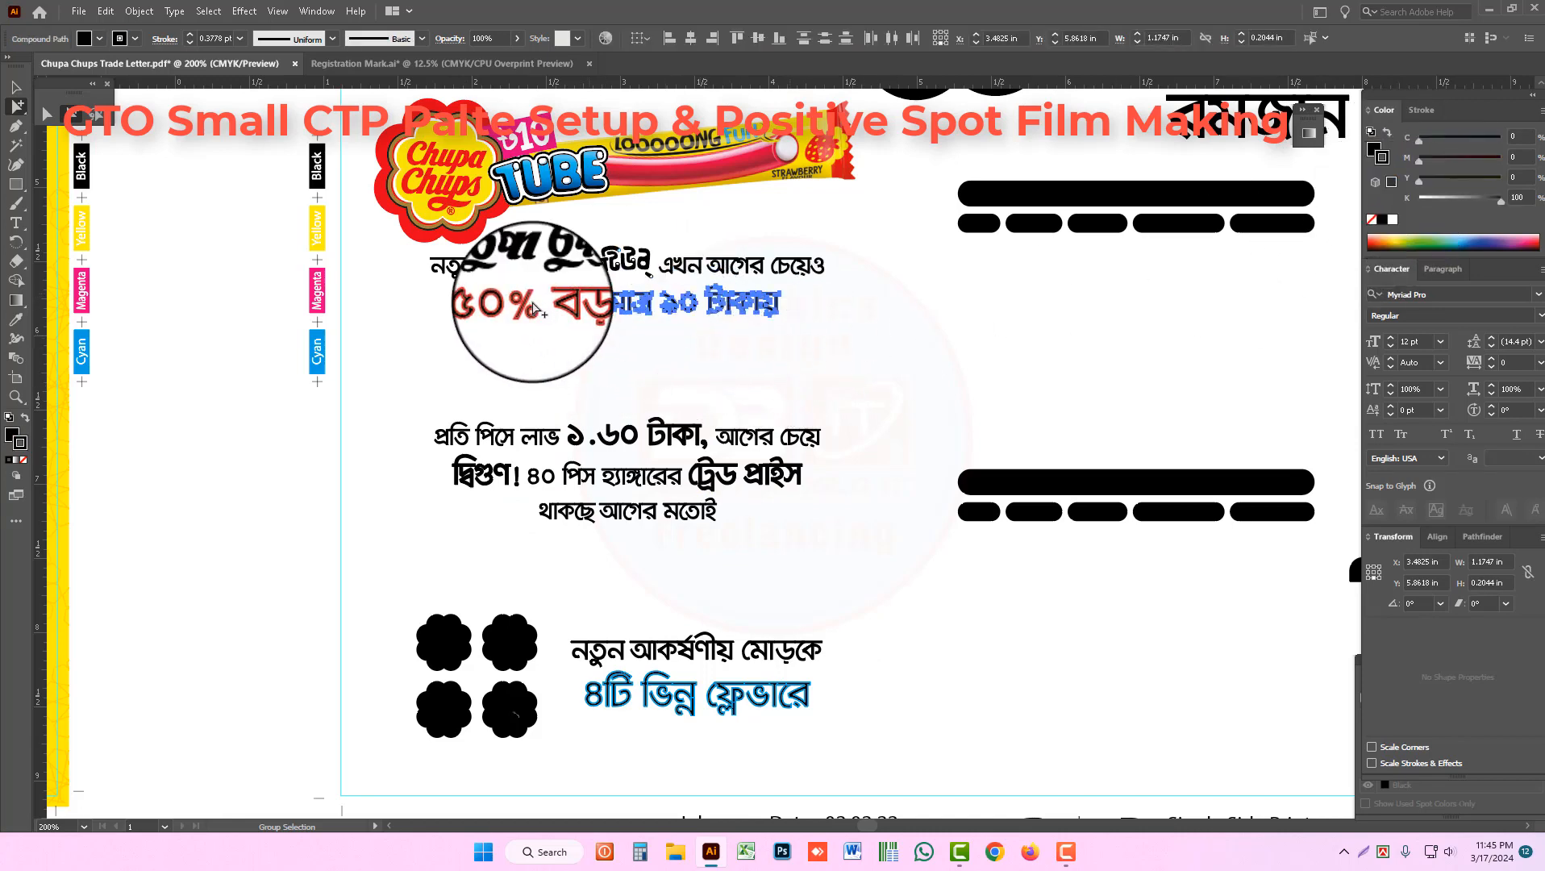
click(476, 299)
click(1393, 219)
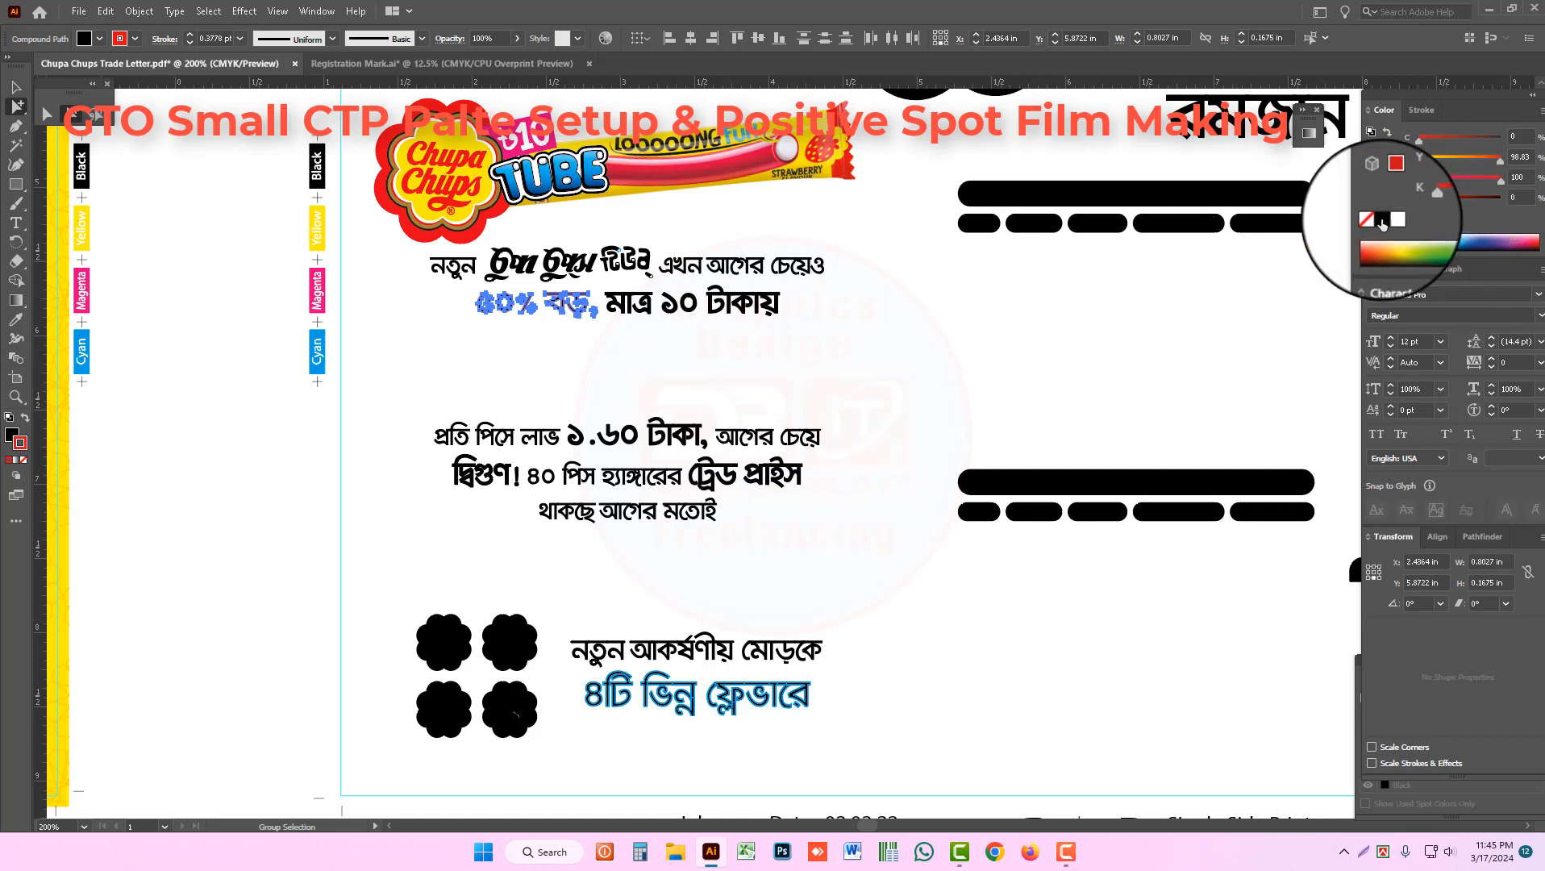
click(949, 395)
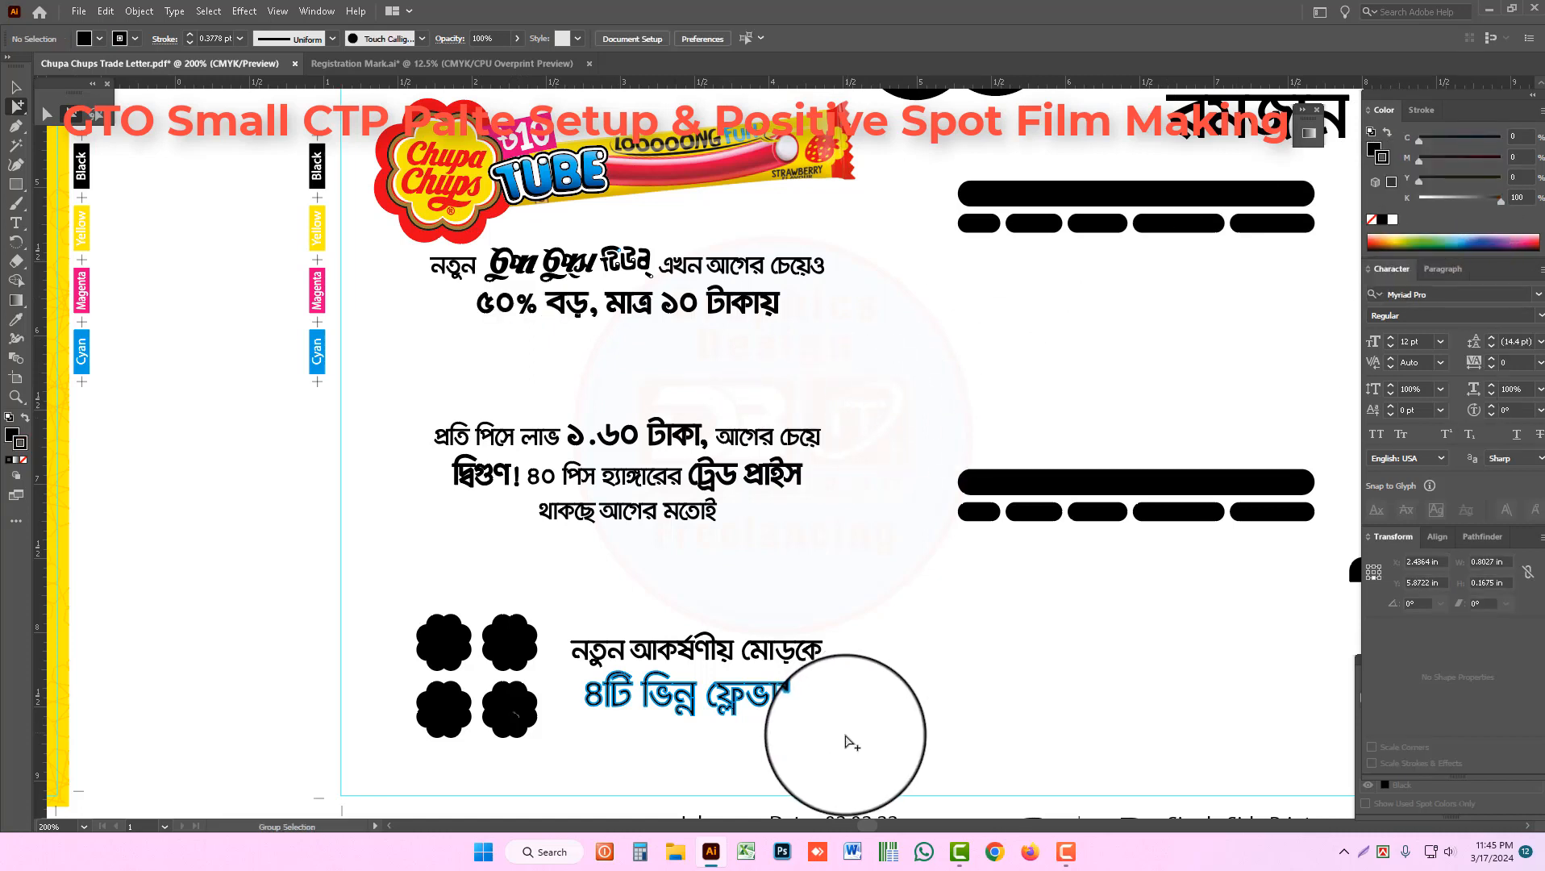
click(578, 680)
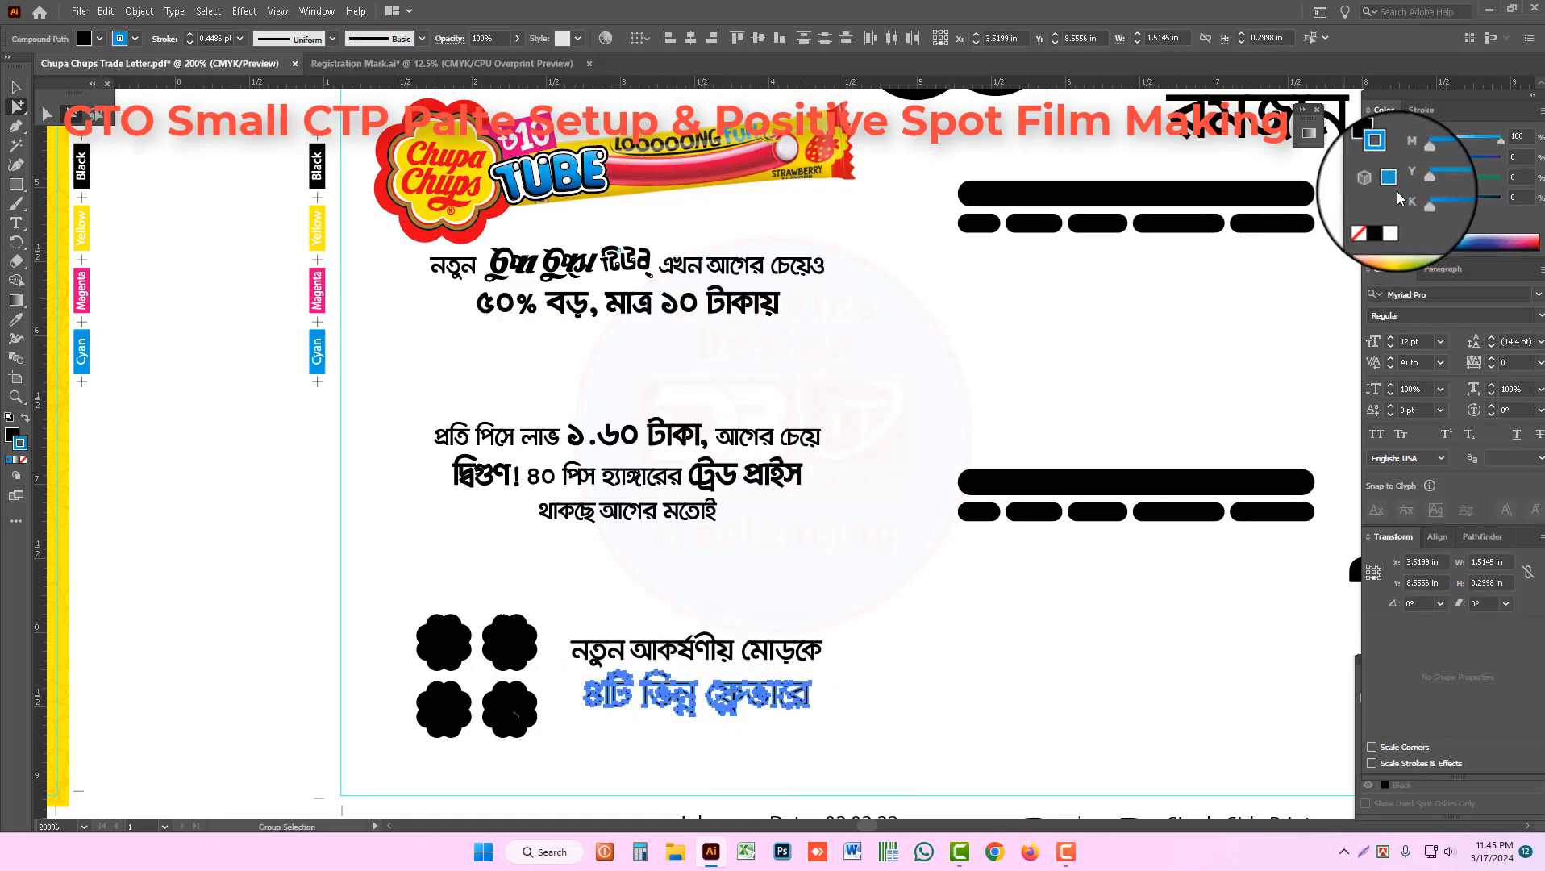
click(1012, 415)
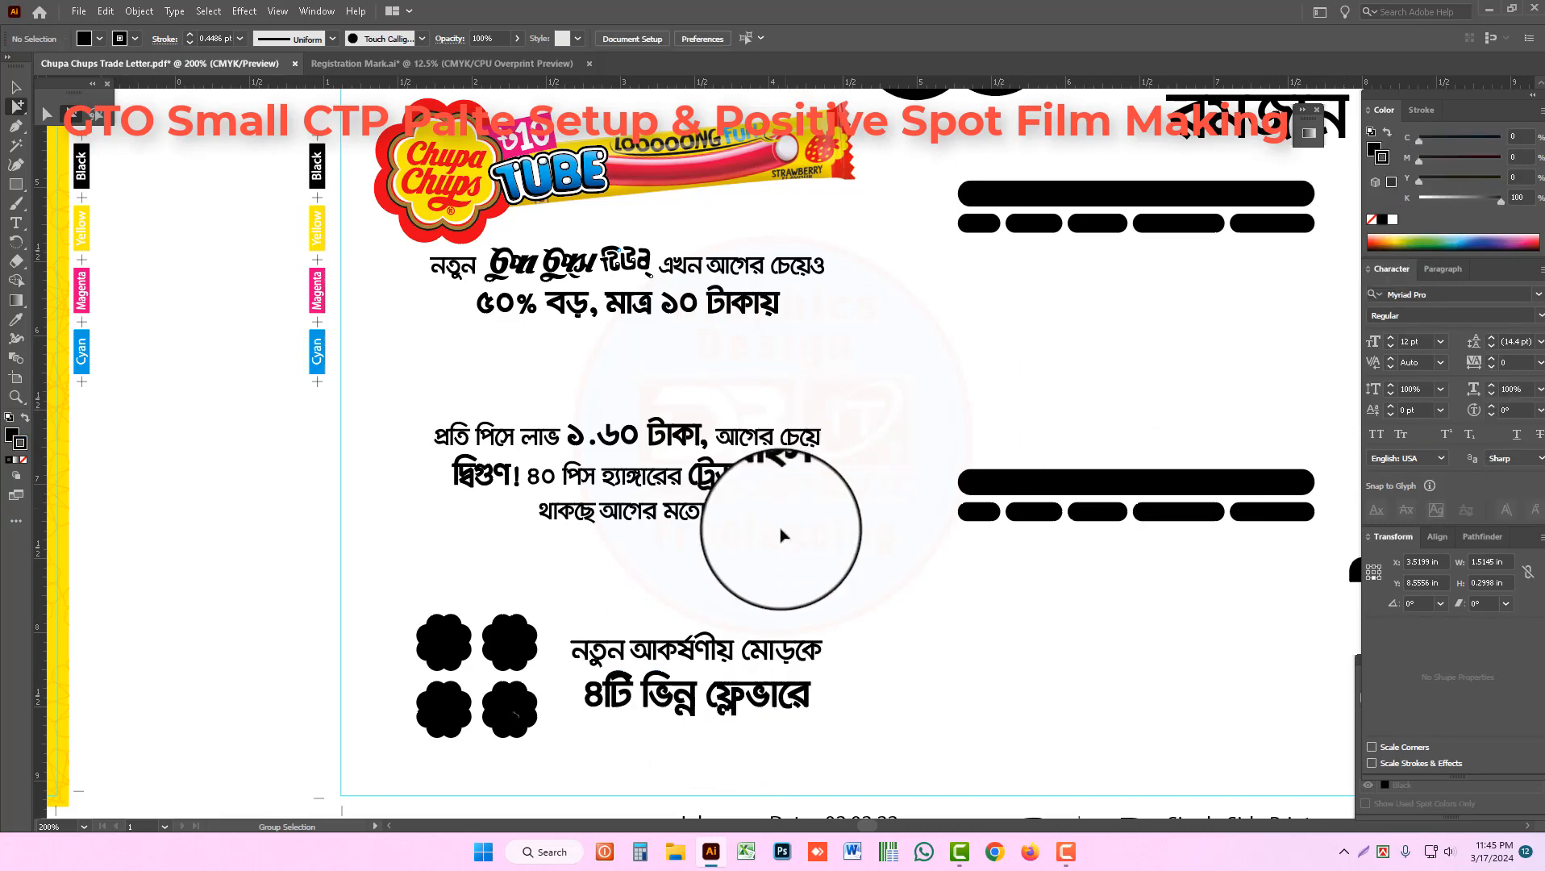
Step: Fill the Chupa Chups logo, ৳10 label and TUBE lettering on the small candy pack with black
drag(777, 501, 760, 592)
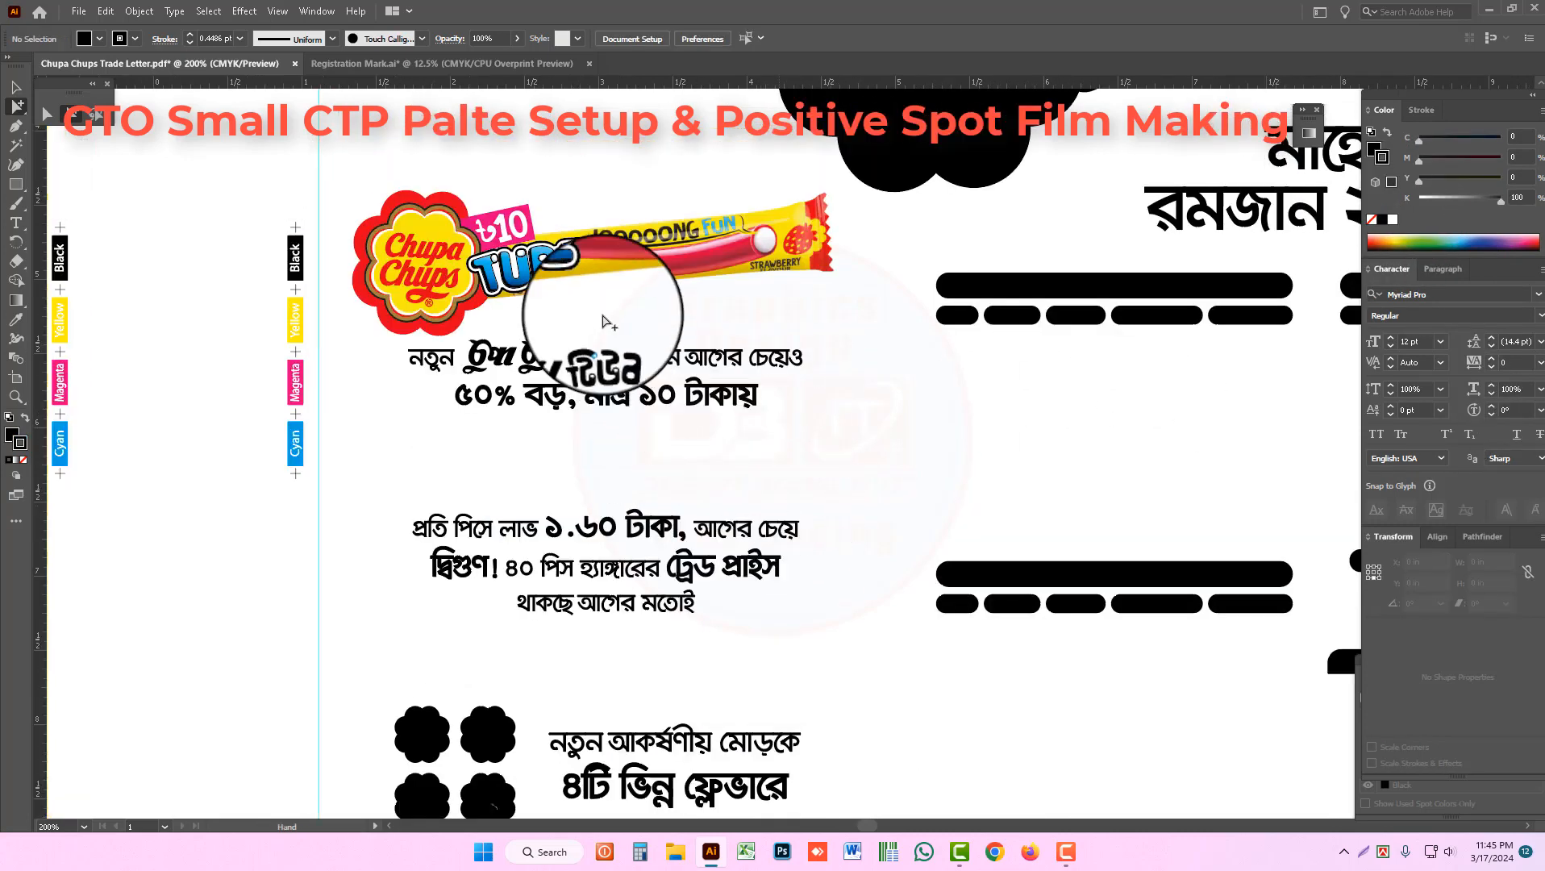
click(455, 201)
click(505, 177)
ctrl+alt+click(949, 313)
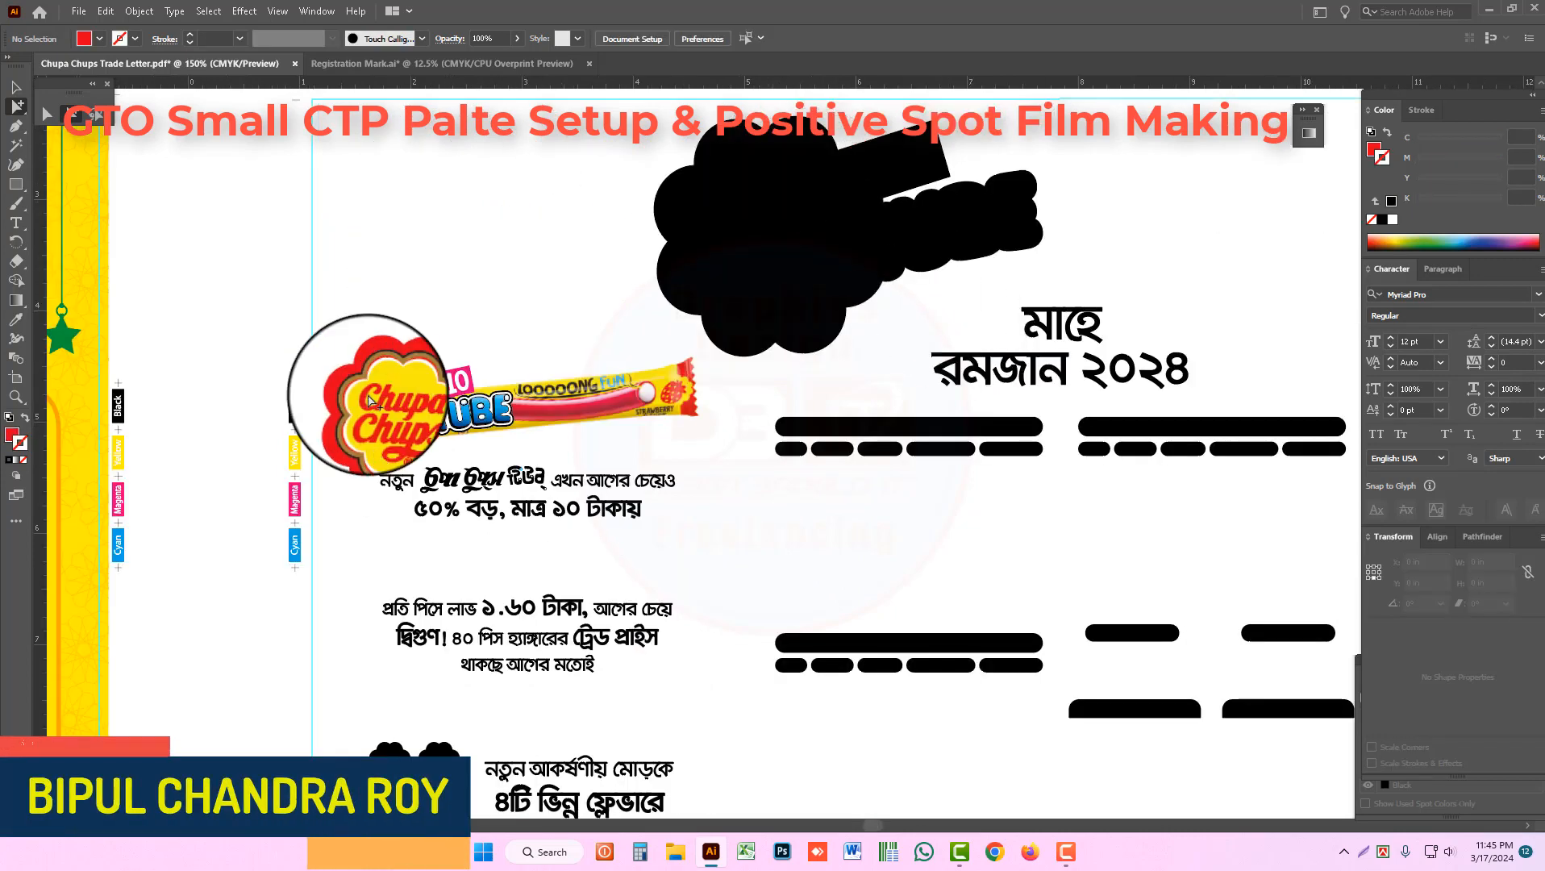
click(419, 371)
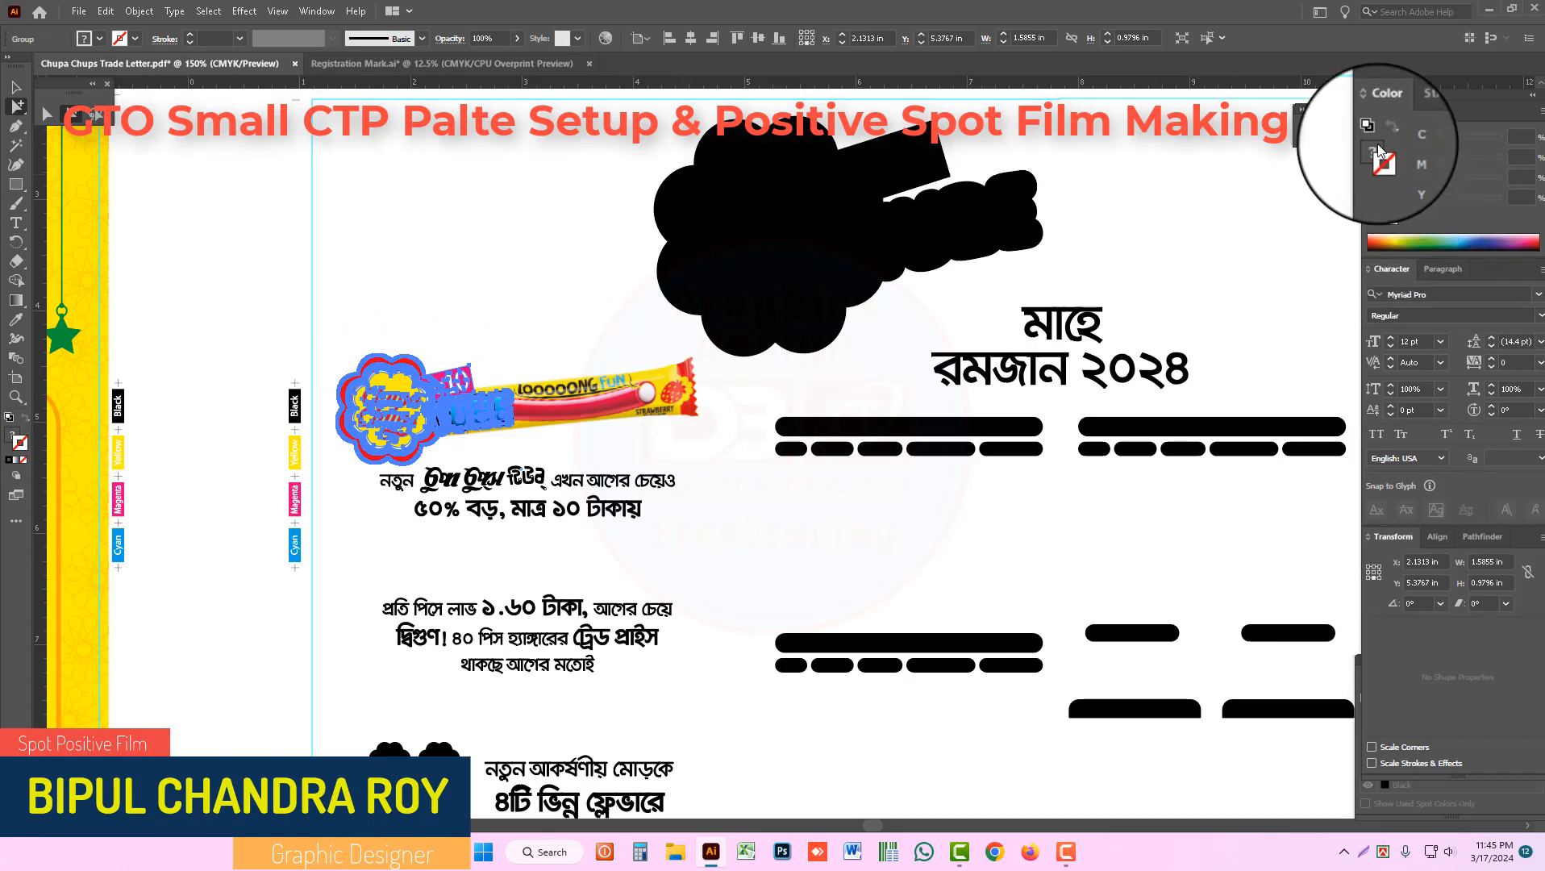
click(1382, 221)
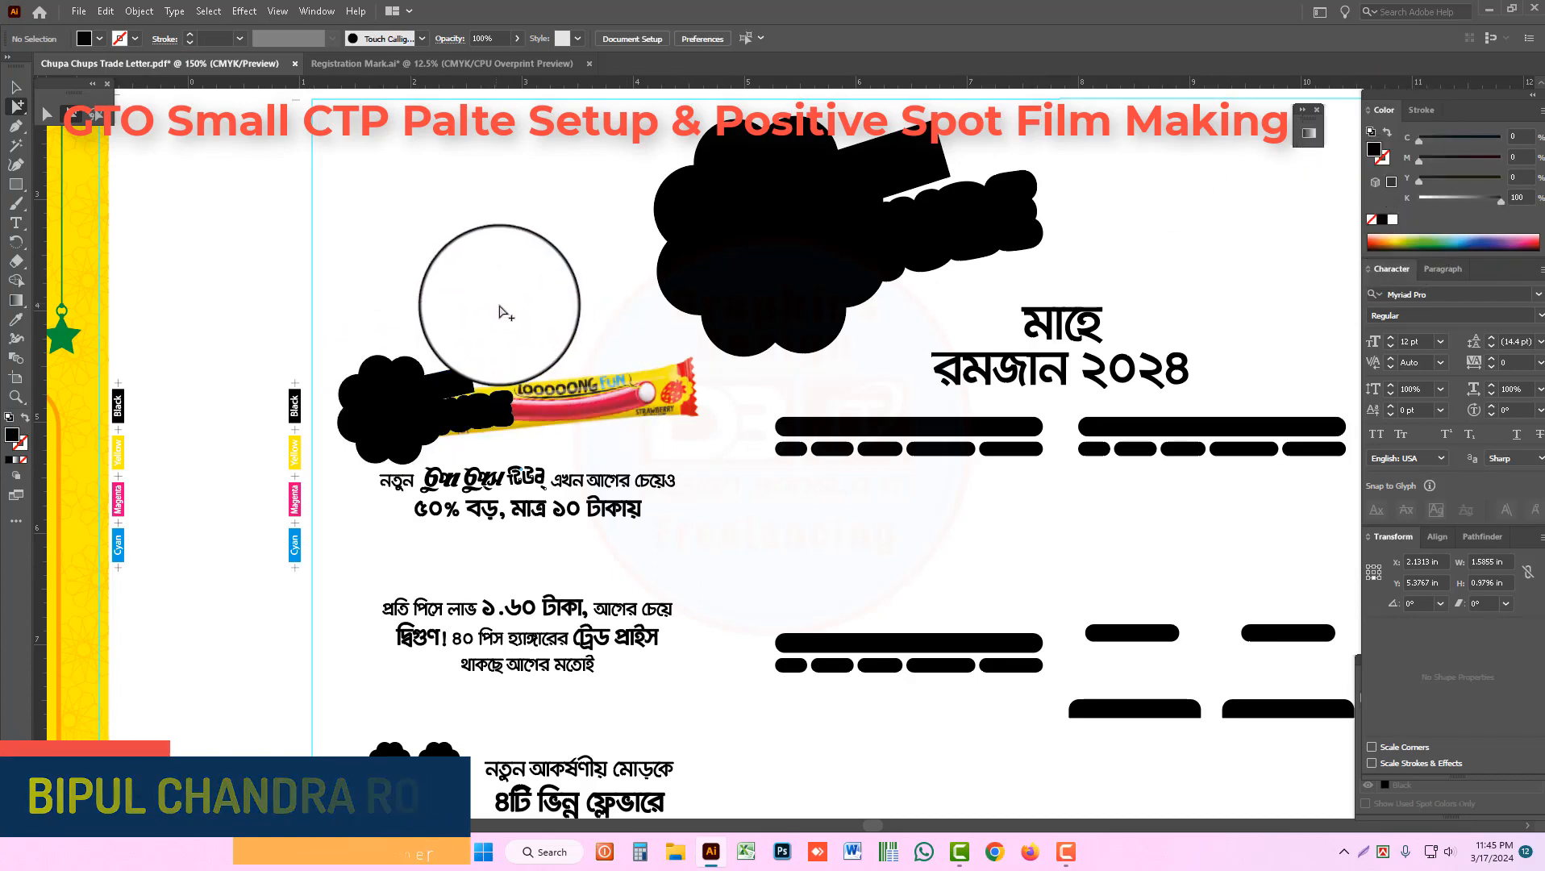
Step: Turn the small candy pack image solid black by adjusting its color balance to -100% Cyan, Magenta and Yellow and 100% Black
click(606, 413)
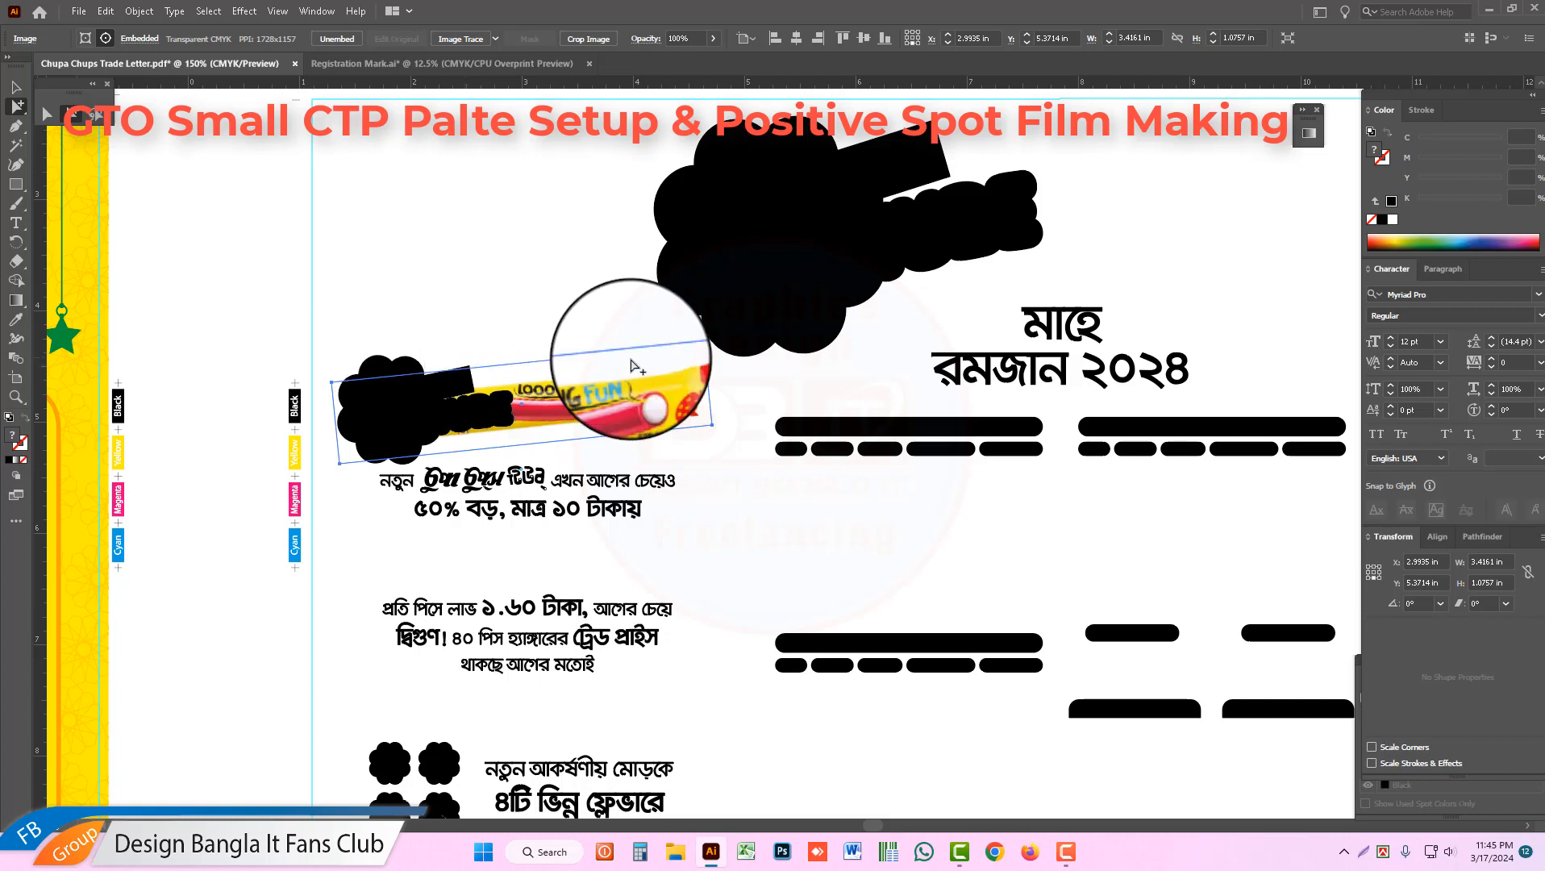
drag(588, 400, 627, 449)
key(ctrl+z)
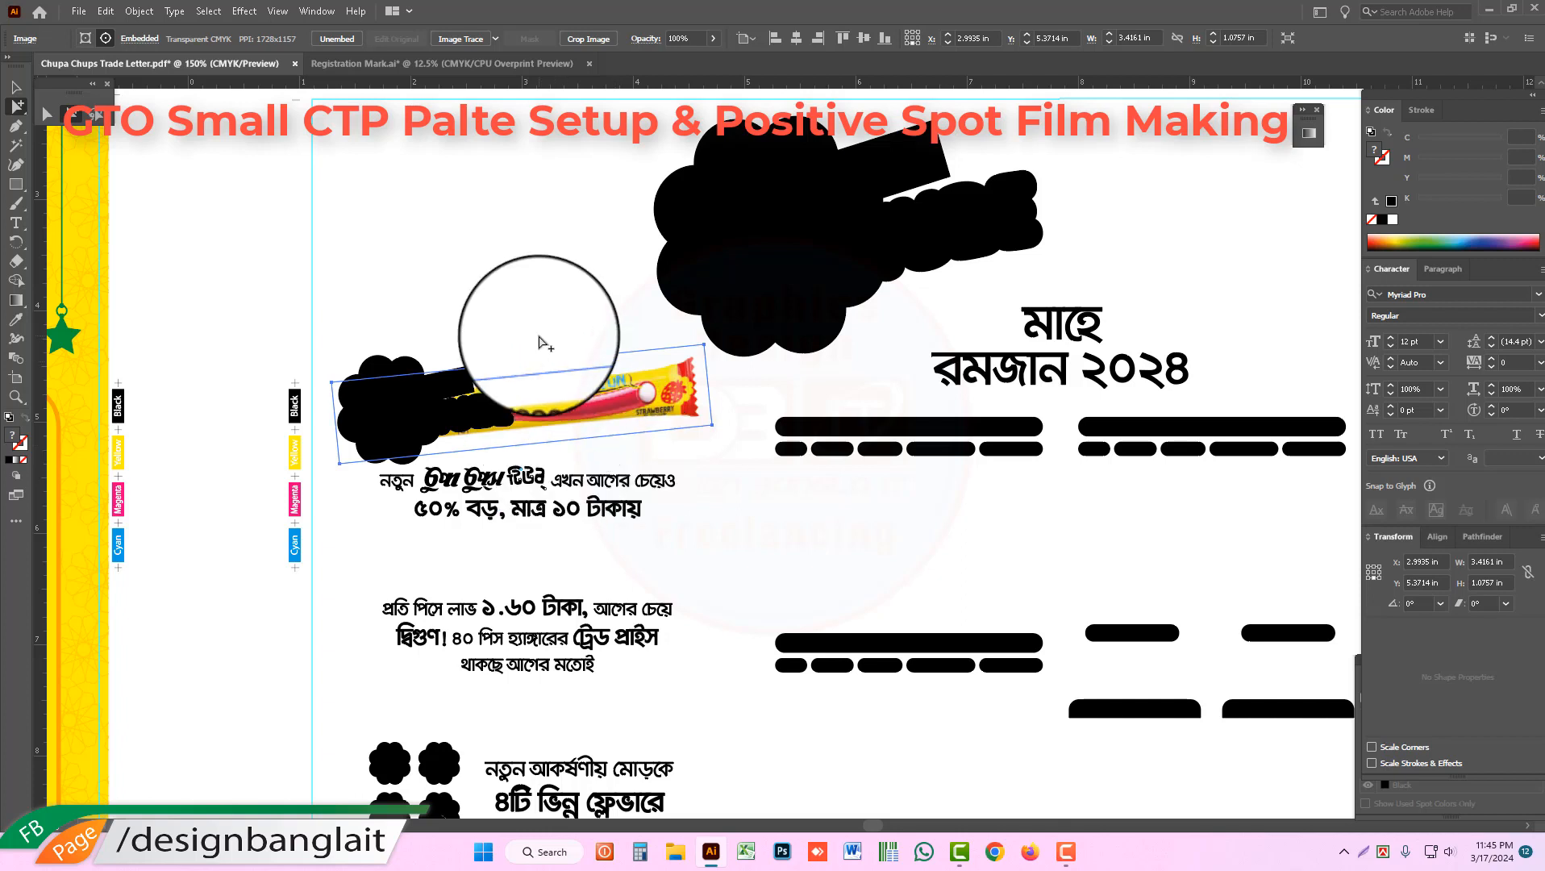
click(145, 15)
mouse_move(106, 13)
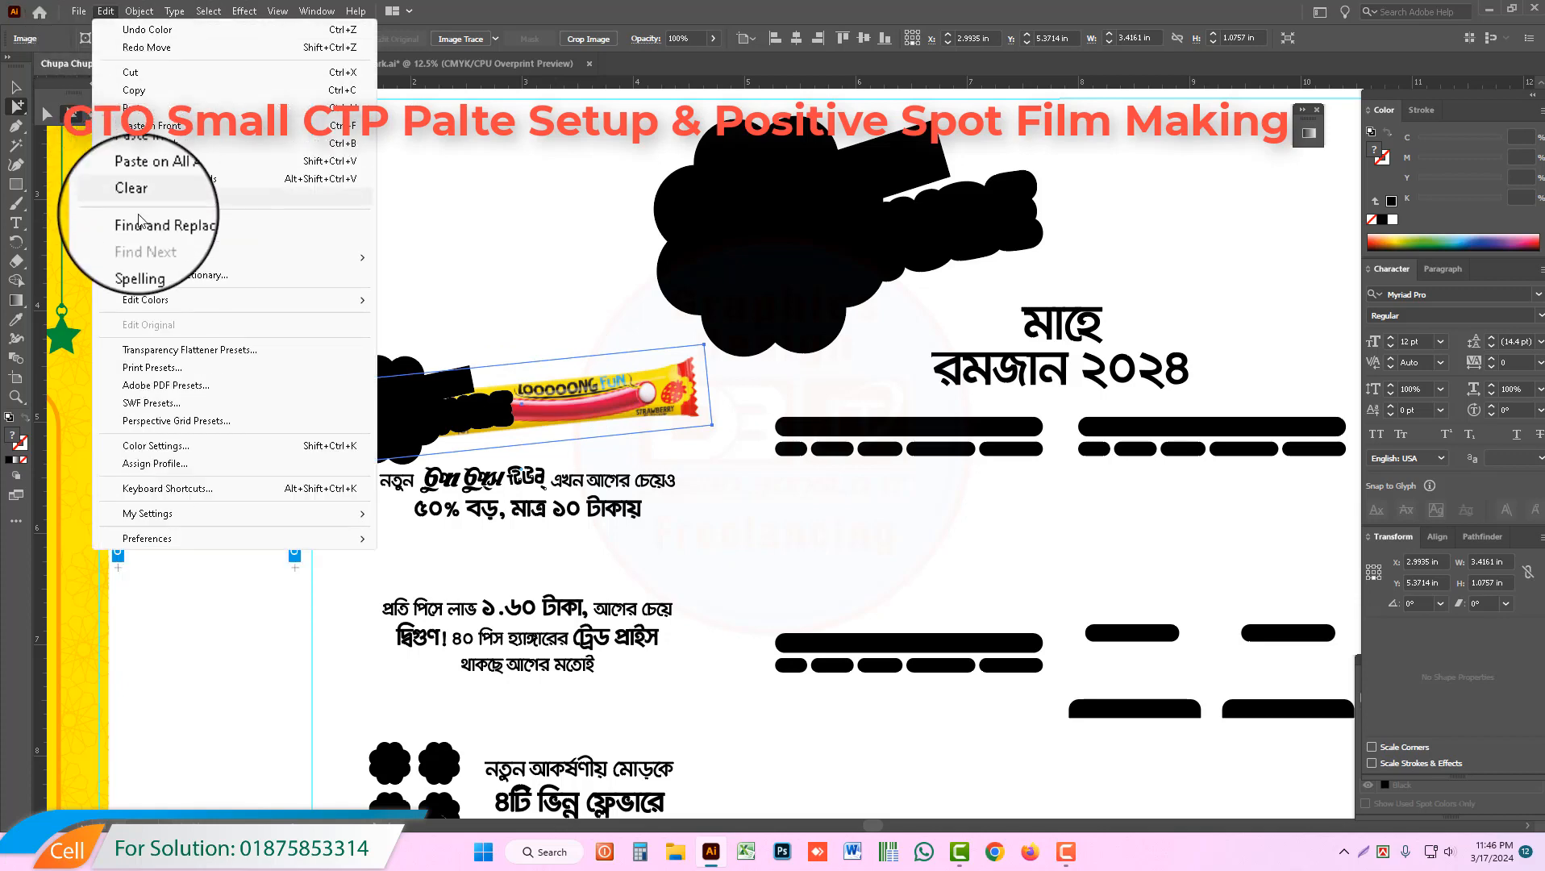
mouse_move(145, 299)
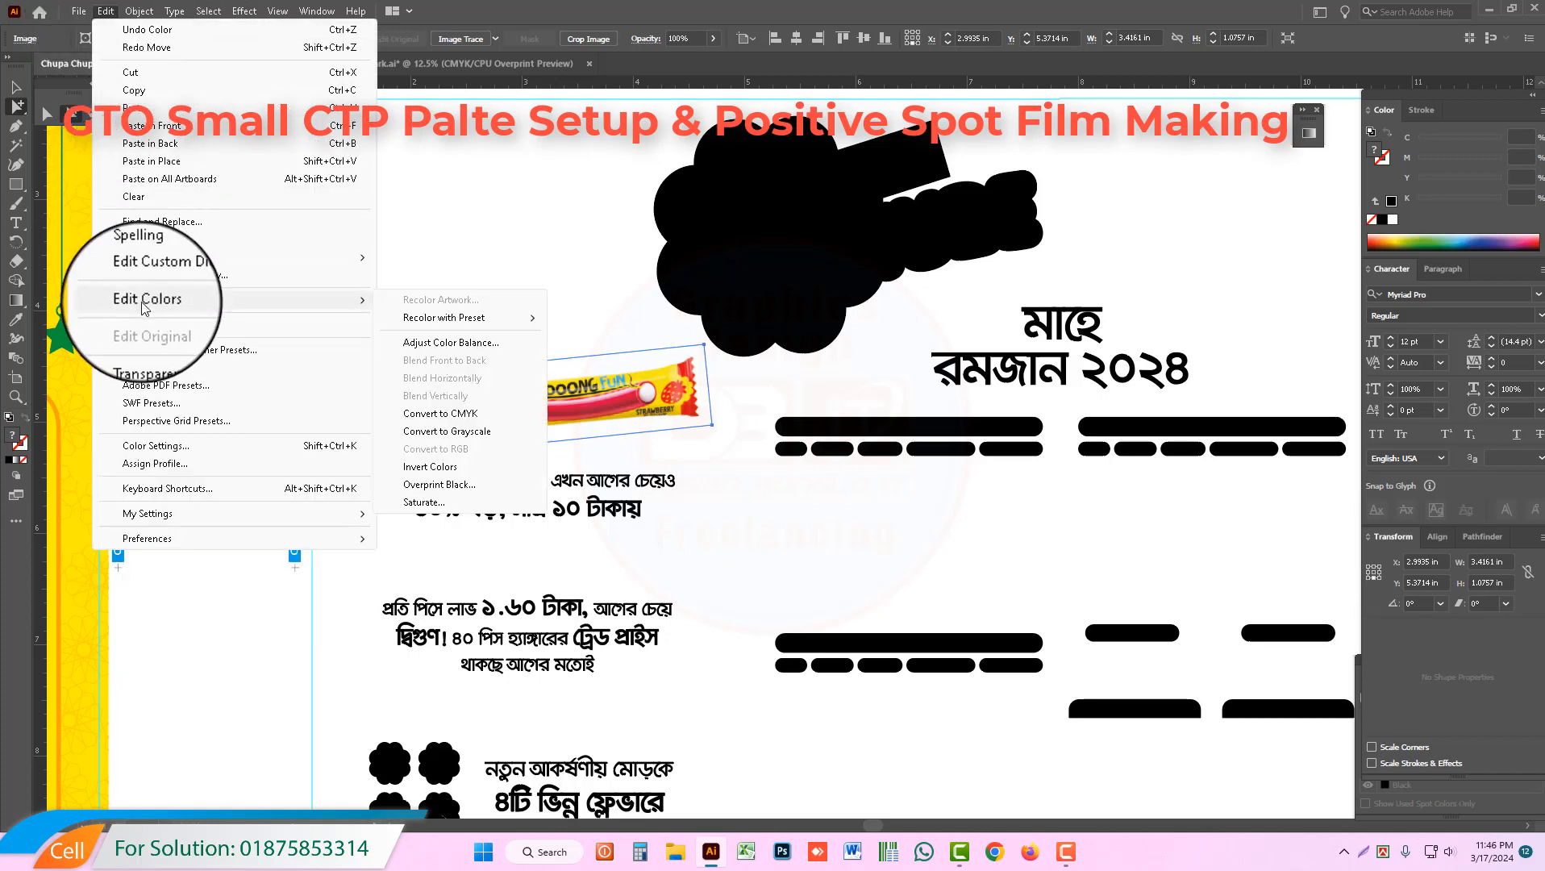
click(473, 349)
click(1069, 522)
drag(1146, 540, 1084, 589)
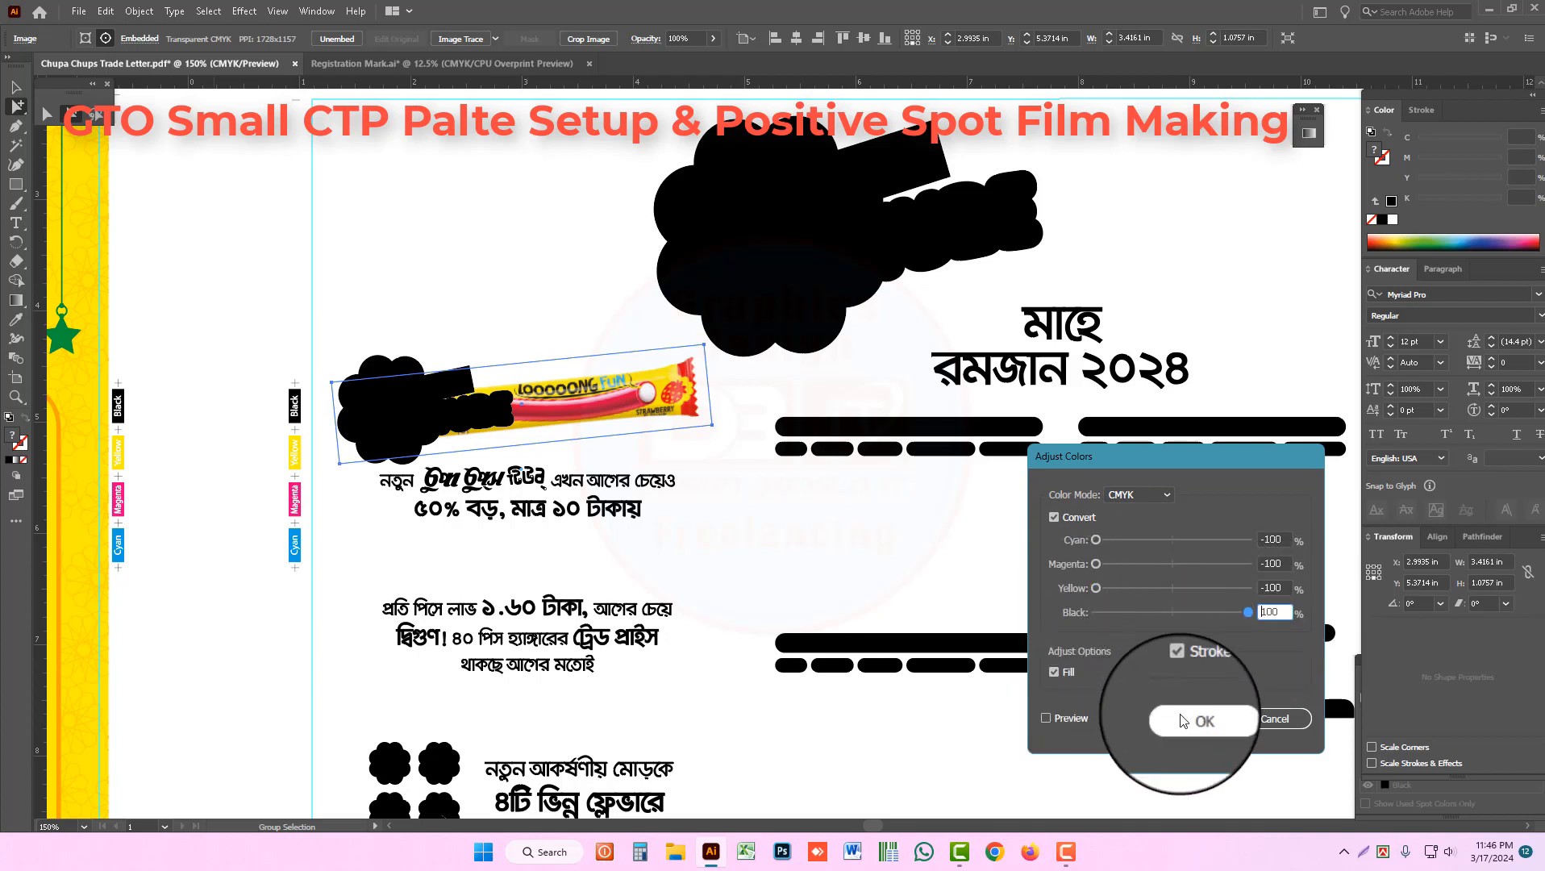
click(1051, 719)
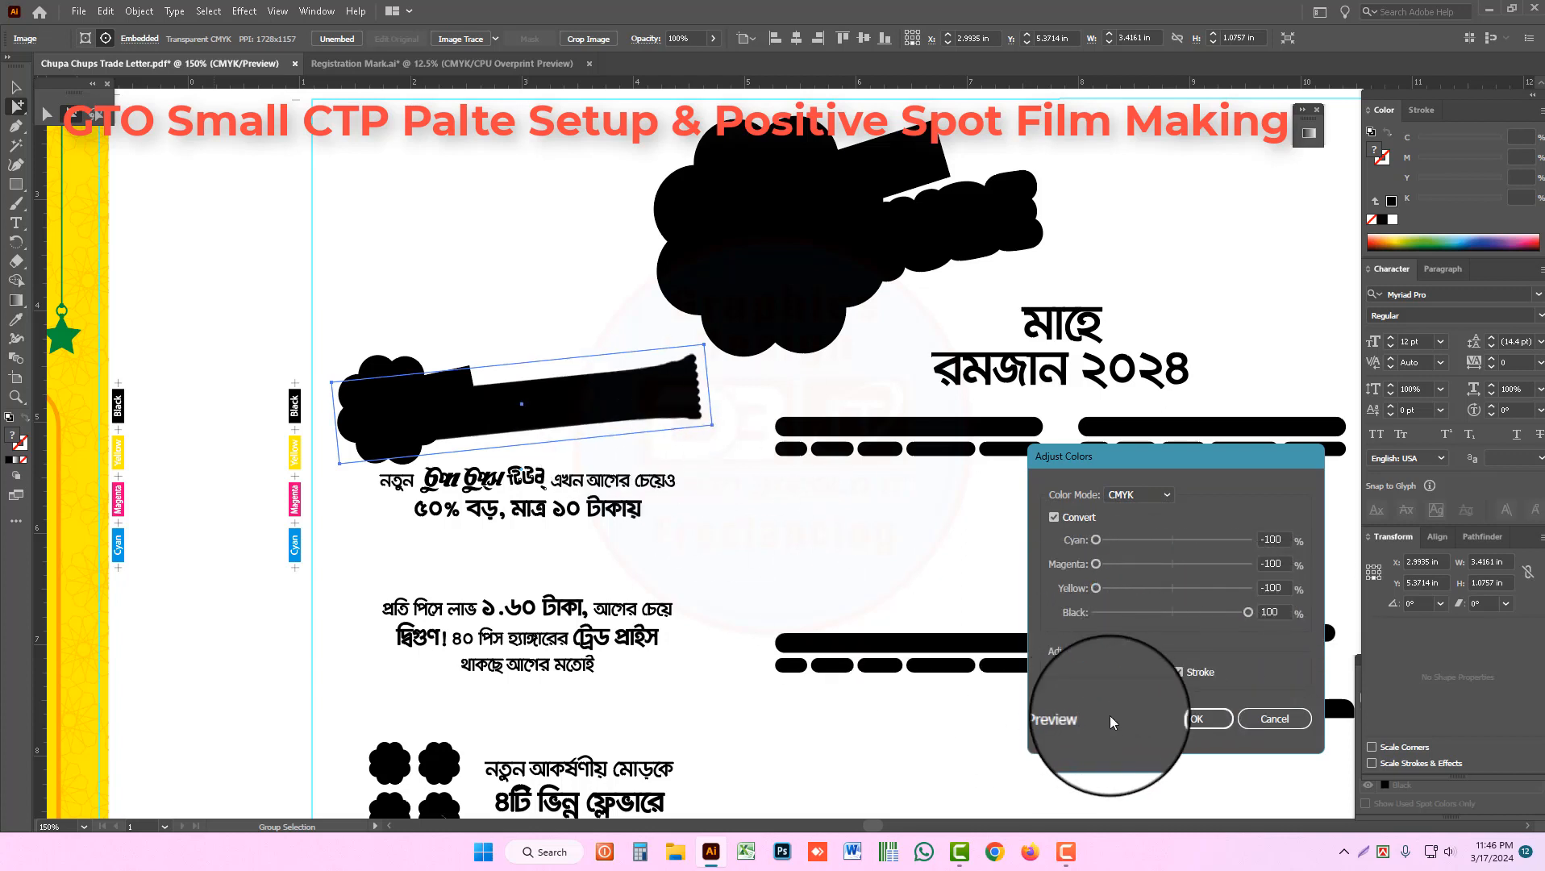
click(1193, 718)
click(972, 557)
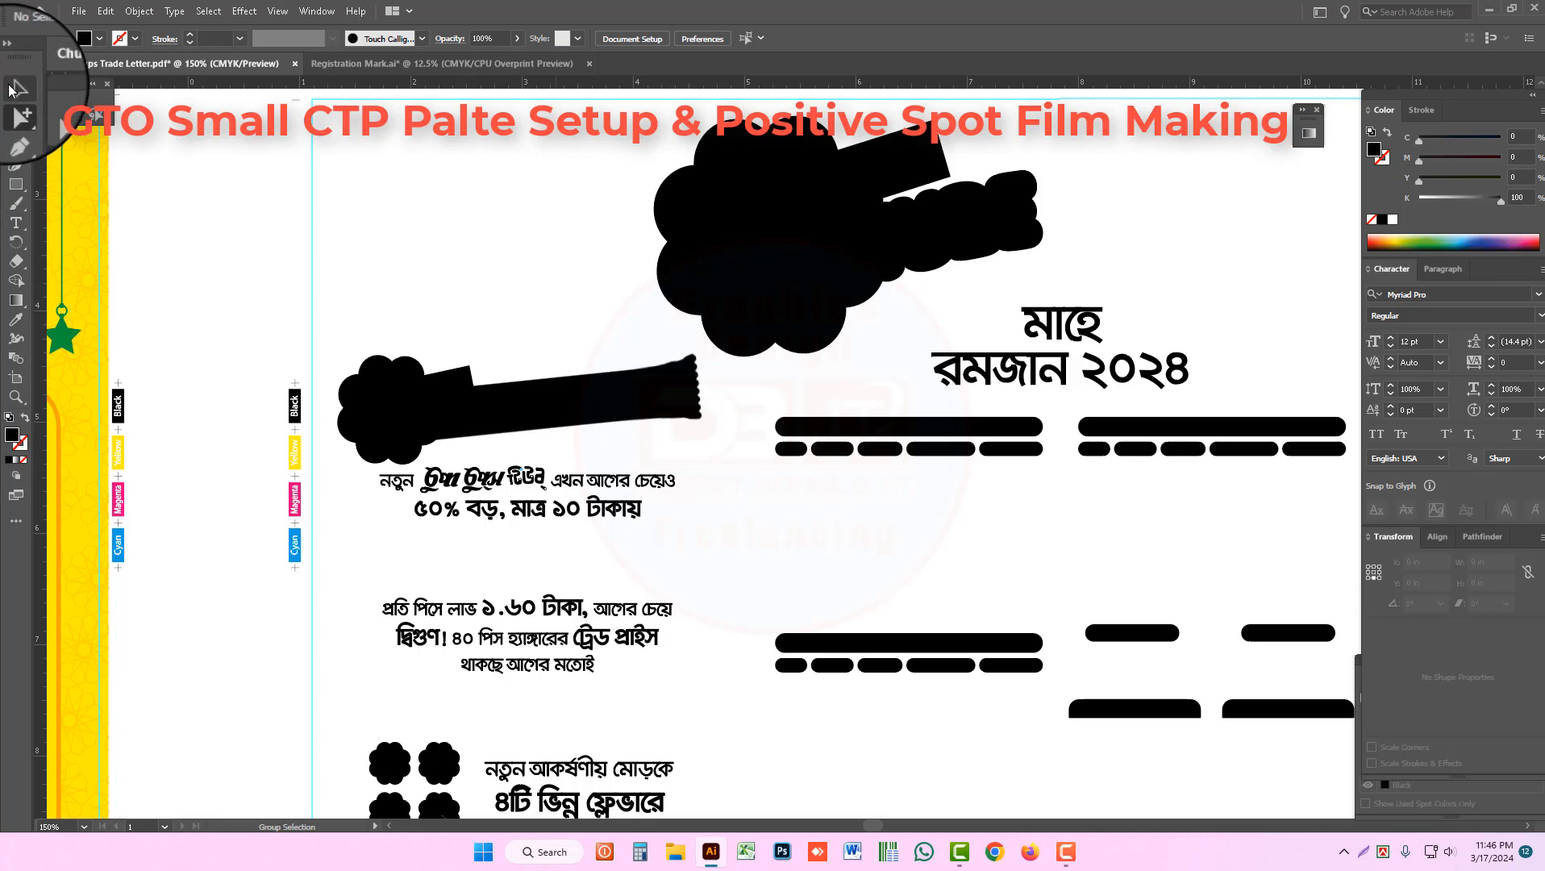
Step: Enable Overprint Preview and hide the Black separation to check the duplicate for artwork left in other inks
alt+click(941, 546)
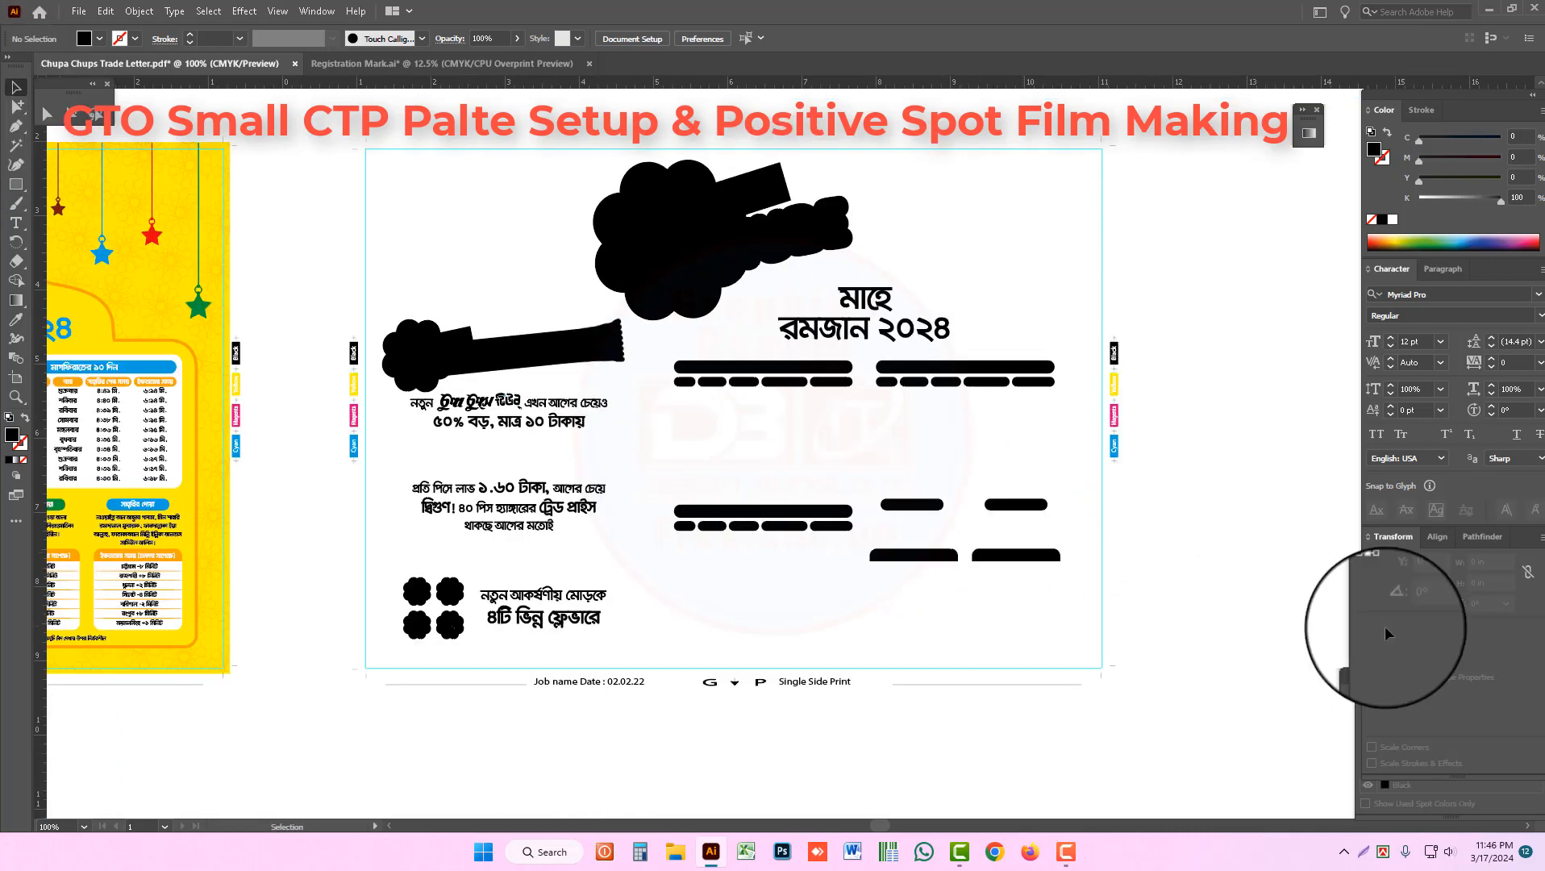
click(1357, 669)
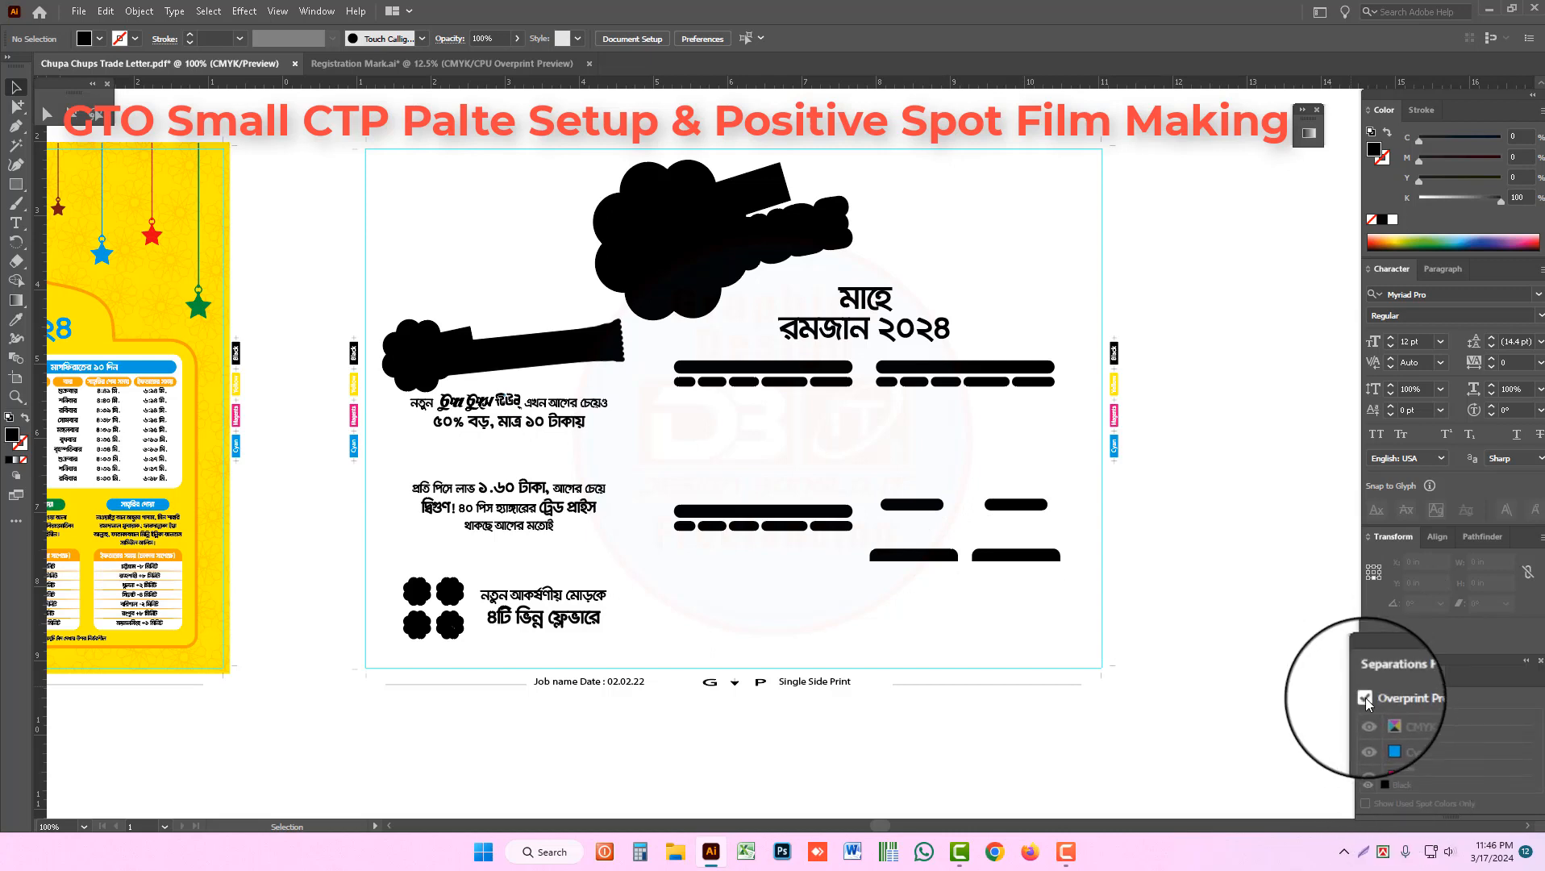
click(1366, 698)
scroll(1375, 752, down, 2)
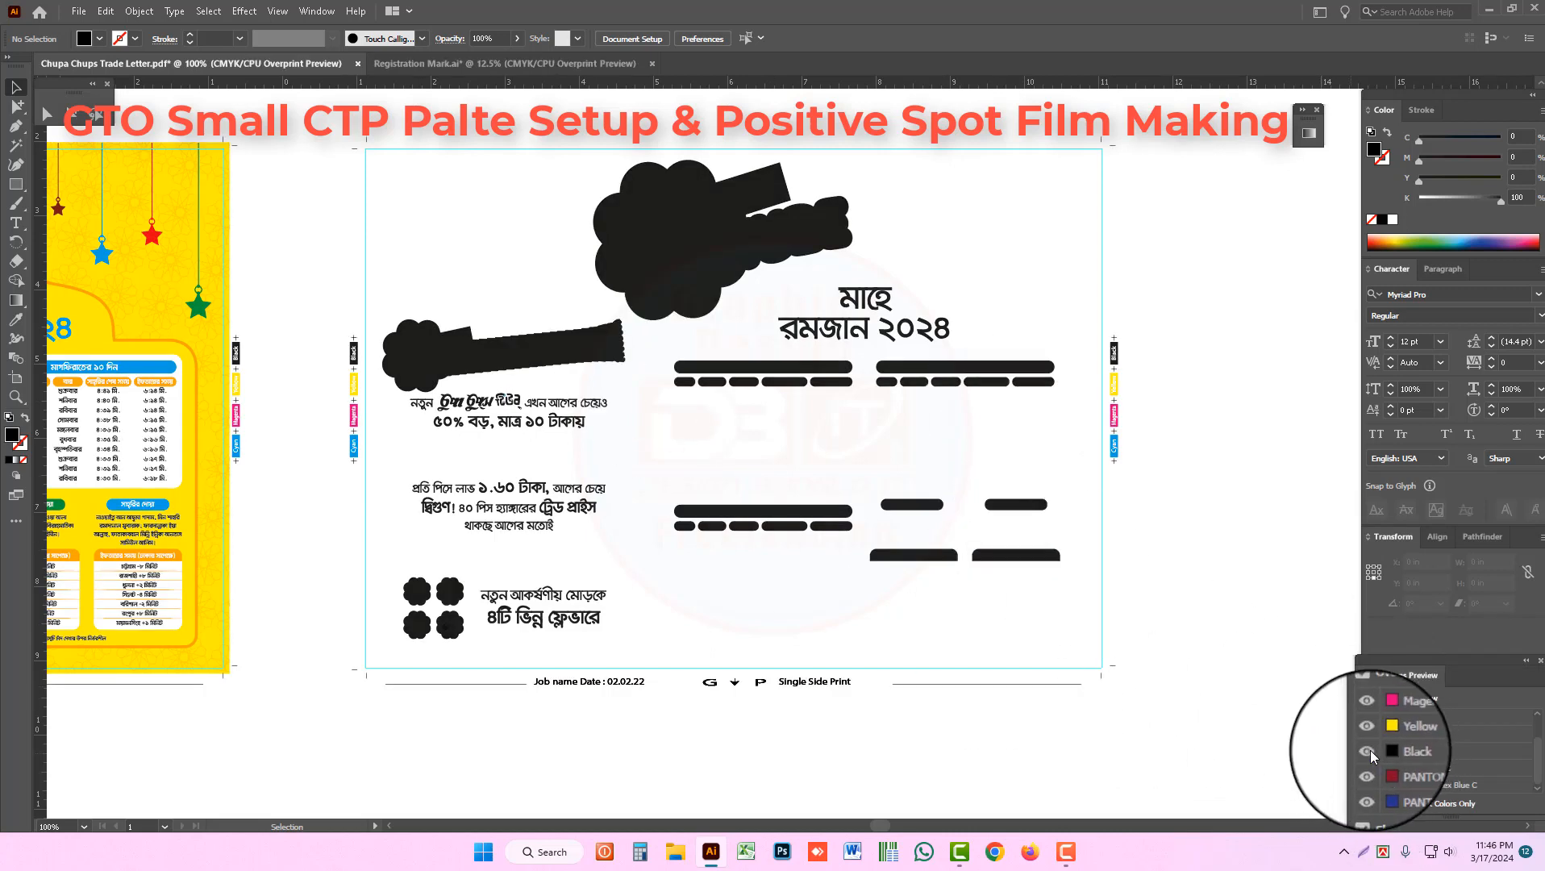
click(1369, 751)
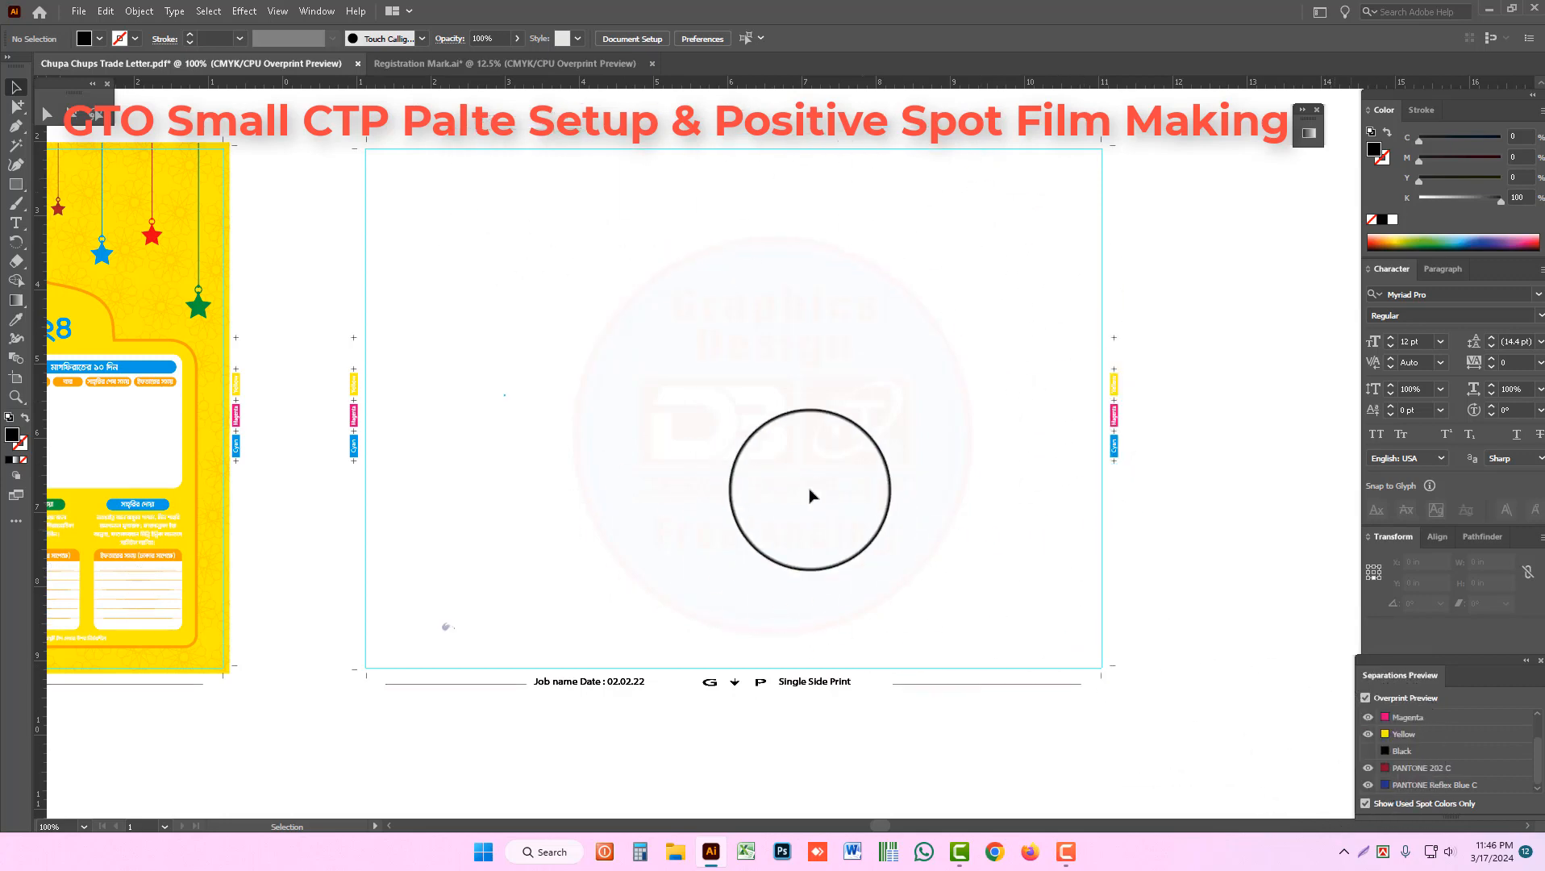
click(1369, 751)
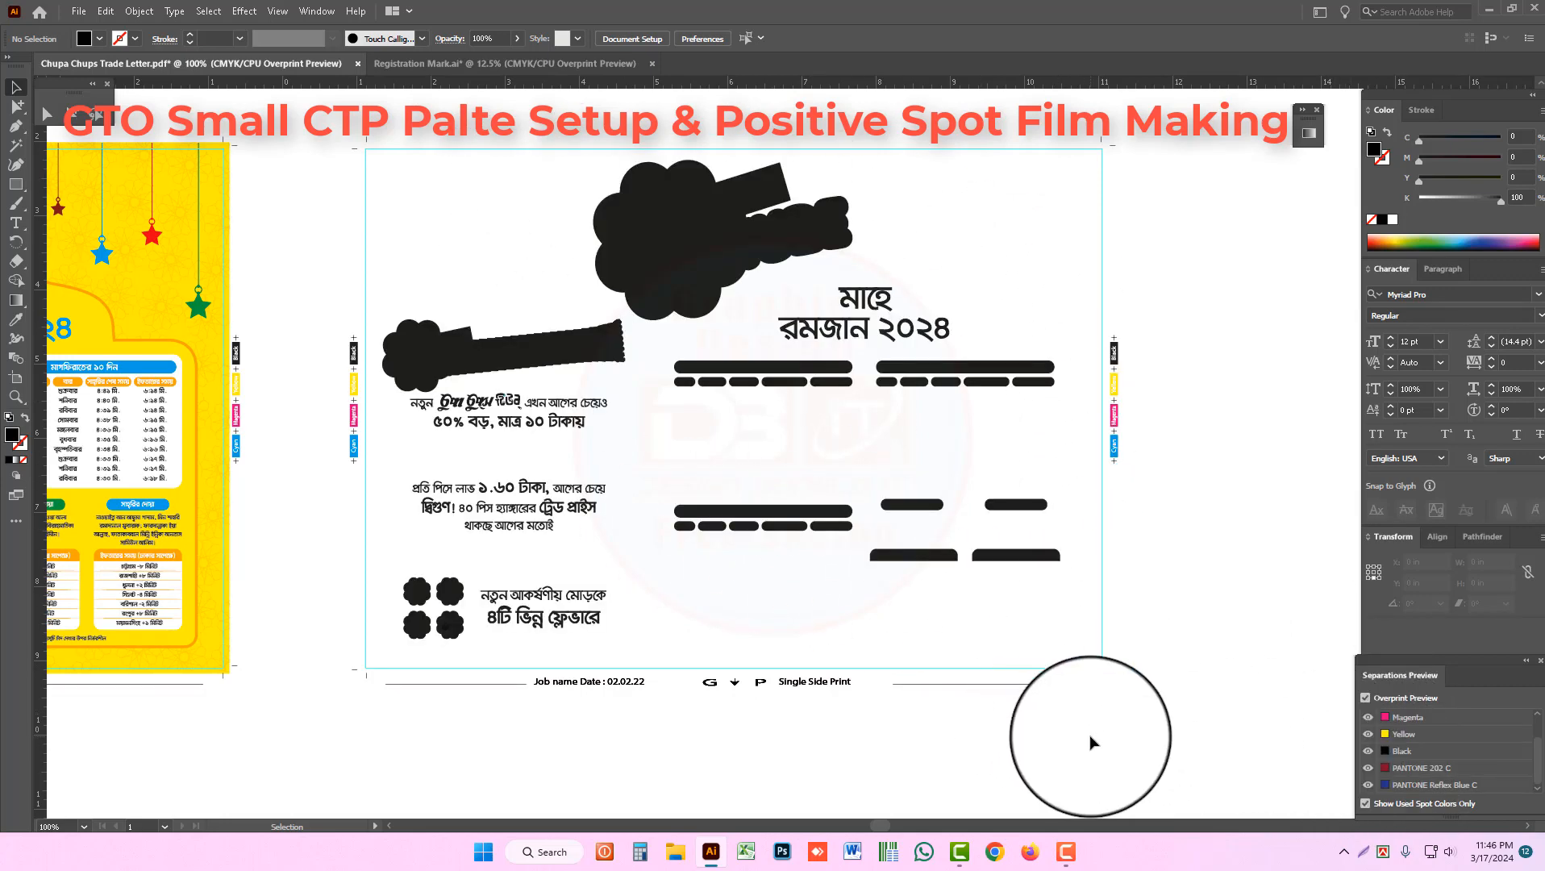
ctrl+click(459, 624)
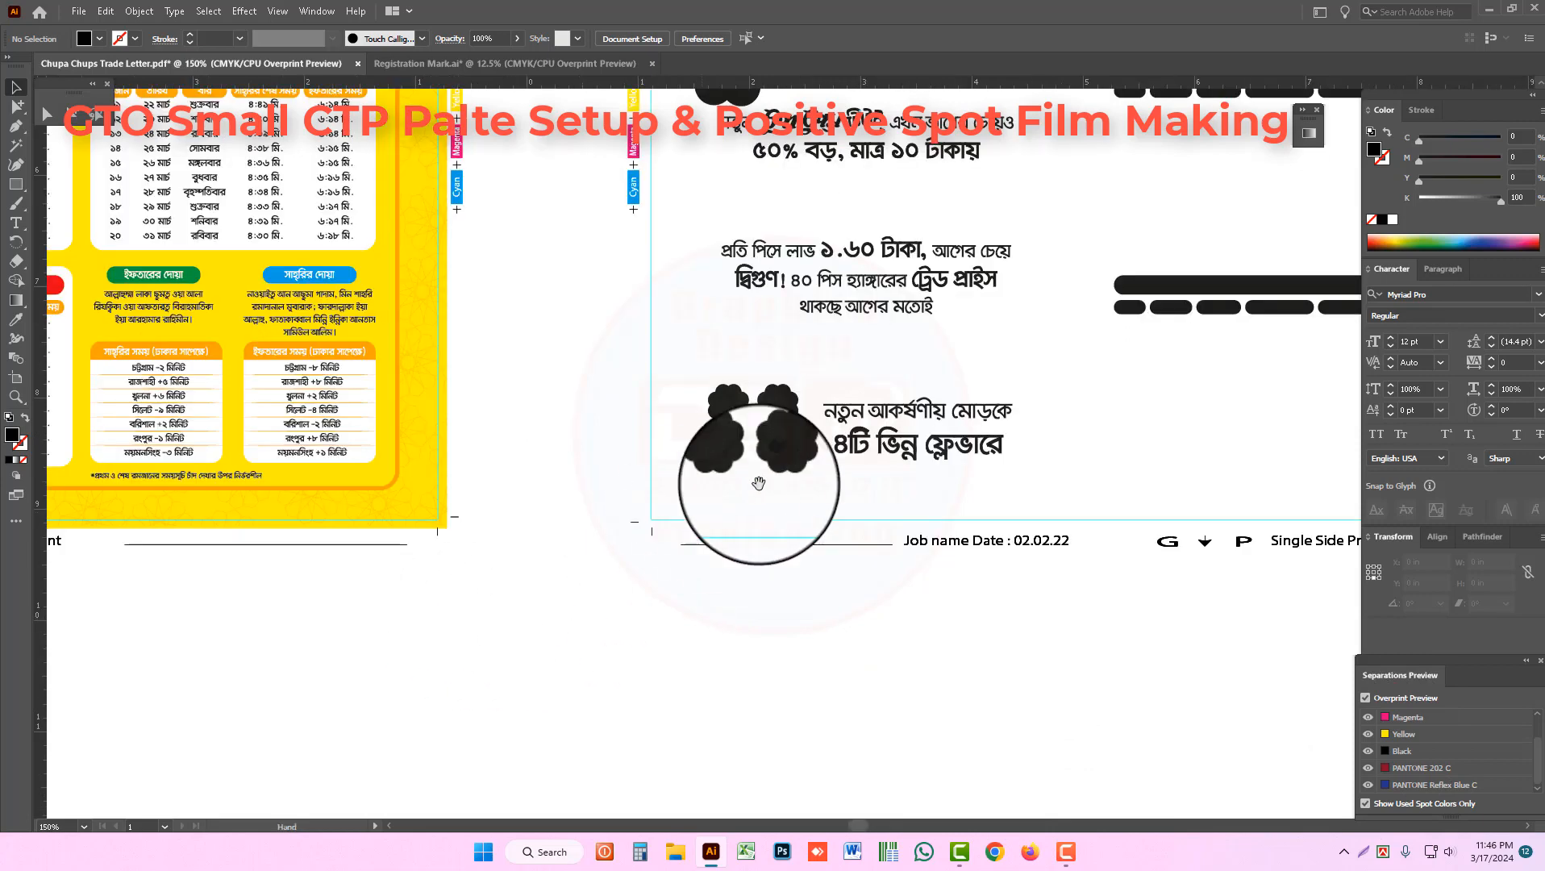
click(1369, 751)
click(75, 90)
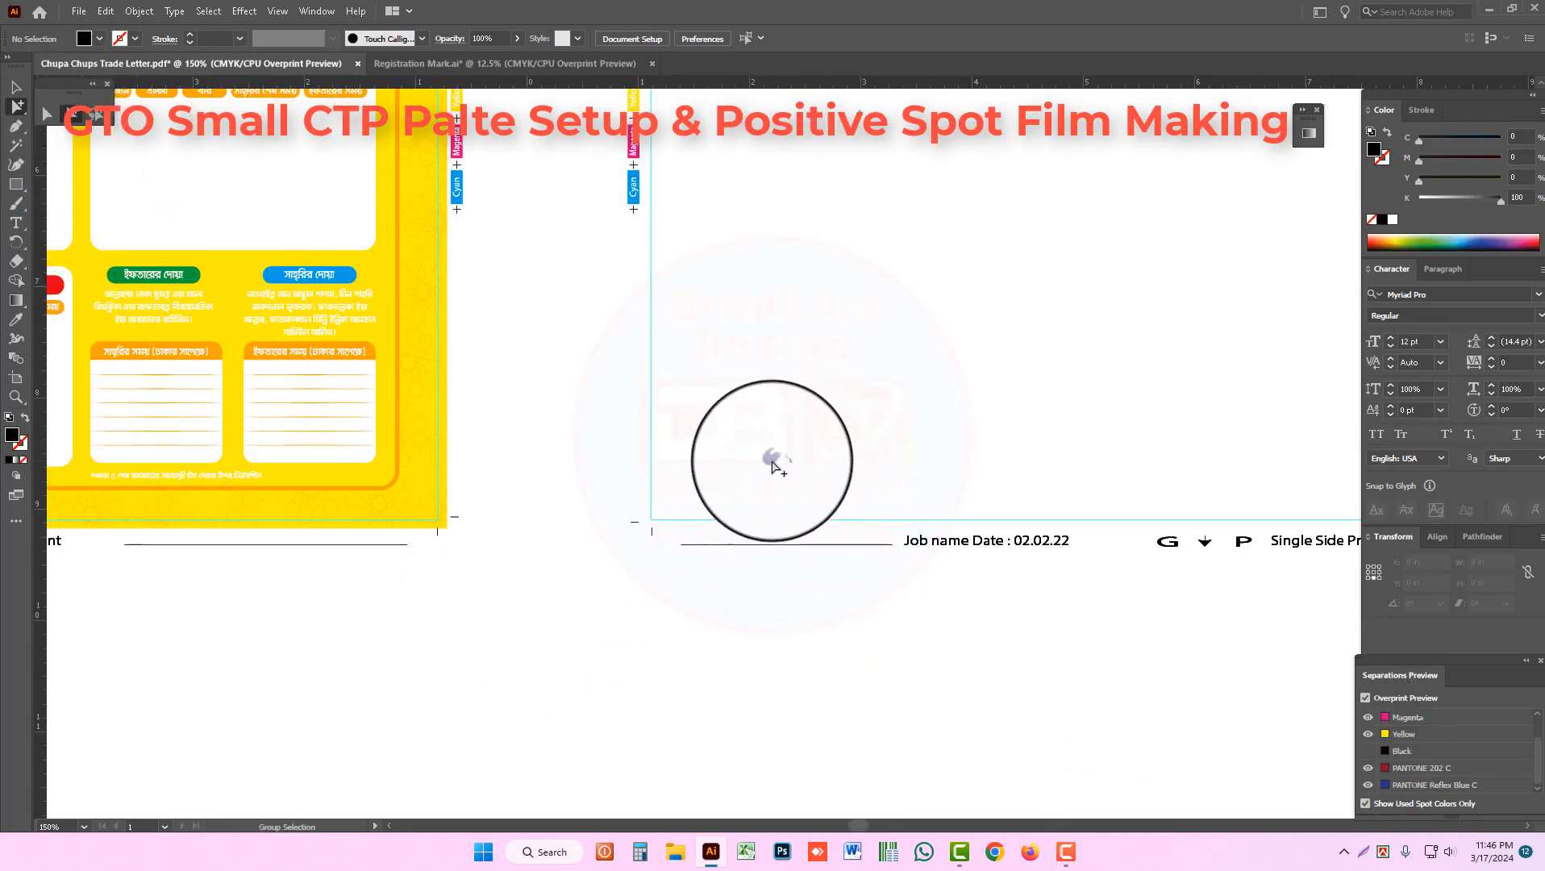
Step: Try to delete the leftover non-black fragment inside the lower-right flavour flower, and undo the deletion
click(772, 464)
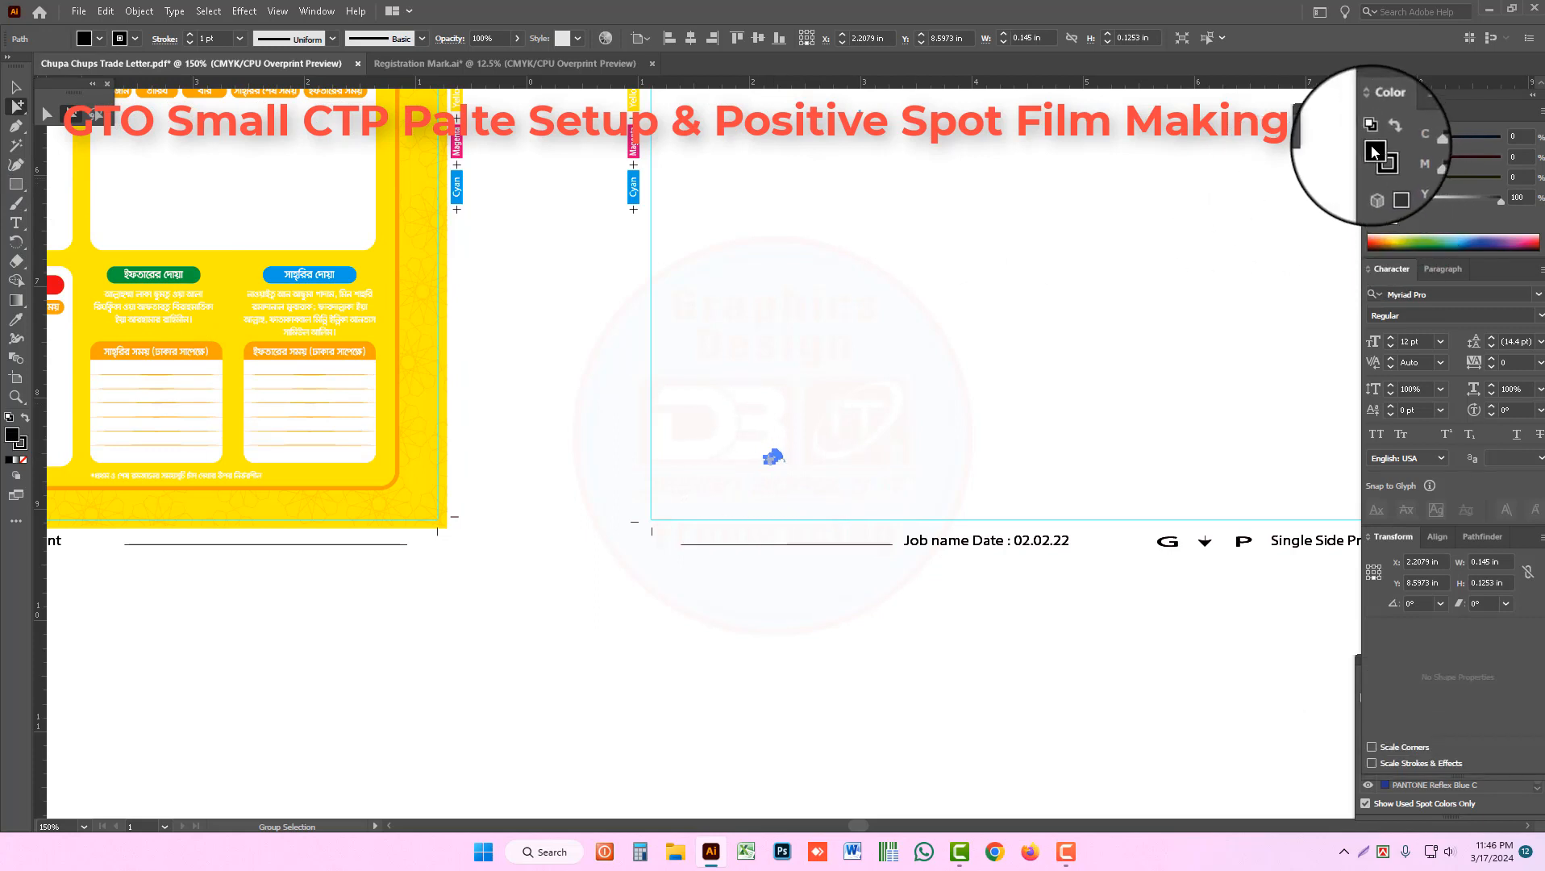
click(810, 498)
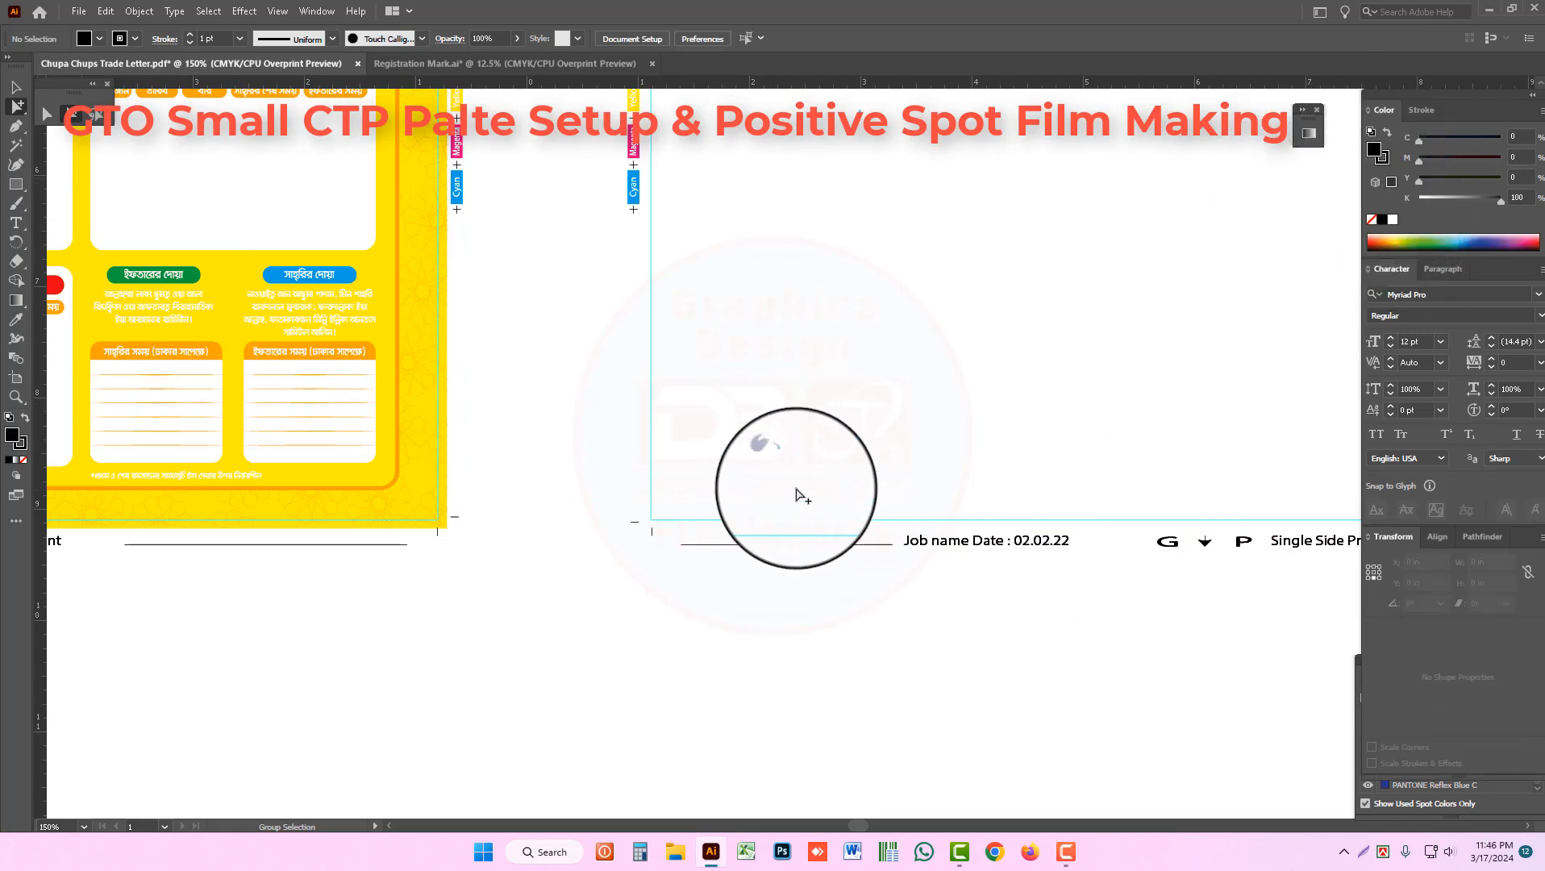
click(772, 461)
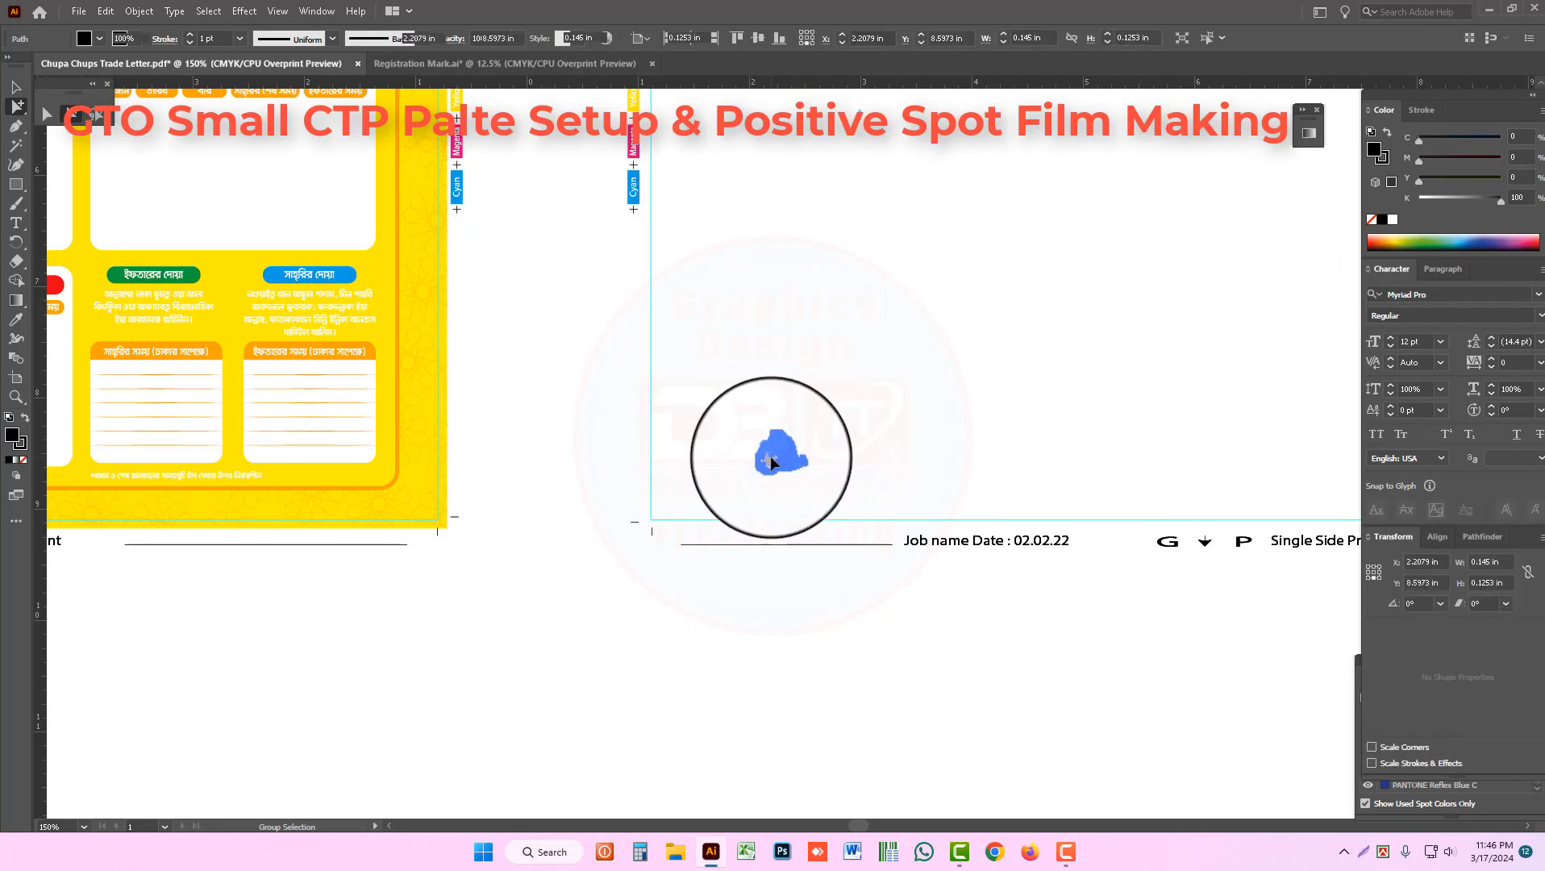
click(772, 461)
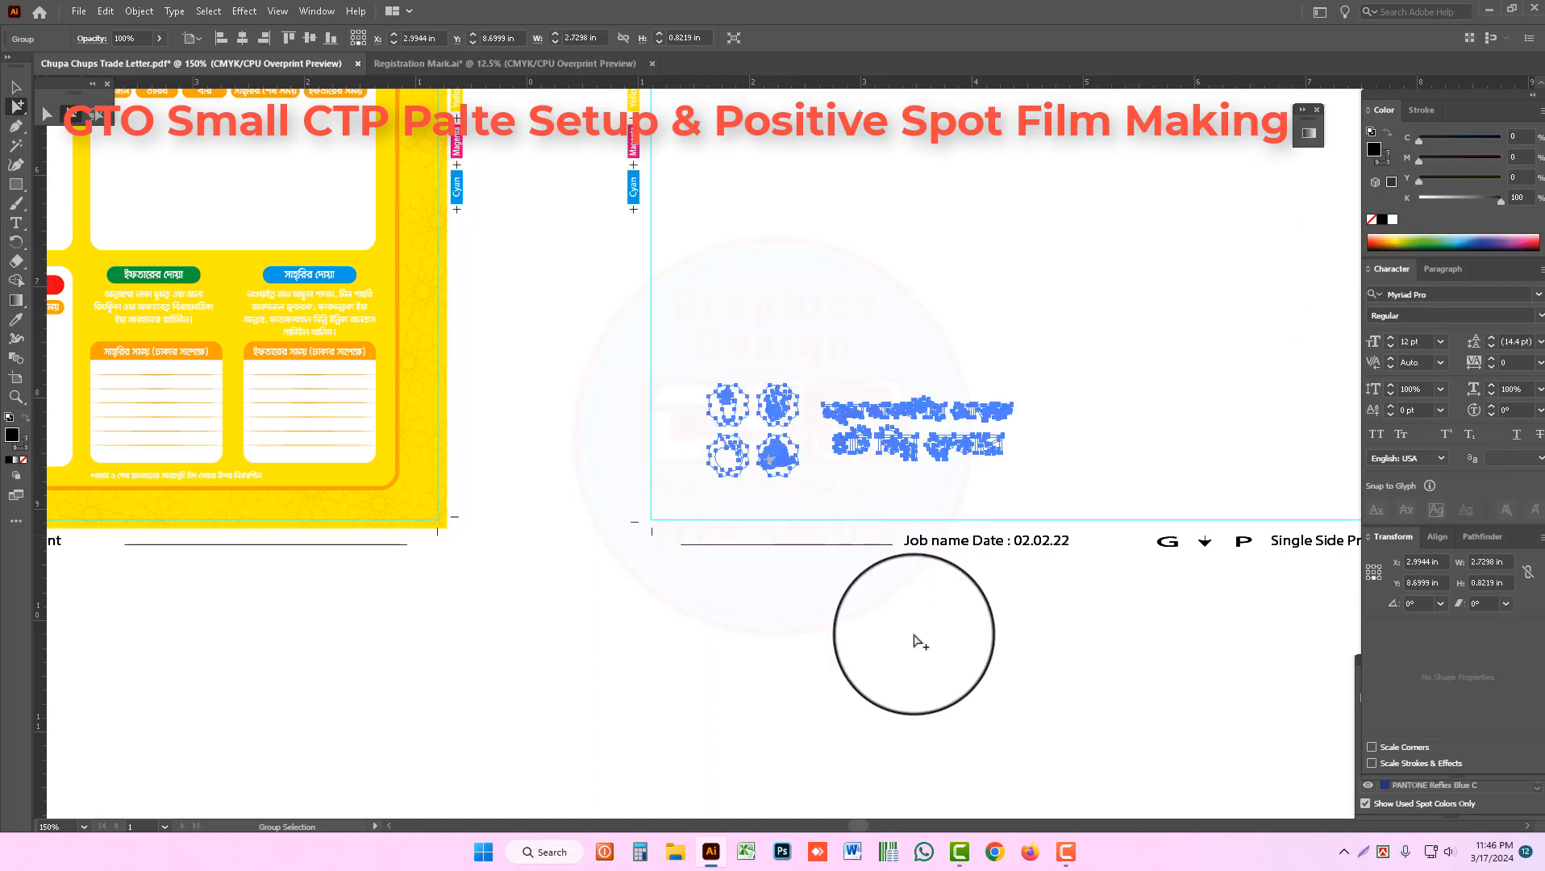
key(Delete)
drag(787, 480, 788, 483)
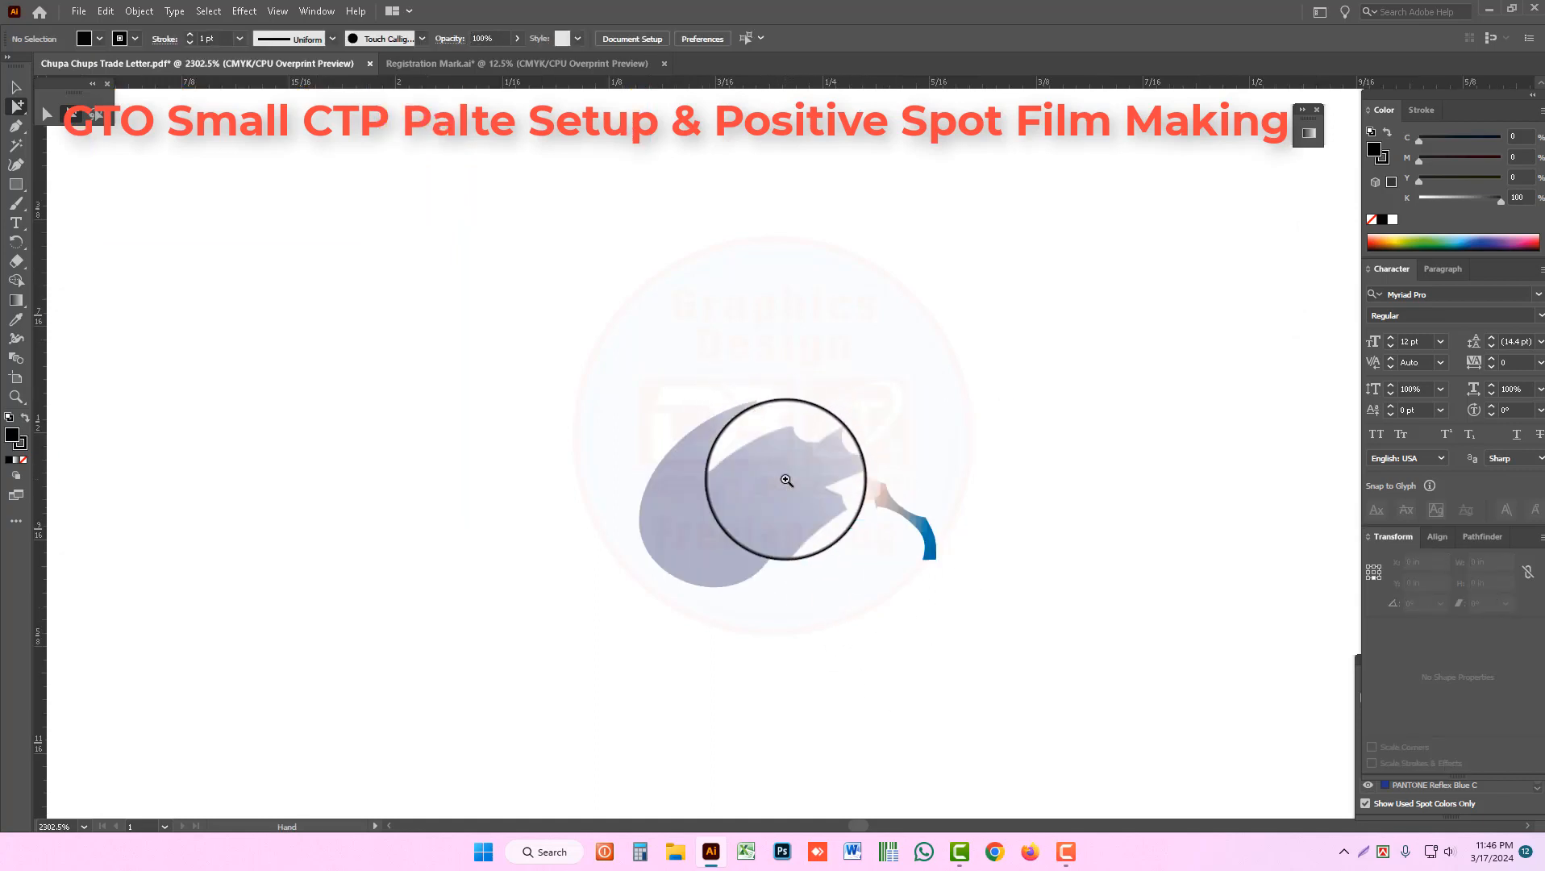
click(754, 502)
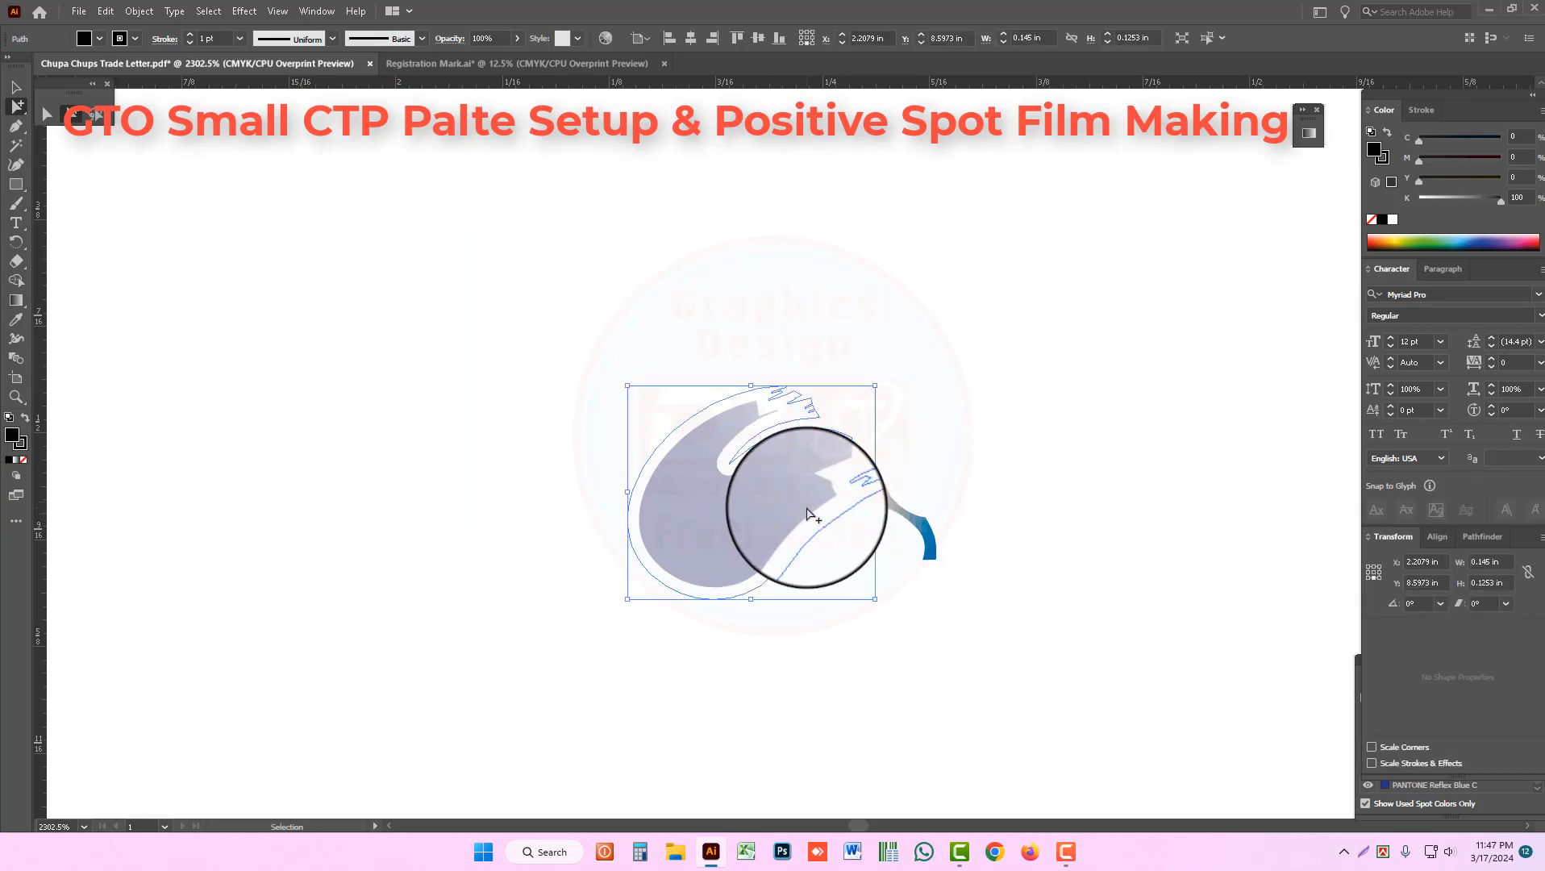
key(Delete)
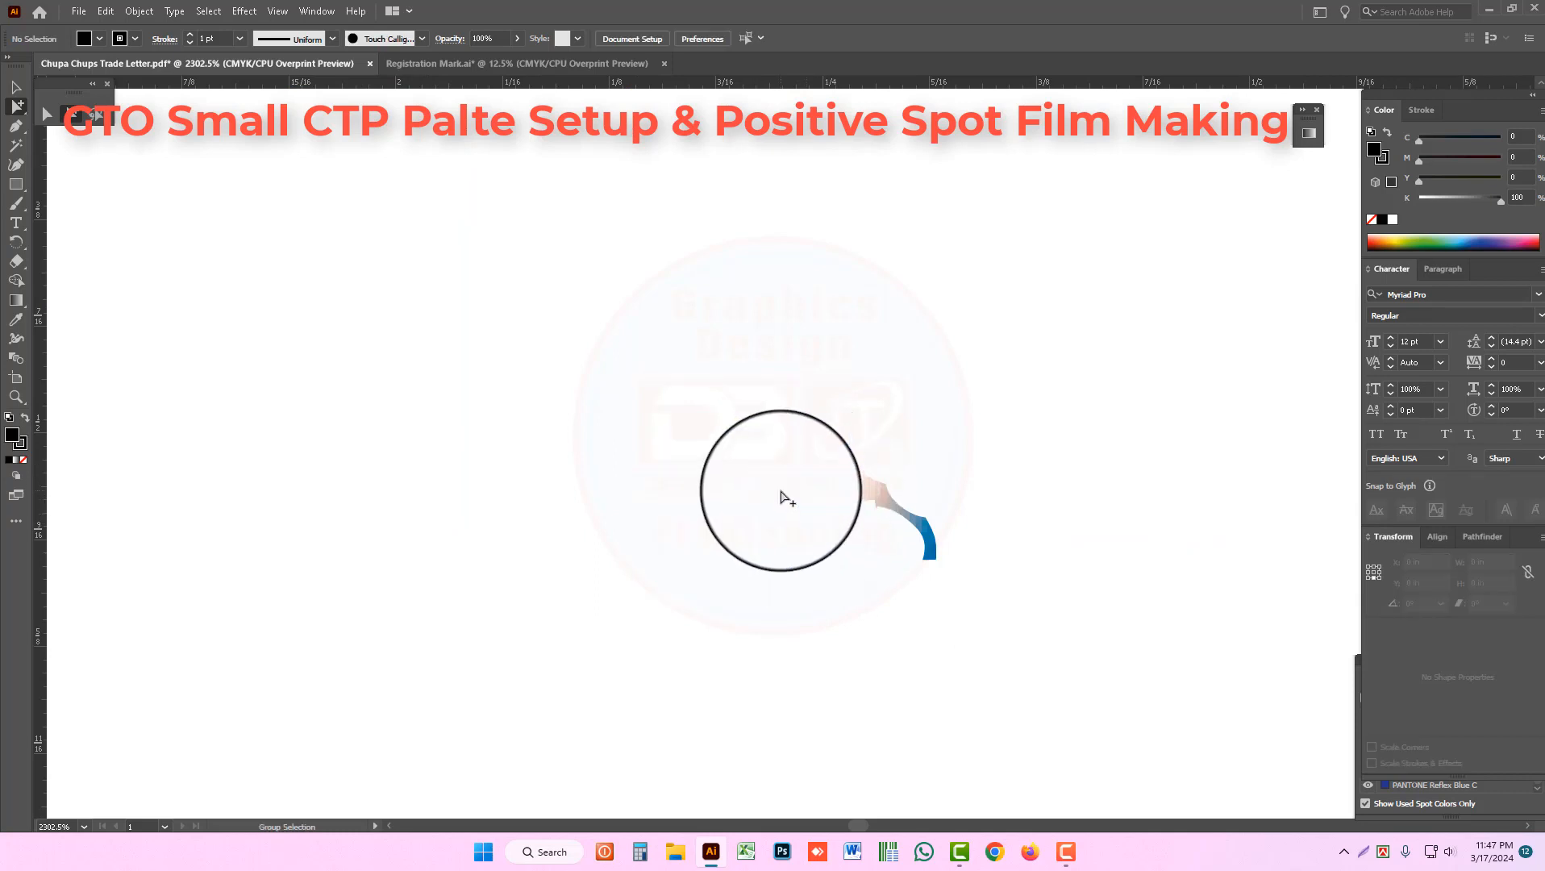
click(916, 527)
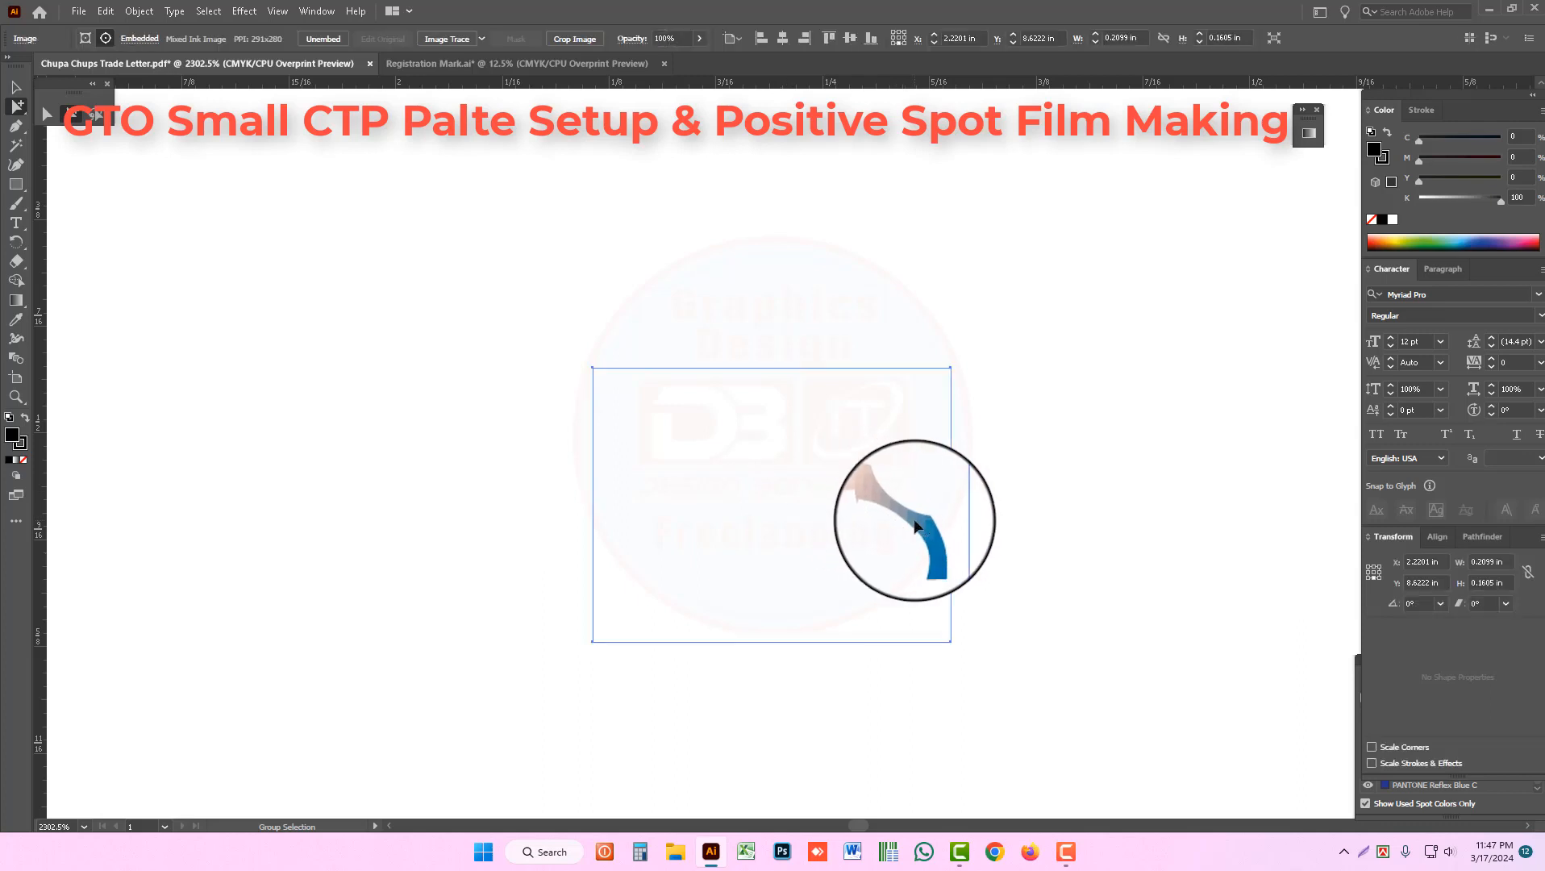
key(ctrl+z)
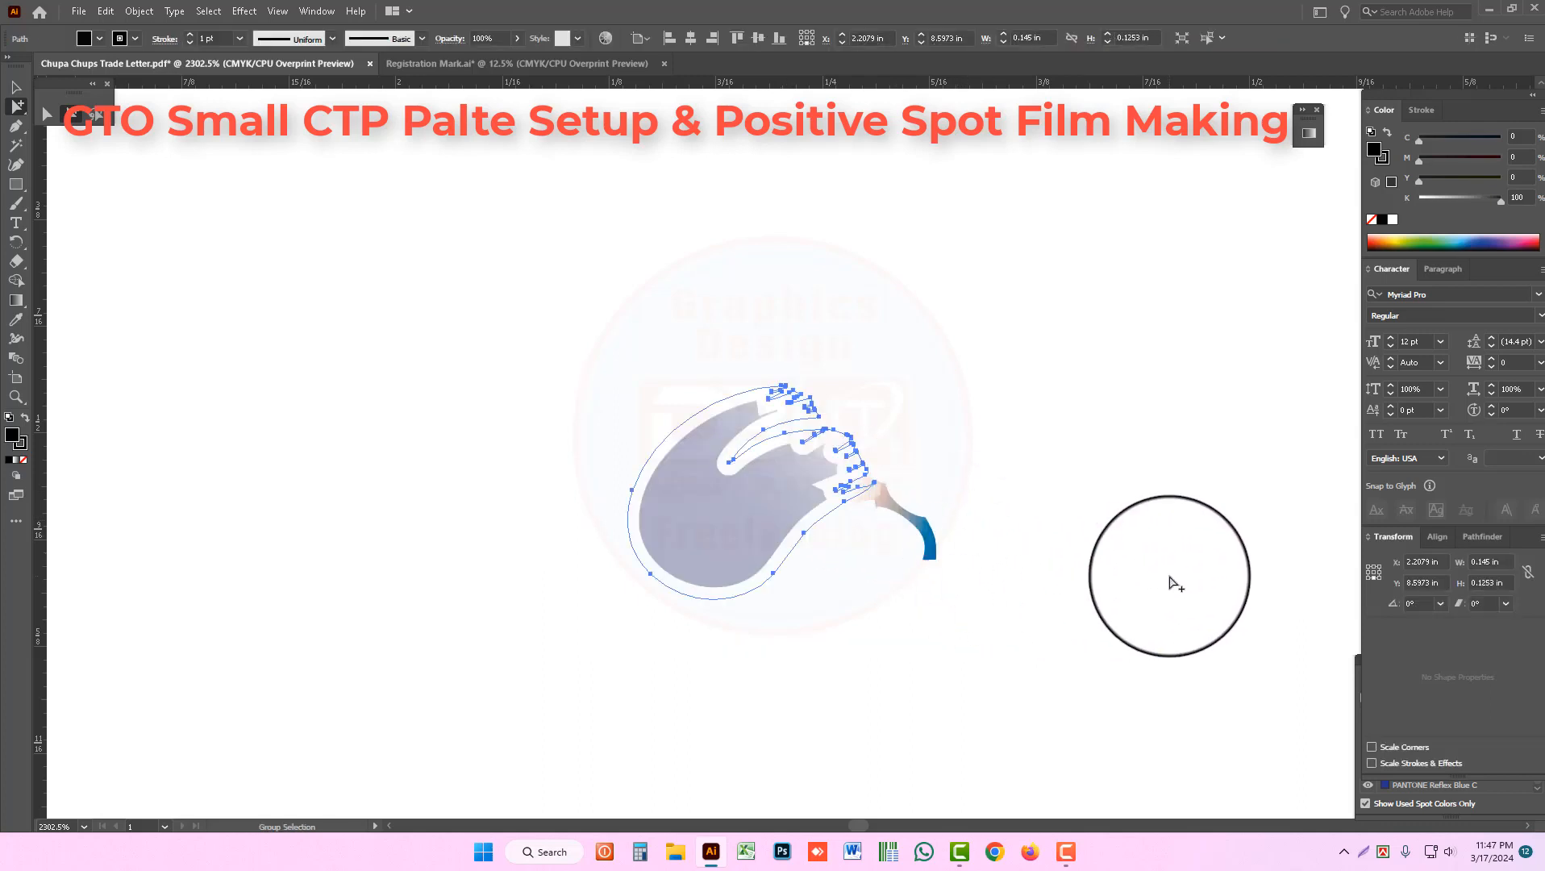
key(ctrl+z)
key(ctrl+z)
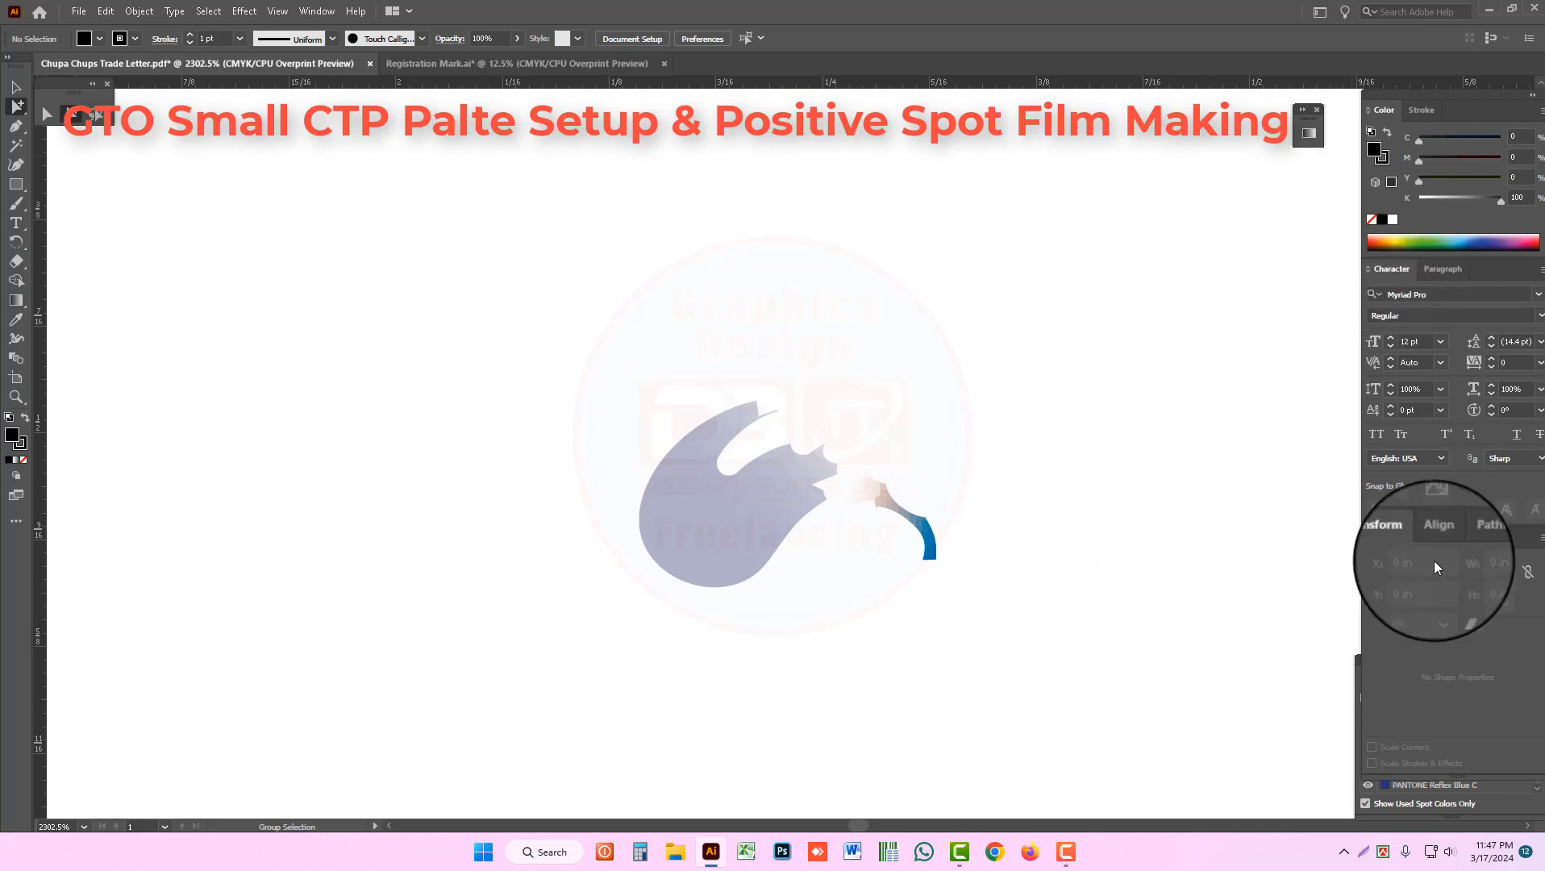
Step: Show the Black separation again and hide the PANTONE 202 C and PANTONE Reflex Blue C separations
click(1370, 784)
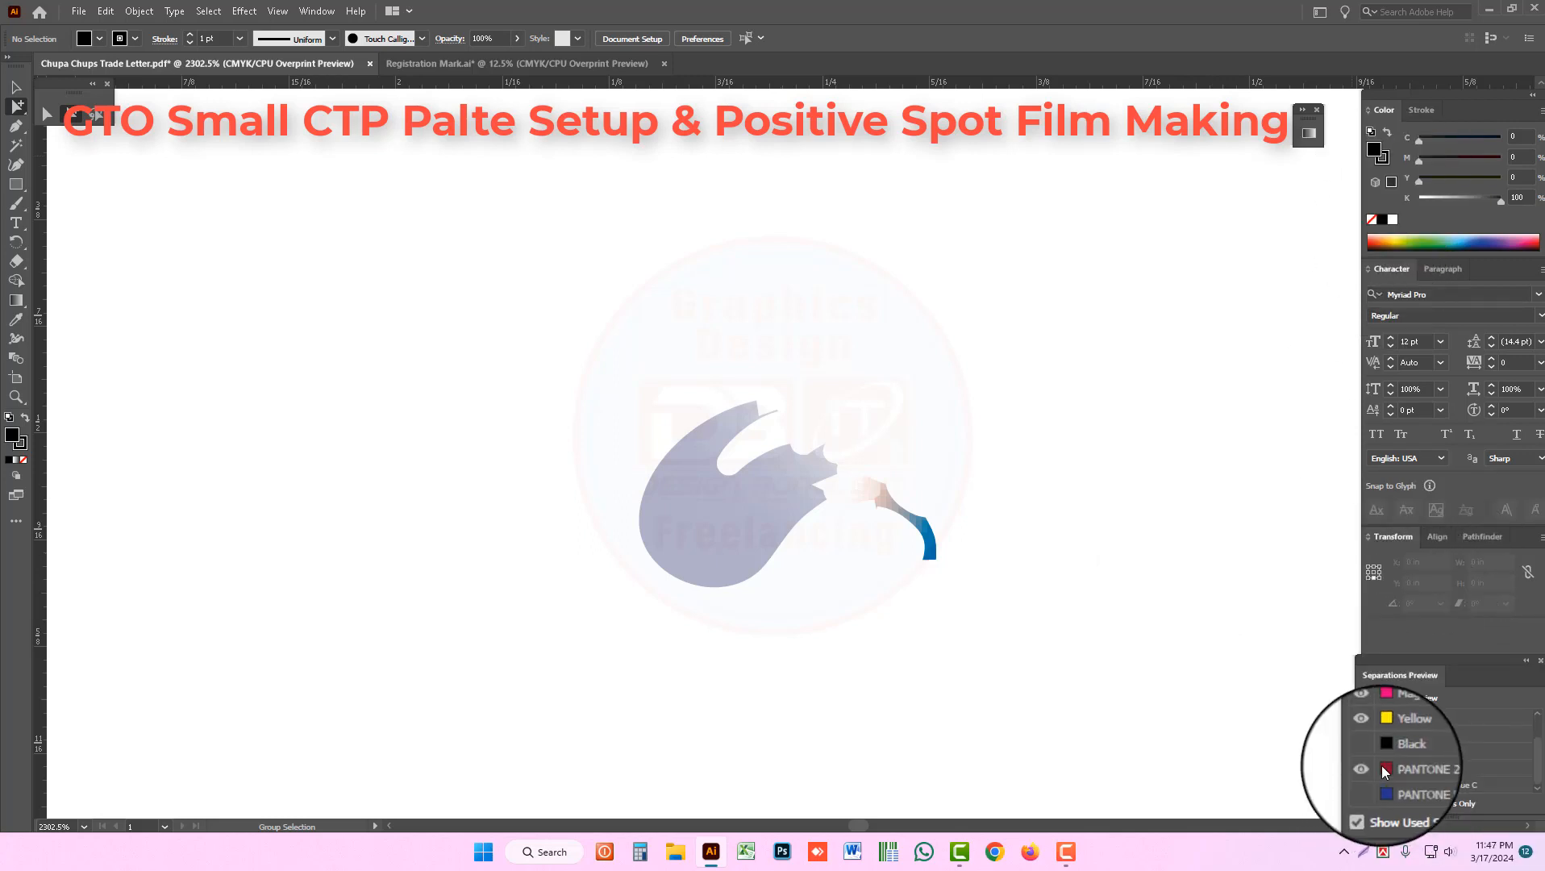
click(1372, 752)
click(1368, 786)
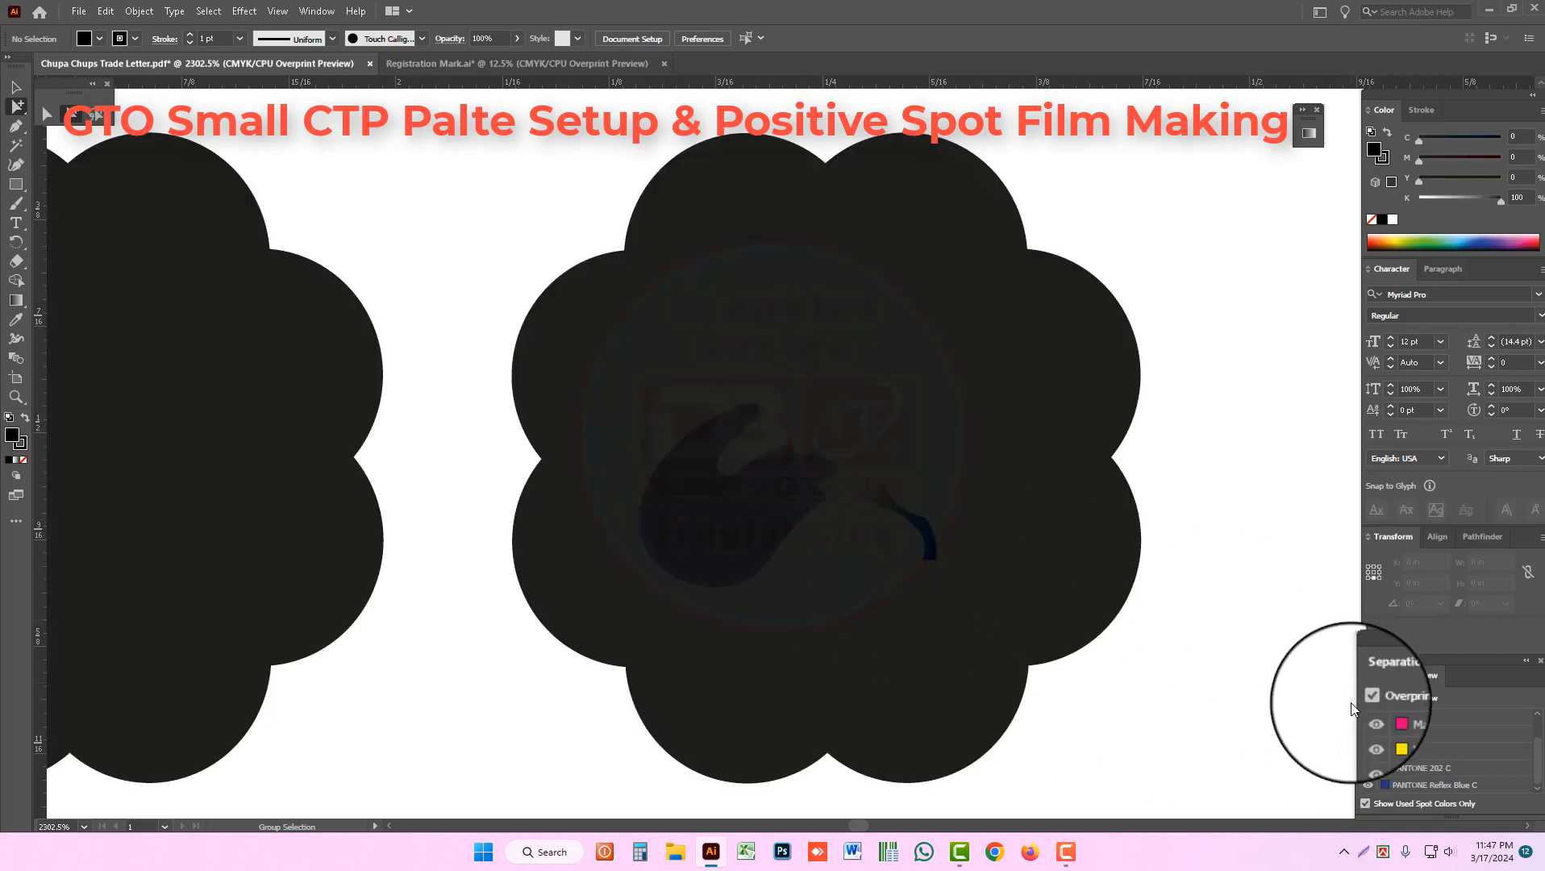
click(1368, 784)
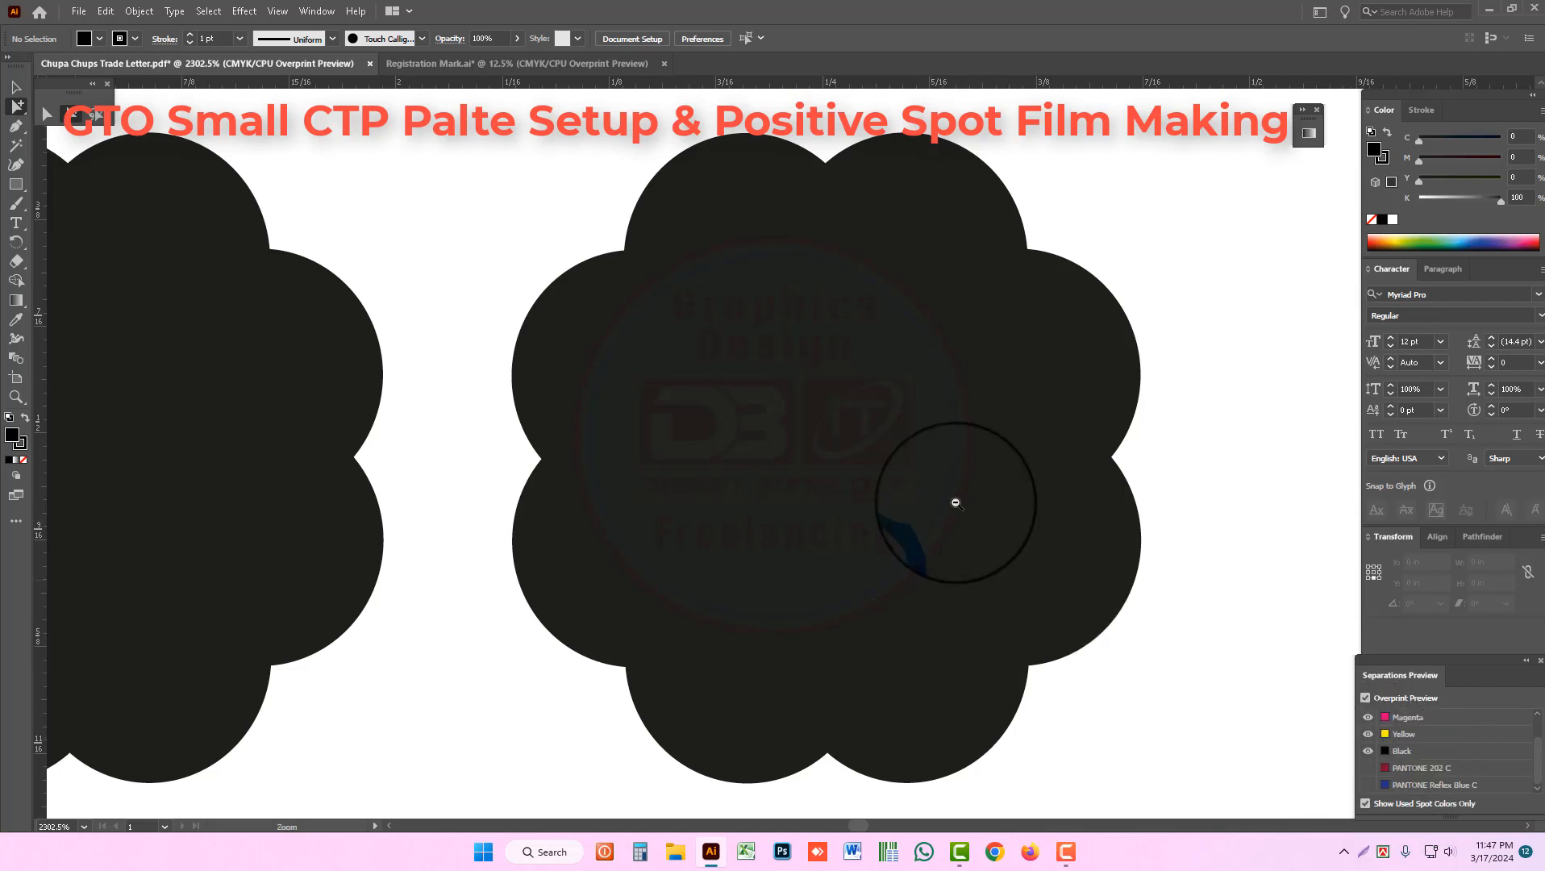
Step: Examine the flavour flowers and the surrounding black spot artwork with the PANTONE separations hidden
scroll(690, 276, down, 2)
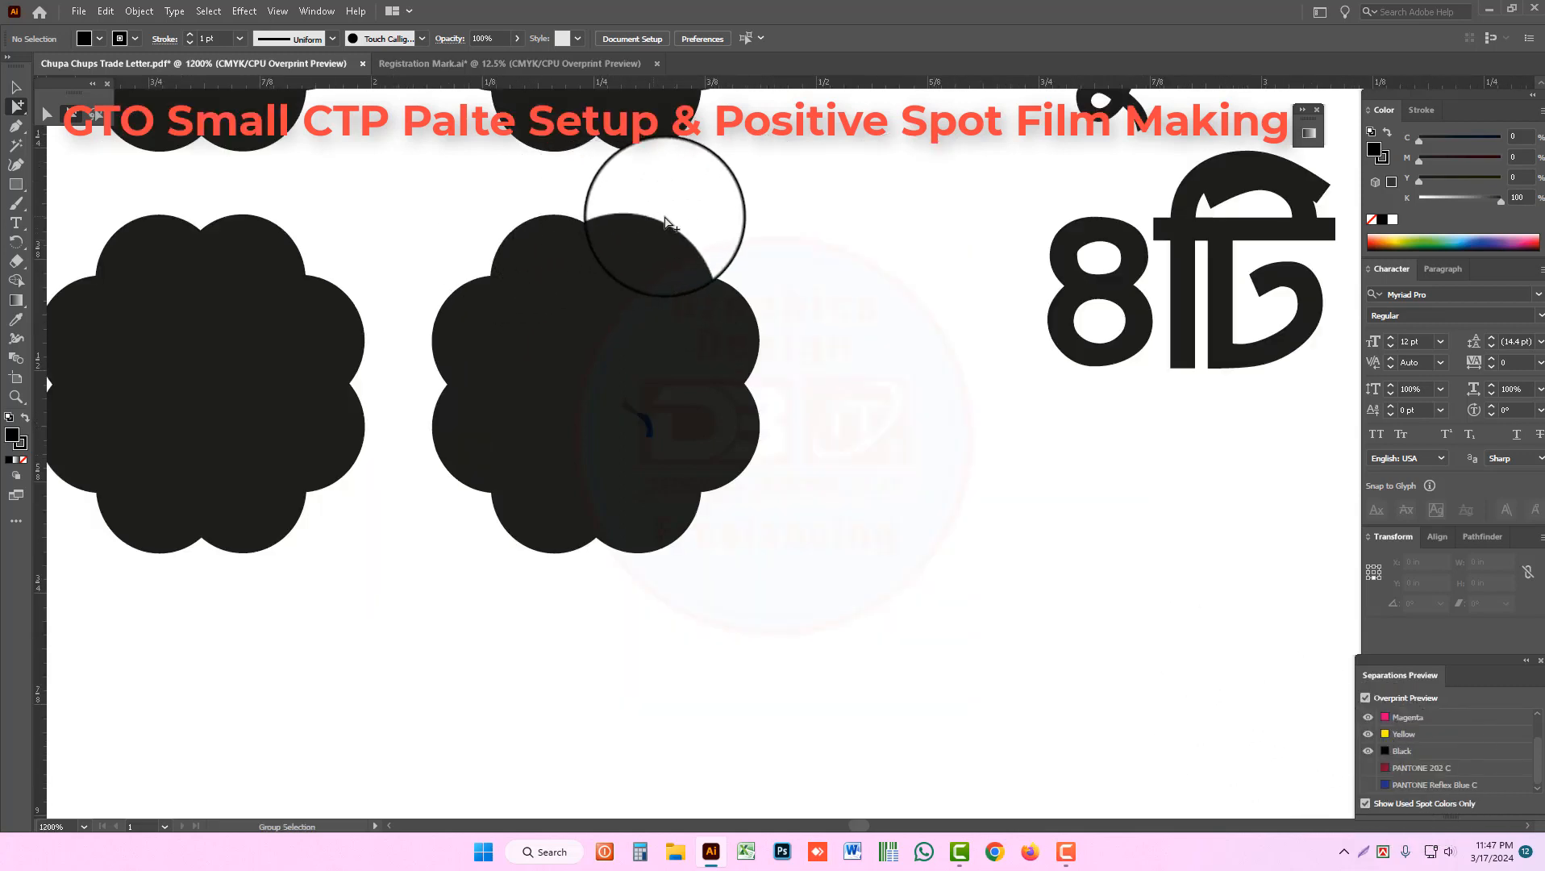
key(ctrl+alt+space)
ctrl+alt+click(1026, 456)
ctrl+alt+click(1026, 457)
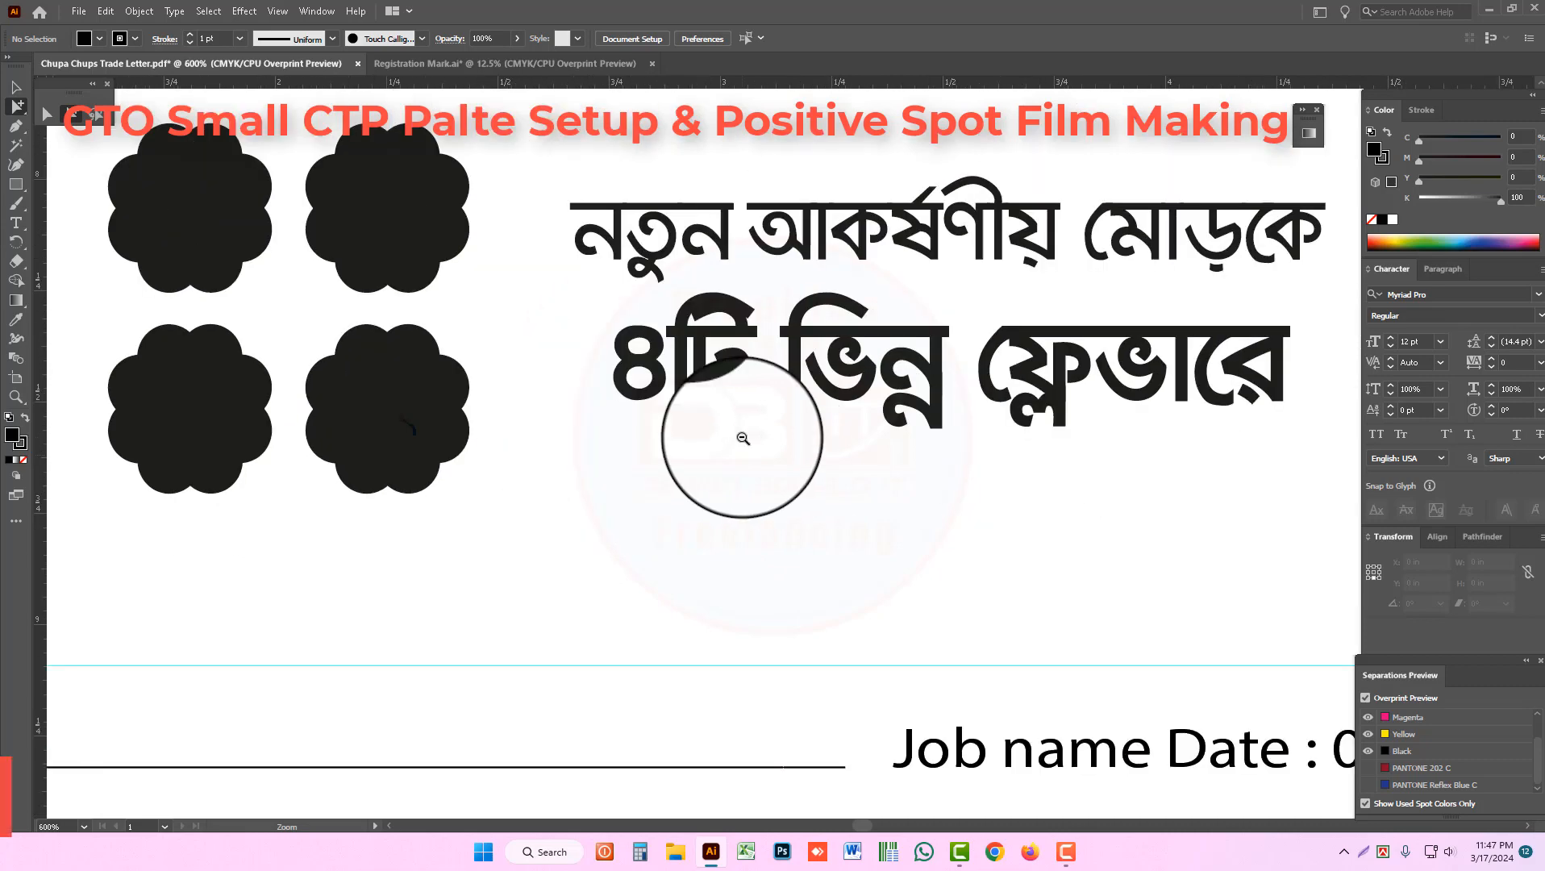
ctrl+alt+click(742, 438)
ctrl+alt+click(742, 438)
ctrl+alt+click(1052, 387)
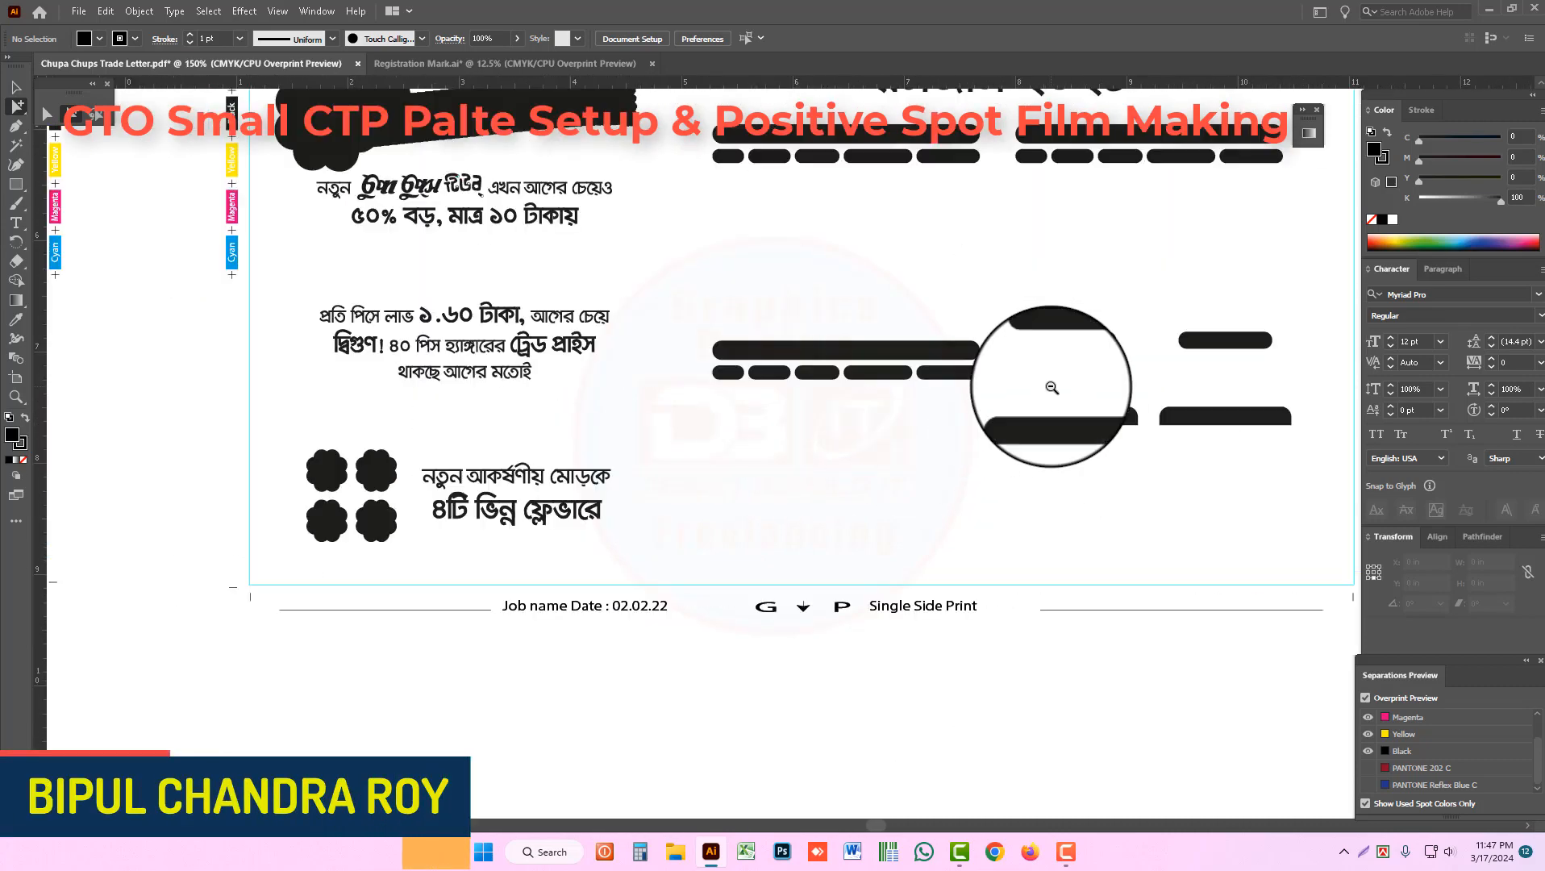
scroll(815, 630, up, 1)
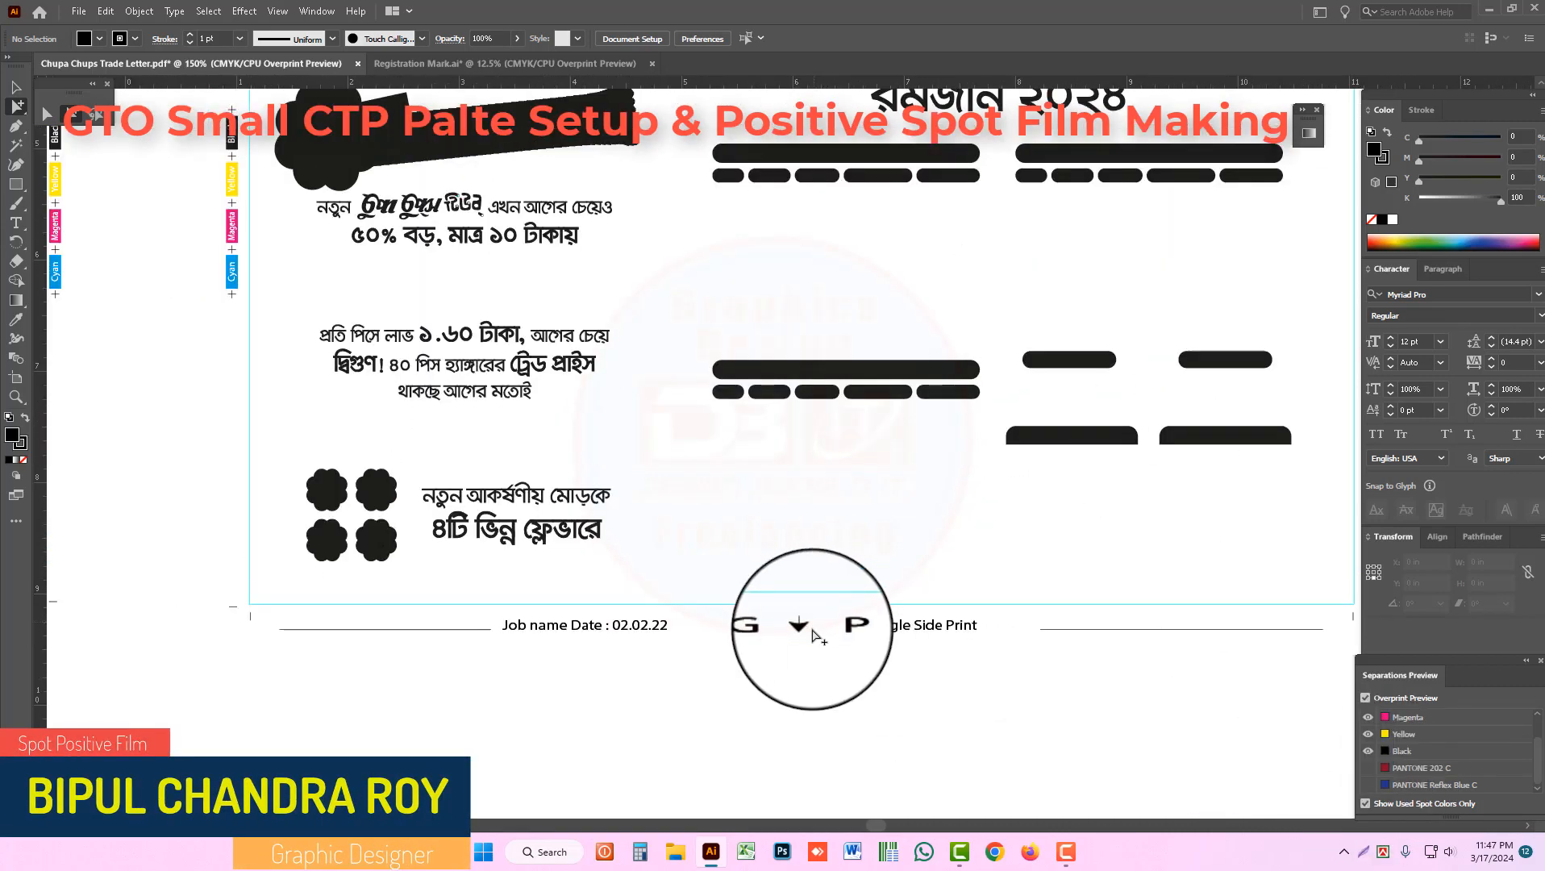
Step: Select the whole black spot-shape duplicate beside the coloured trade letter and delete it
click(15, 88)
key(ctrl+alt+space)
ctrl+alt+click(579, 451)
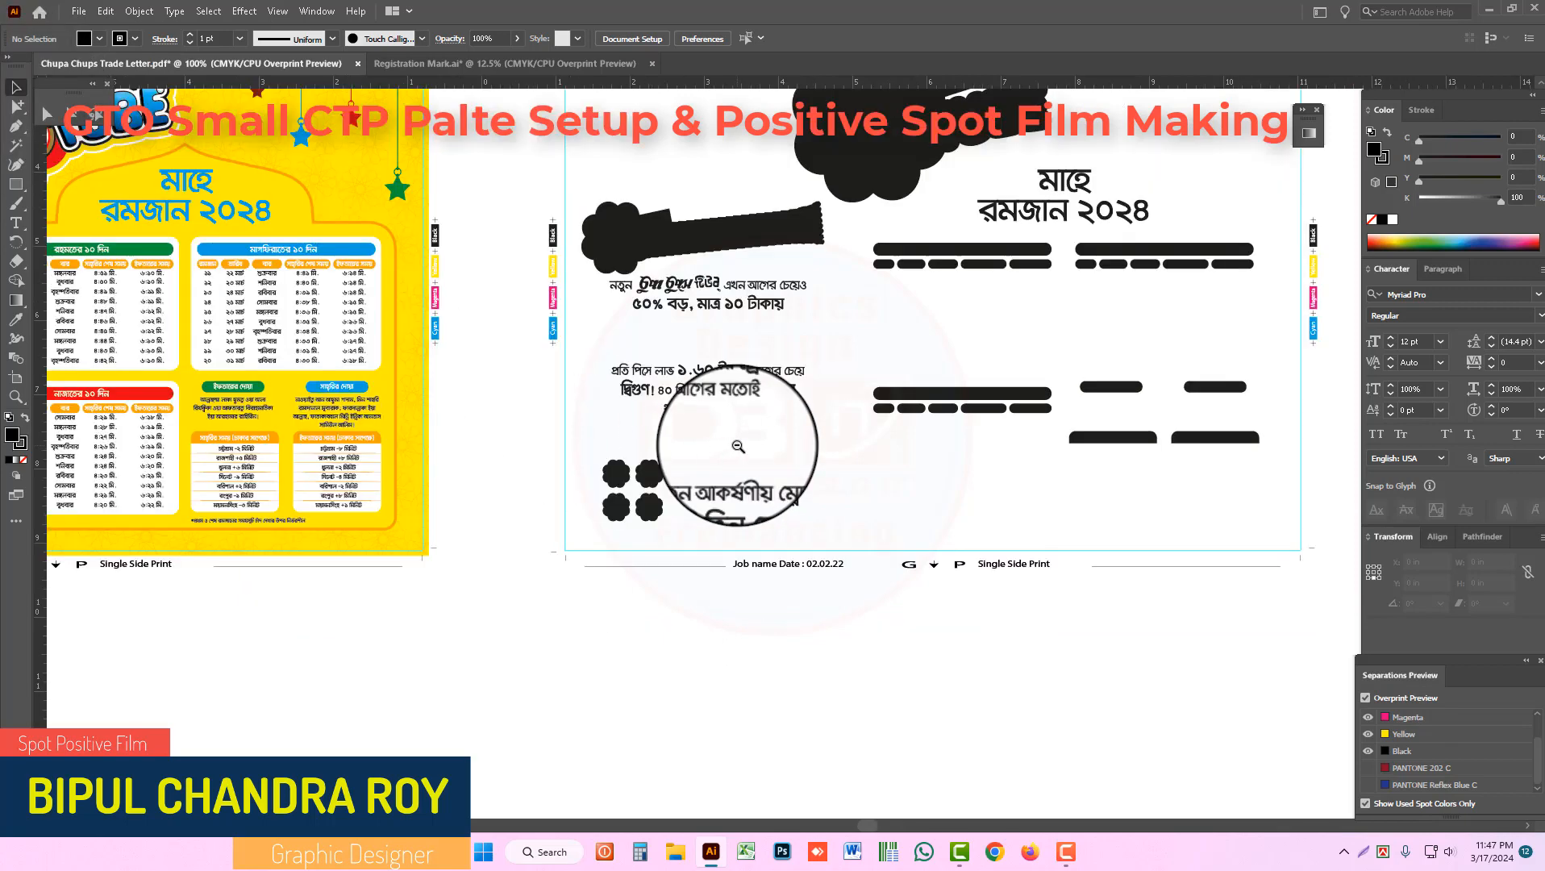
ctrl+alt+click(742, 441)
click(910, 240)
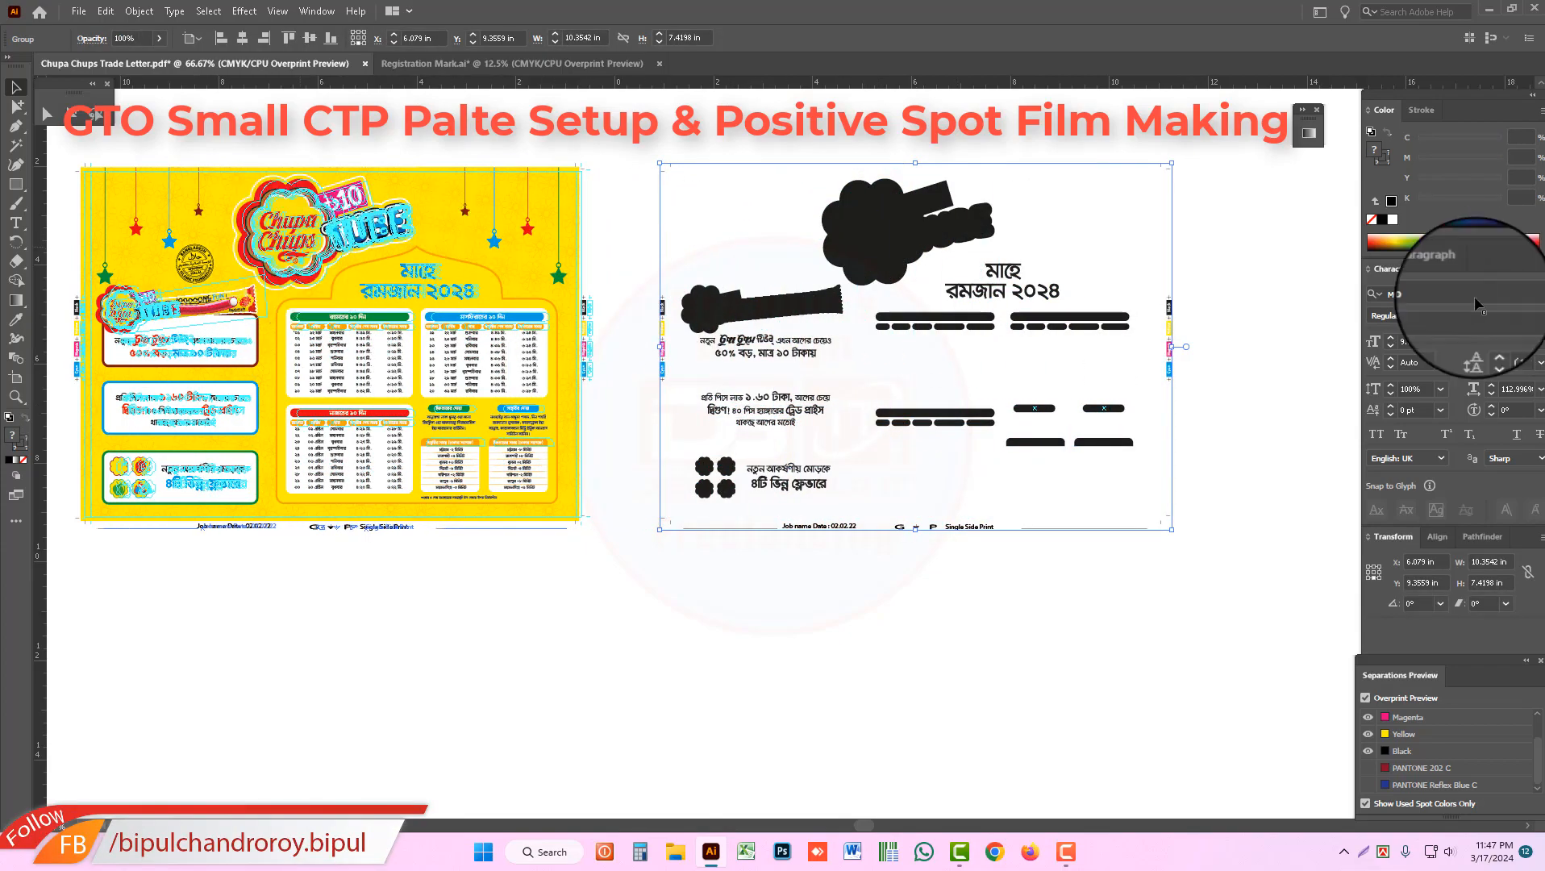
key(Delete)
Step: Move the black spot-shape group over the coloured trade letter and bring it to the front
click(411, 252)
ctrl+click(417, 232)
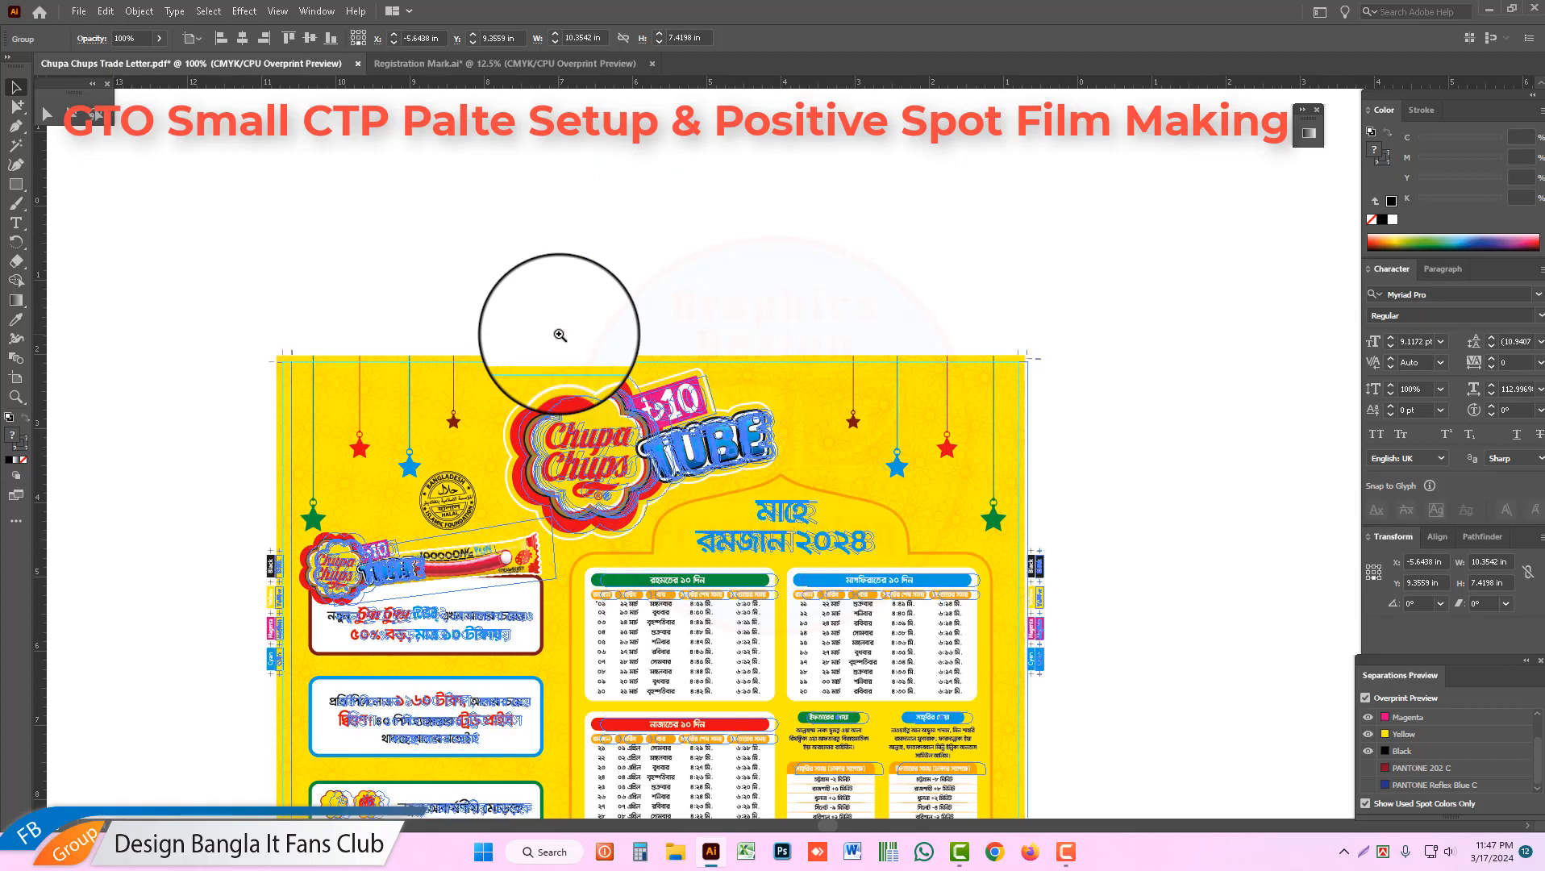
right_click(625, 428)
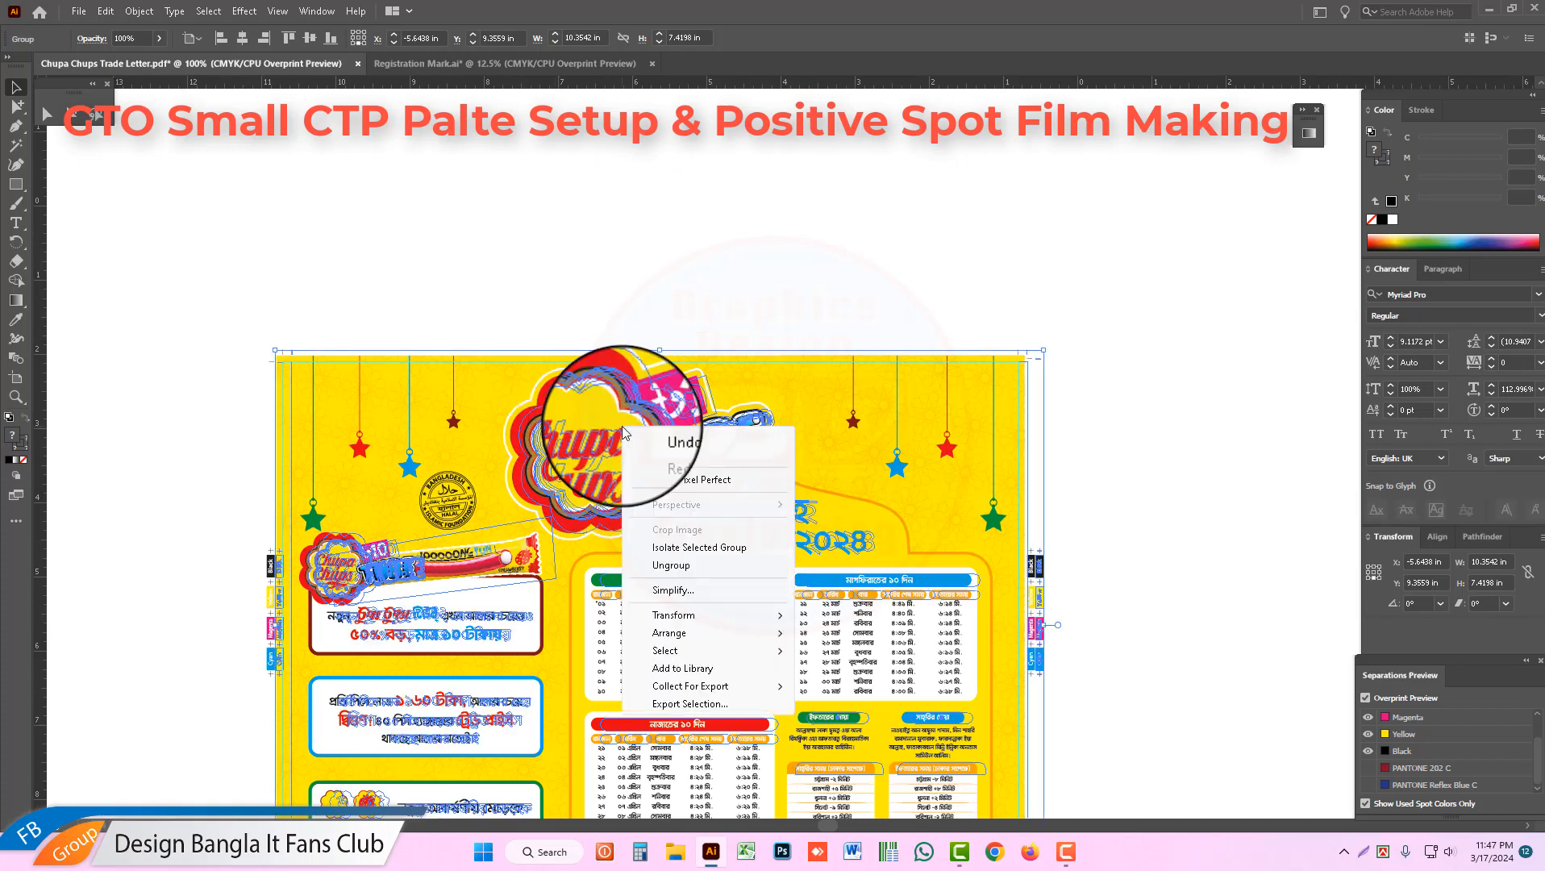
mouse_move(669, 637)
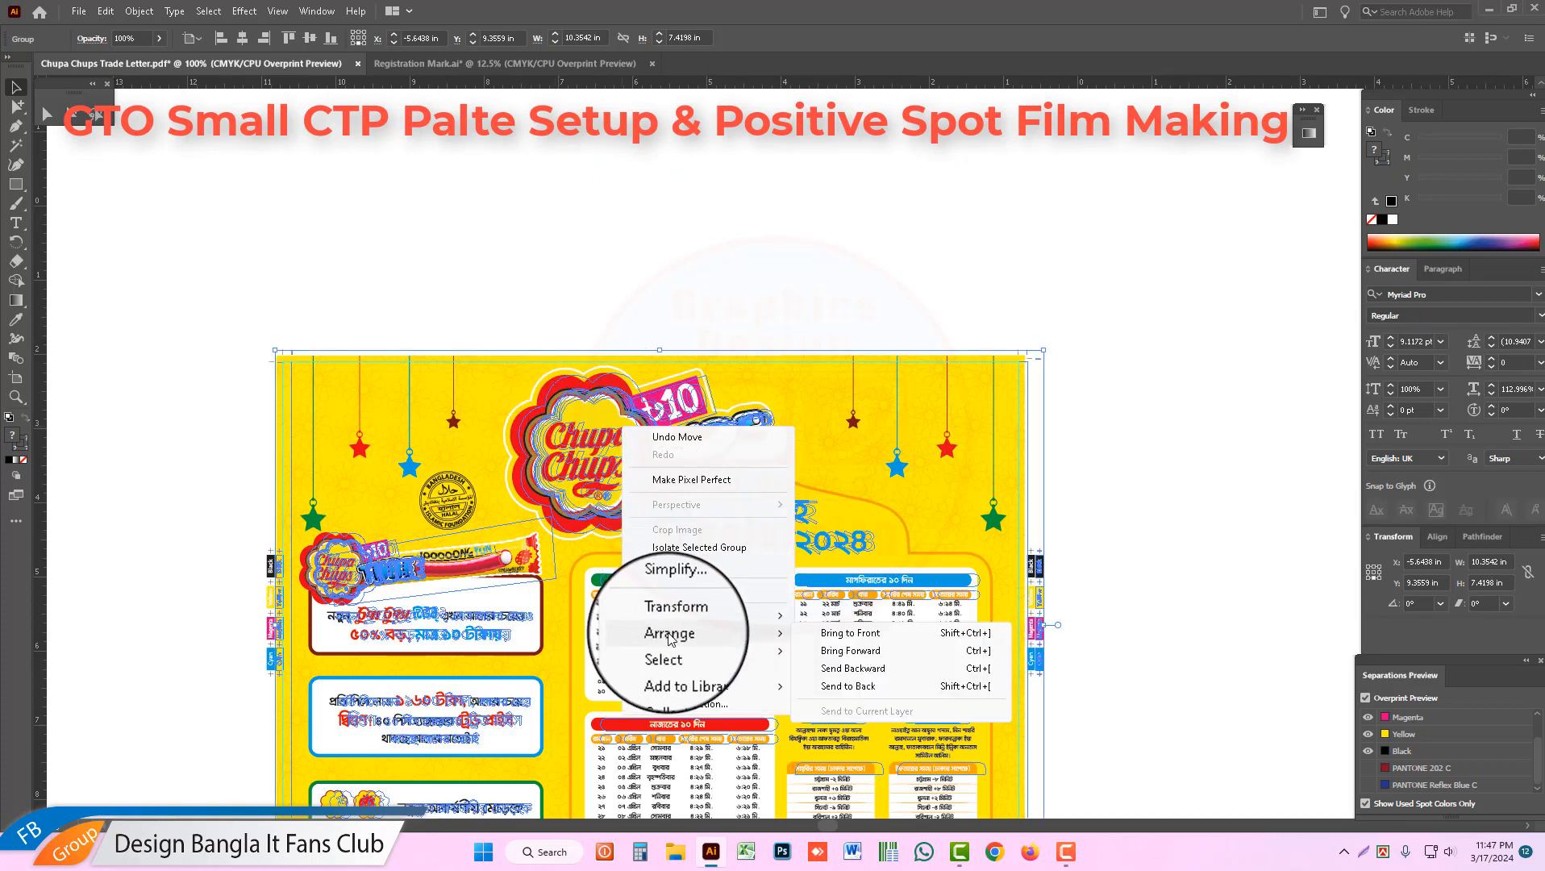
click(858, 636)
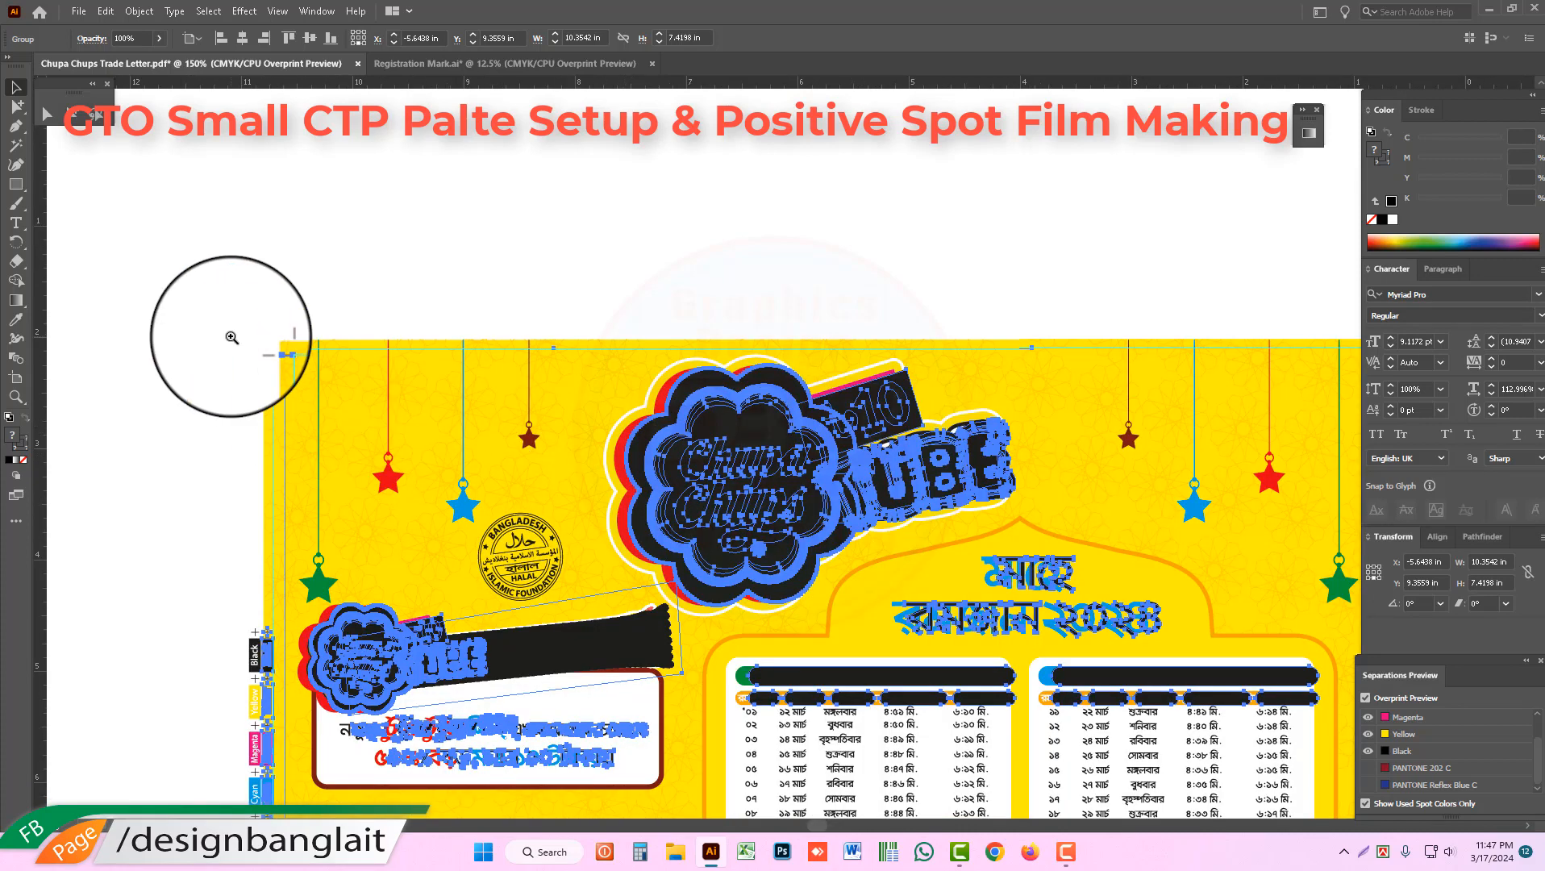
Step: Align the spot-shape group with the coloured letter by snapping its upper-left crop mark onto the letter's matching crop mark
drag(231, 336, 341, 387)
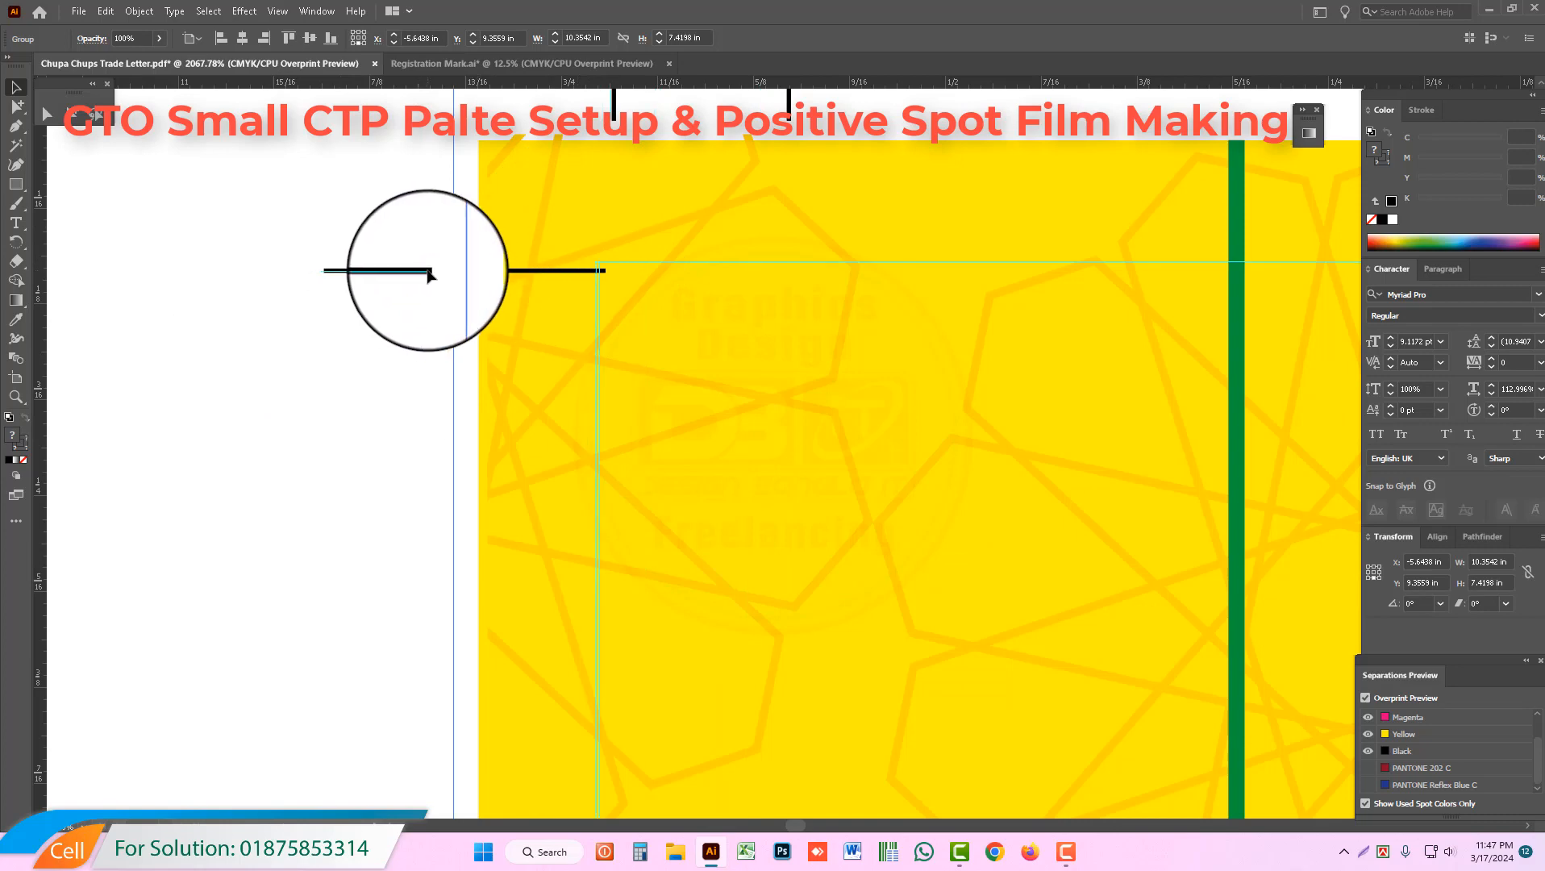
drag(606, 271, 430, 271)
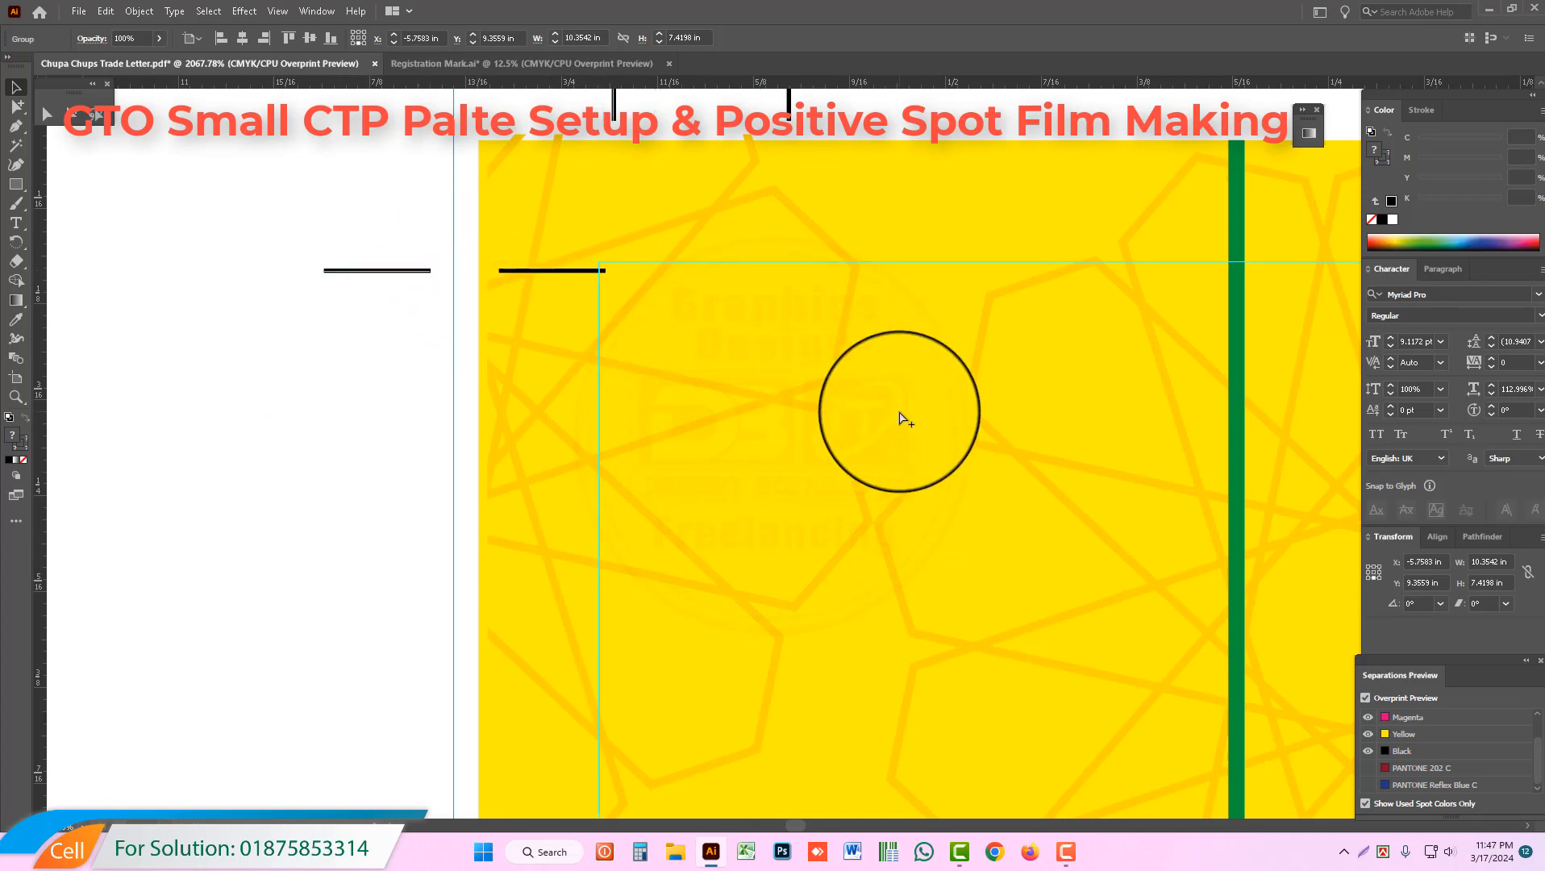
ctrl+alt+click(903, 412)
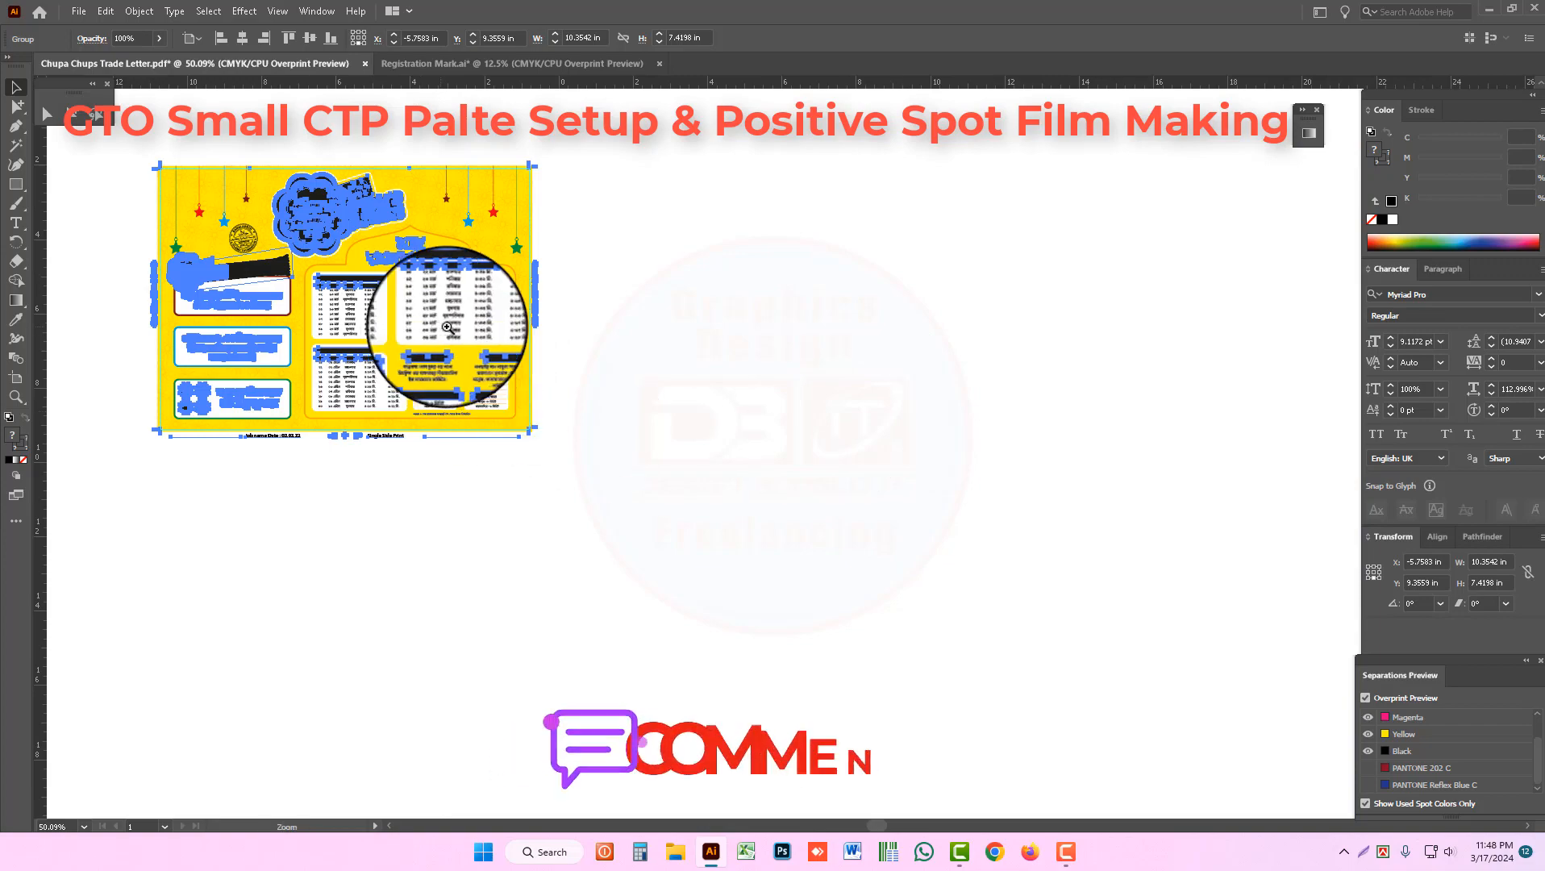
Step: Examine how the black spot shapes cover the logo, product, text, table headers and flavour flowers of the coloured letter
ctrl+click(446, 327)
ctrl+click(592, 357)
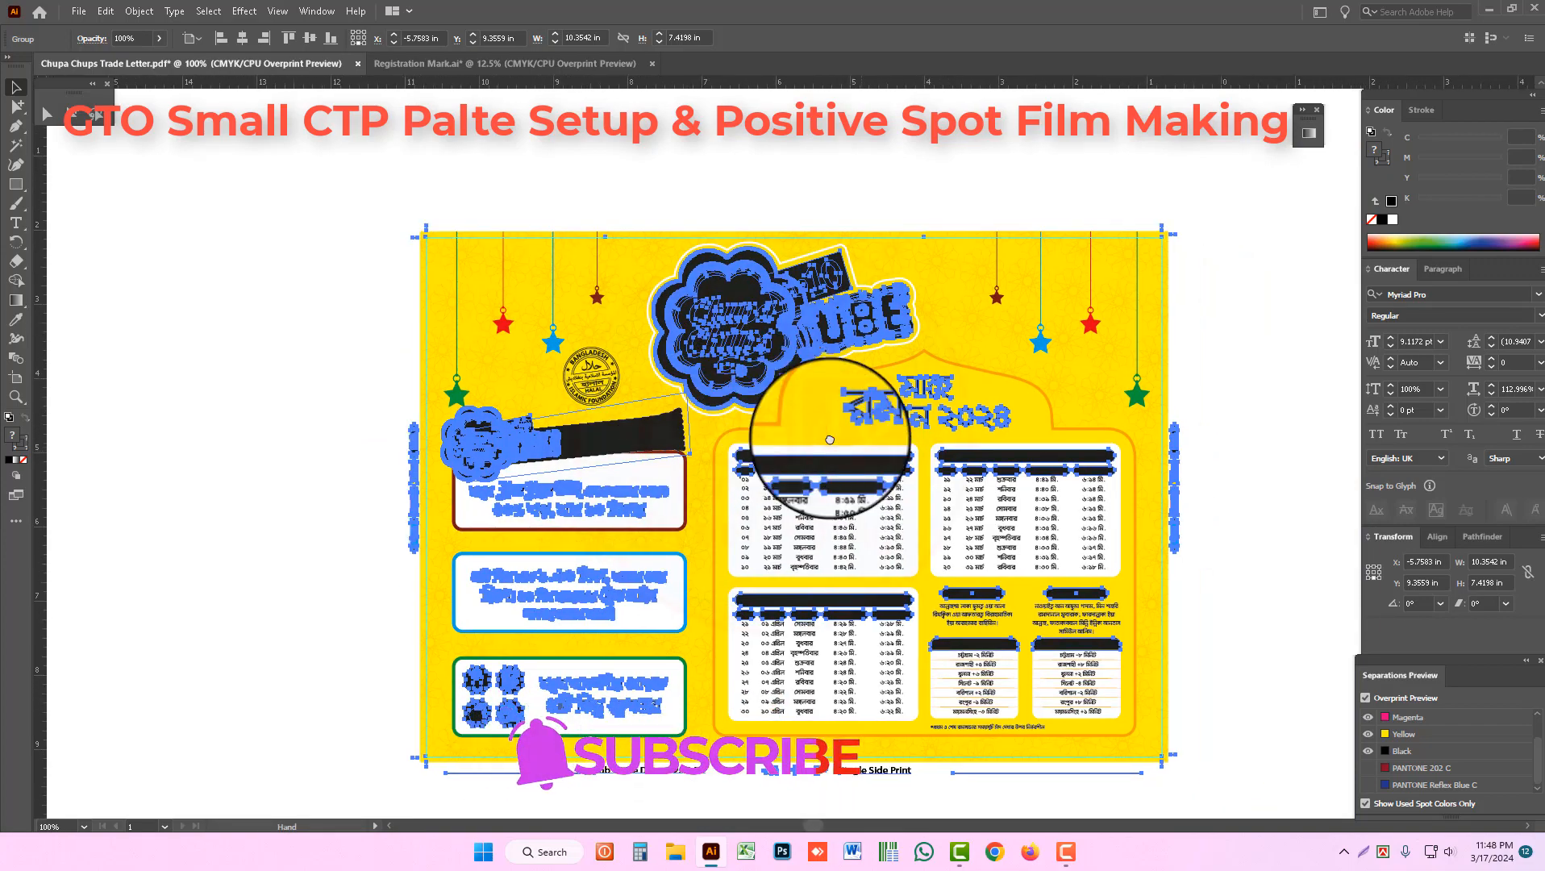
click(820, 162)
ctrl+click(839, 545)
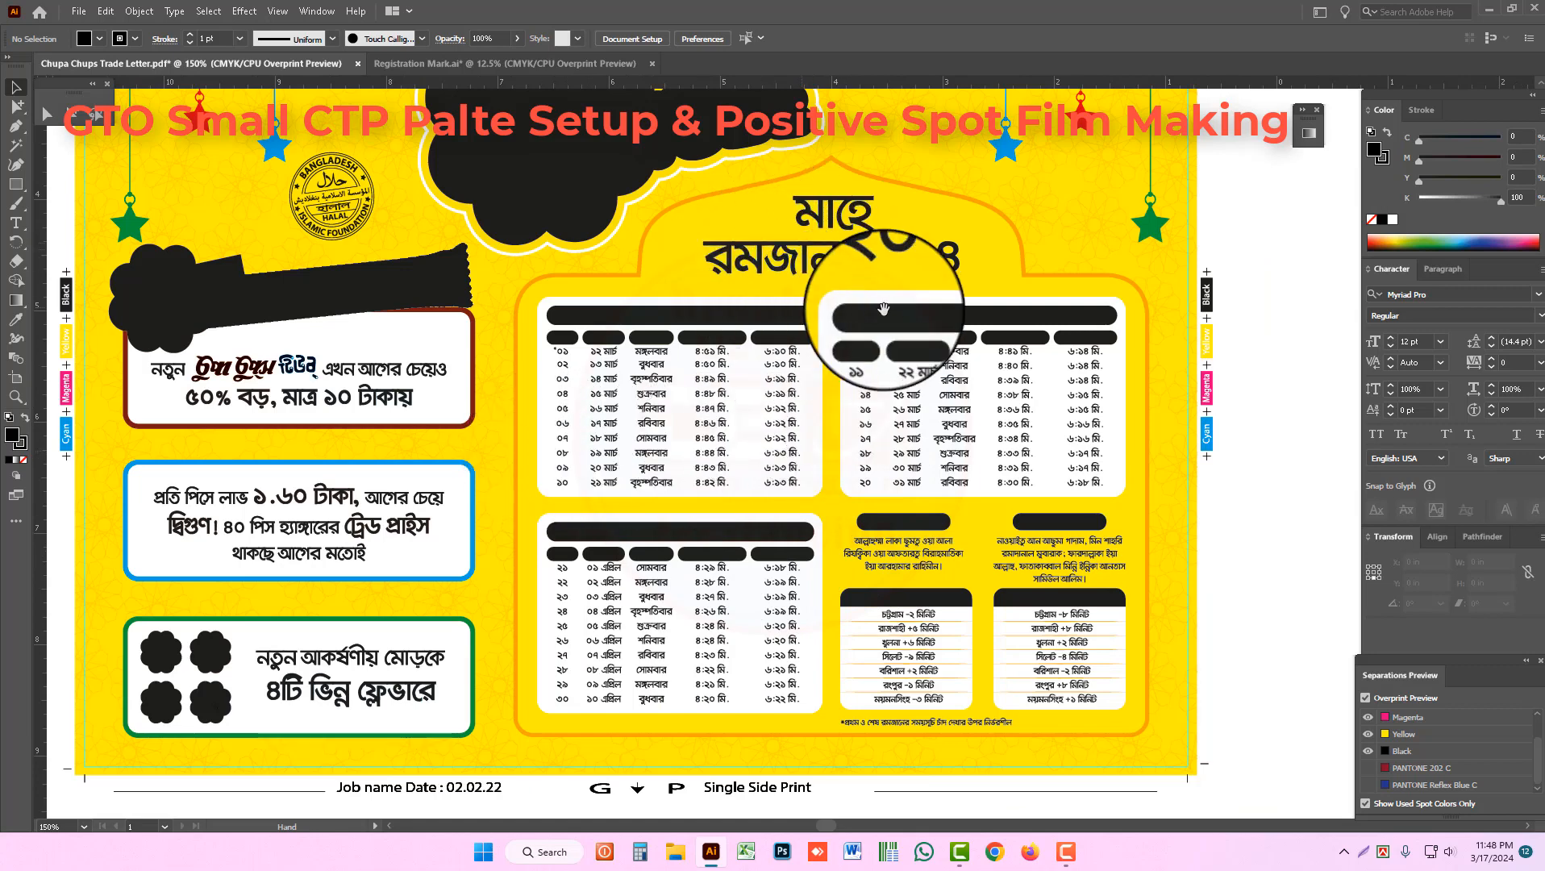
drag(790, 584, 849, 546)
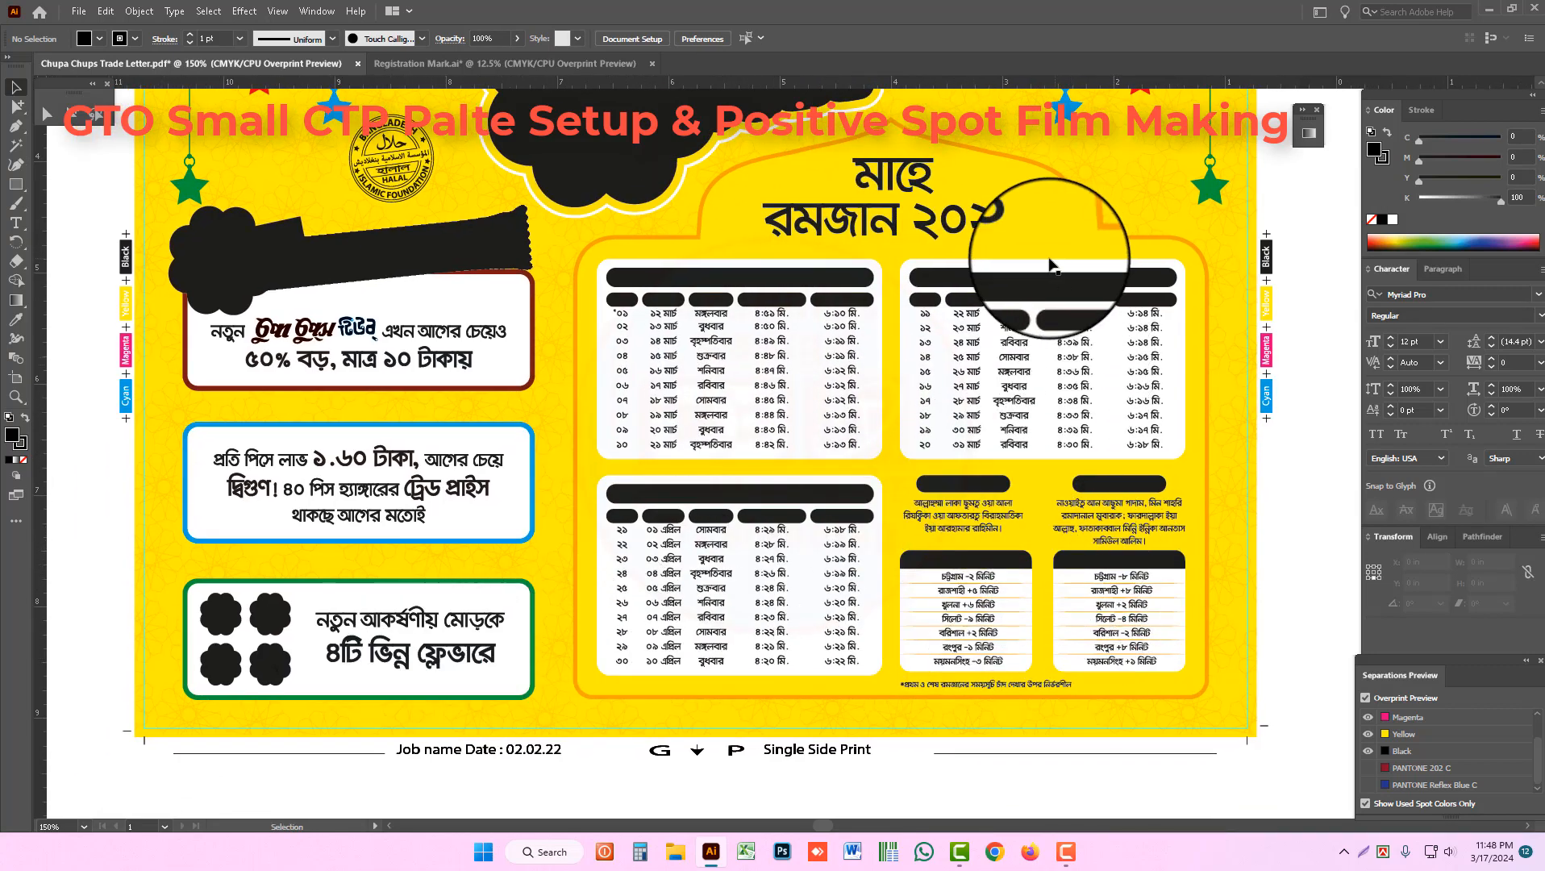
drag(934, 253, 939, 327)
drag(822, 211, 820, 301)
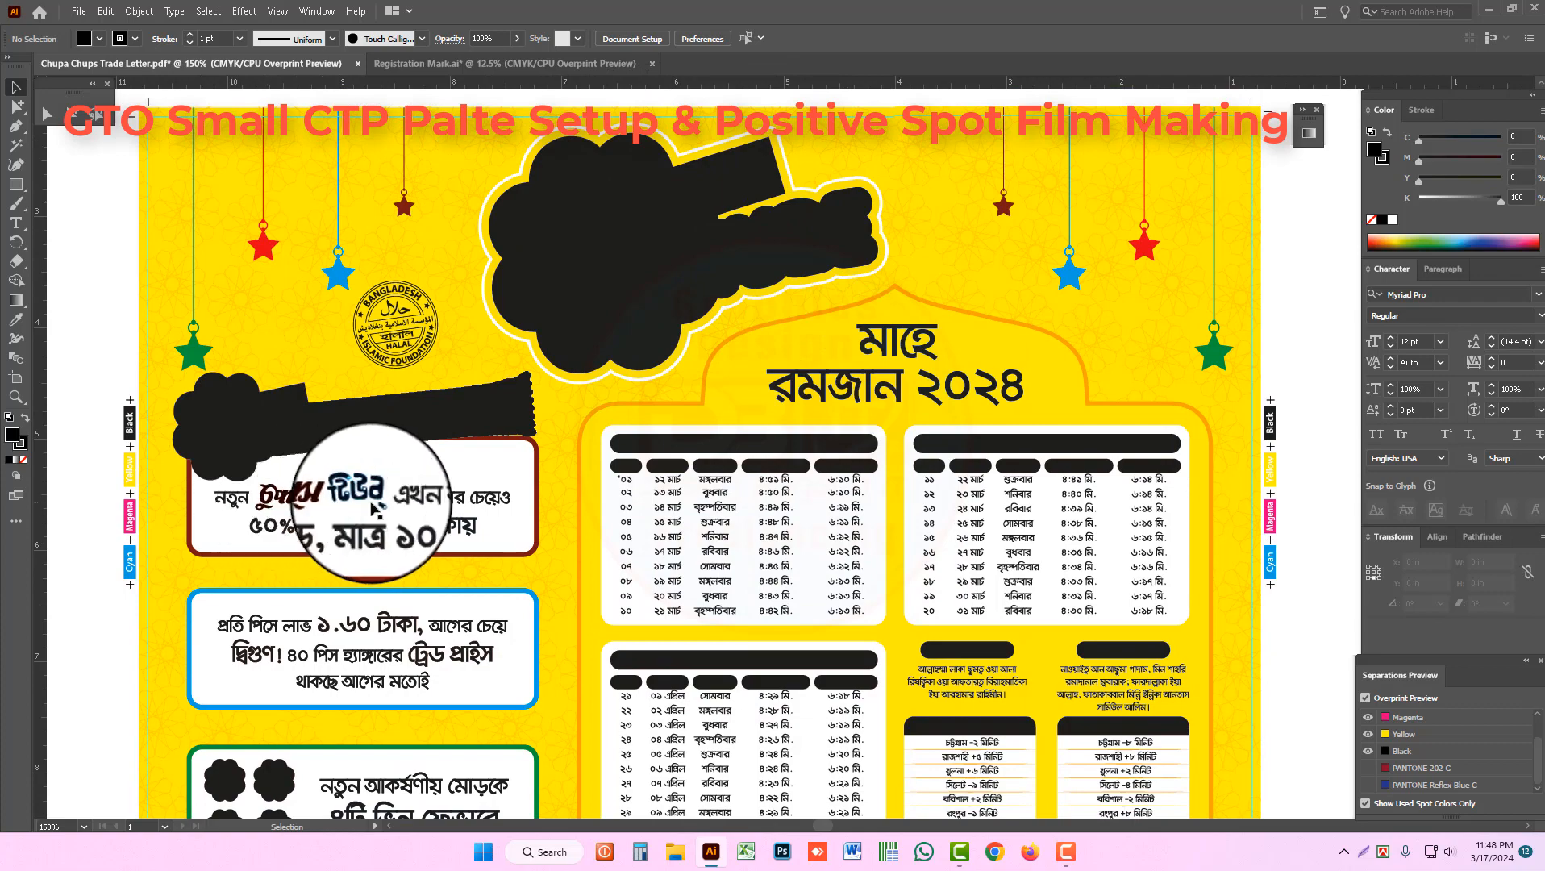
scroll(431, 748, down, 1)
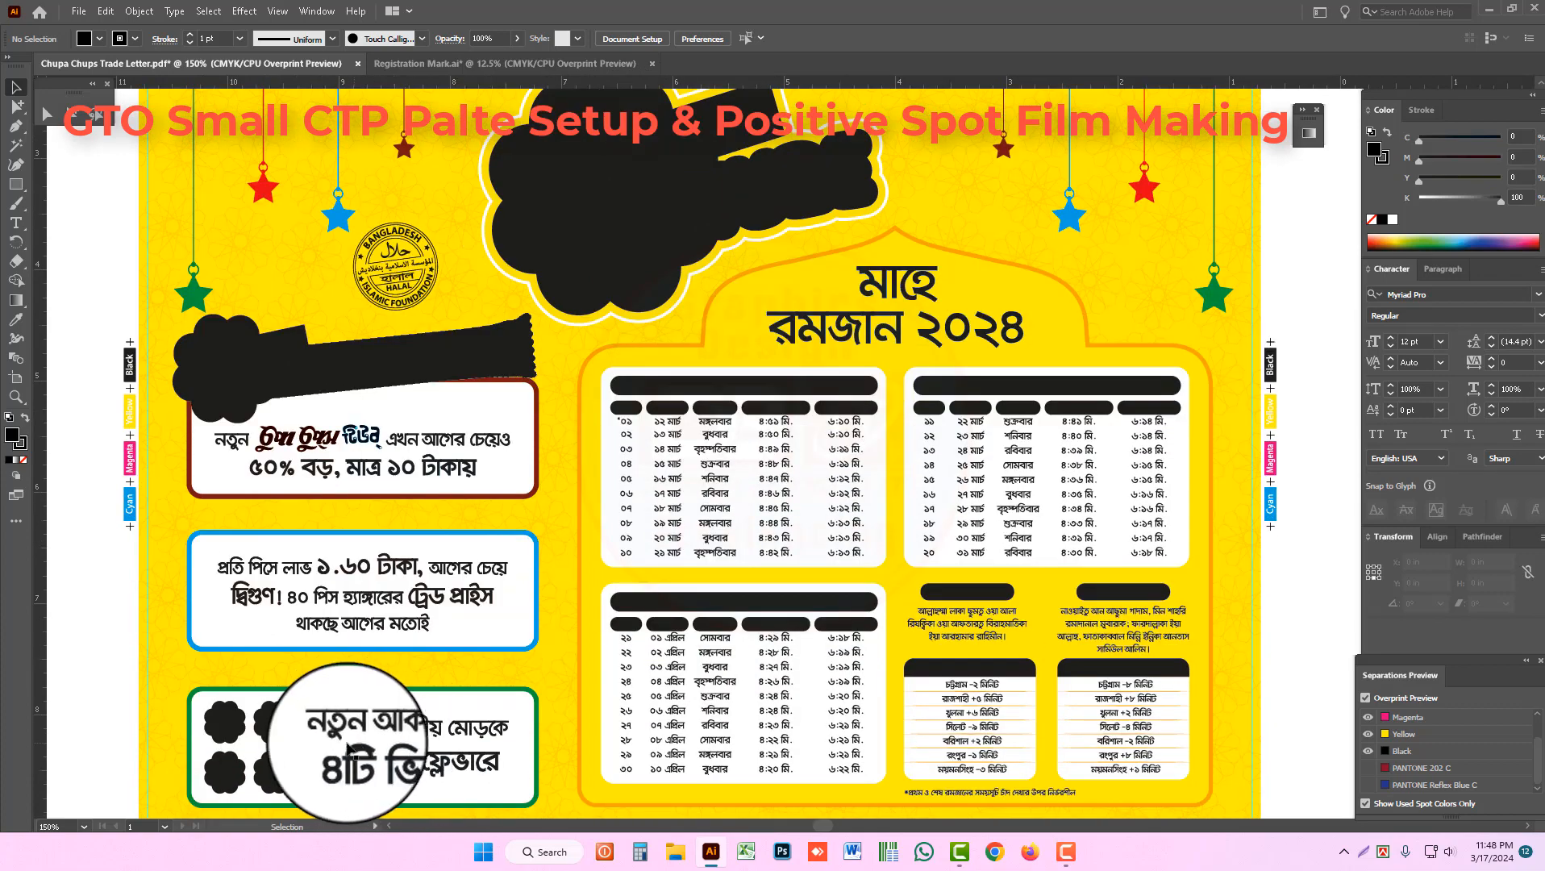
alt+click(964, 543)
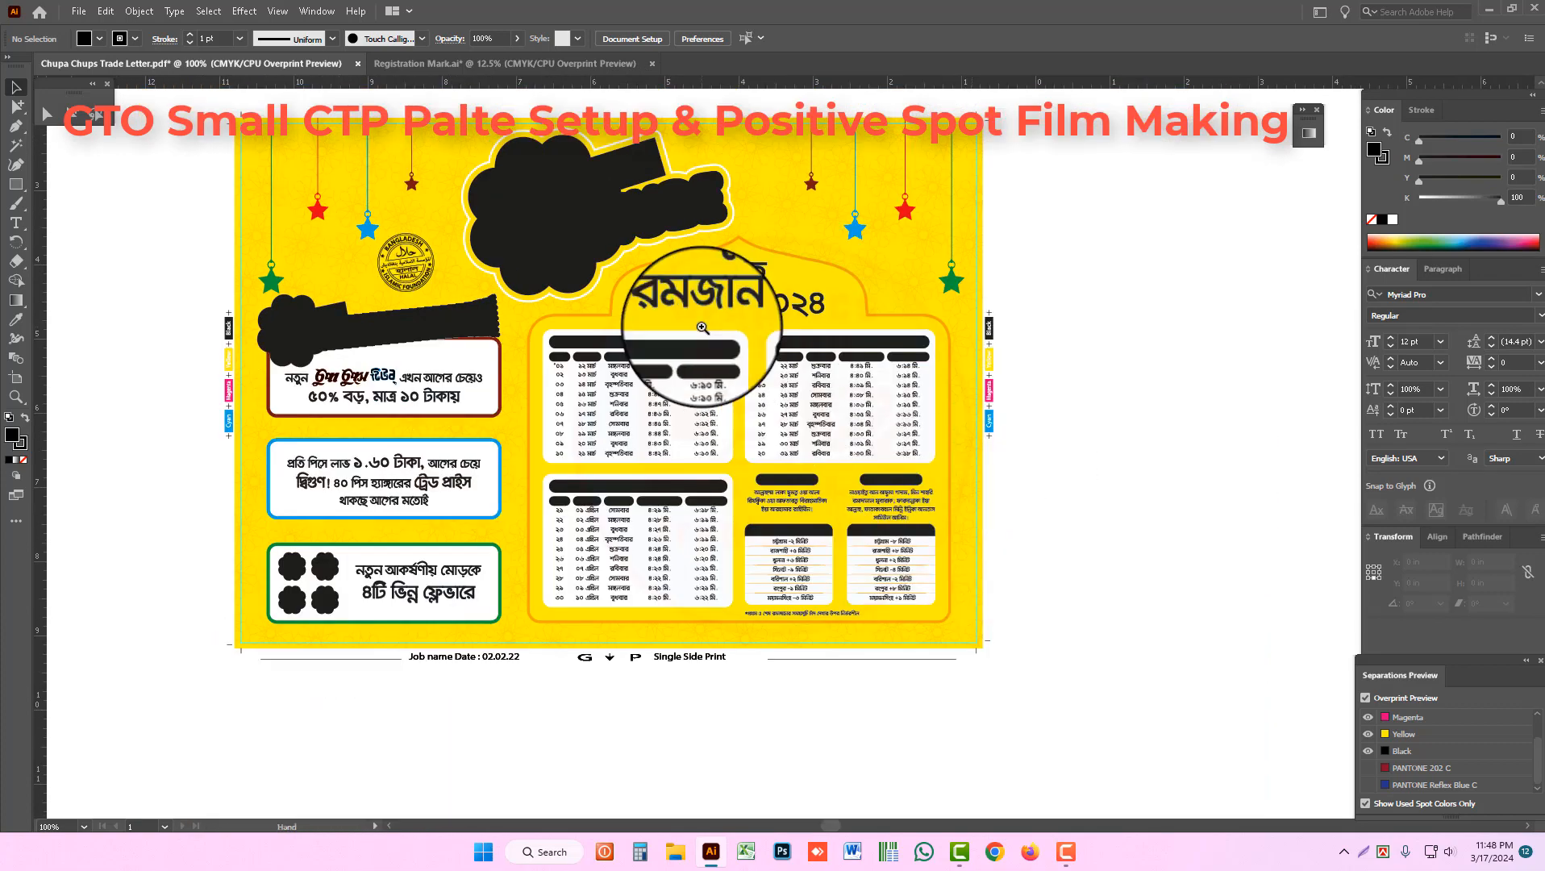
Step: Move the black spot-shape group off the coloured letter into the empty space on its right, at X 5.2971 in
drag(604, 328, 1105, 260)
drag(1022, 368, 883, 376)
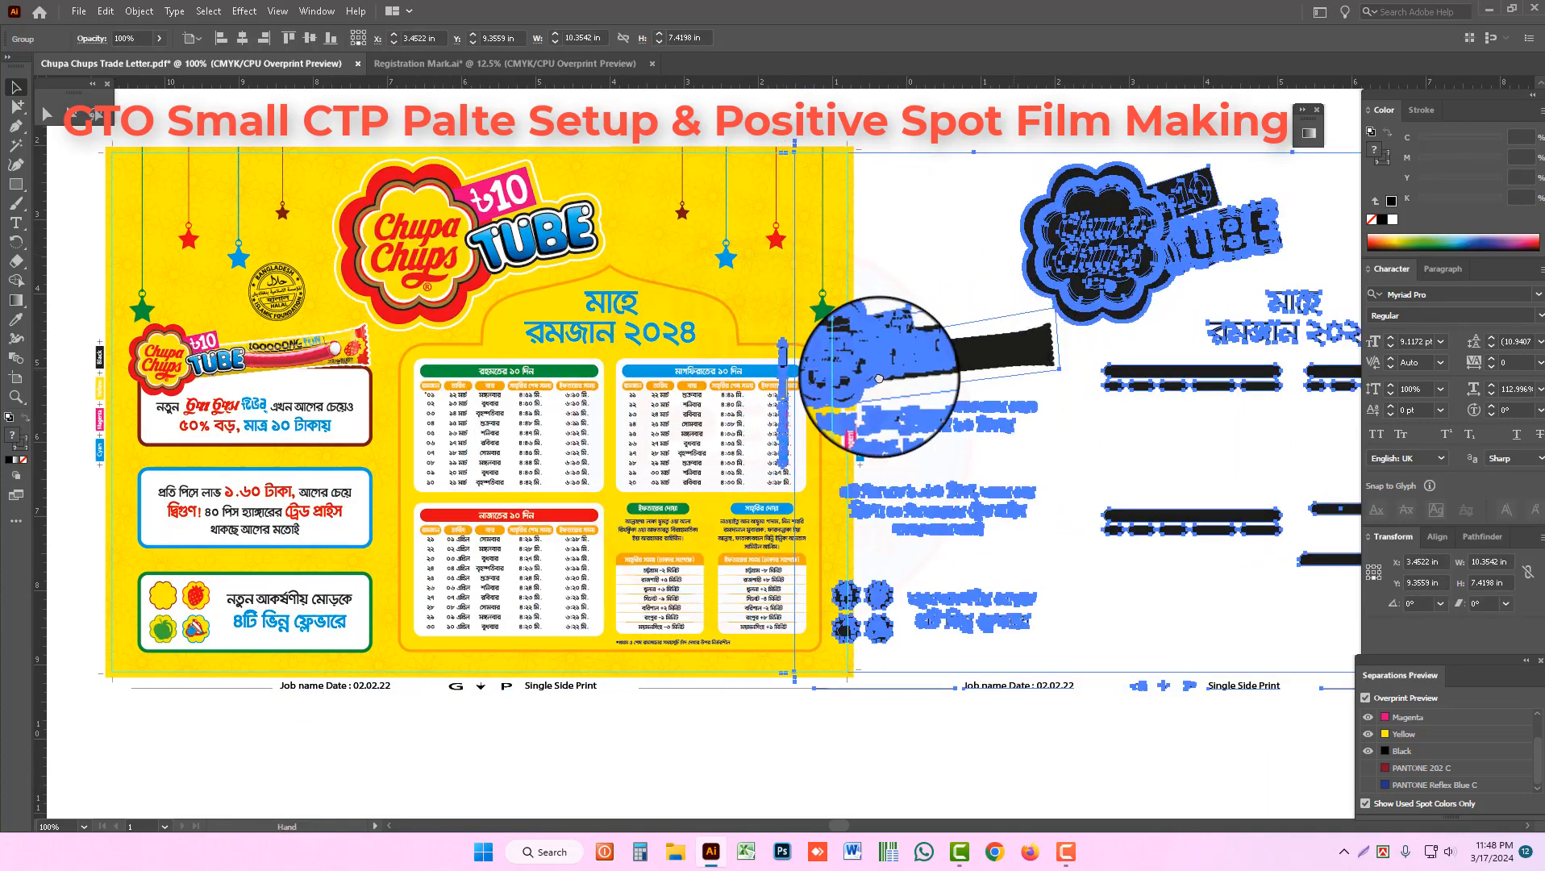
drag(773, 375, 762, 169)
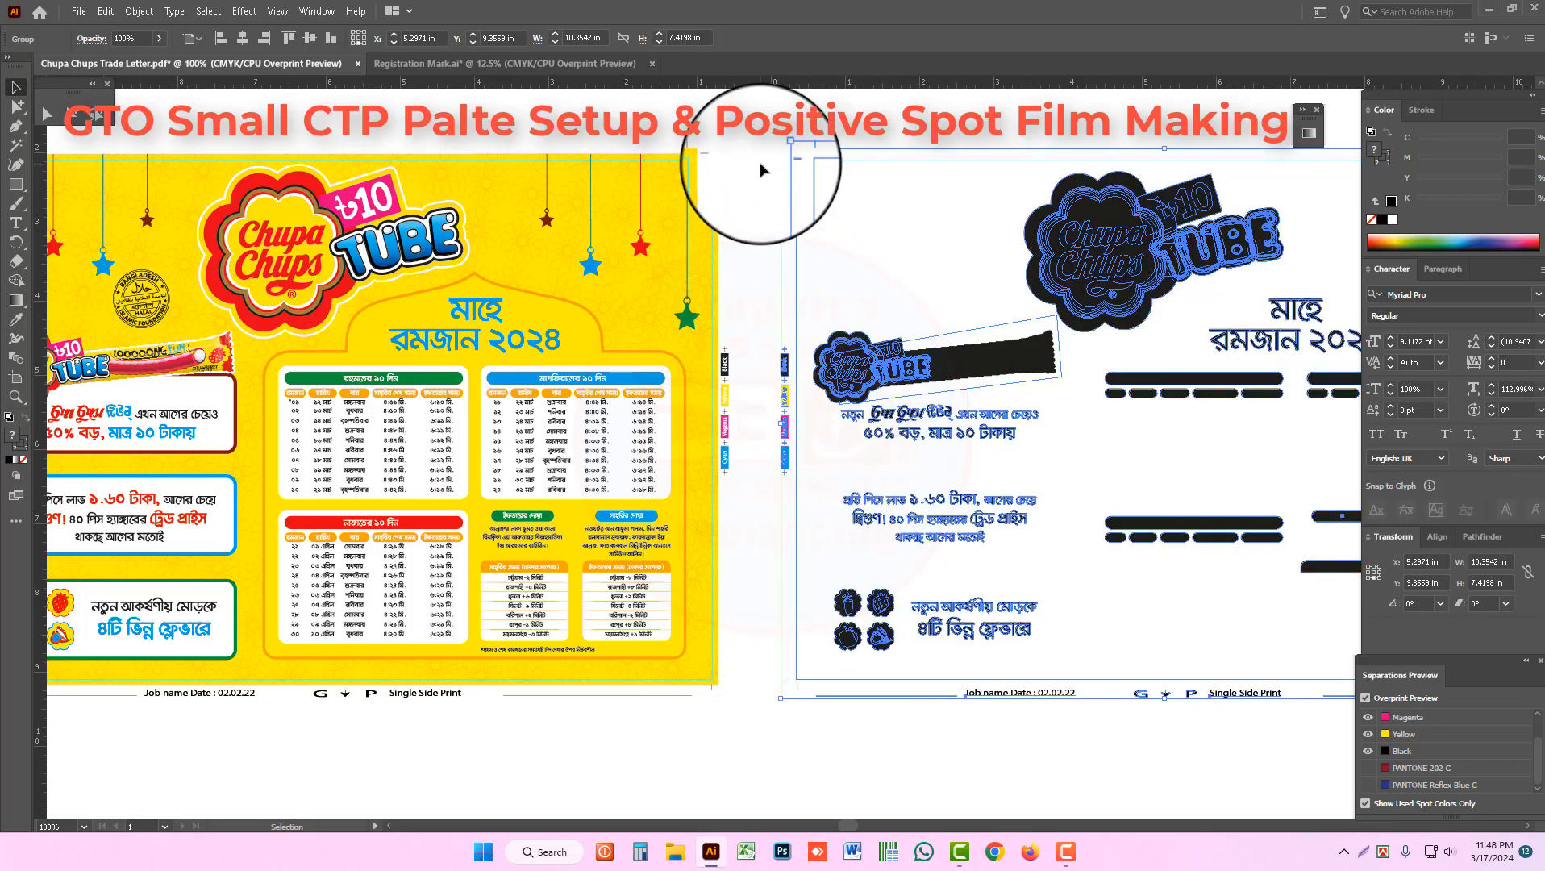
click(761, 169)
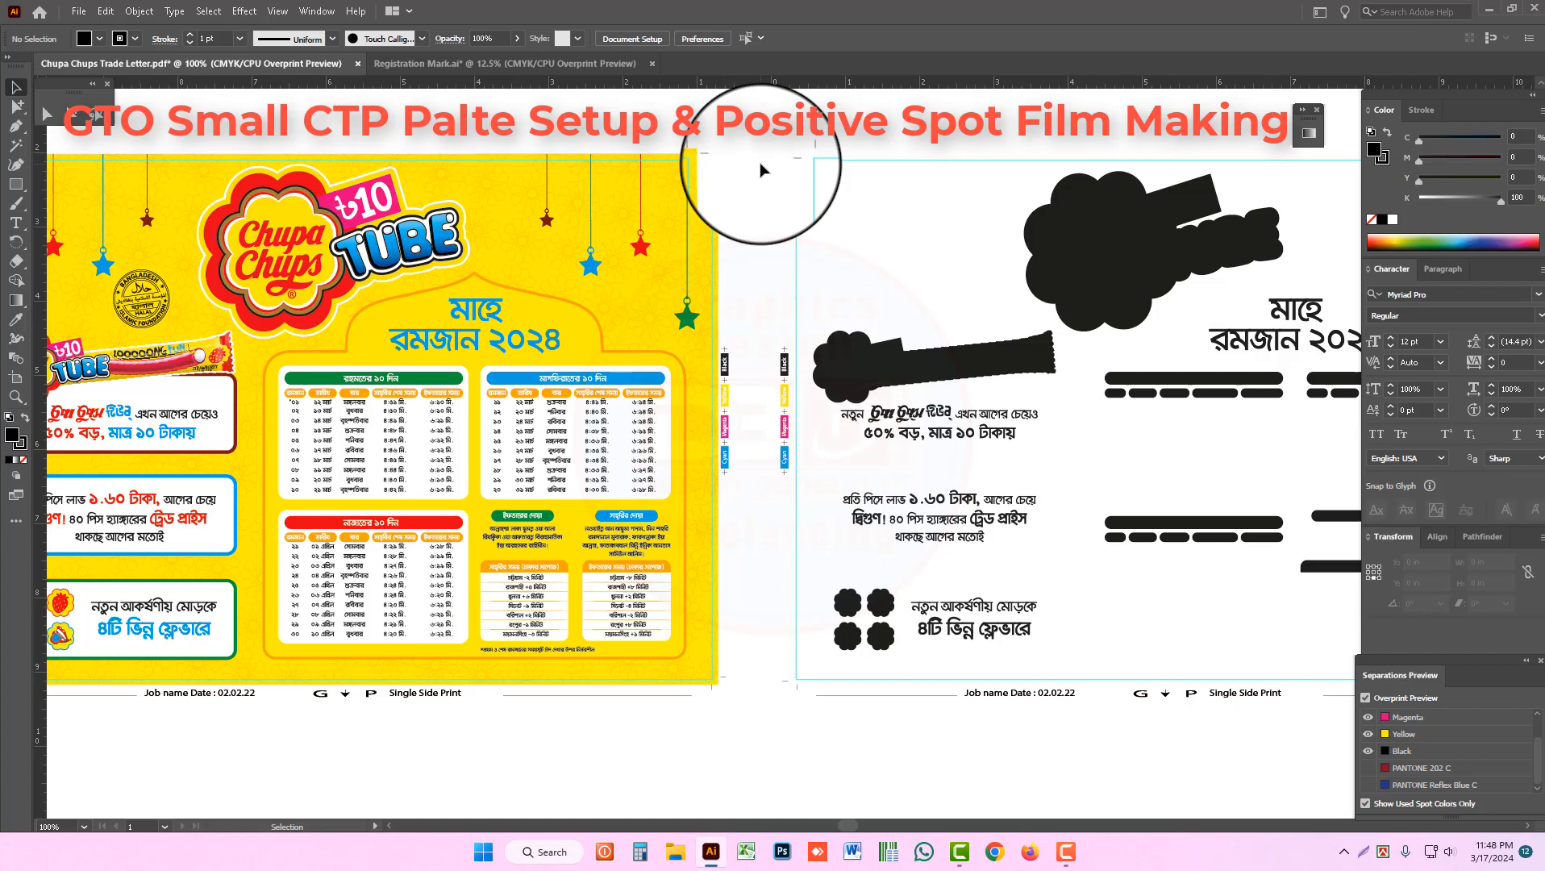
scroll(1032, 500, right, 3)
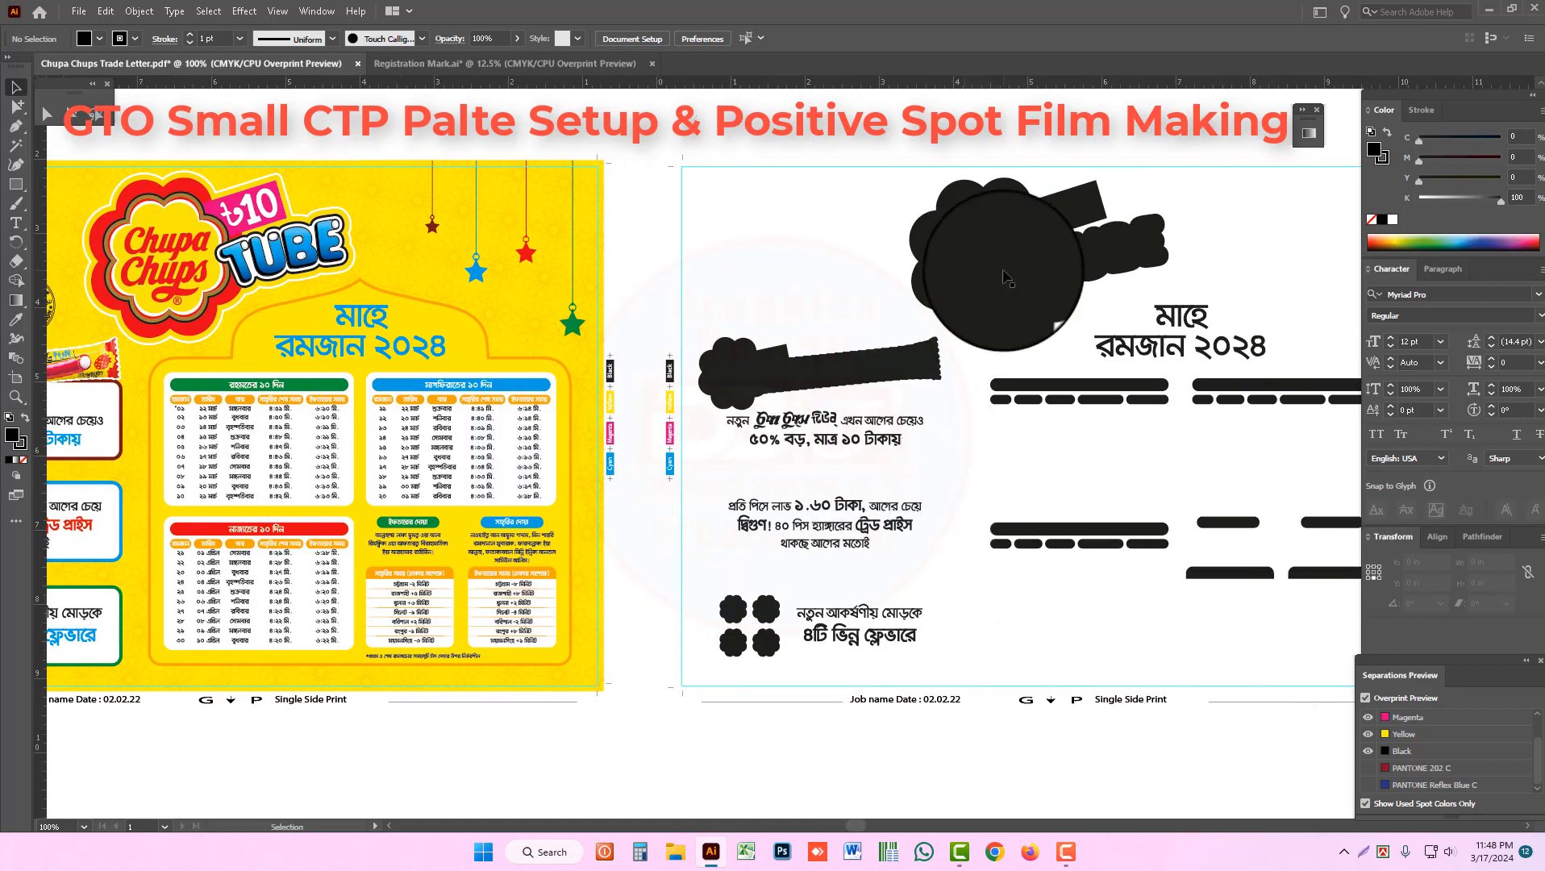
Step: Examine the black spot-shape group side by side with the coloured trade letter, checking the group's overall extent
click(1006, 278)
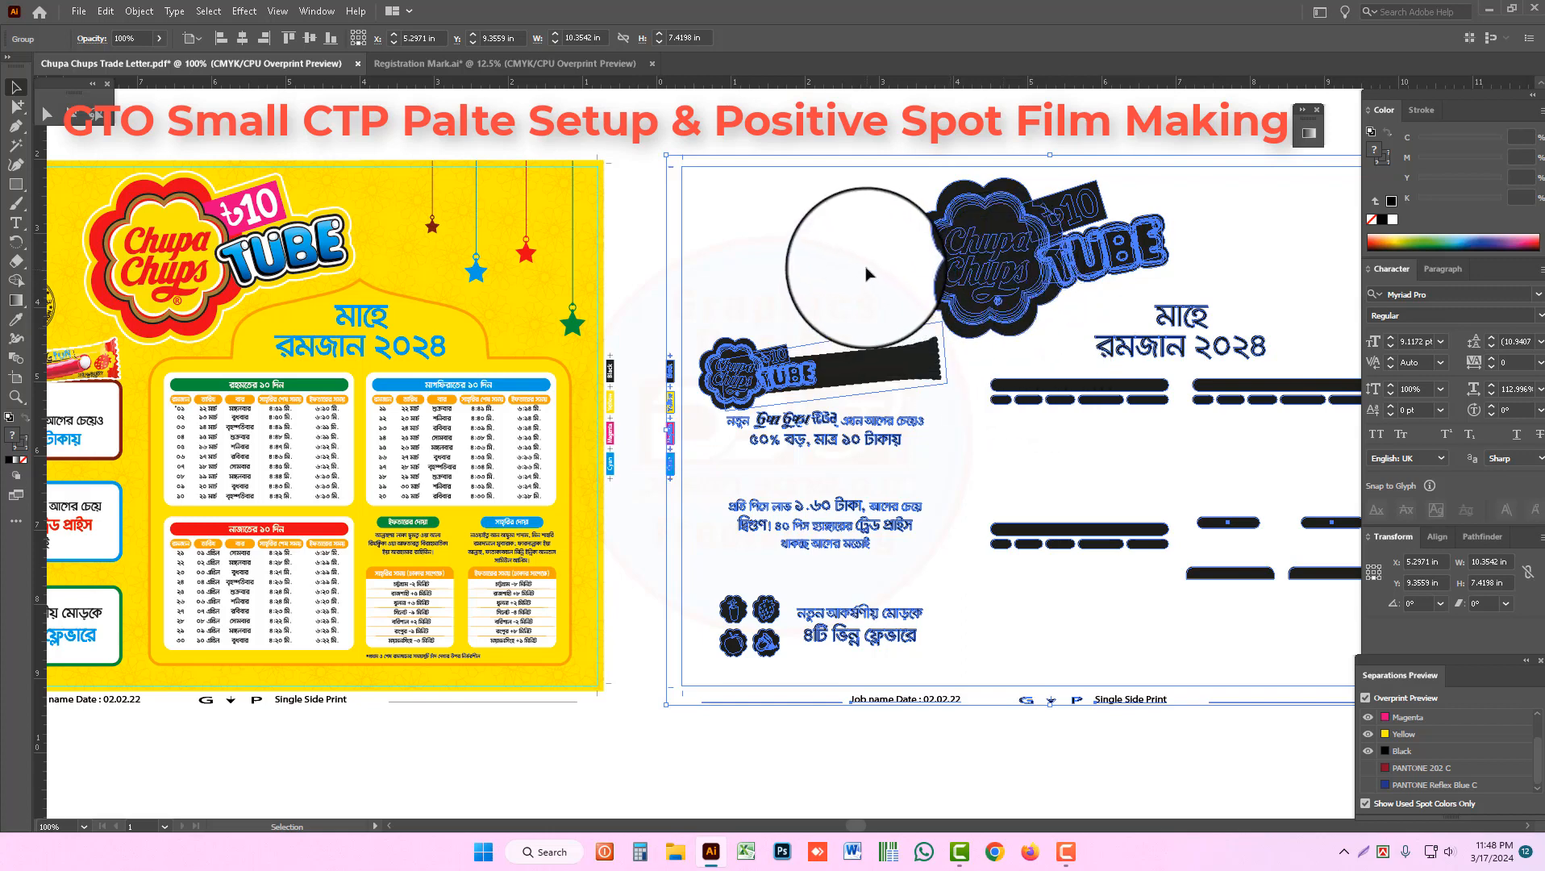
click(866, 274)
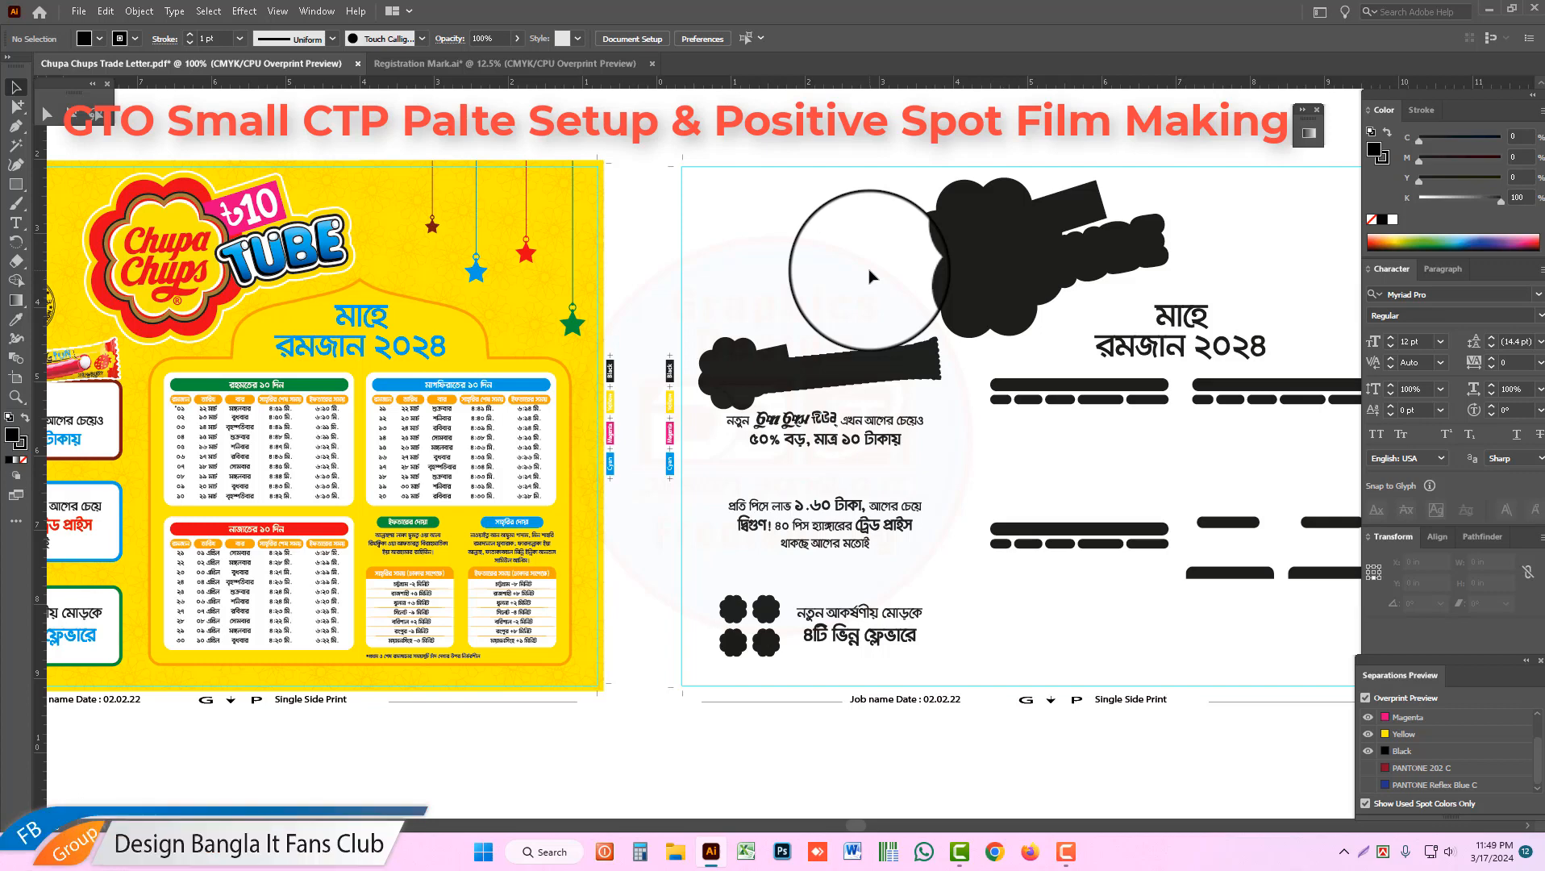
click(1000, 258)
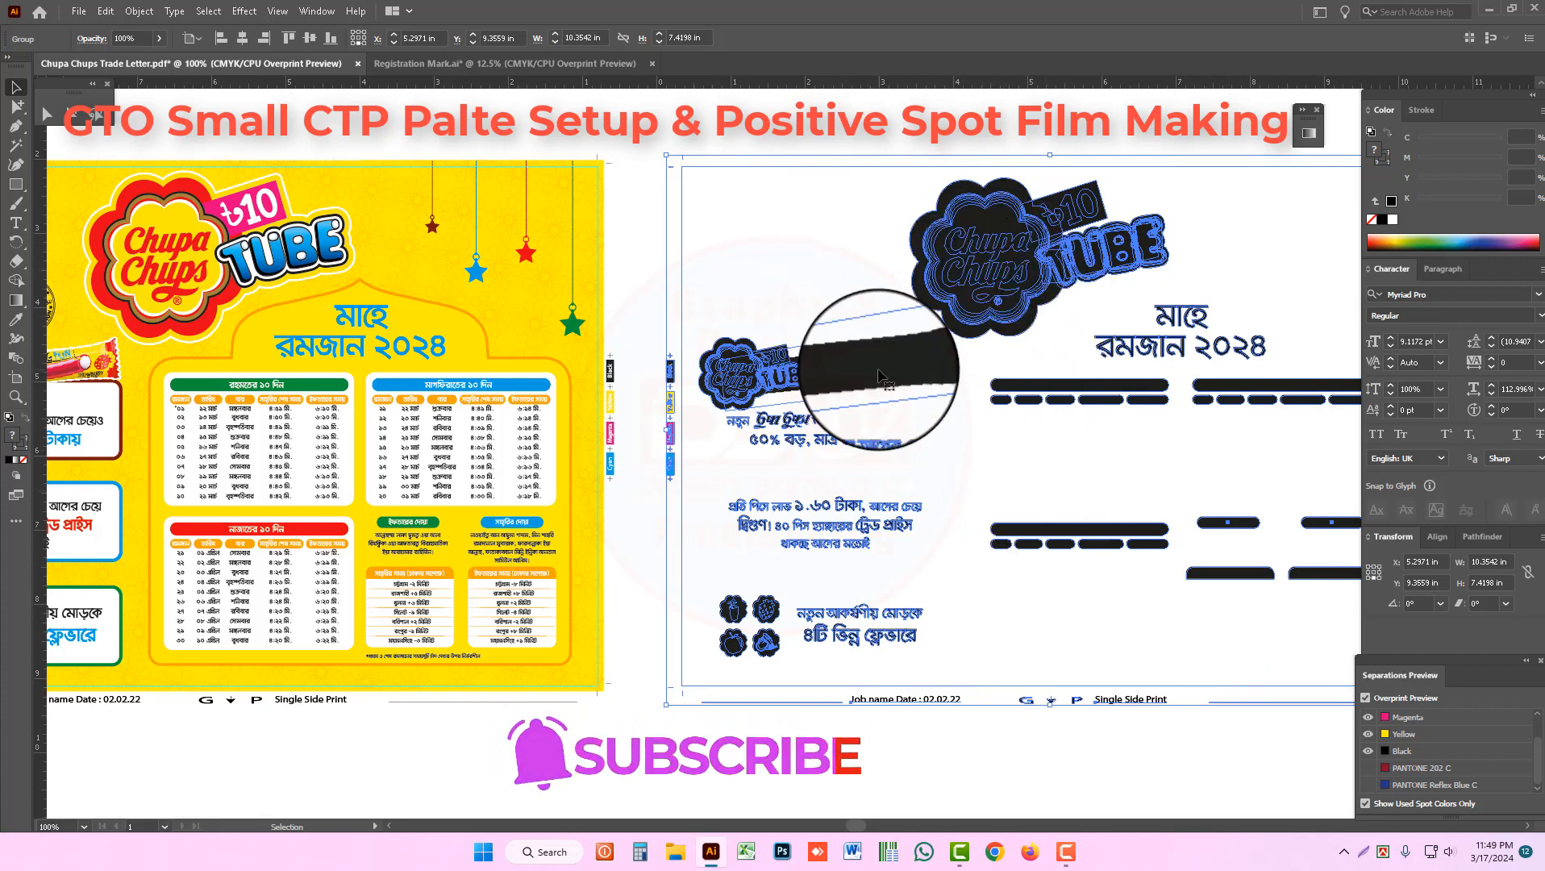
click(1068, 346)
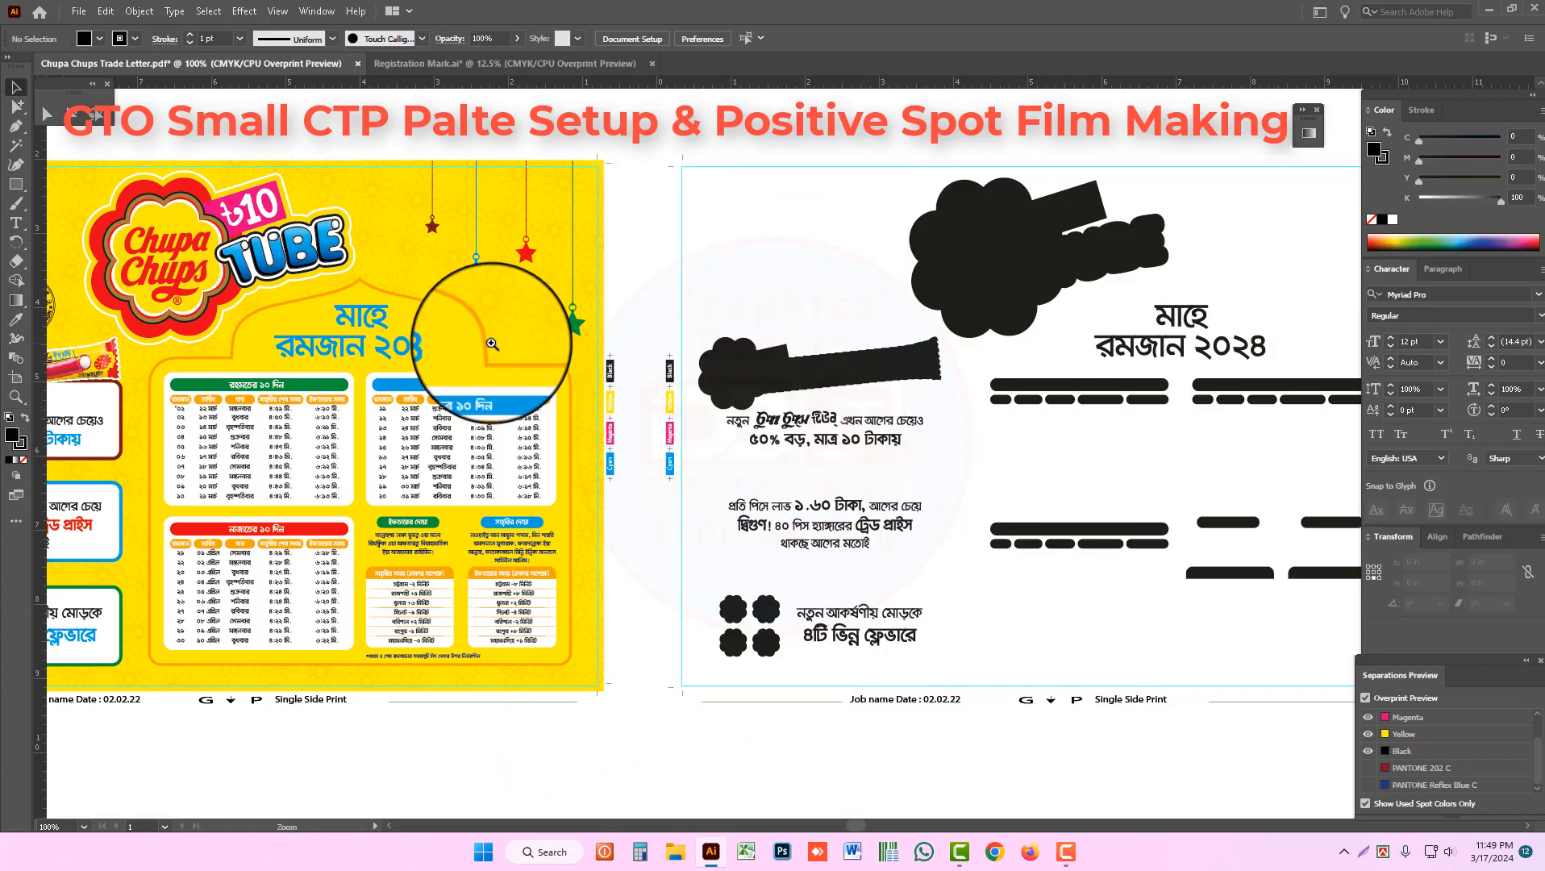
drag(492, 345, 619, 340)
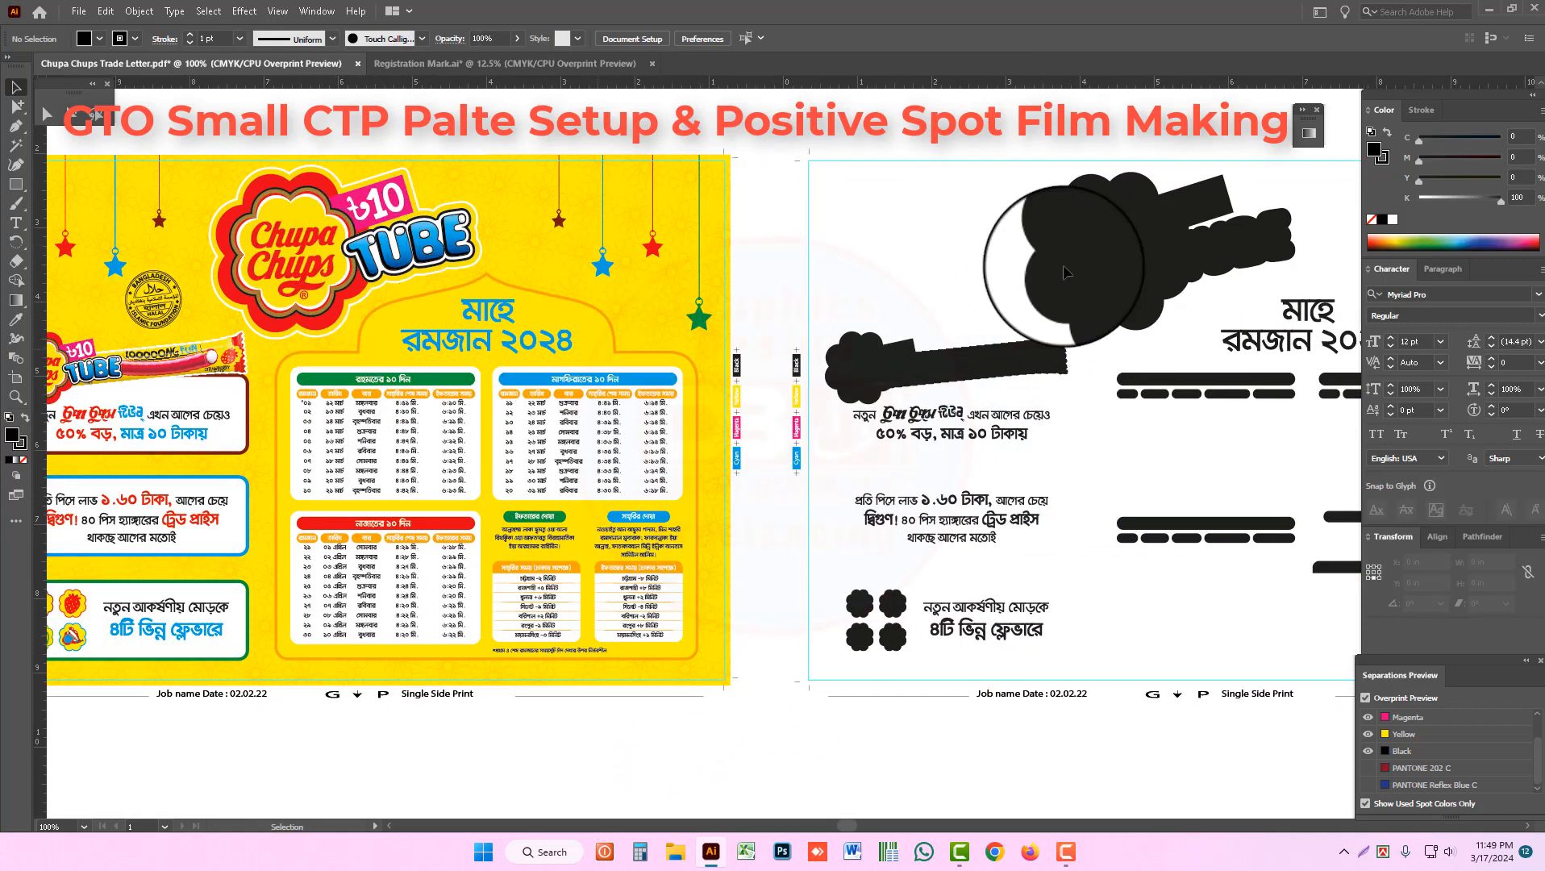
click(1089, 246)
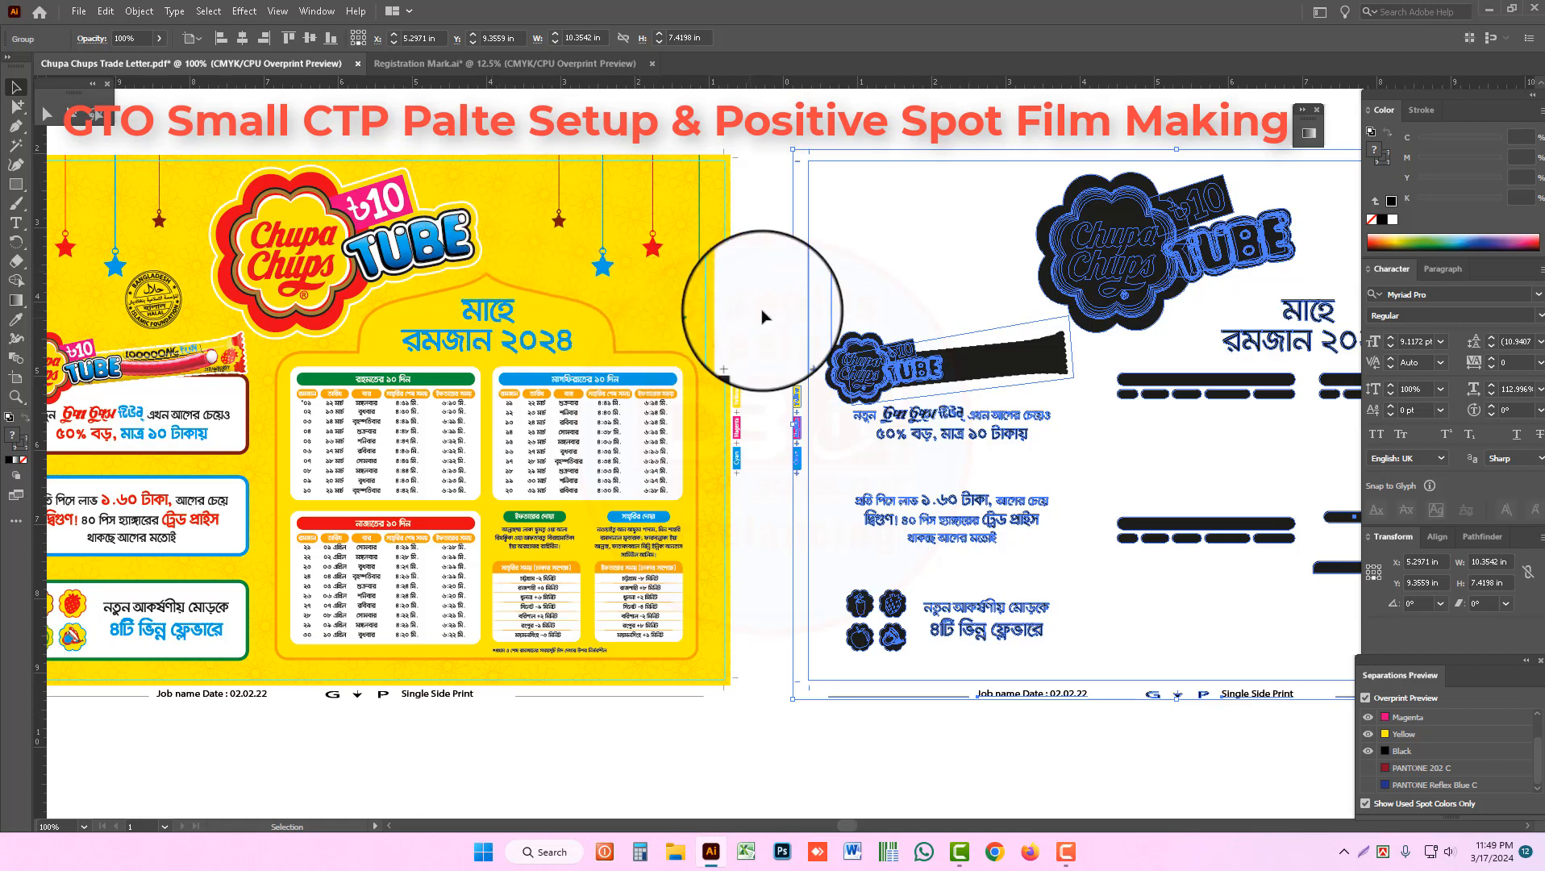
click(867, 283)
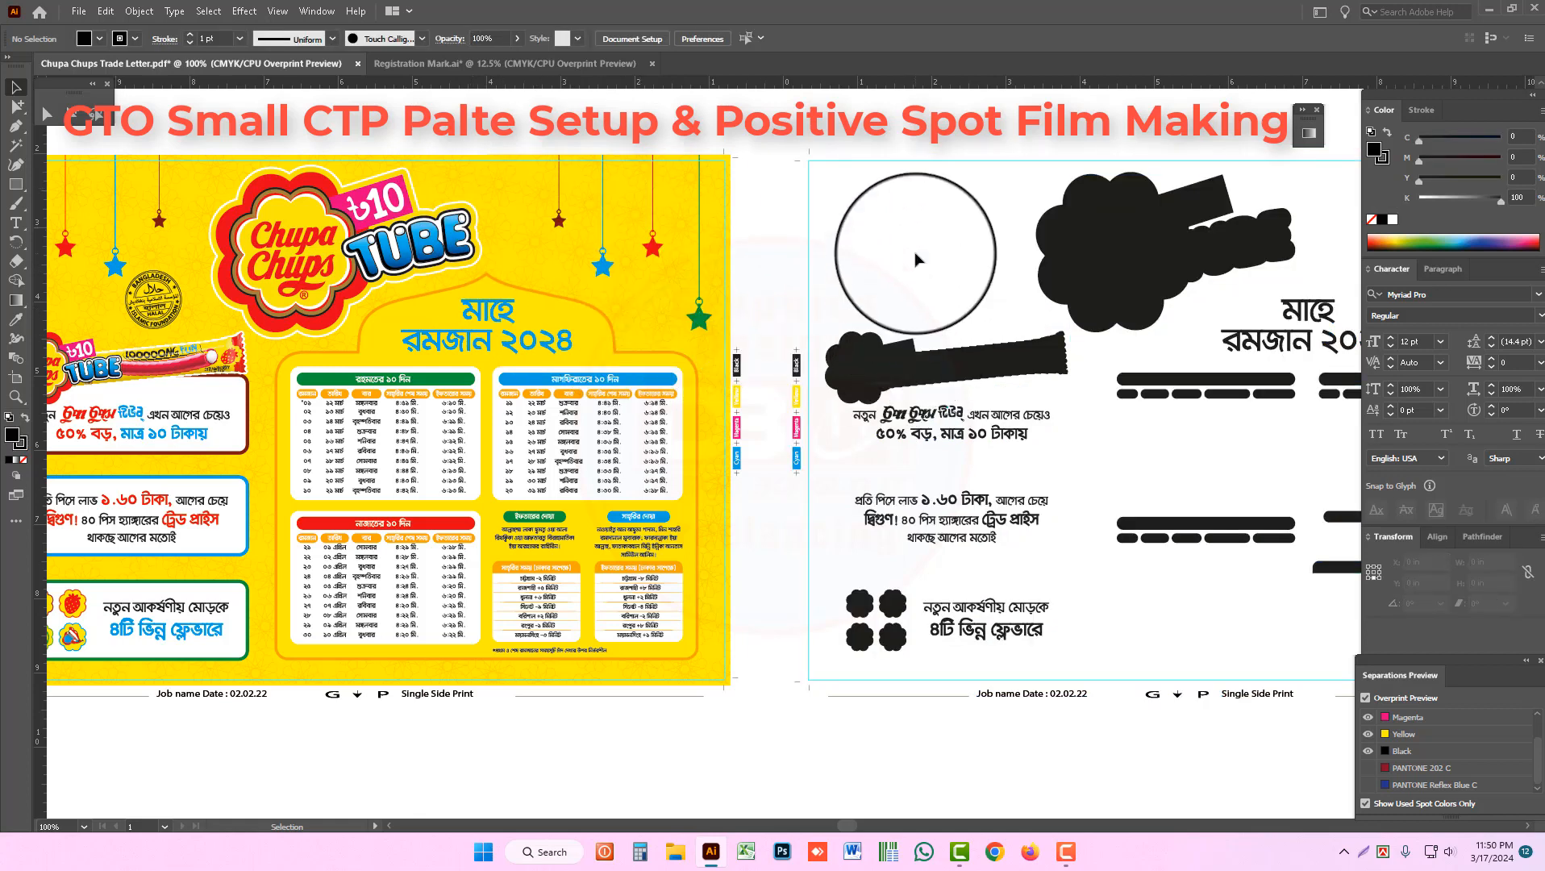
key(z)
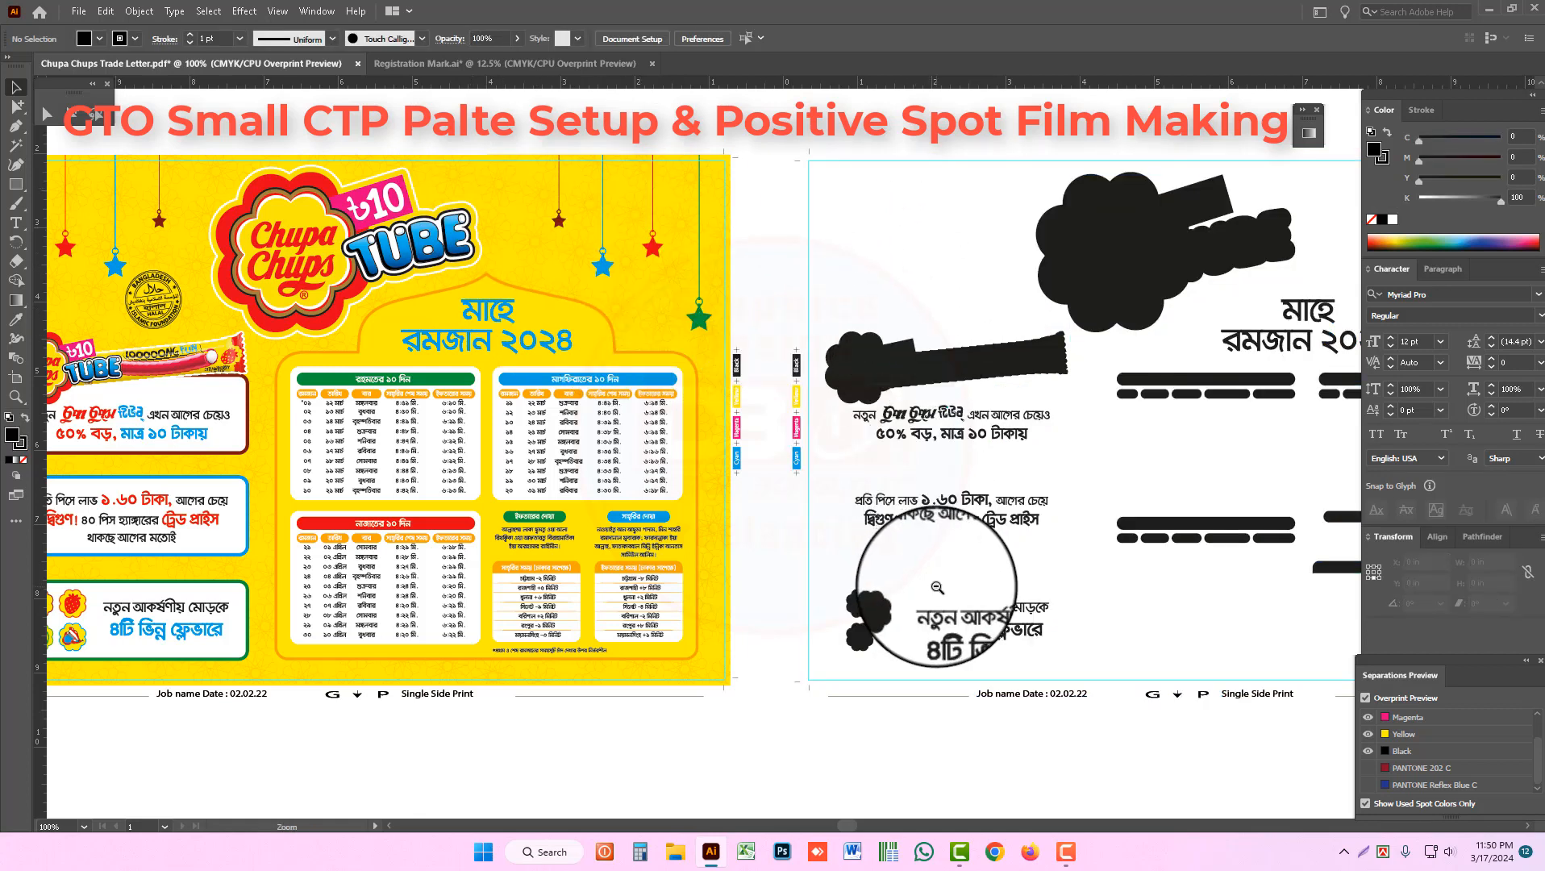
alt+click(937, 588)
drag(814, 538, 850, 593)
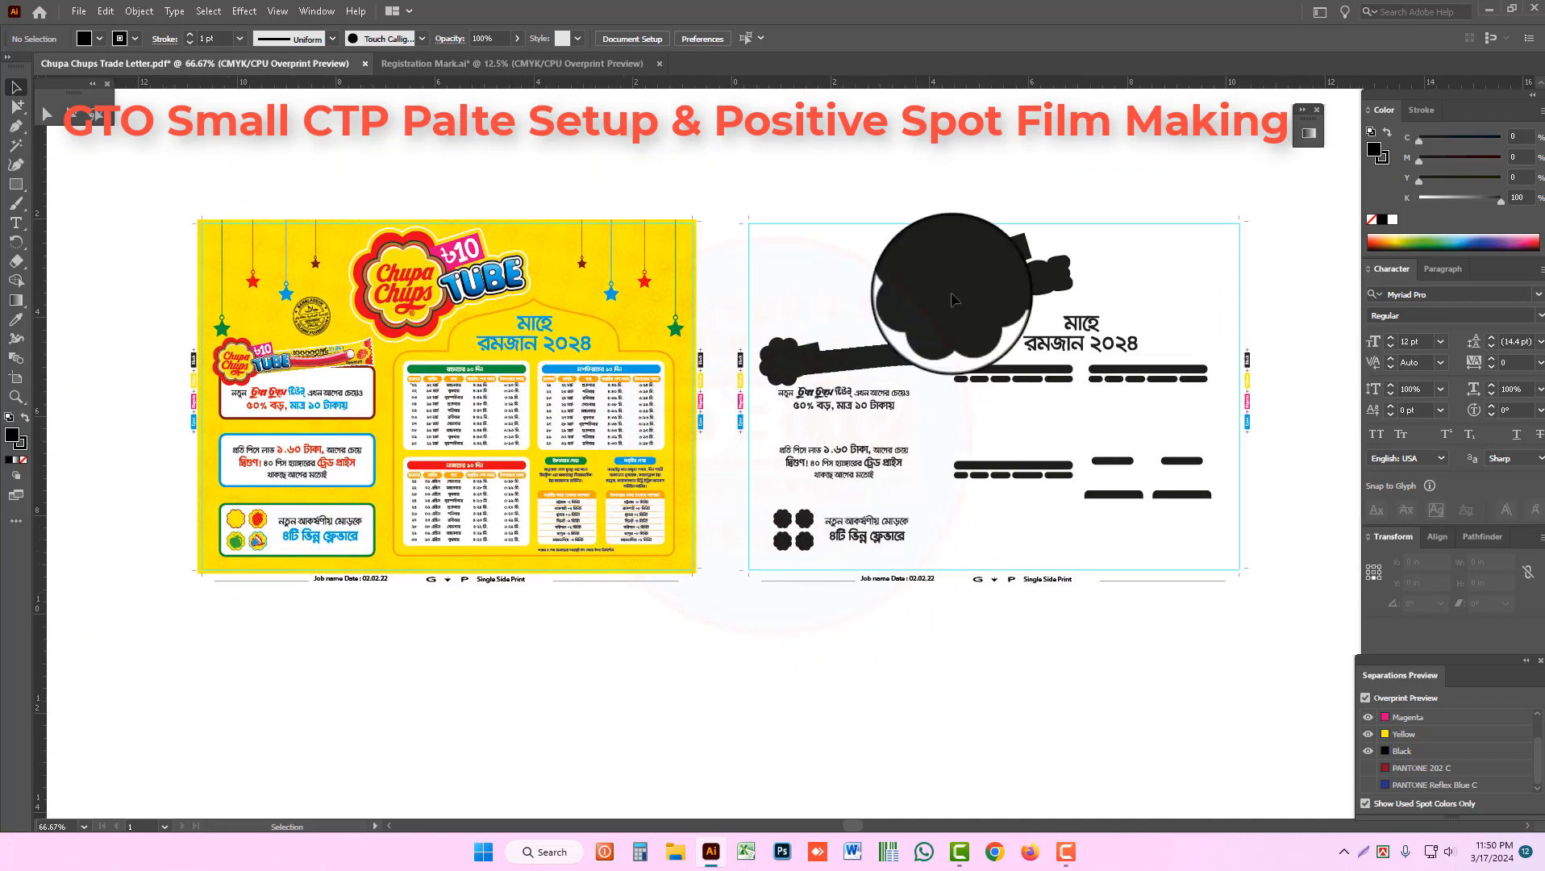
click(953, 300)
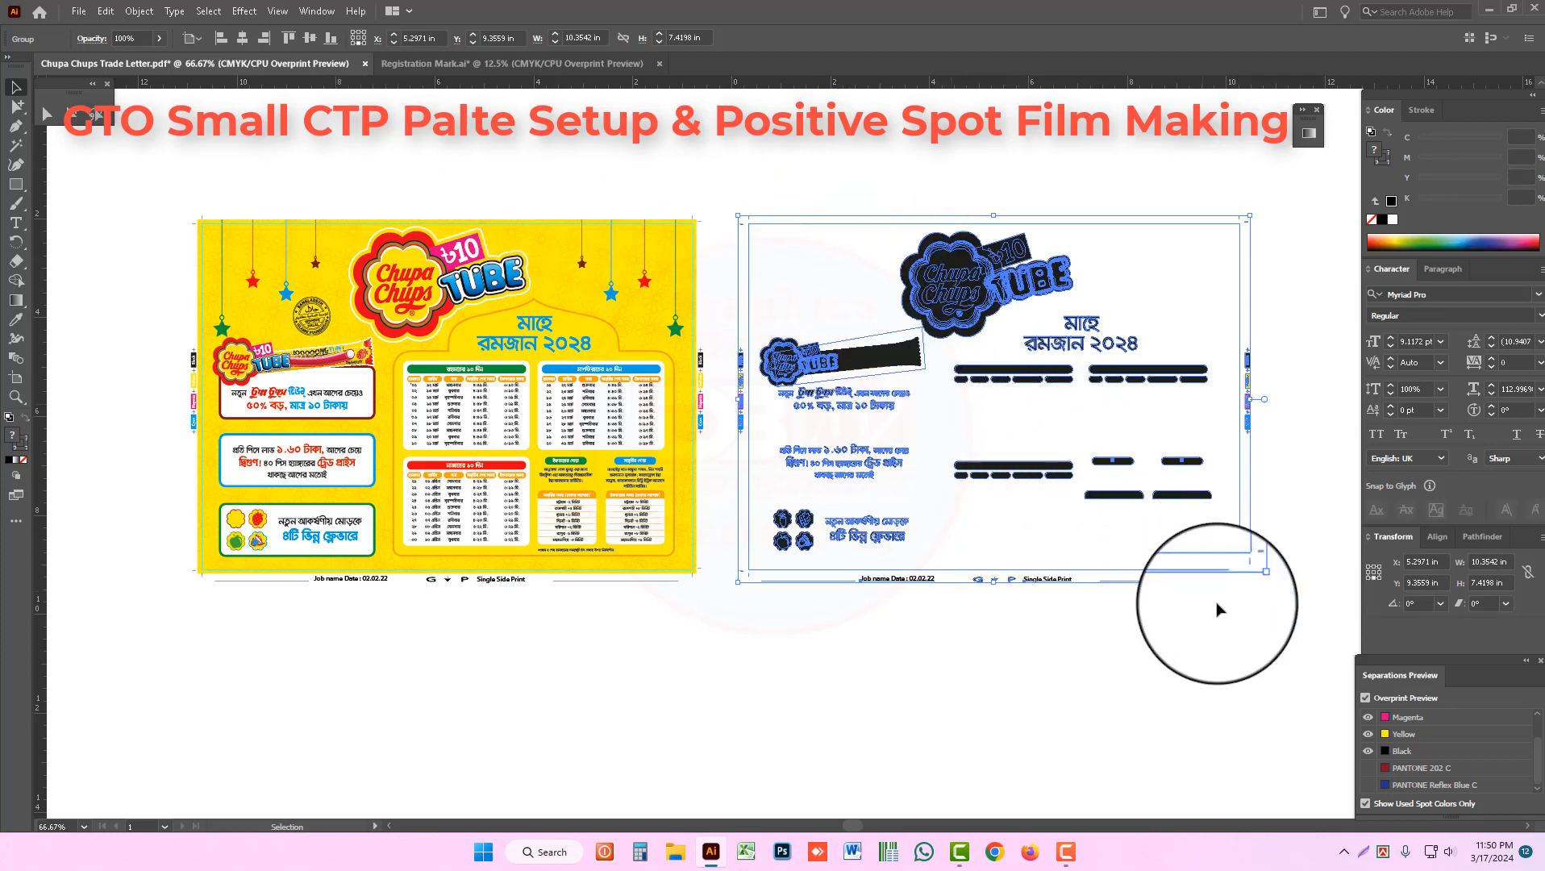
click(1041, 637)
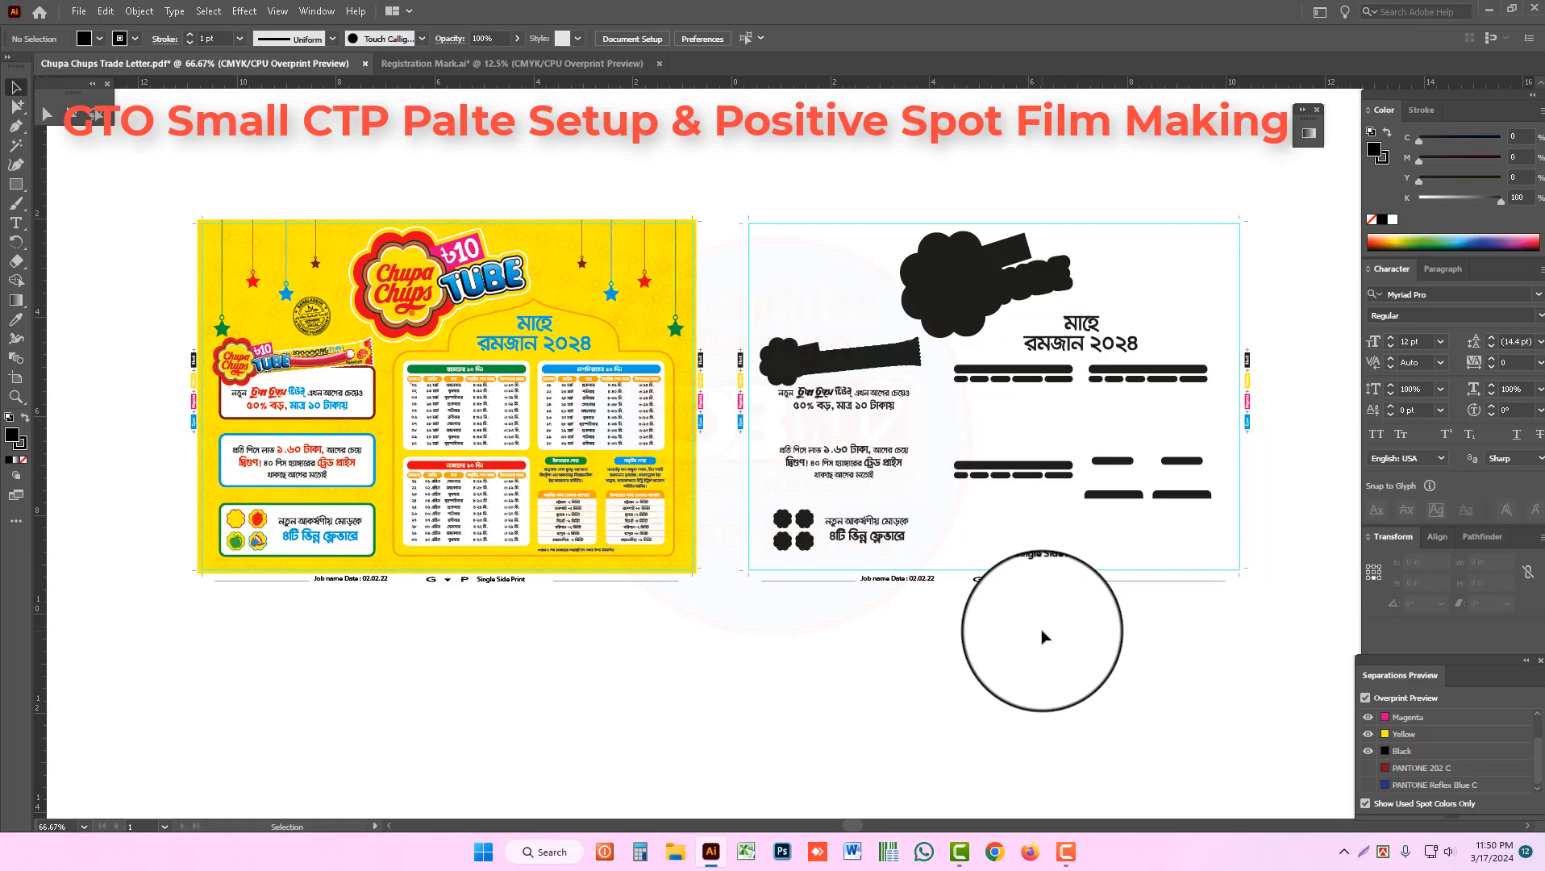